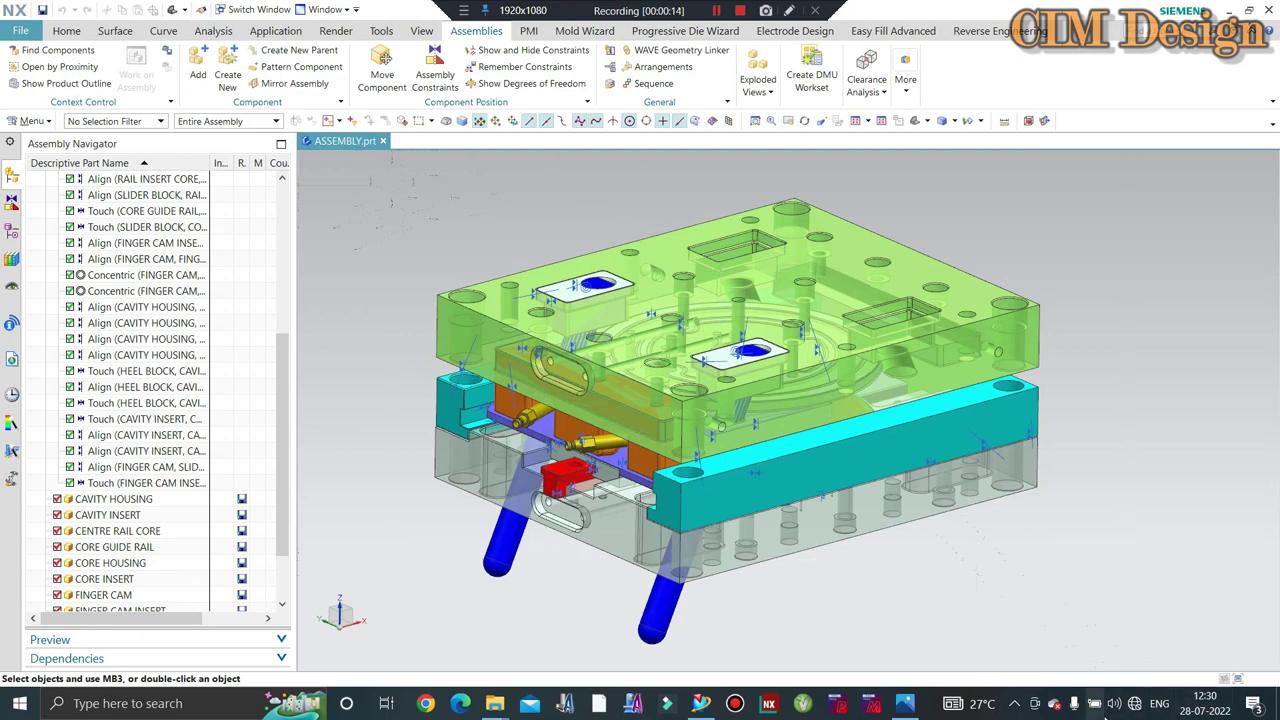
- Browse the reference photos of the real mould, then return to the NX assembly
left_click(893, 705)
key("Right")
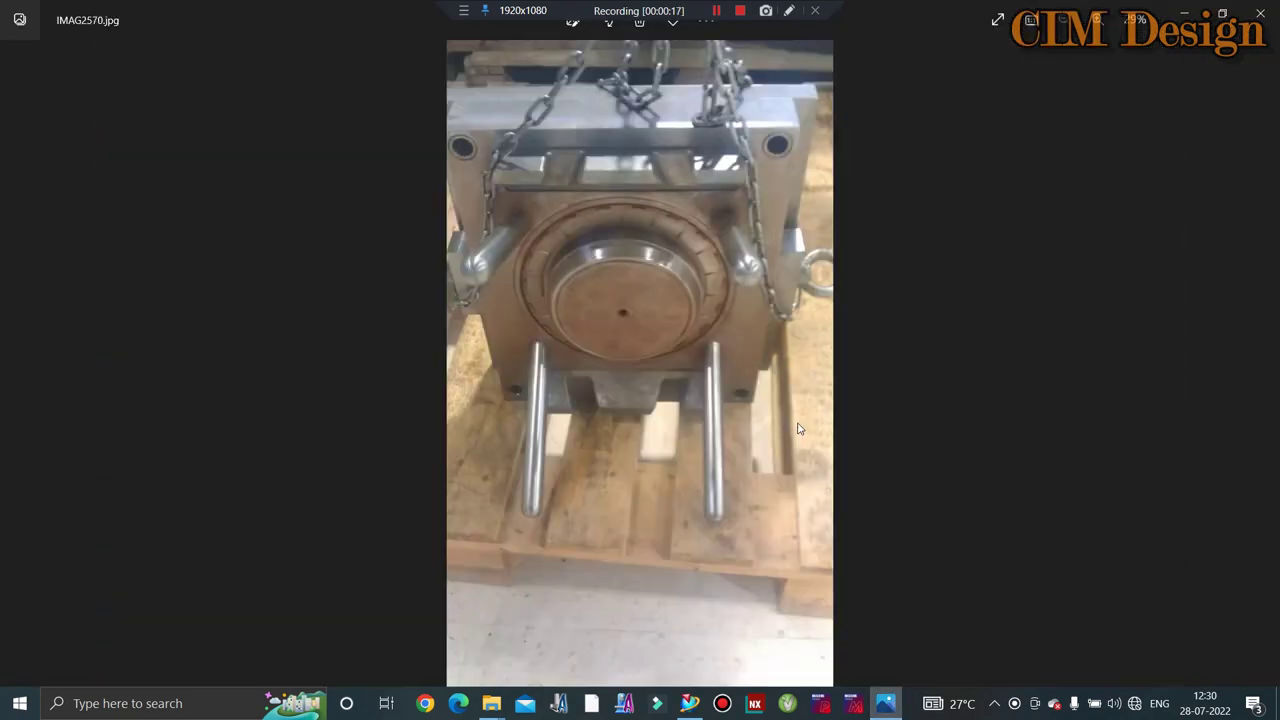
key("Right")
key("Right")
key("Left")
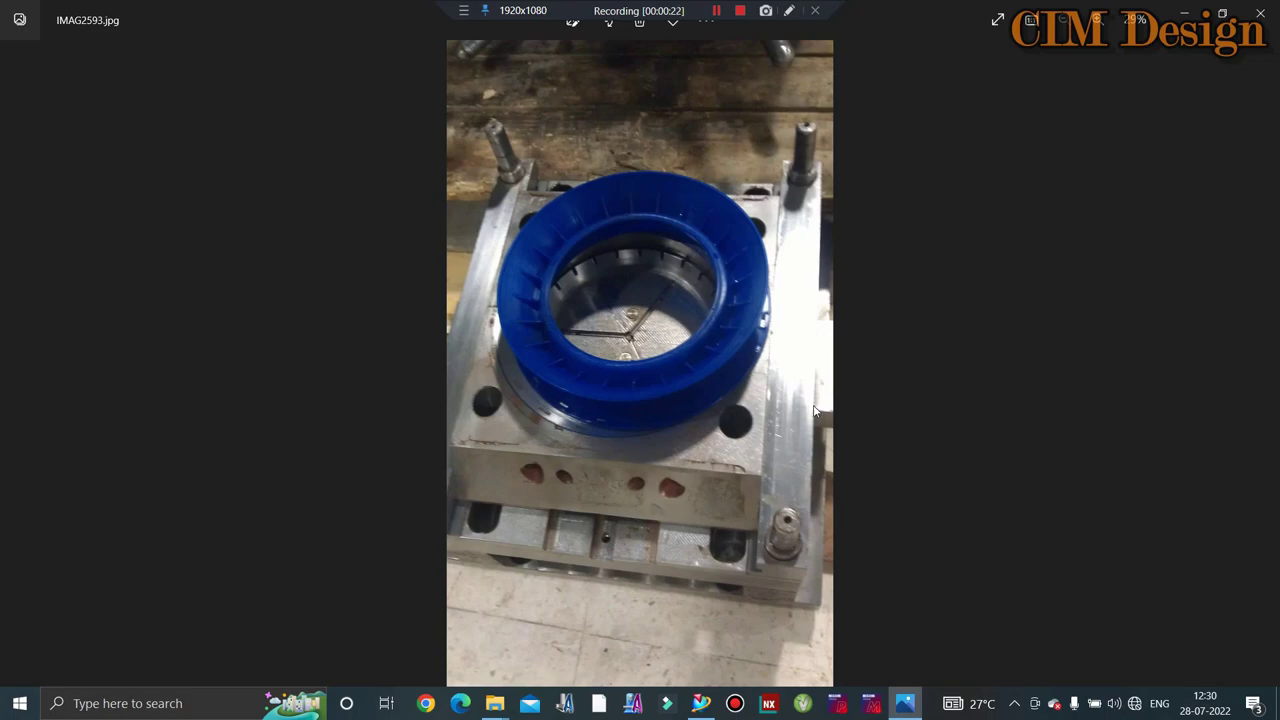
key("Right")
key("alt+Tab")
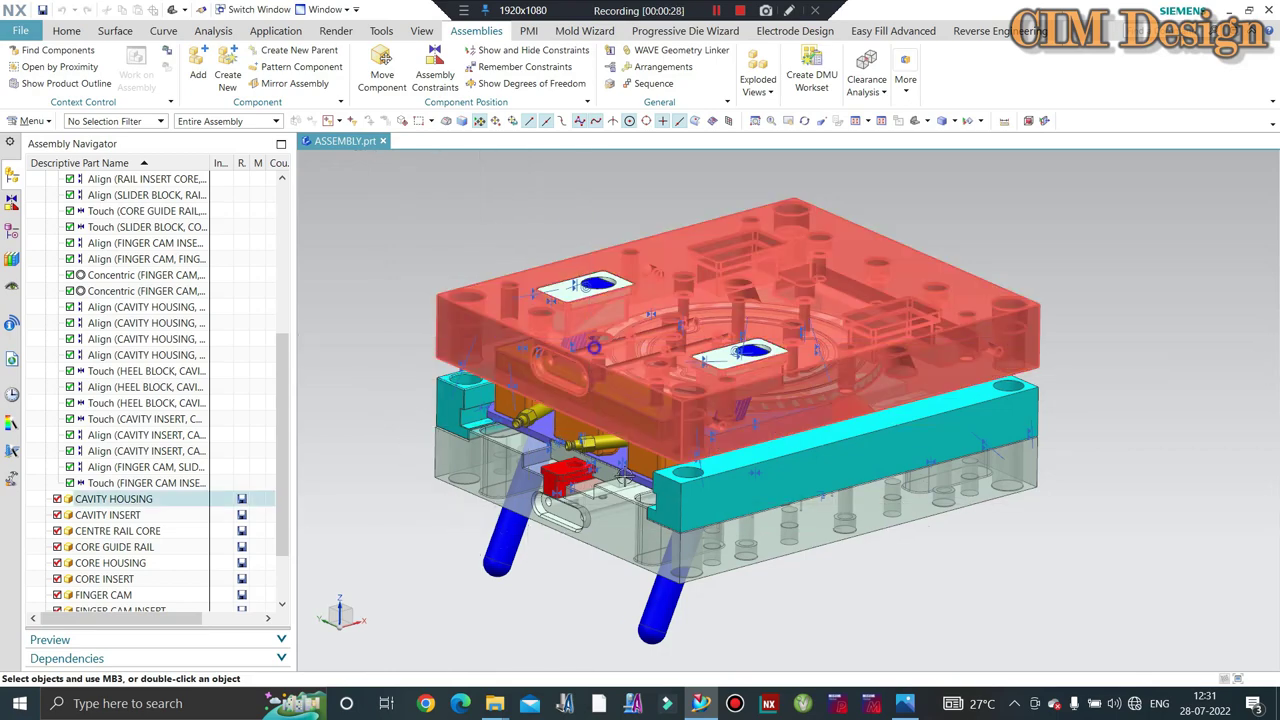
- Temporarily hide the cavity housing and cavity insert to look into the mould, then unhide them
left_click(670, 393)
key("ctrl+b")
scroll(670, 393, "up", 3)
left_click(670, 393)
key("ctrl+b")
middle_click_drag(681, 395, 840, 316)
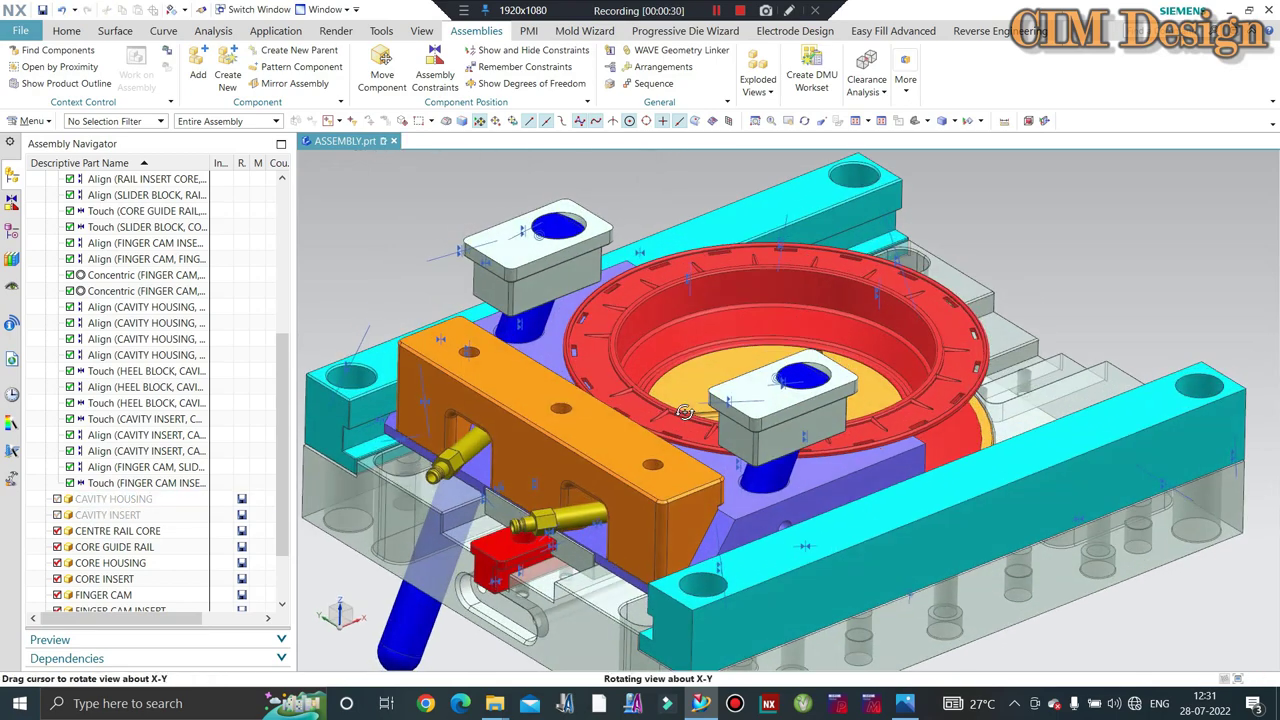
scroll(1180, 275, "down", 2)
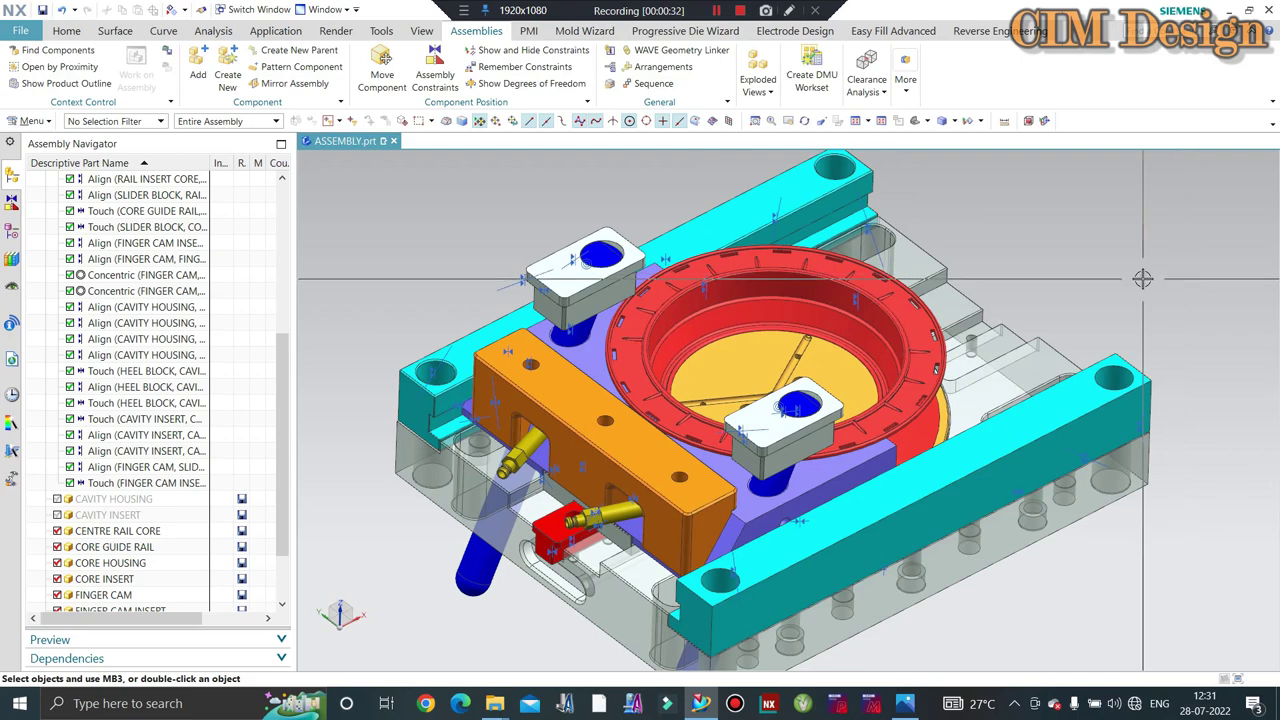
key("ctrl+shift+u")
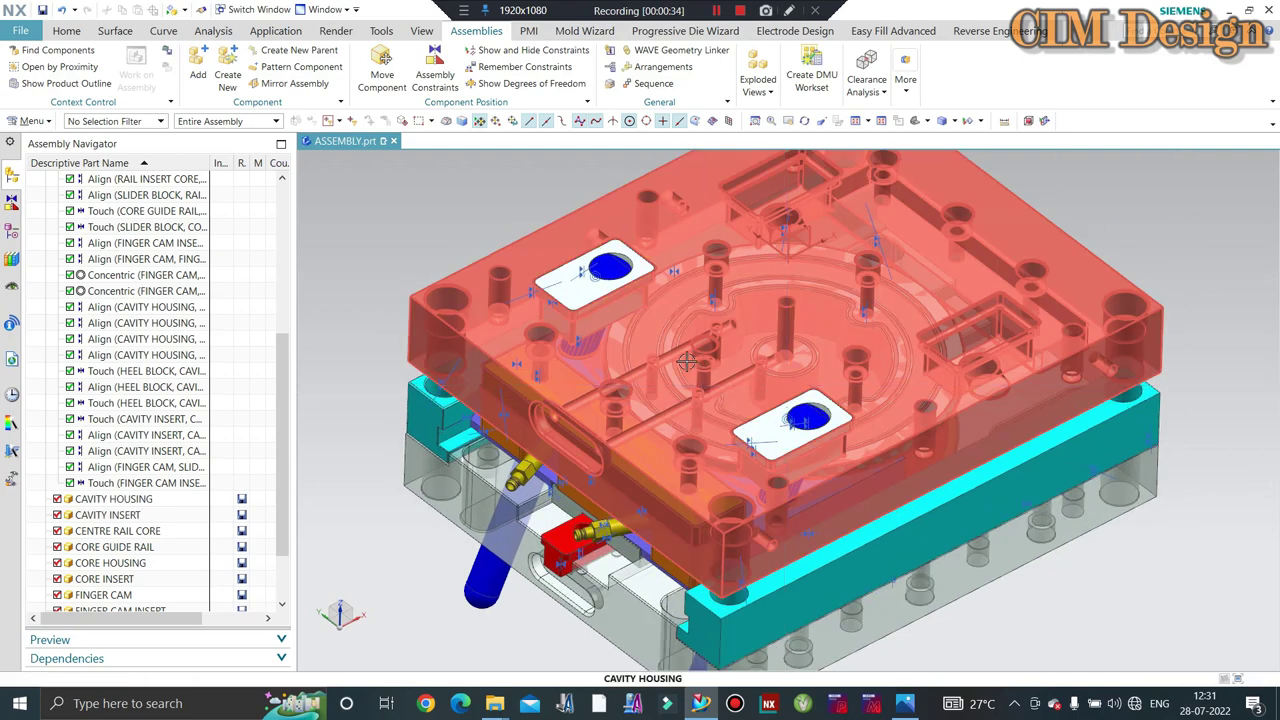
- Orbit and zoom around the mould assembly to inspect it from several angles
mouse_move(690, 340)
middle_mouse_down()
mouse_move(643, 362)
mouse_move(728, 524)
mouse_move(650, 520)
middle_mouse_up()
middle_click_drag(446, 353, 642, 390)
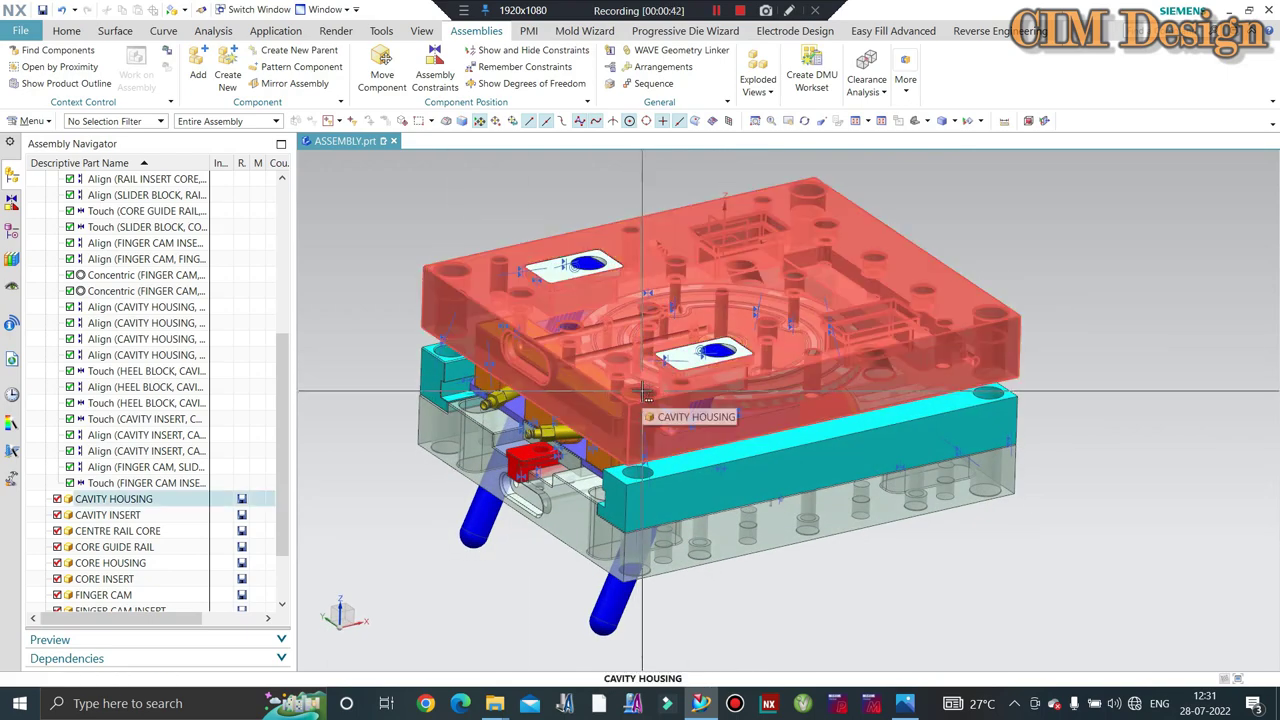
scroll(643, 393, "down", 2)
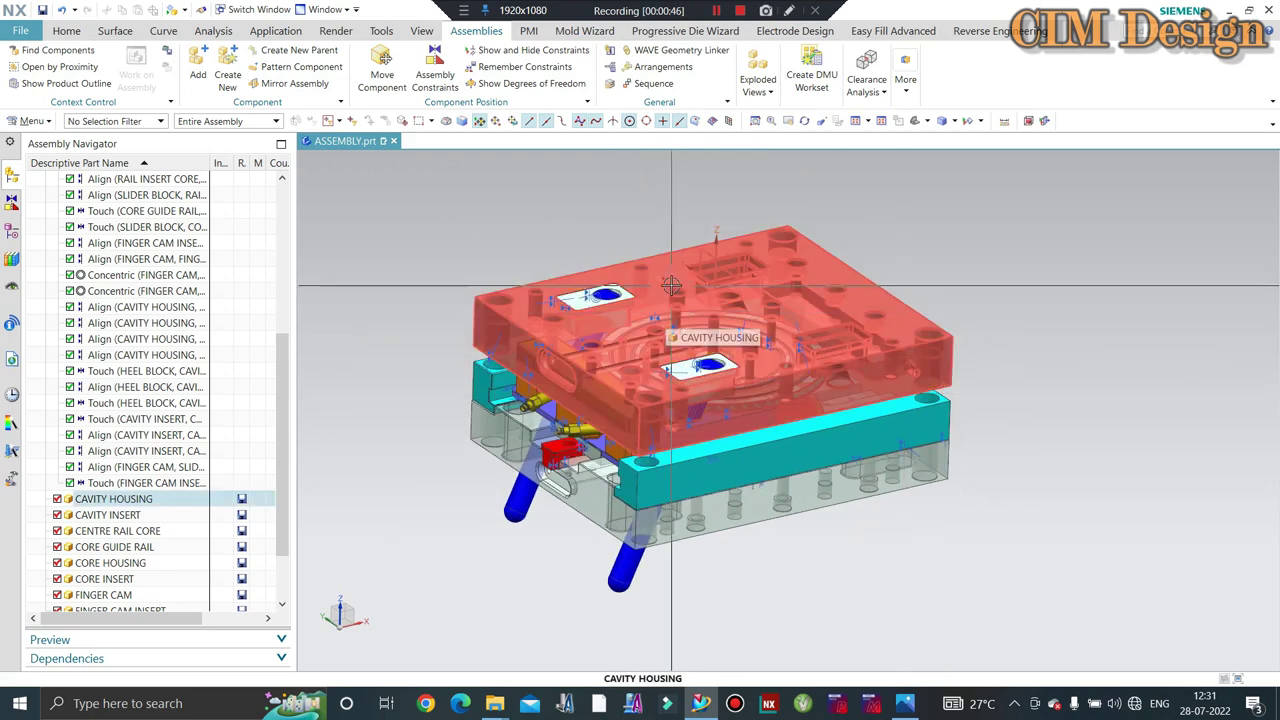
scroll(665, 310, "up", 2)
scroll(224, 441, "down", 1)
scroll(224, 441, "down", 1)
scroll(224, 441, "up", 2)
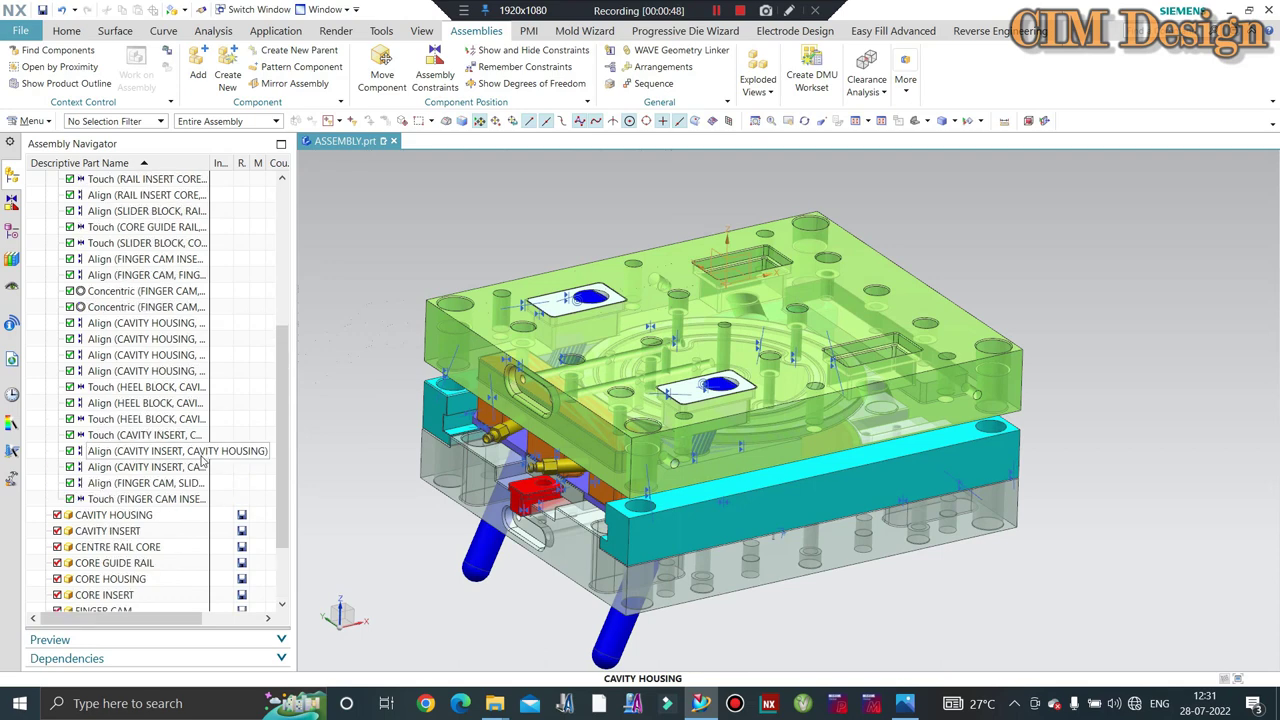
scroll(224, 441, "up", 1)
scroll(806, 302, "down", 1)
scroll(806, 302, "up", 1)
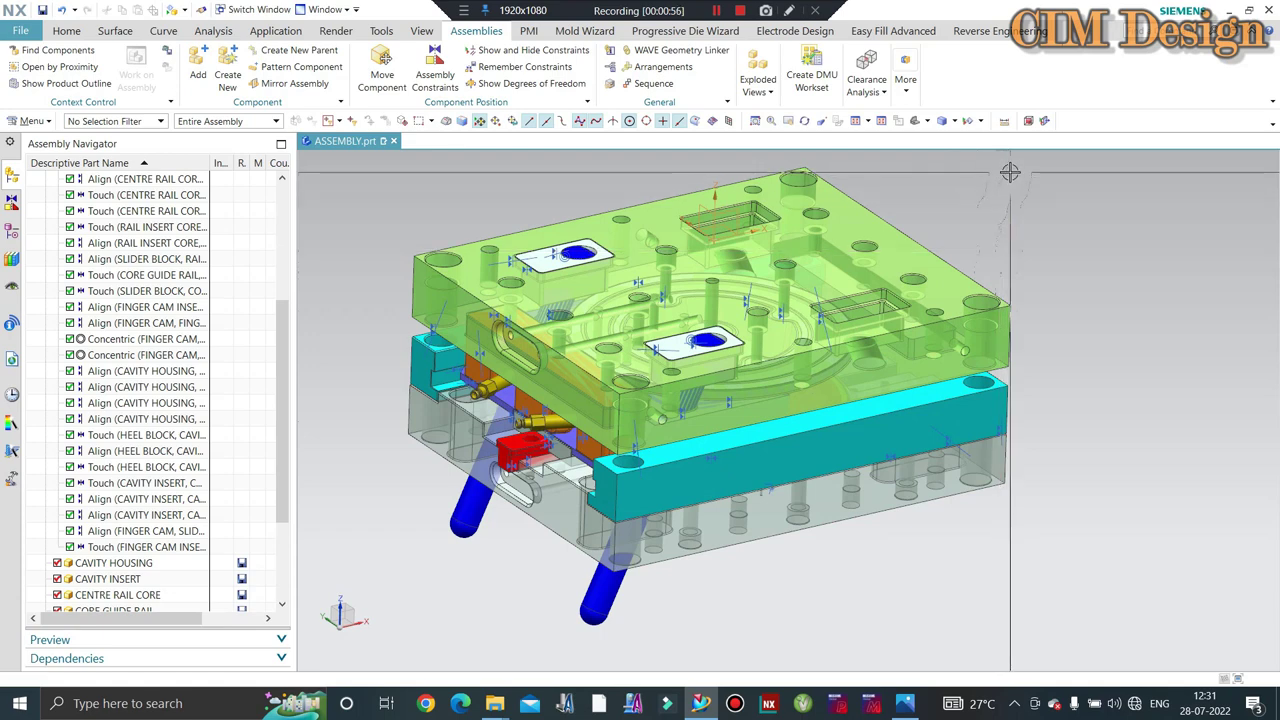
mouse_move(1092, 289)
middle_mouse_down()
mouse_move(946, 277)
mouse_move(980, 234)
middle_mouse_up()
scroll(980, 234, "up", 2)
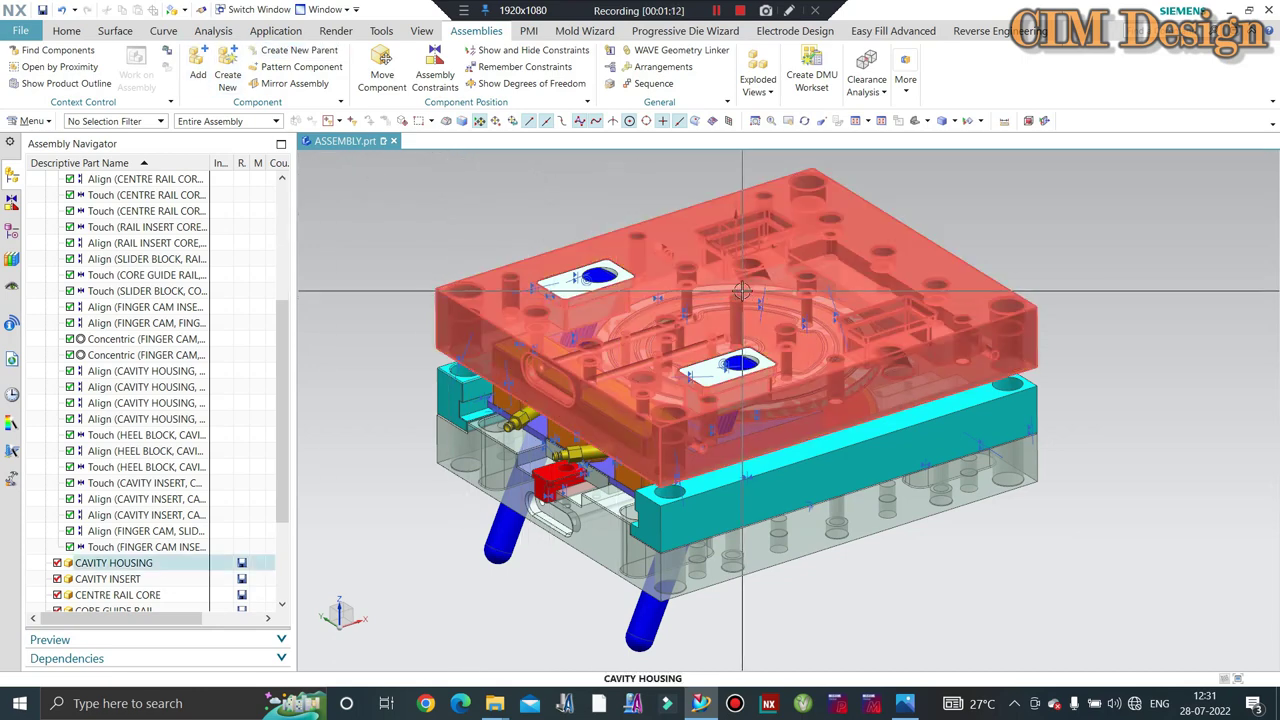
- Switch to Modeling and back to Assembly, then clear the cavity housing selection
left_click(275, 30)
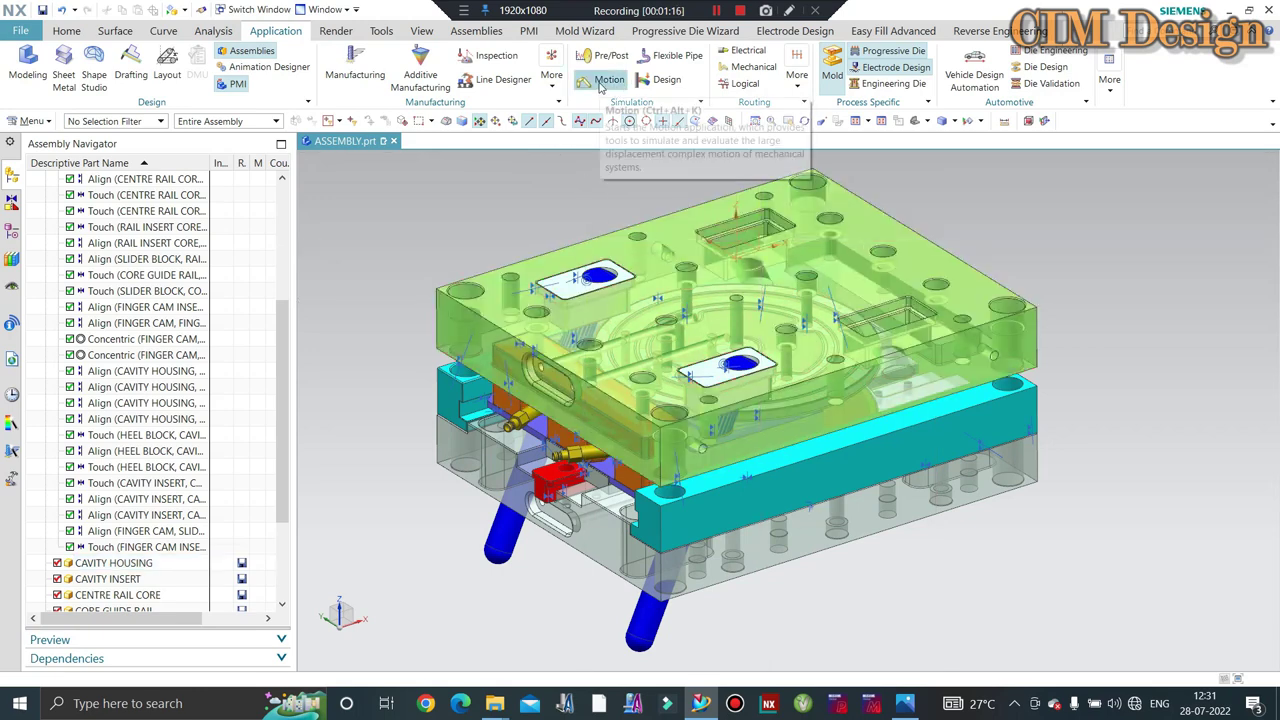
left_click(66, 30)
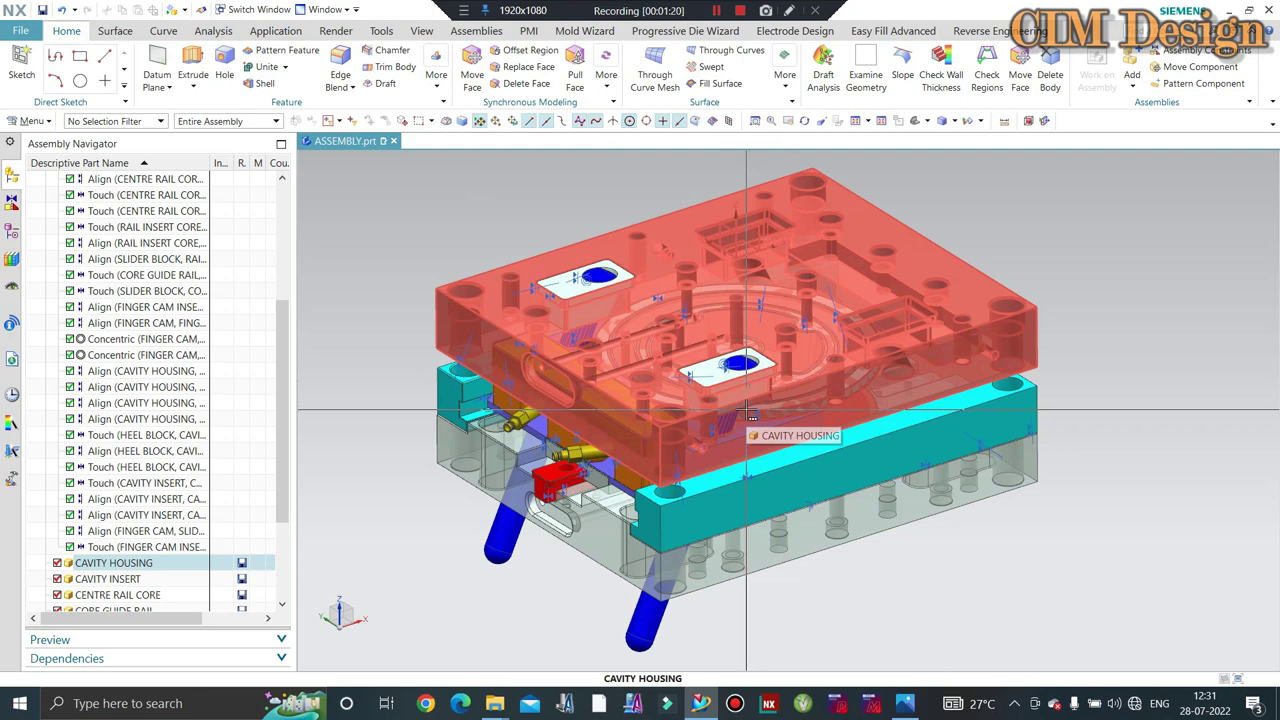
left_click(468, 31)
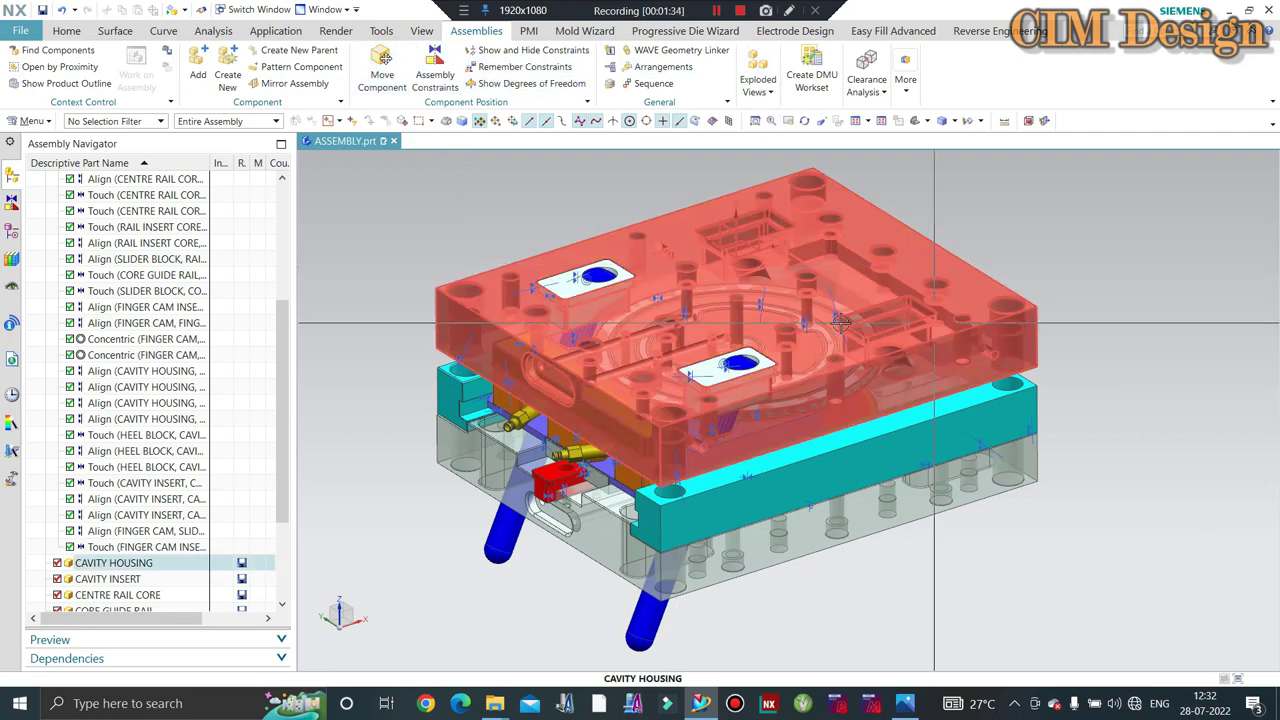
left_click(686, 268)
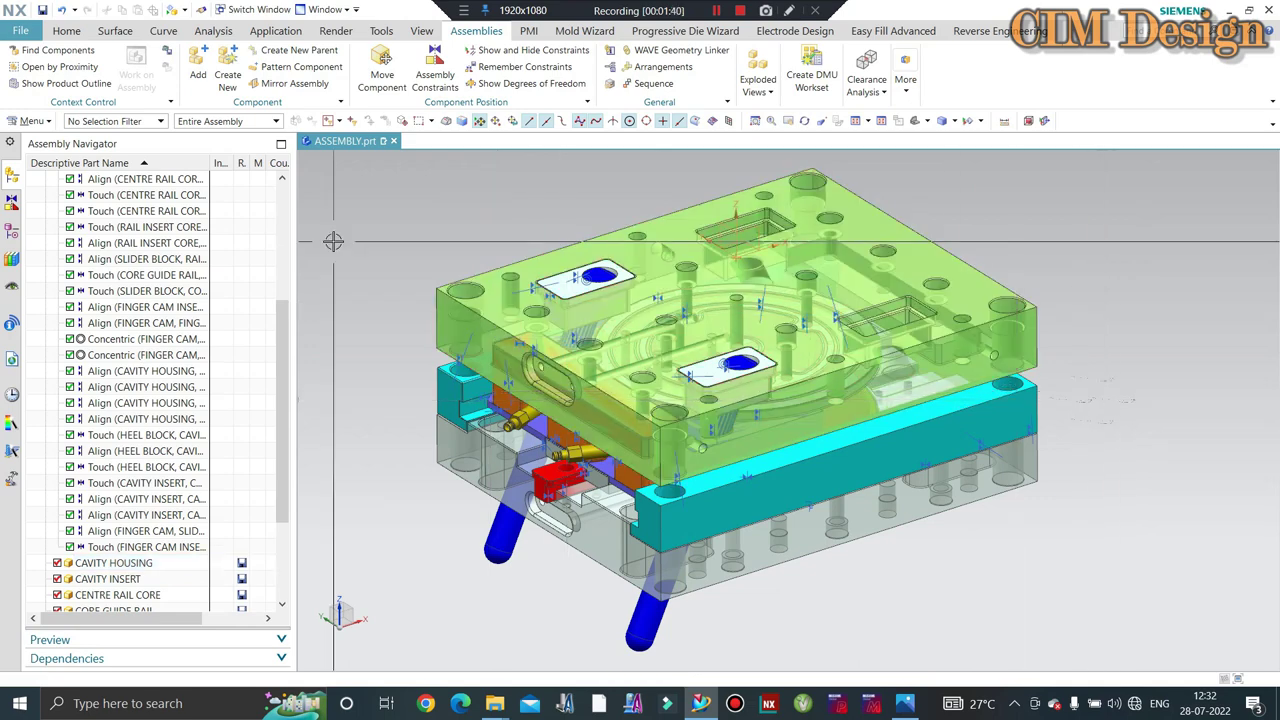
middle_click_drag(811, 306, 853, 312, "shift")
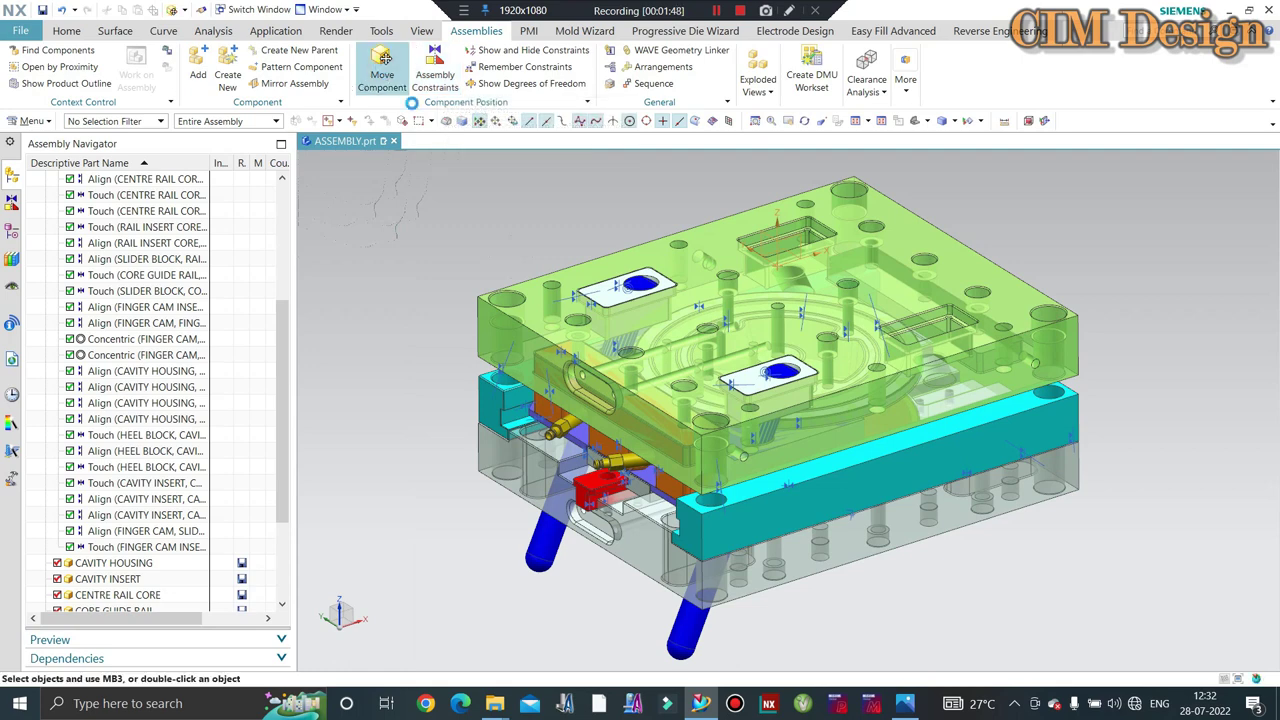
- Move the cavity housing dynamically 82.3 along Z with 1000 animation steps
left_click(383, 62)
left_click(705, 248)
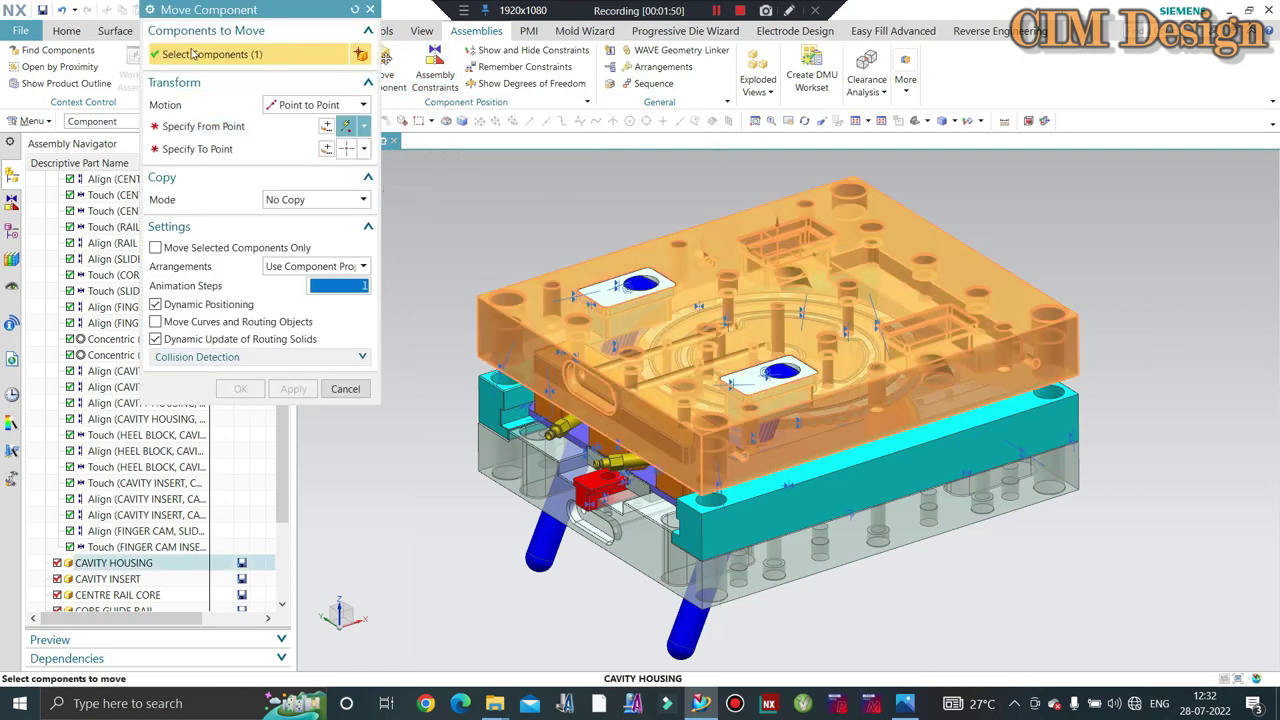
left_click_drag(199, 10, 59, 84)
left_click(180, 178)
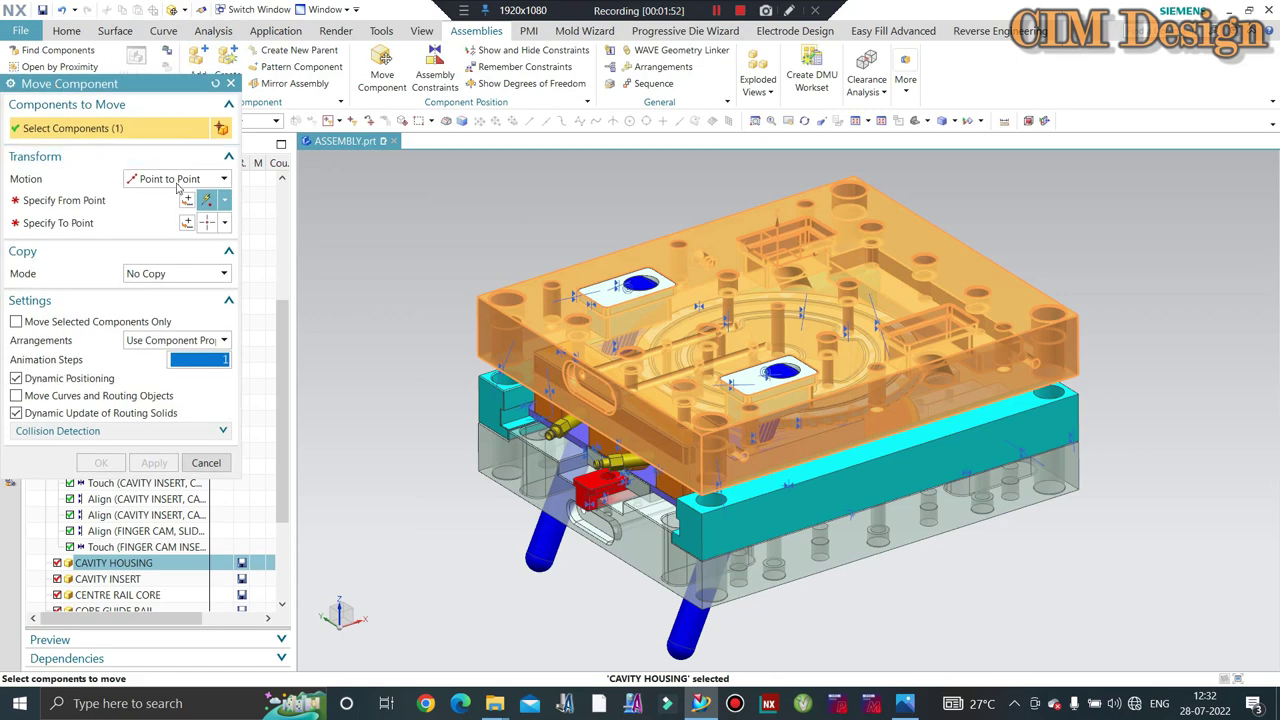
left_click(188, 287)
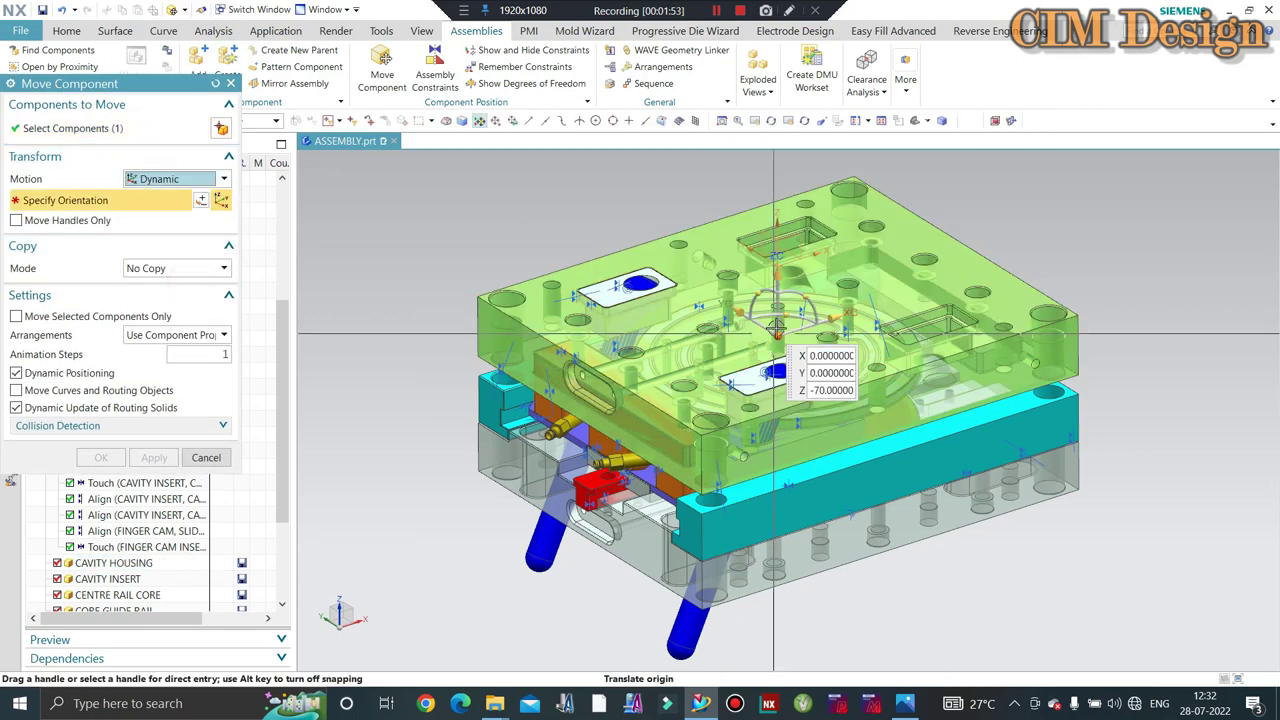
left_click(778, 272)
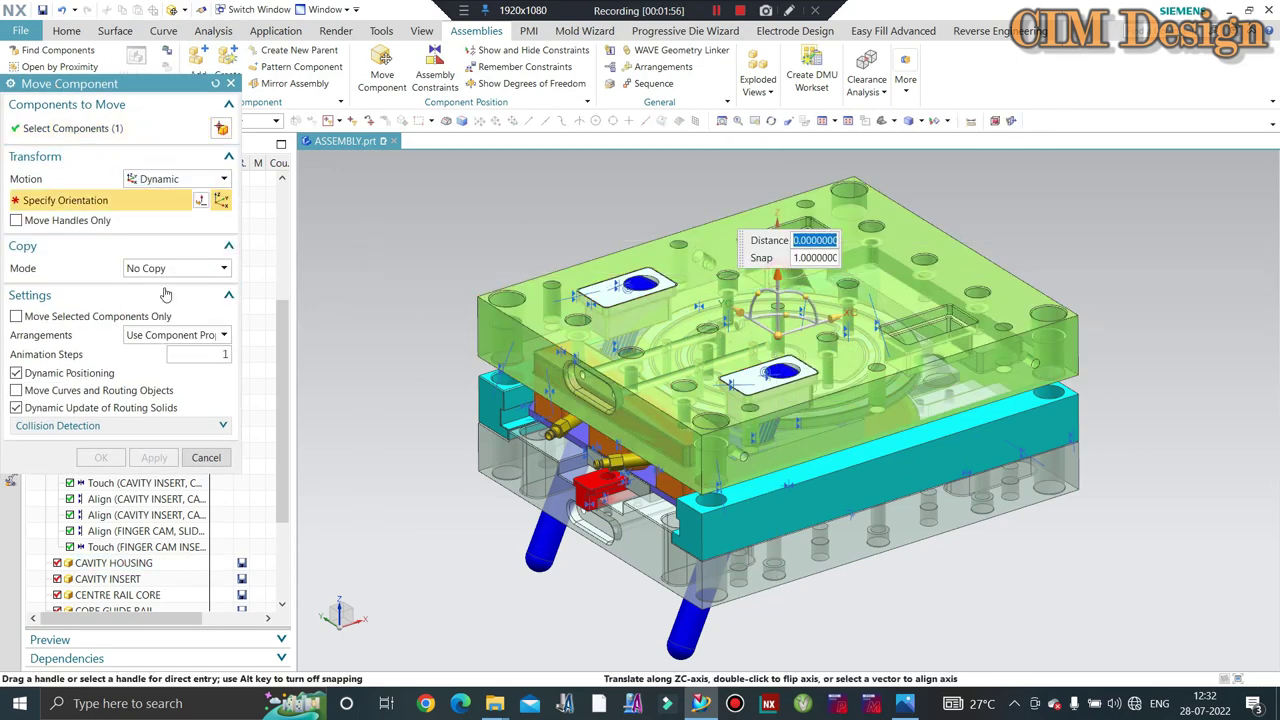
left_click(200, 352)
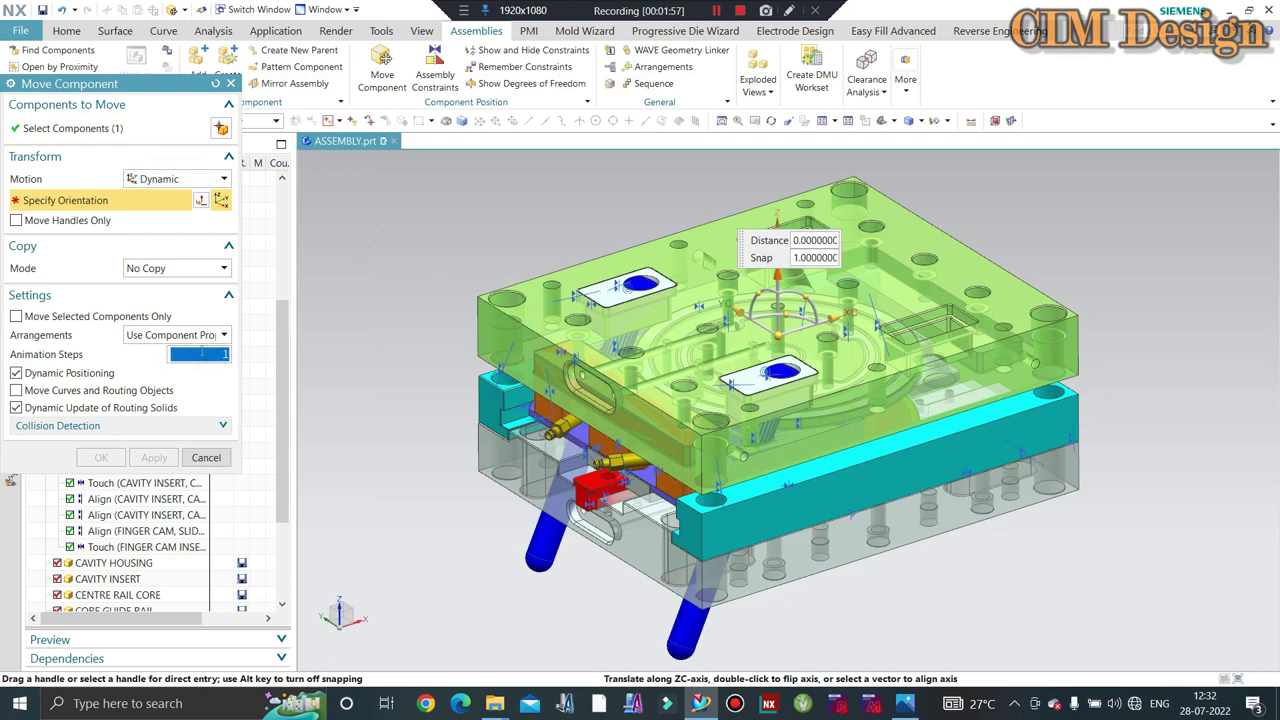
type("1000")
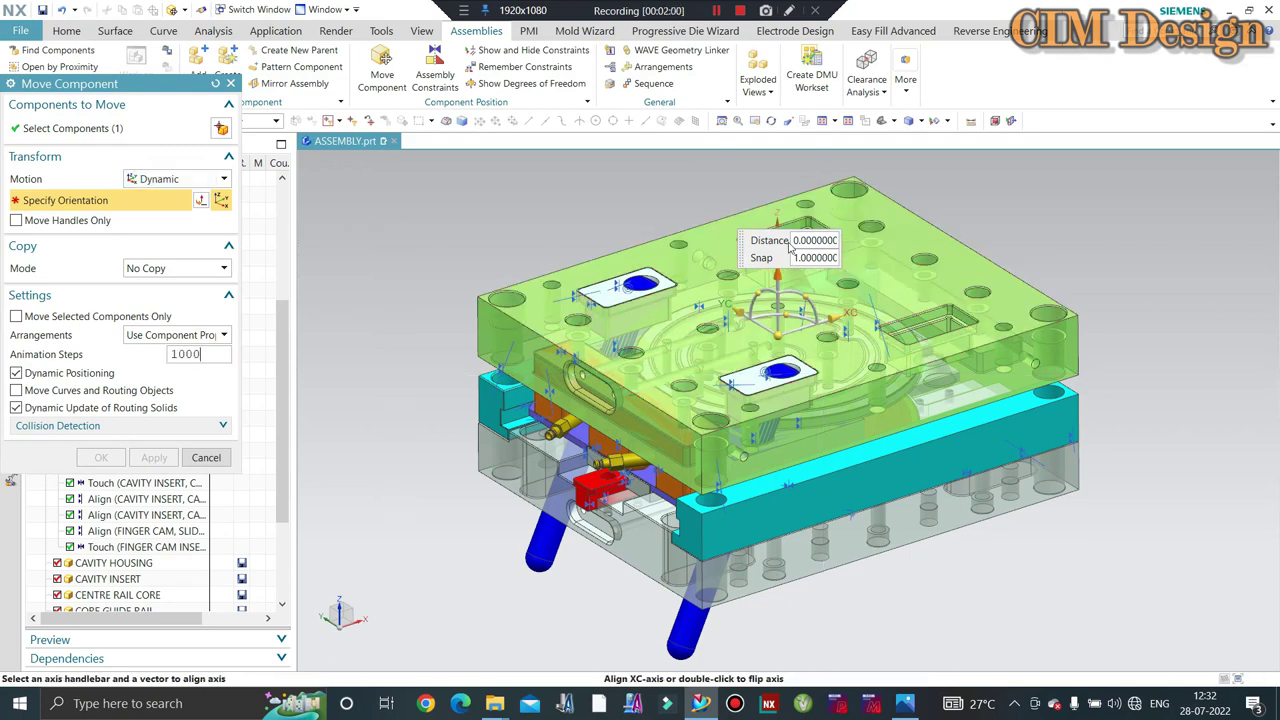
left_click(803, 241)
type("82.3")
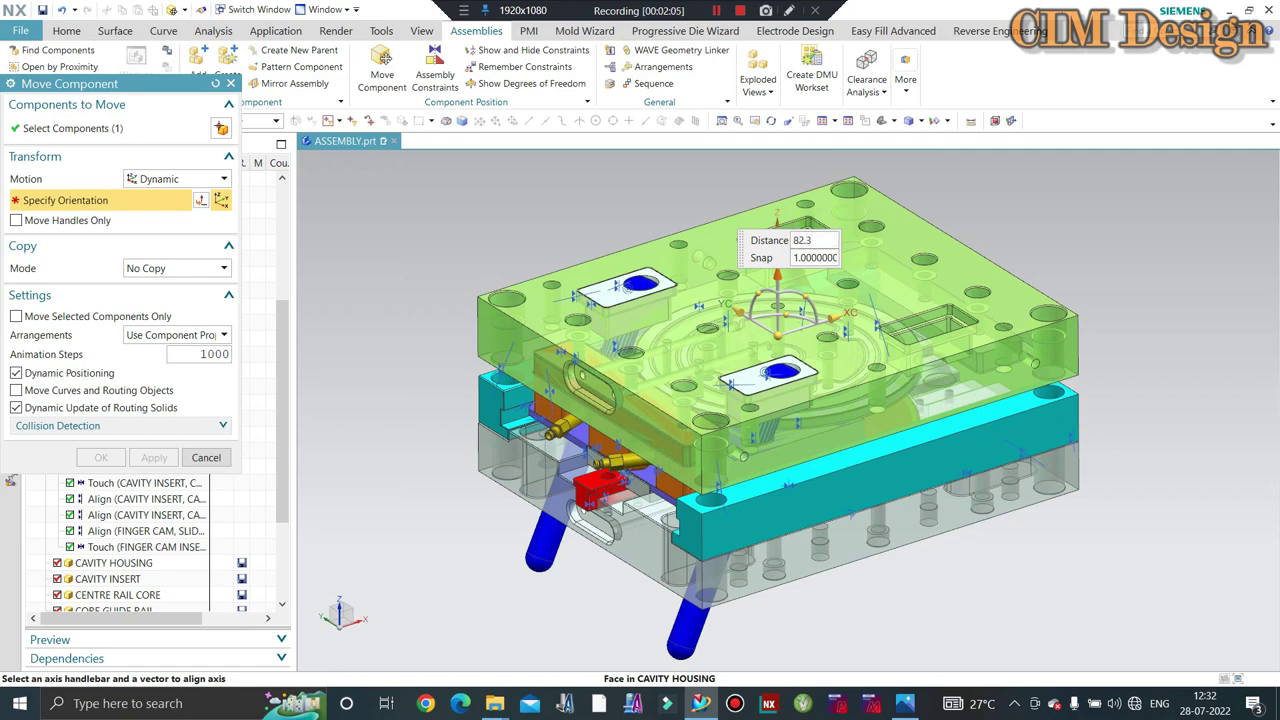
key("Return")
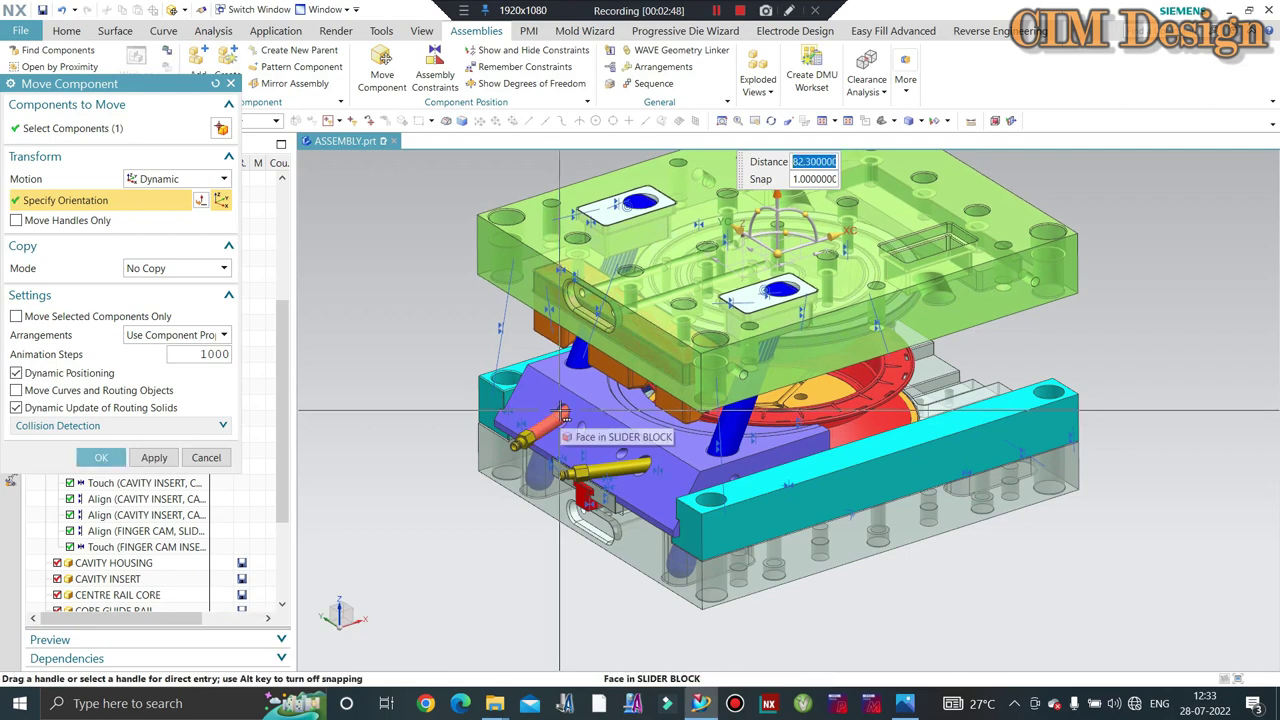
- Orbit the view to watch the slider block follow the lifted cavity housing
middle_click_drag(562, 410, 673, 465)
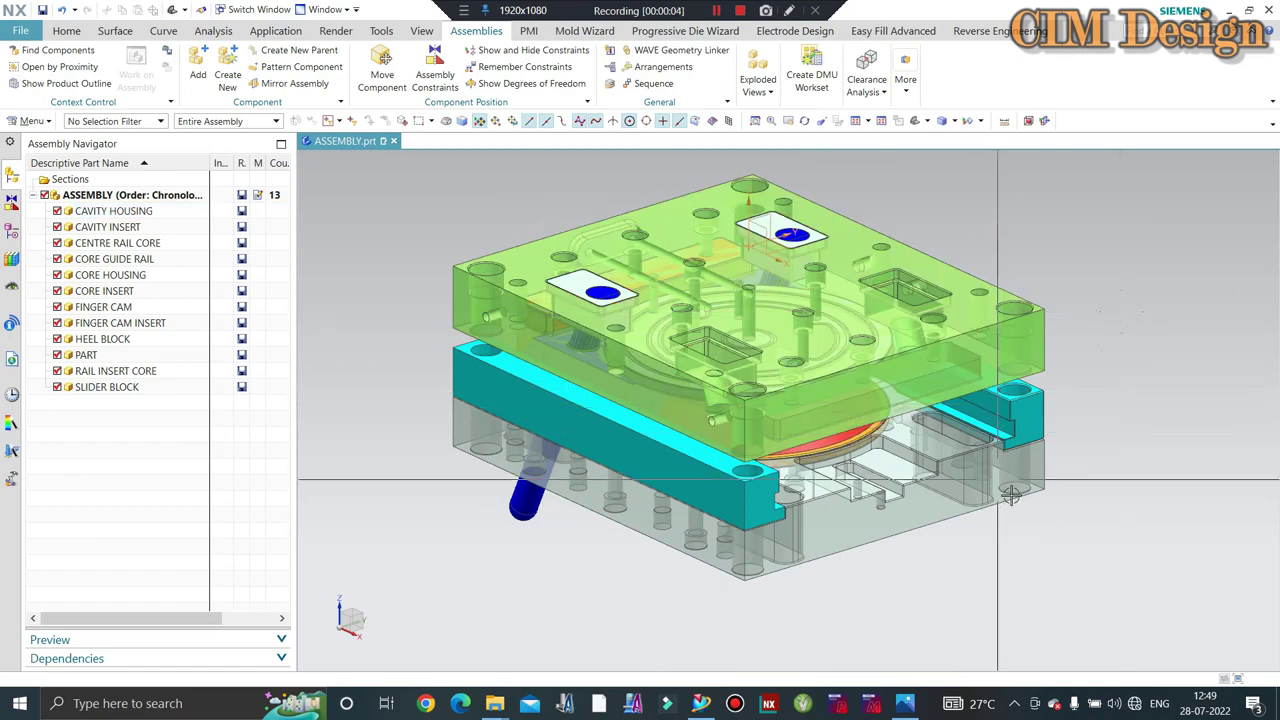
- Zoom the graphics window in on the core housing of the mould assembly
scroll(866, 470, "down", 2)
scroll(912, 448, "up", 1)
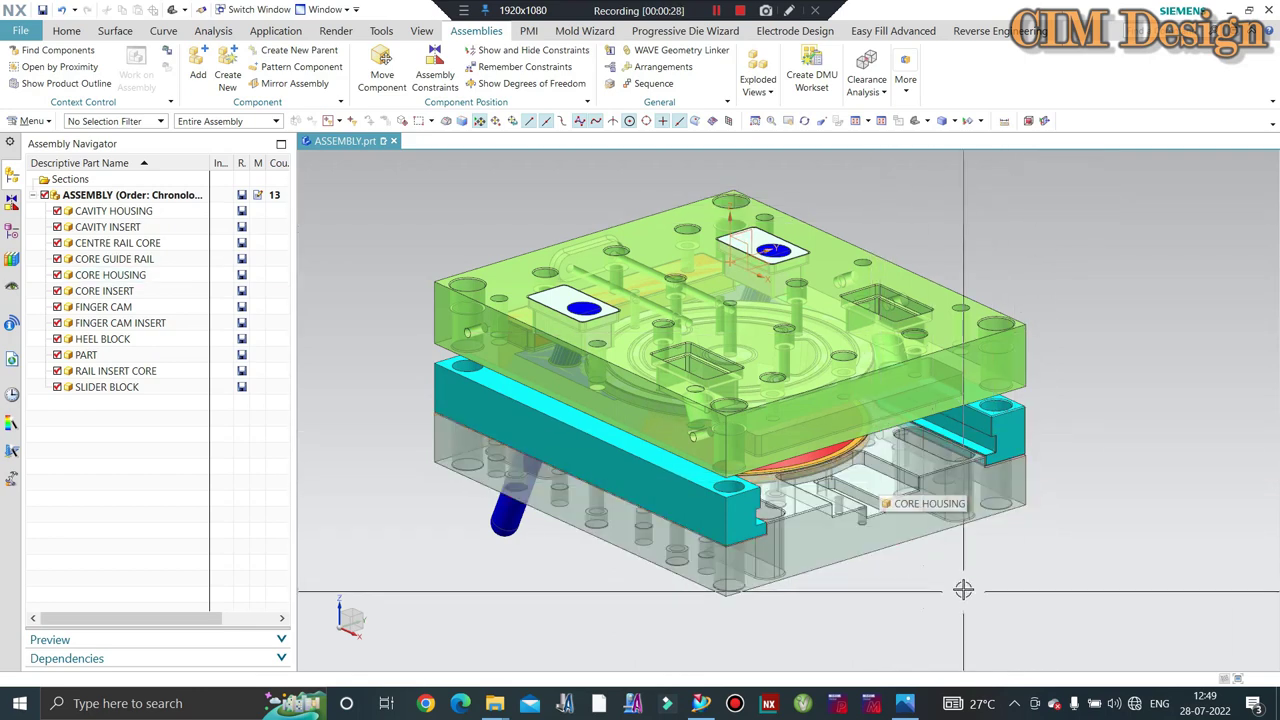
- Hide every component except the core housing
left_click(900, 529)
scroll(900, 529, "down", 2)
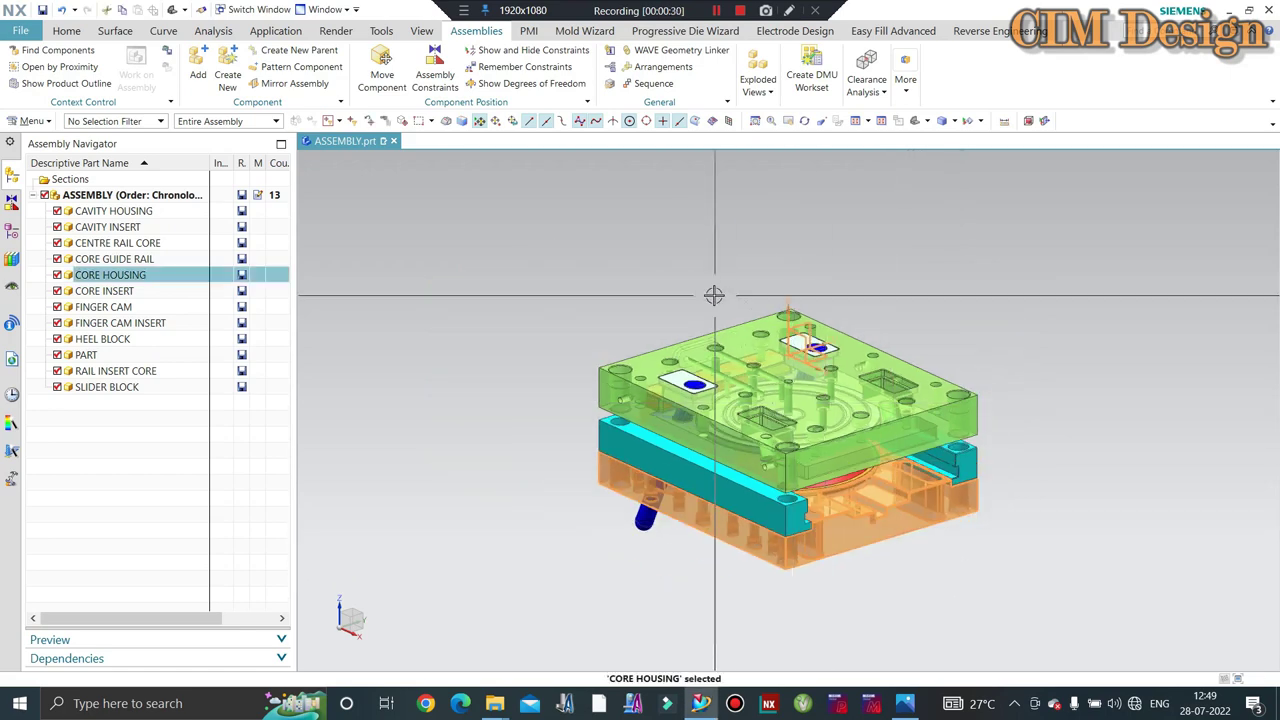
left_click(1041, 355)
key("ctrl+b")
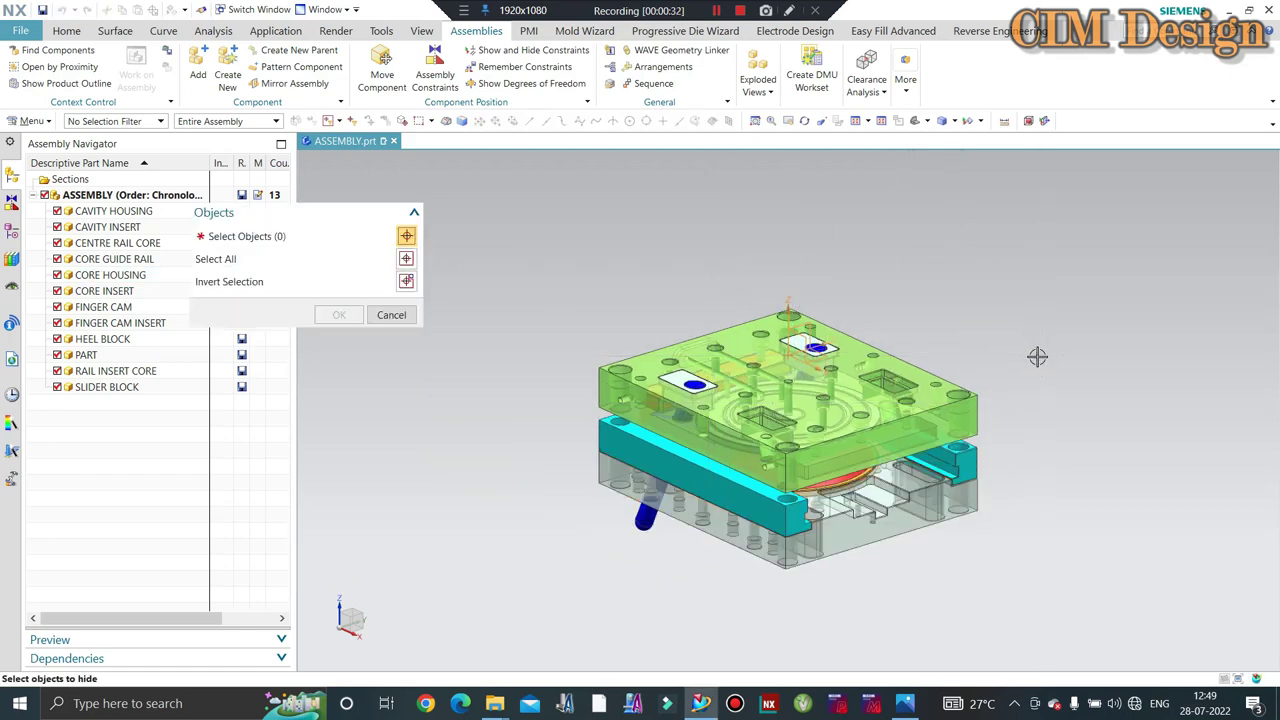
left_click(884, 545)
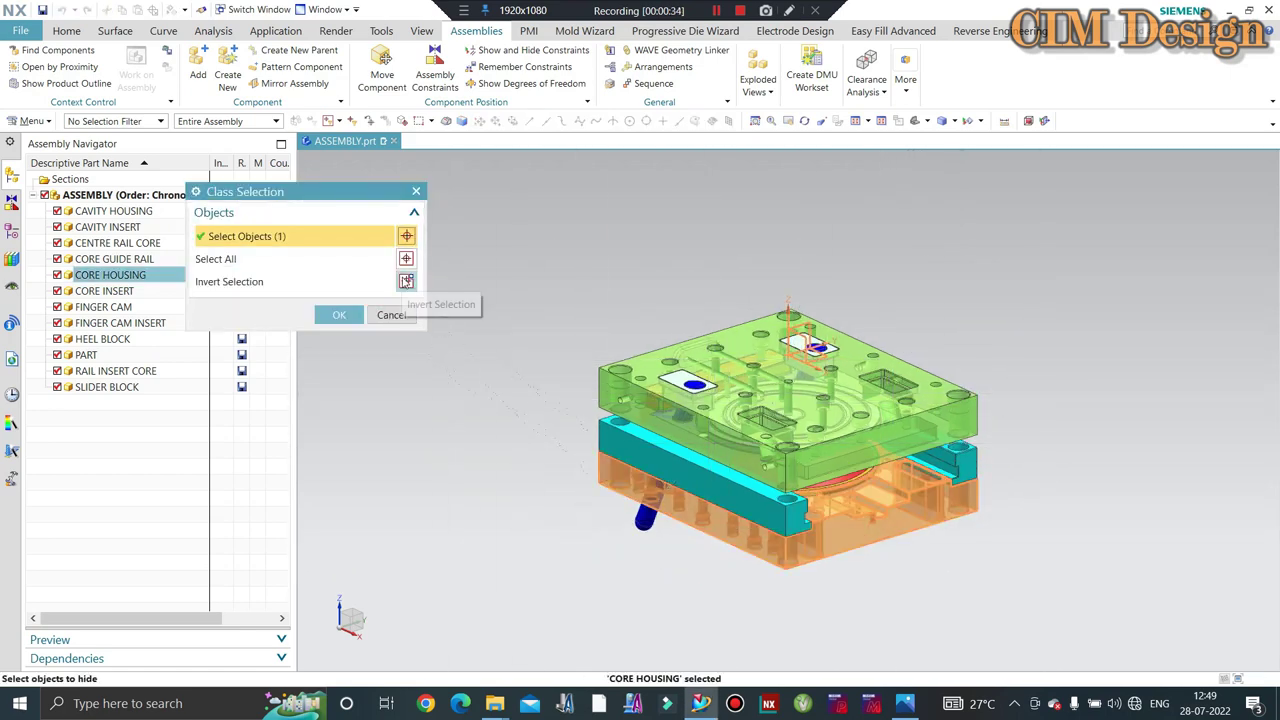
left_click(406, 283)
middle_click(580, 294)
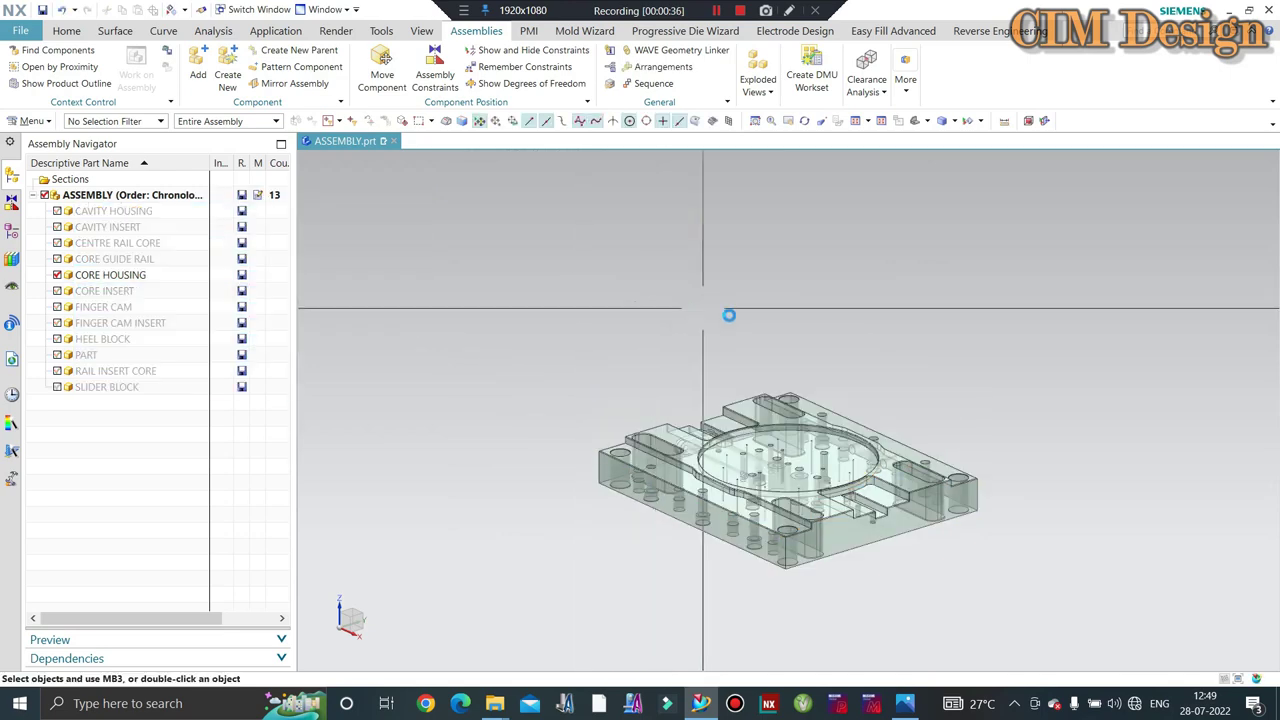
scroll(835, 408, "up", 2)
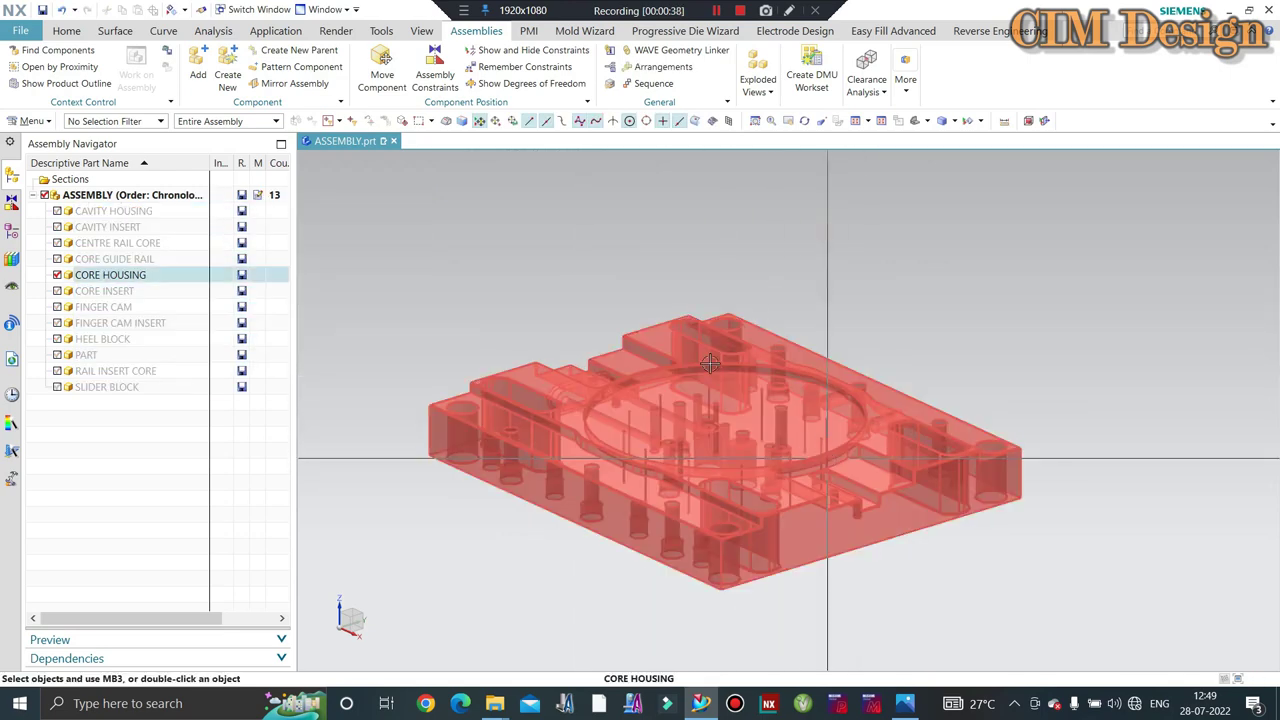
- Add a Fix constraint to the core housing, then reveal the other components
left_click(420, 88)
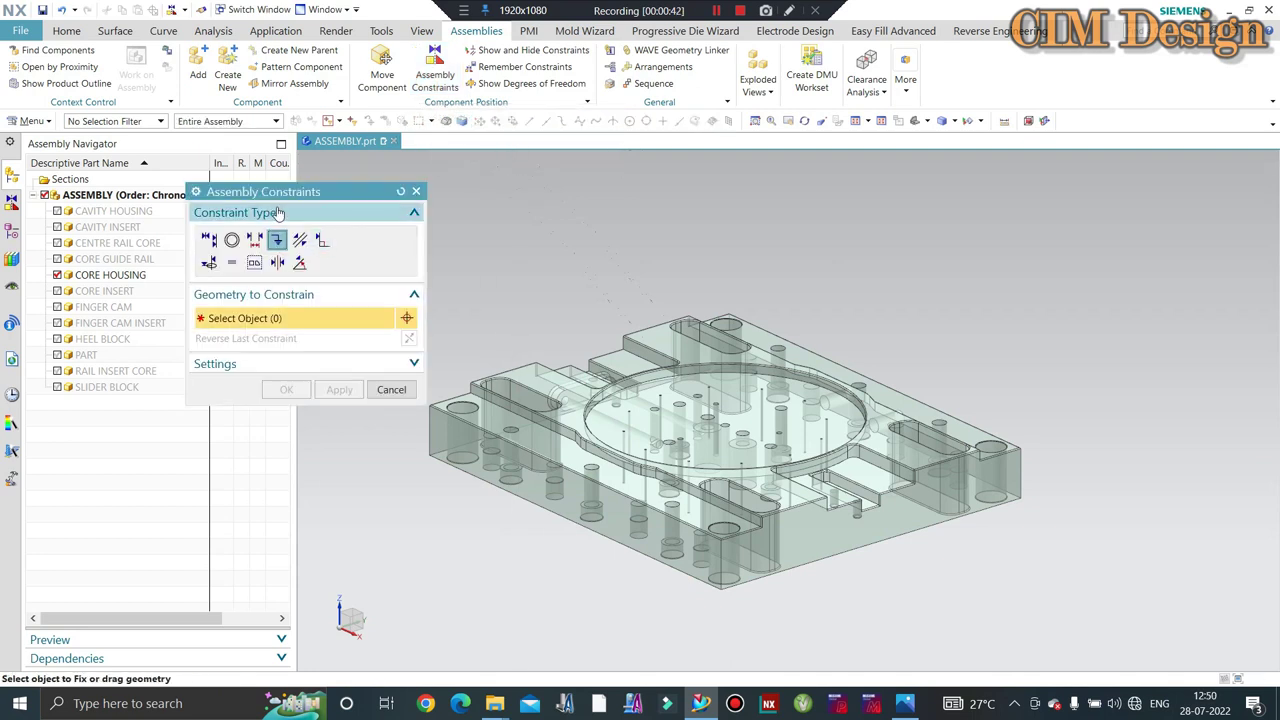
left_click_drag(272, 193, 210, 144)
left_click(501, 418)
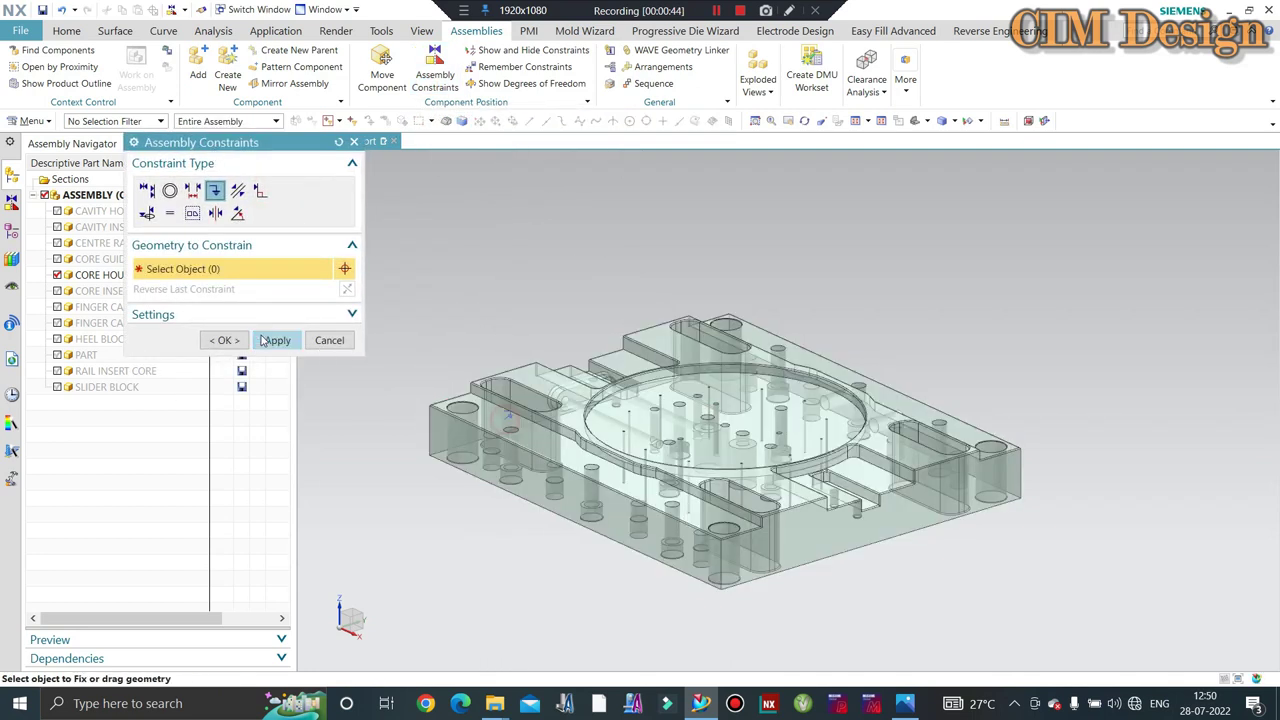
left_click(280, 340)
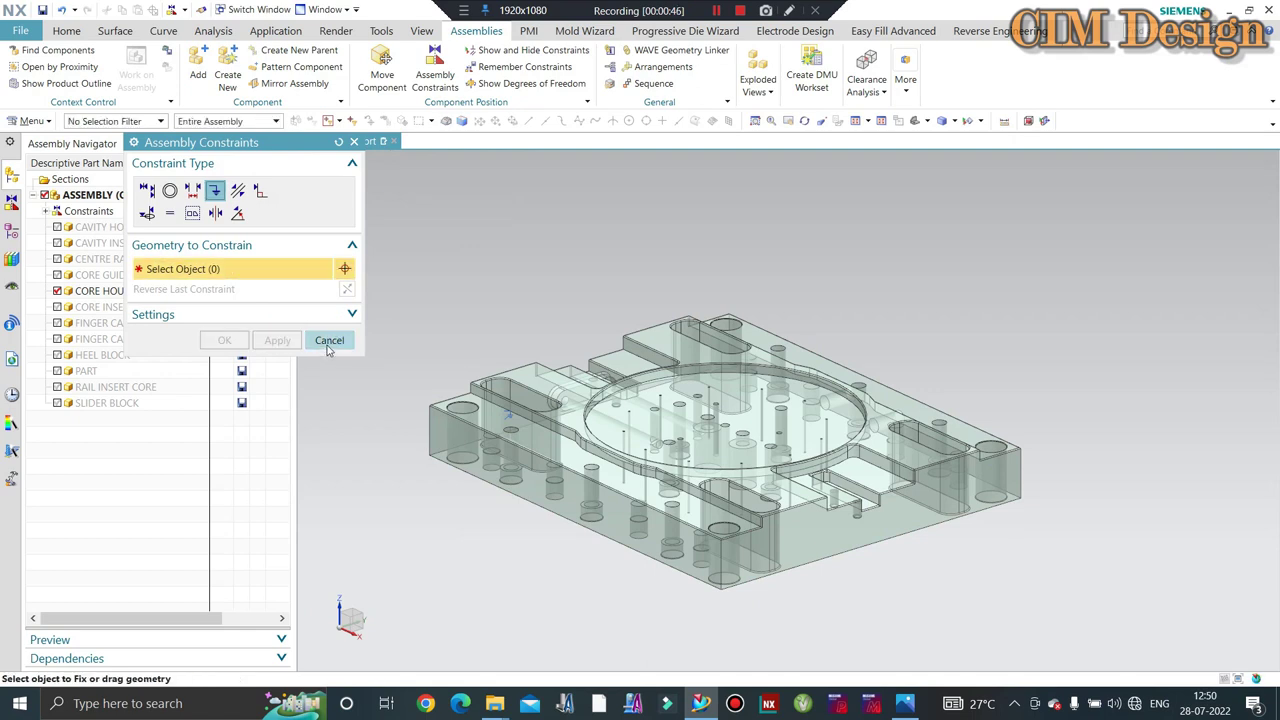
left_click(328, 340)
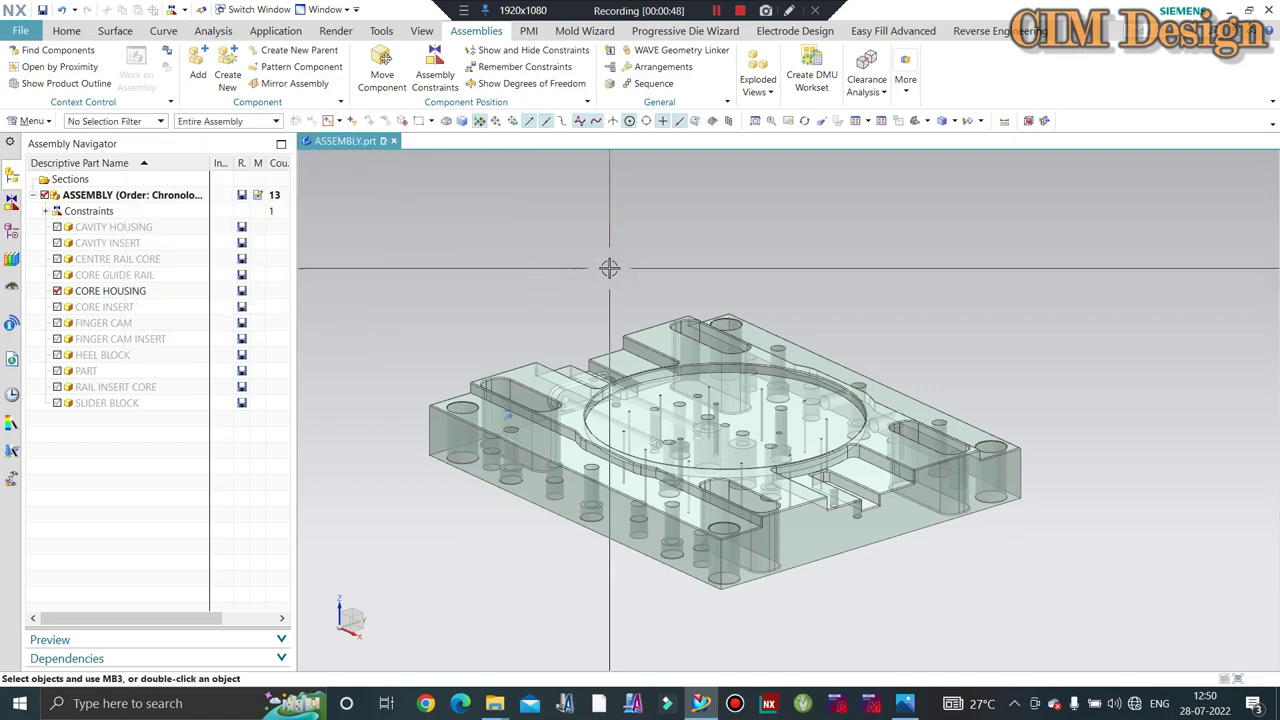
key("ctrl+shift+b")
- Show the CORE INSERT alongside the core housing
key("ctrl+shift+k")
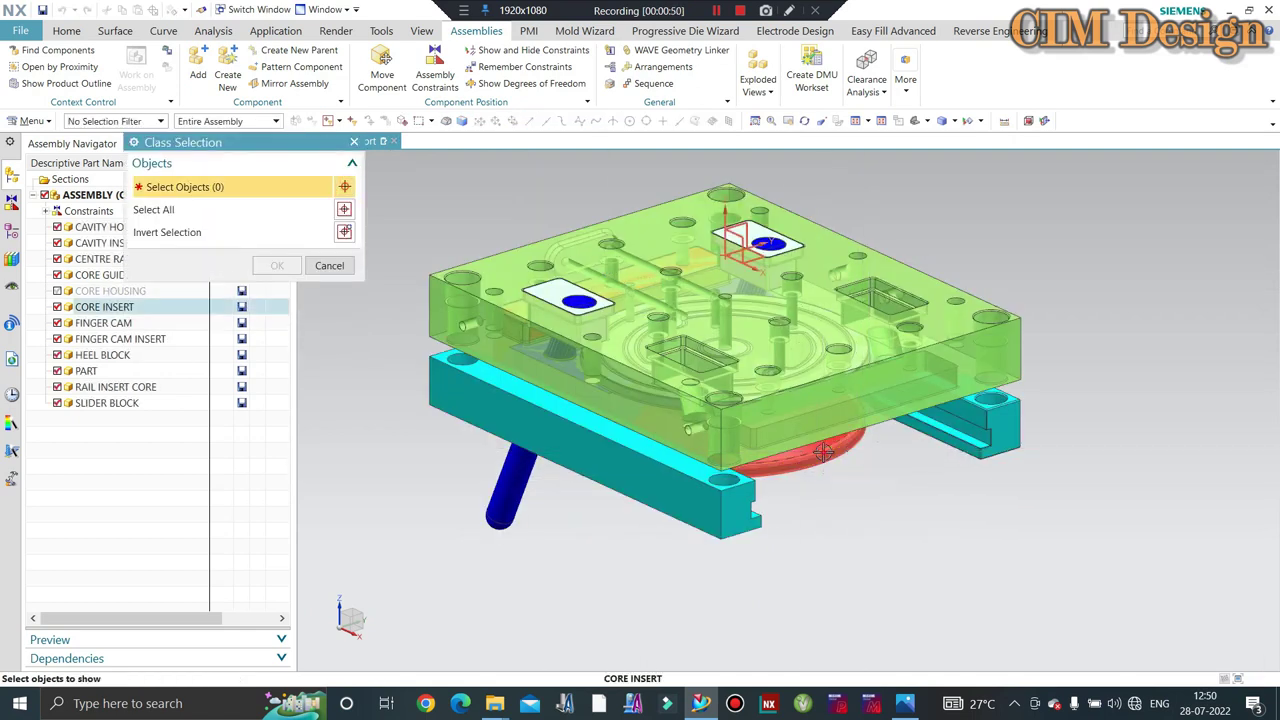
left_click(822, 452)
middle_click(822, 452)
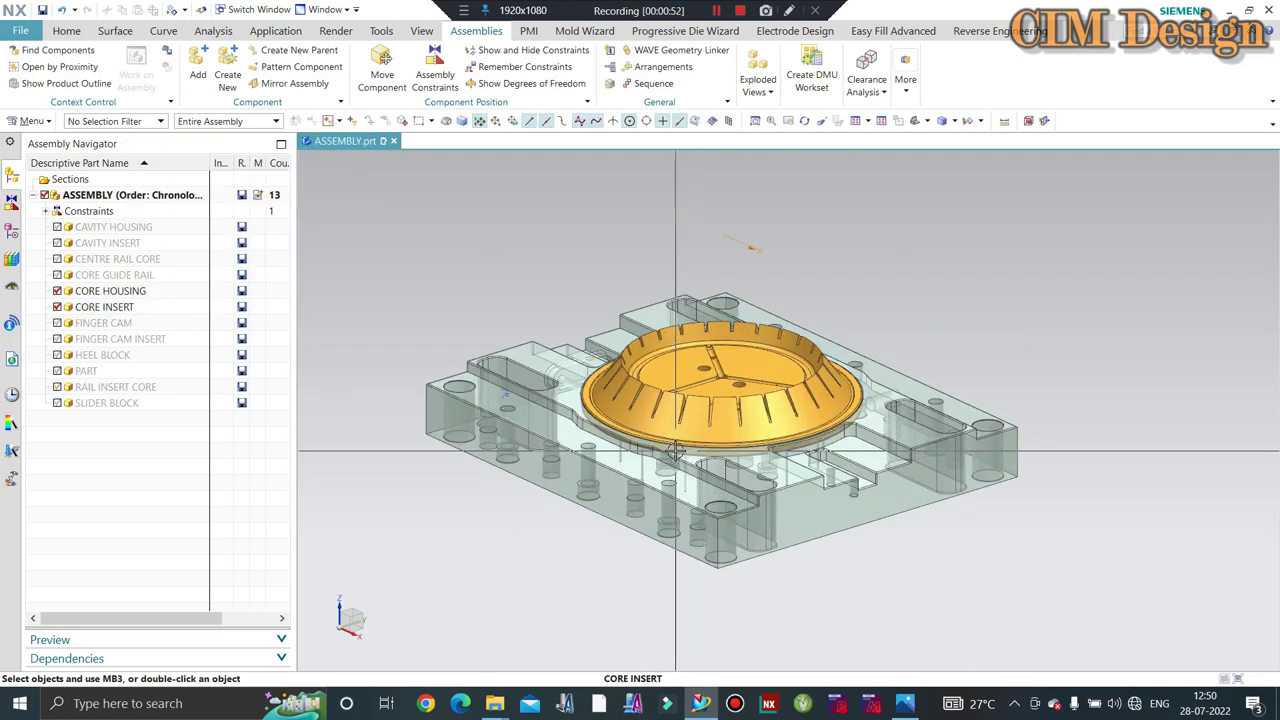
scroll(675, 450, "up", 2)
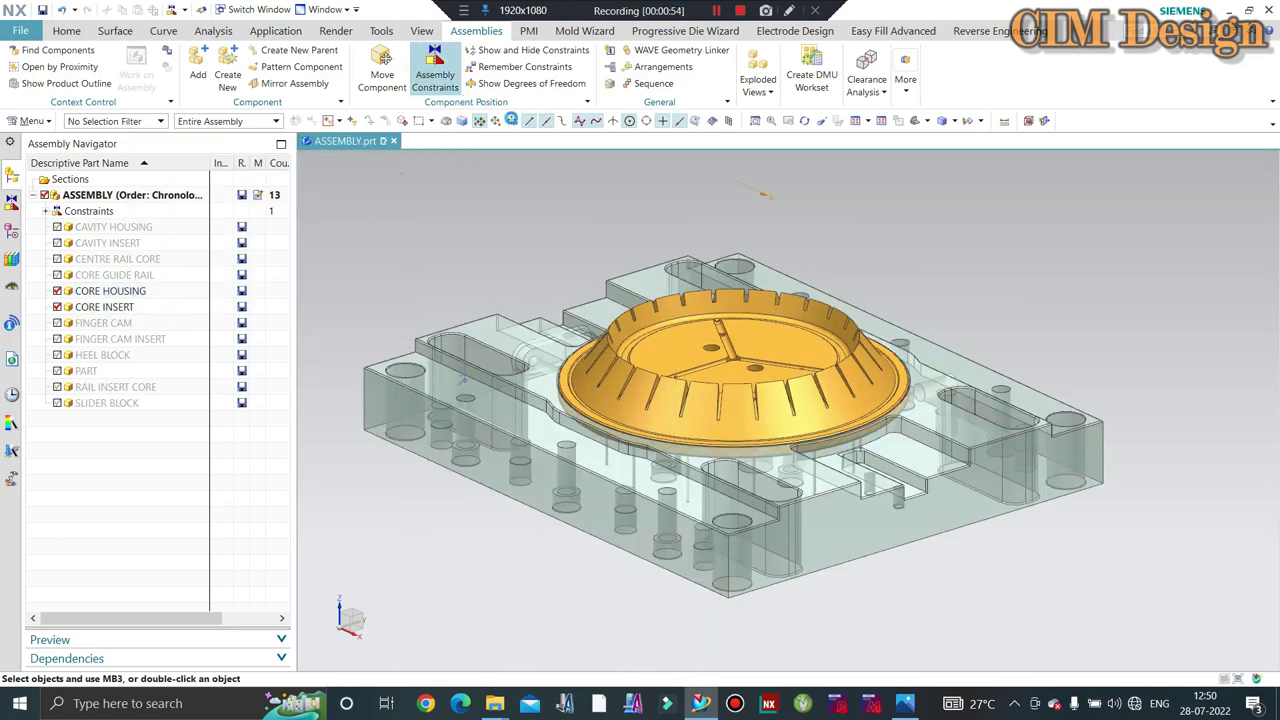
- Start a Touch Align constraint and pick the core insert face via QuickPick
left_click(435, 72)
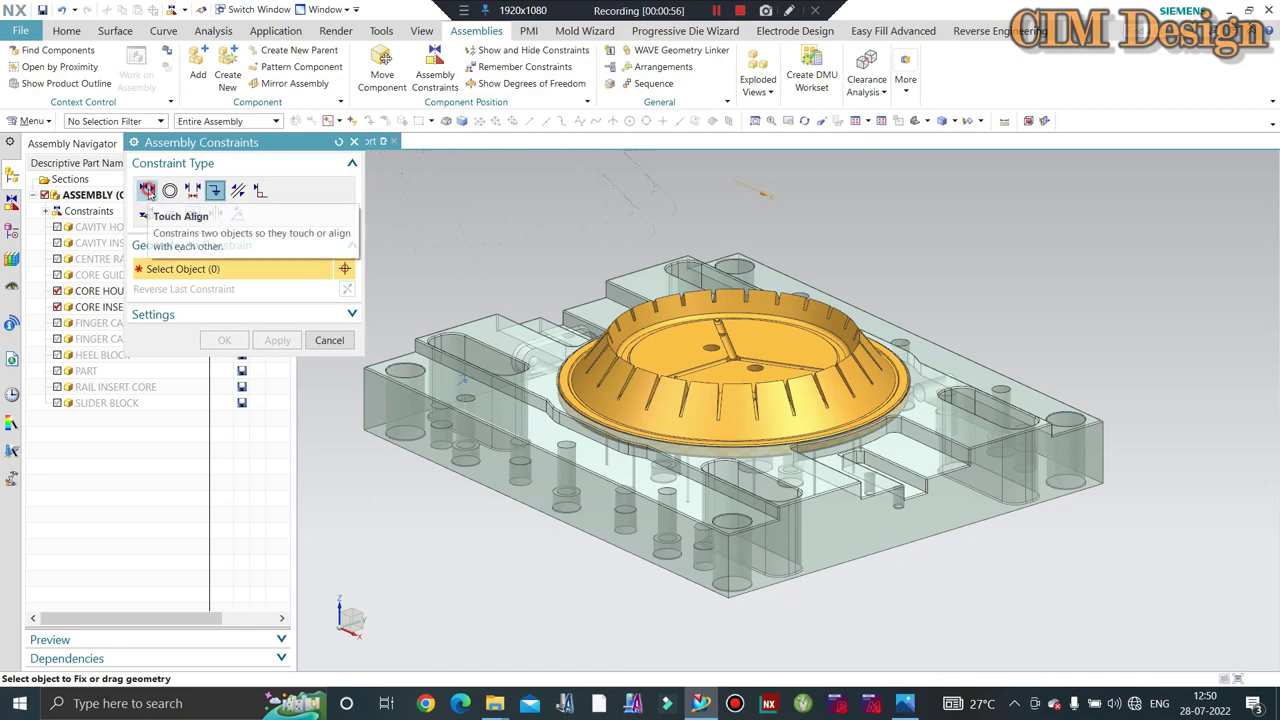
left_click(147, 190)
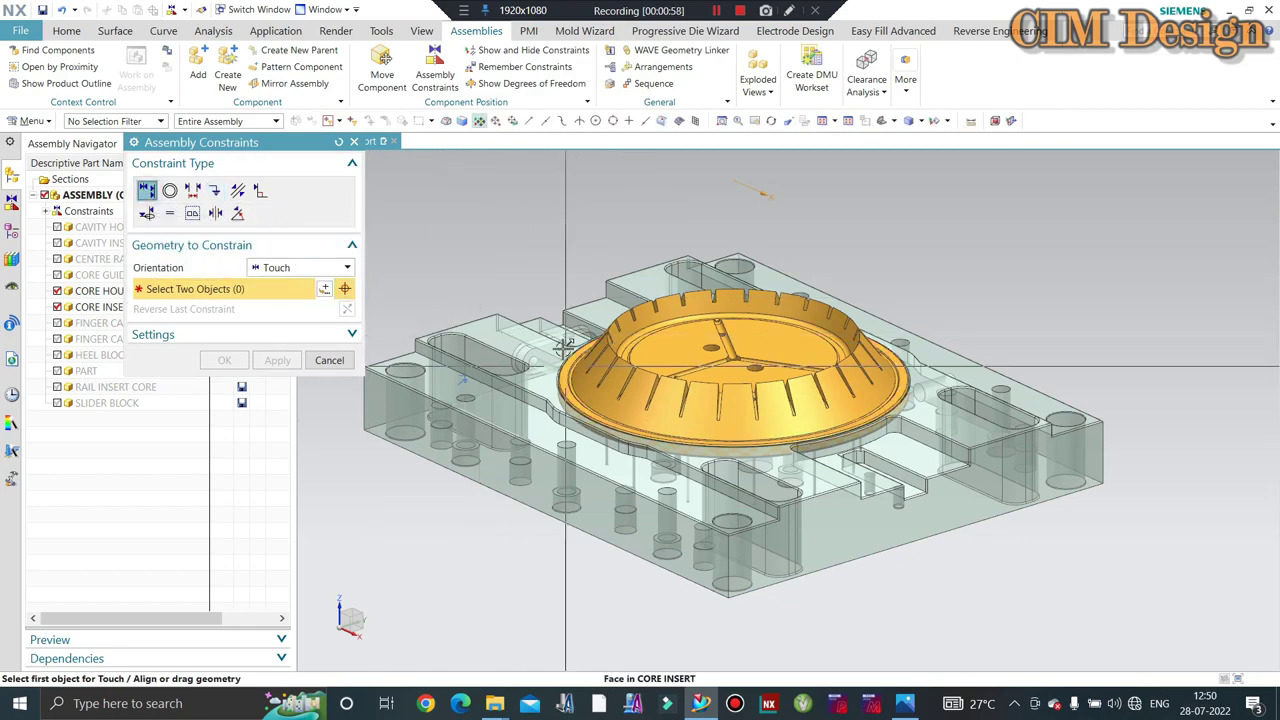
middle_click_drag(533, 344, 573, 211)
scroll(573, 211, "up", 3)
scroll(573, 211, "up", 1)
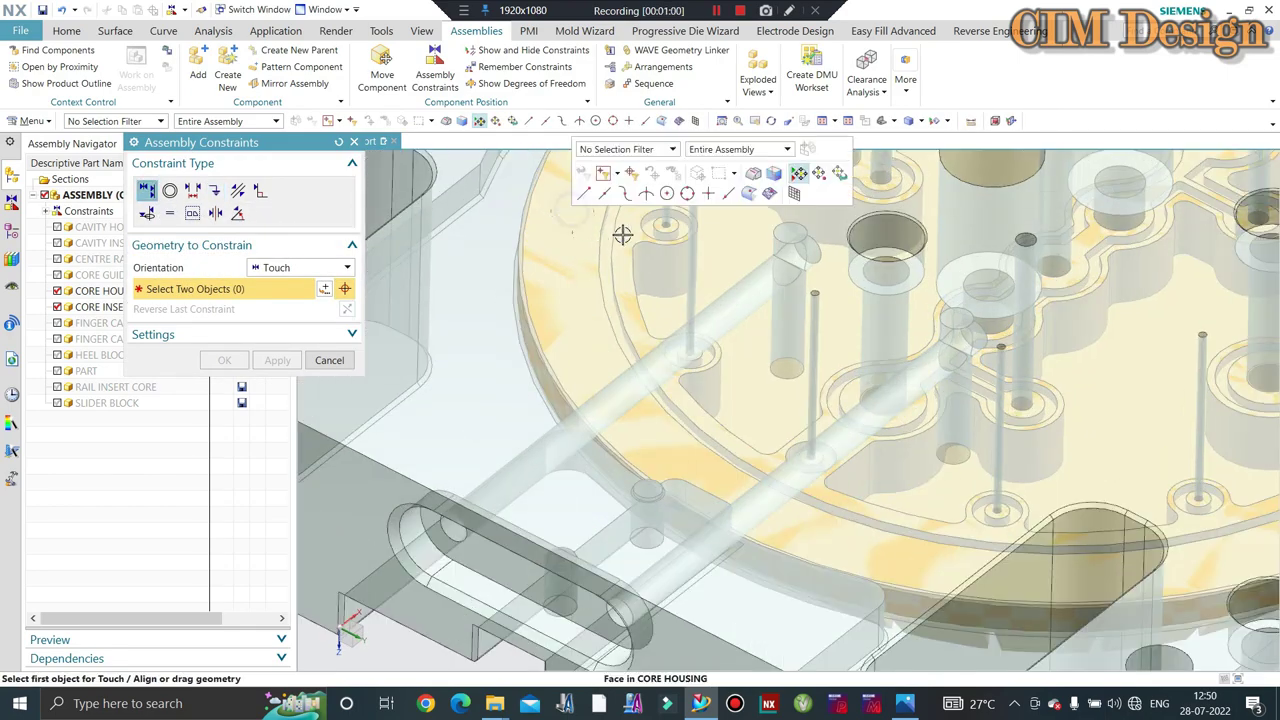
right_click(571, 210)
left_click(620, 217)
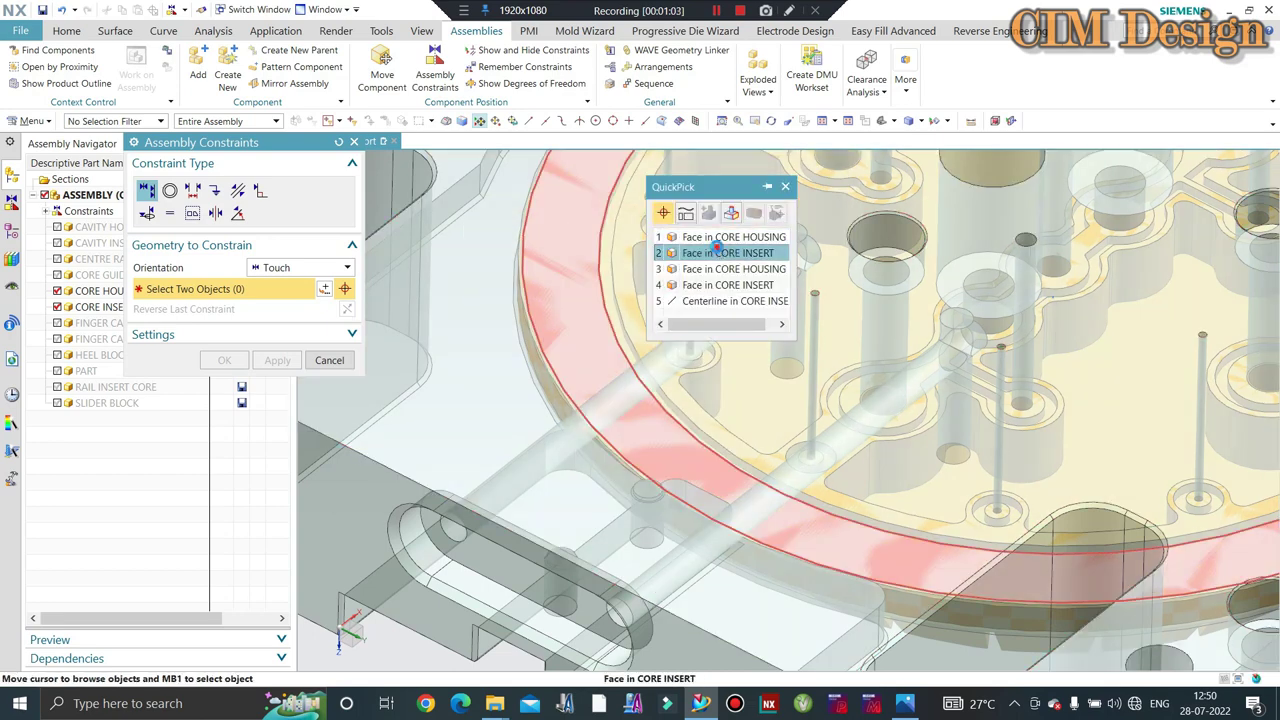
left_click(716, 252)
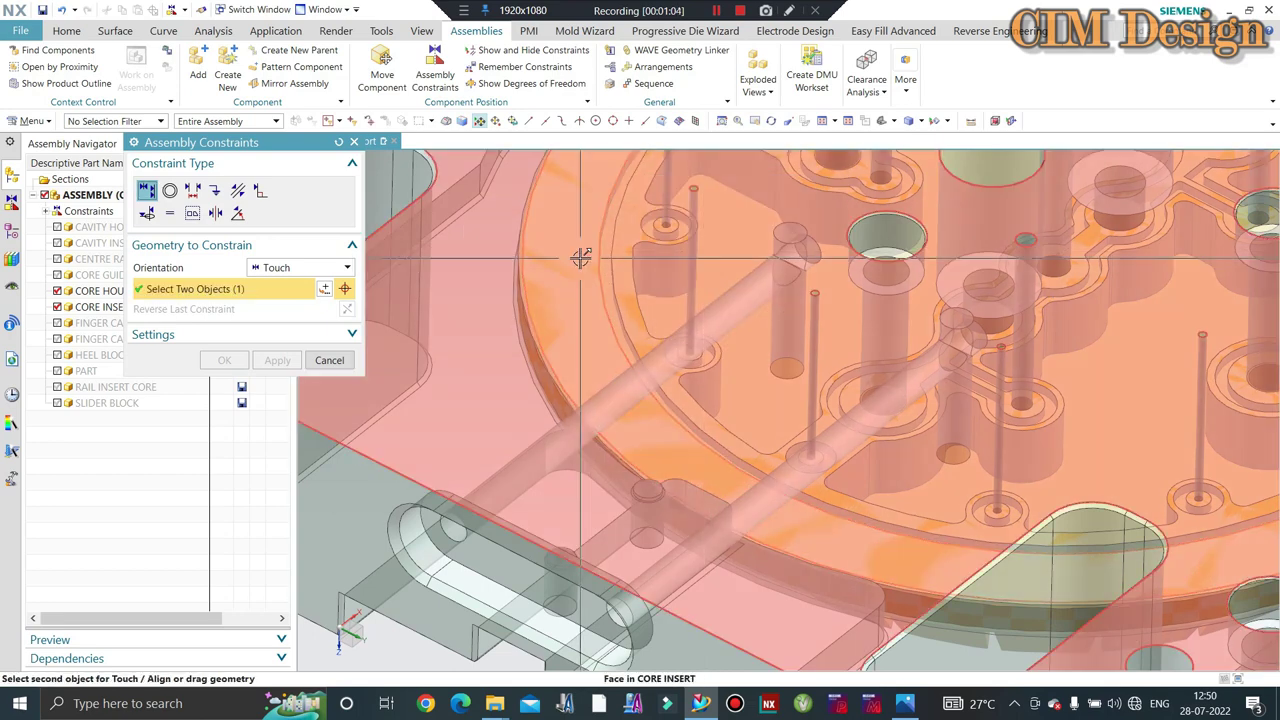
- Pick the matching CORE HOUSING face, apply the touch constraint and close the dialog
right_click(581, 259)
left_click(630, 268)
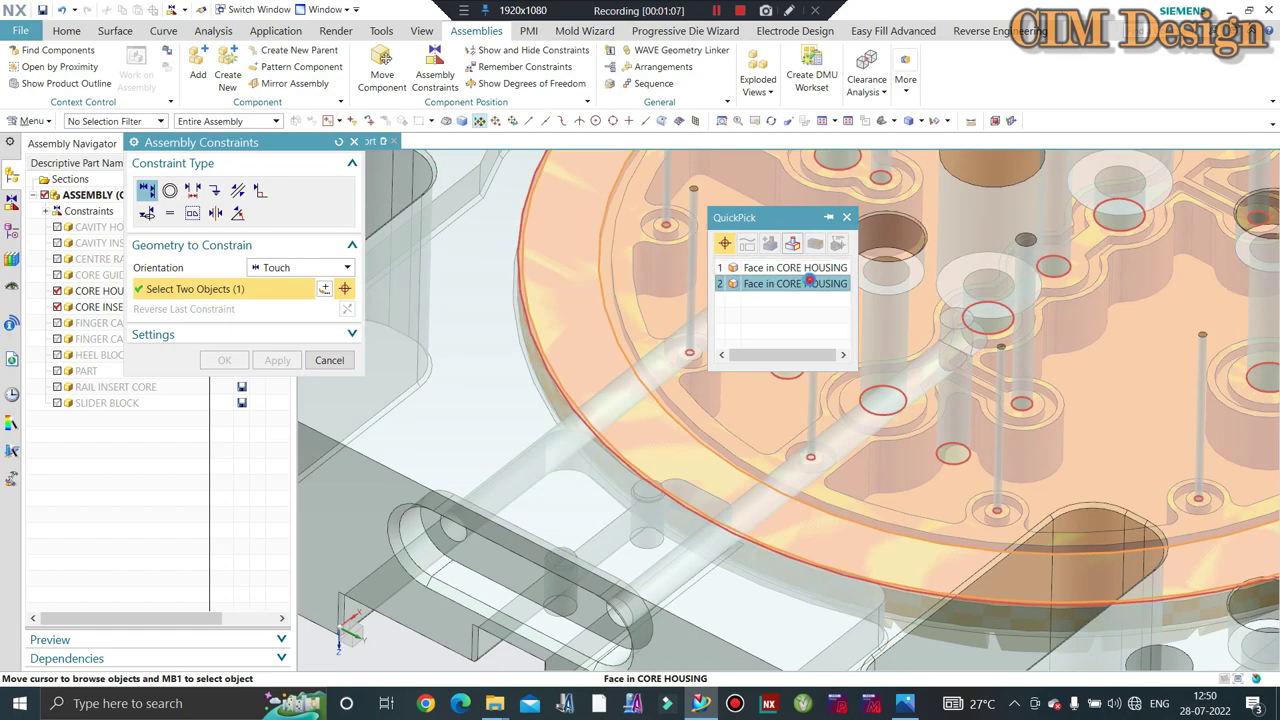
left_click(810, 283)
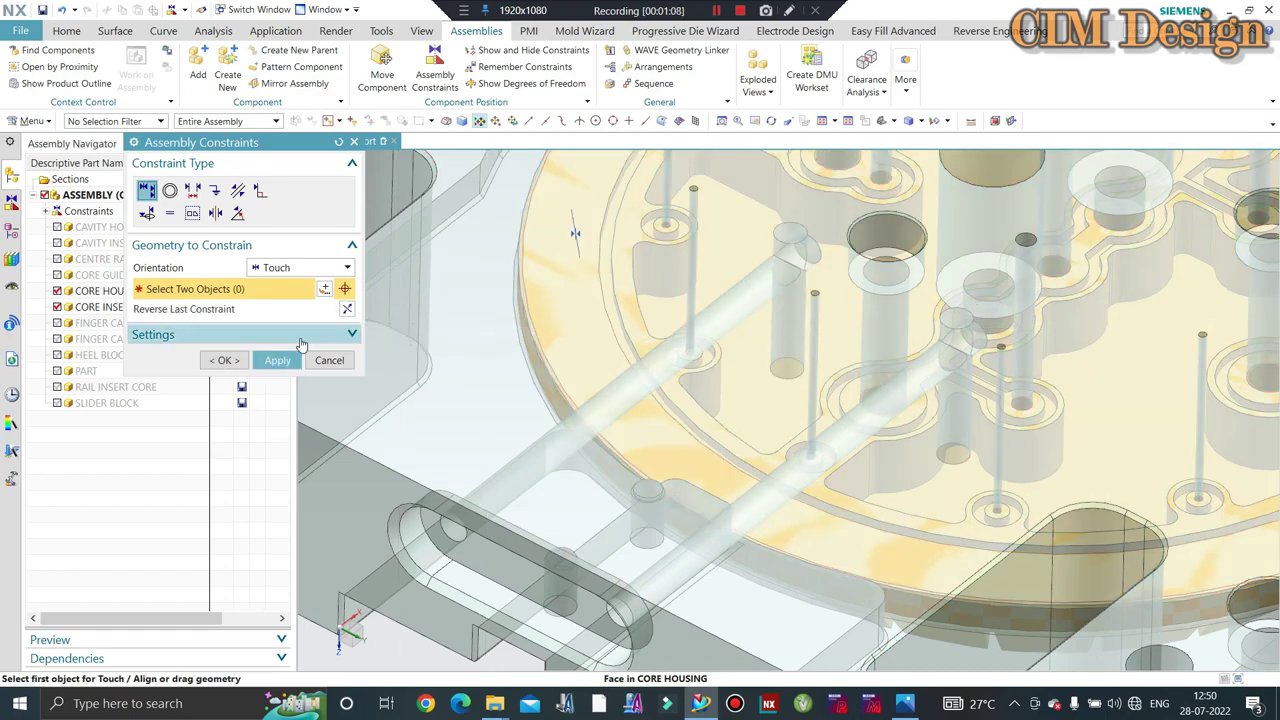
left_click(295, 362)
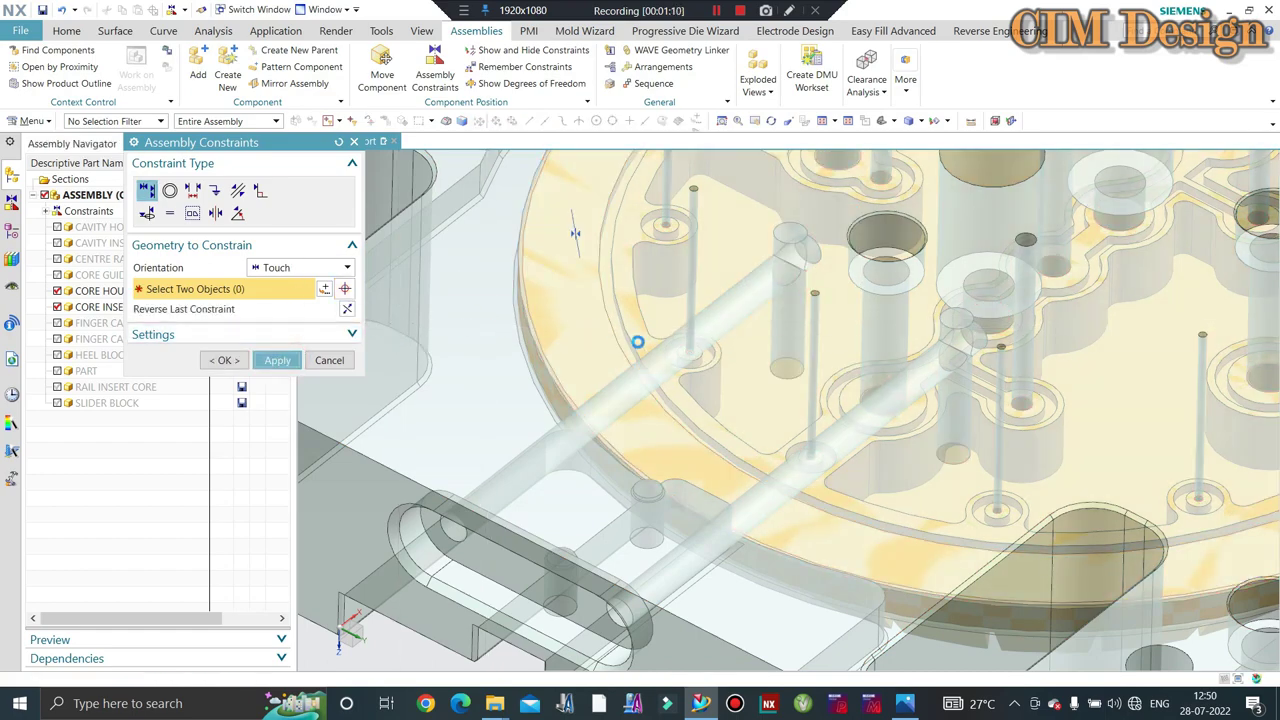
mouse_move(637, 342)
middle_mouse_down()
mouse_move(742, 387)
mouse_move(497, 368)
middle_mouse_up()
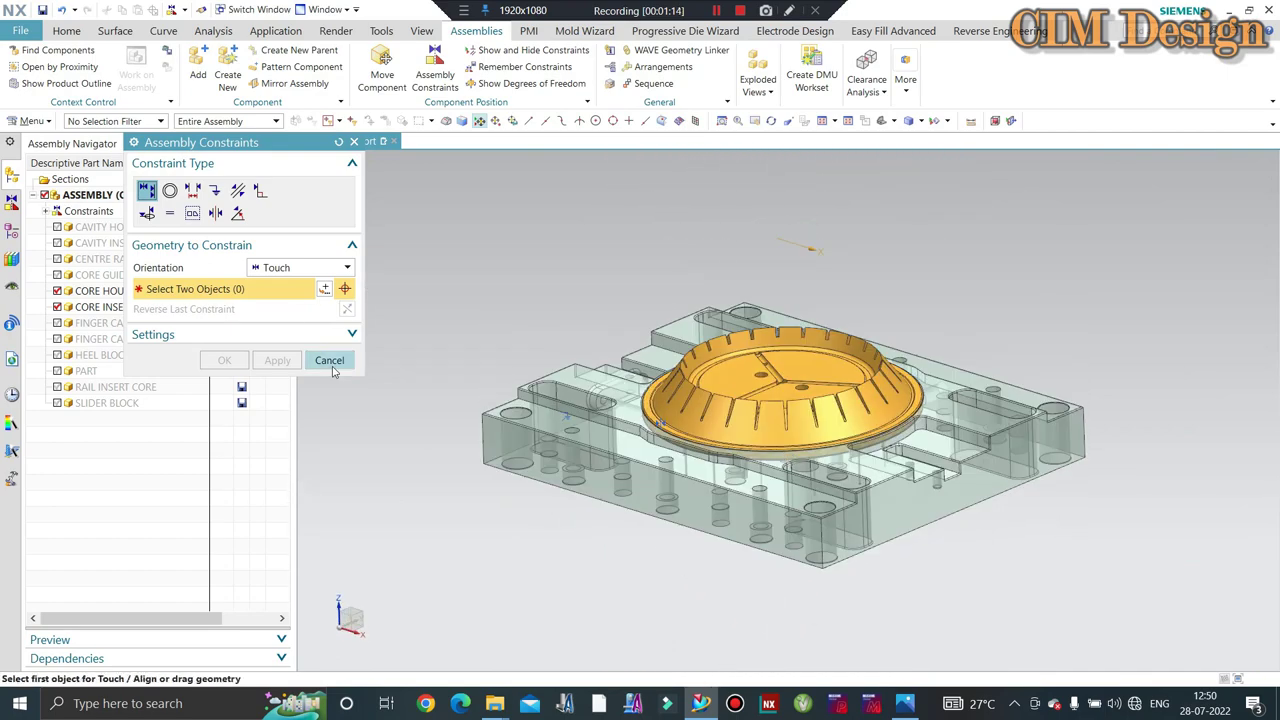
left_click(333, 370)
scroll(745, 403, "down", 2)
- Show the core insert's degrees of freedom, drag-test its rotation, then undo the test
scroll(745, 403, "down", 2)
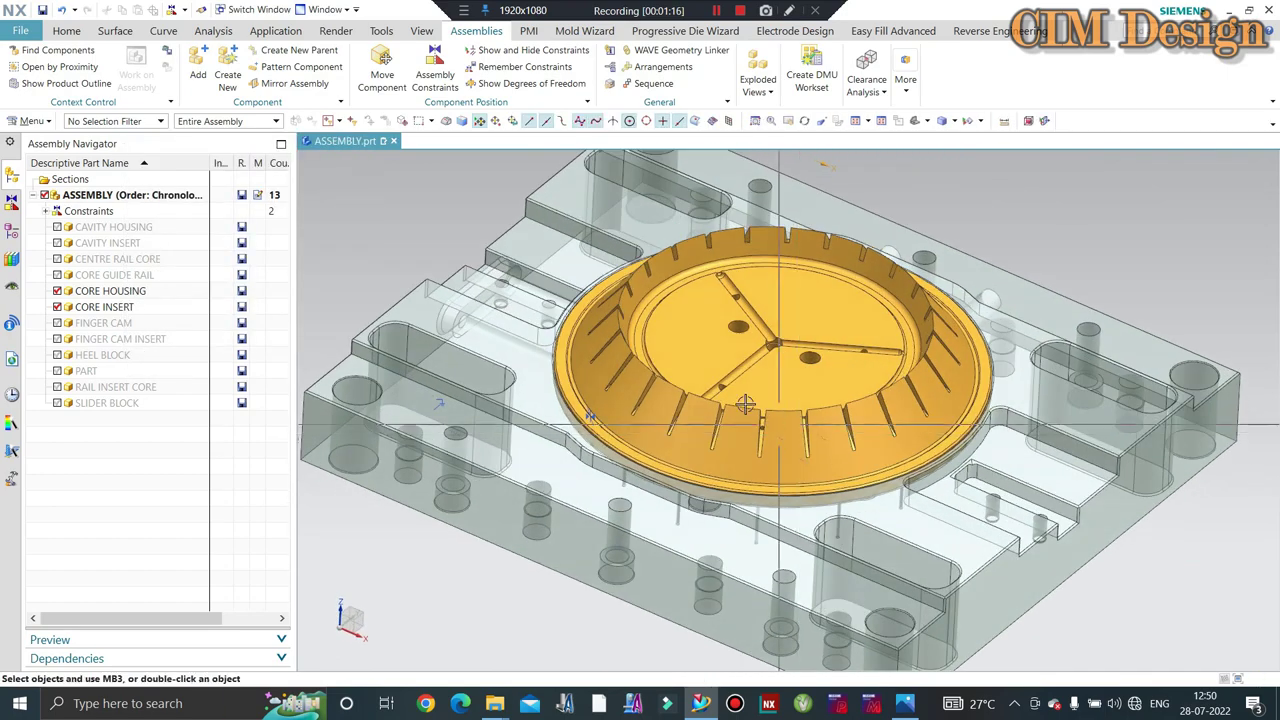
key("ctrl+f")
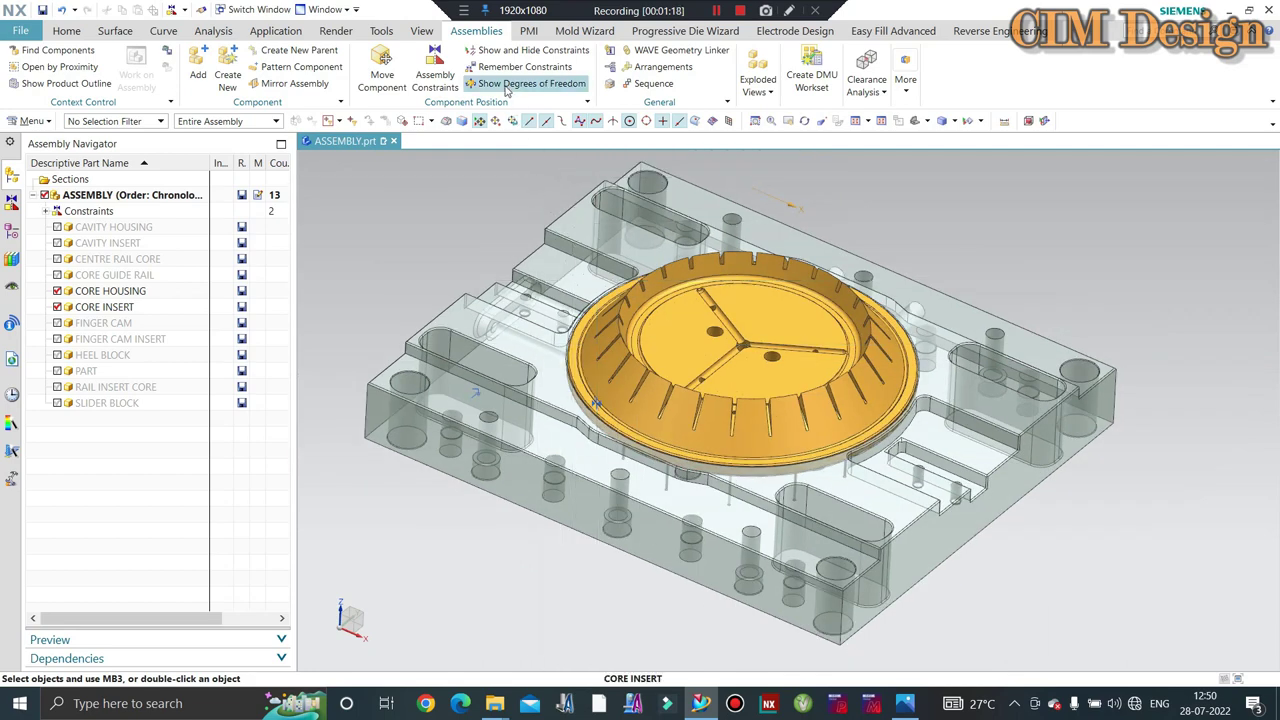
left_click(506, 84)
left_click(810, 336)
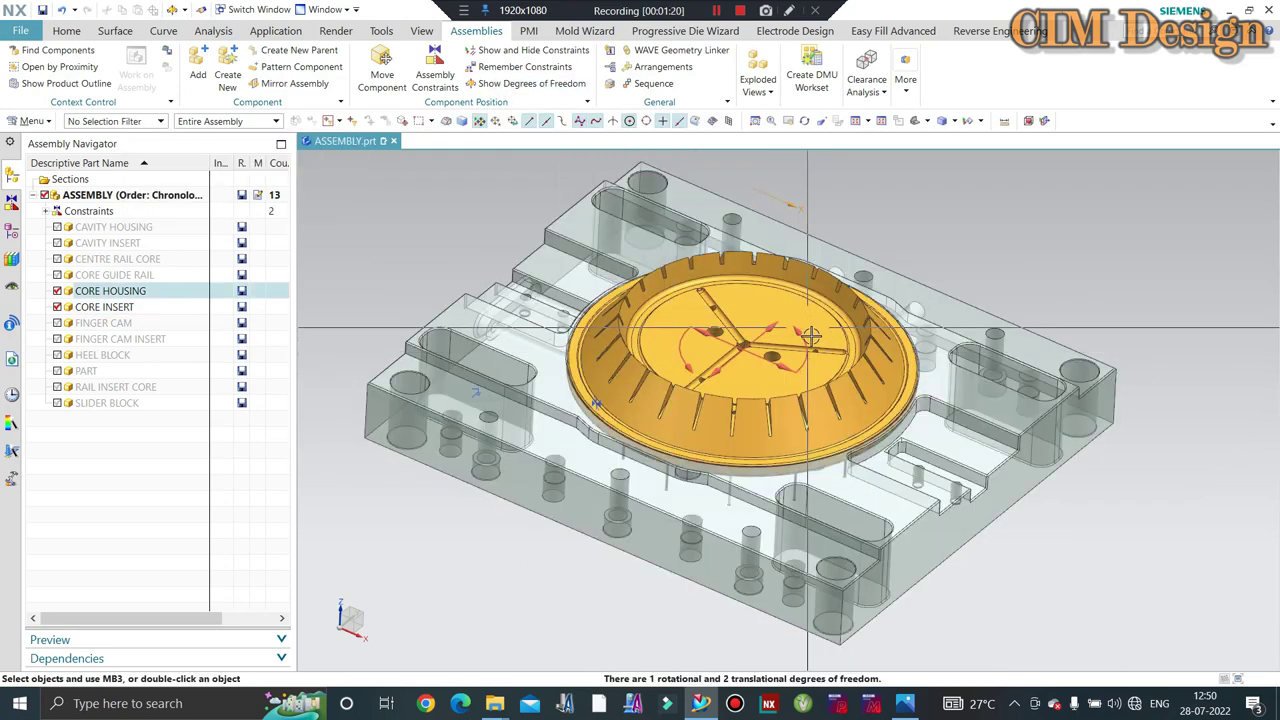
mouse_move(712, 340)
left_mouse_down()
mouse_move(765, 362)
mouse_move(748, 333)
left_mouse_up()
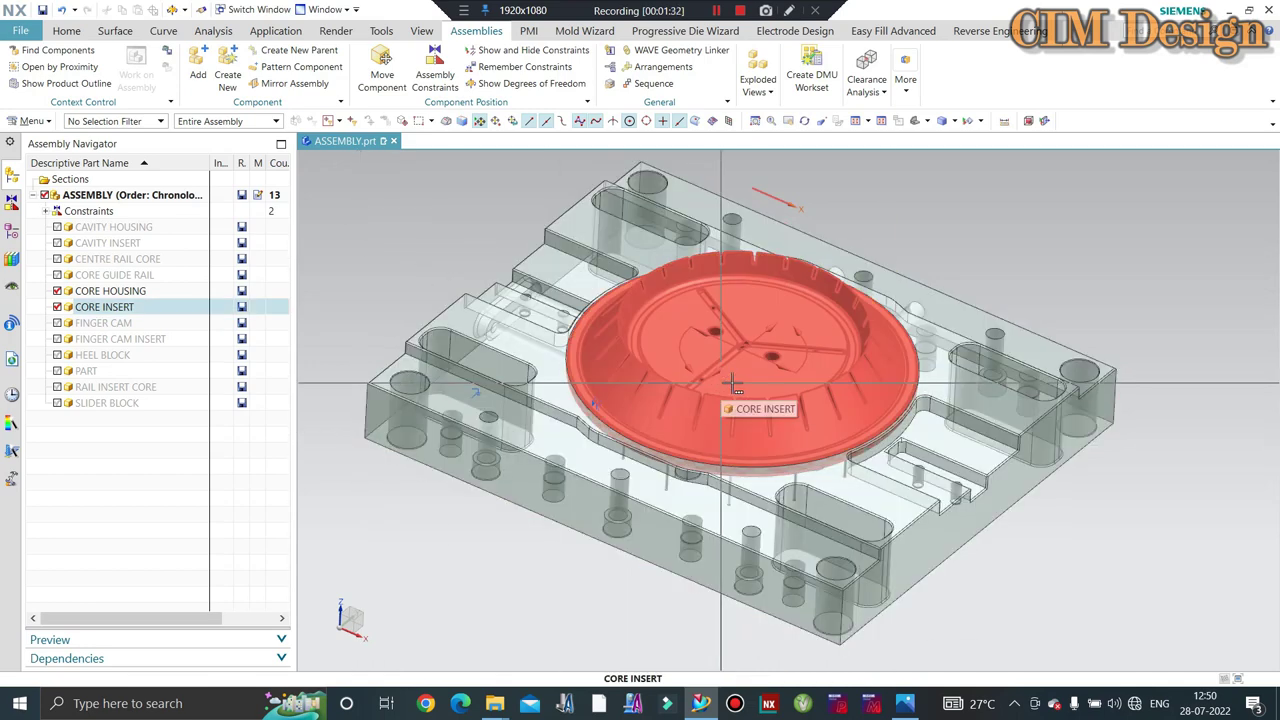
middle_click_drag(733, 383, 893, 346)
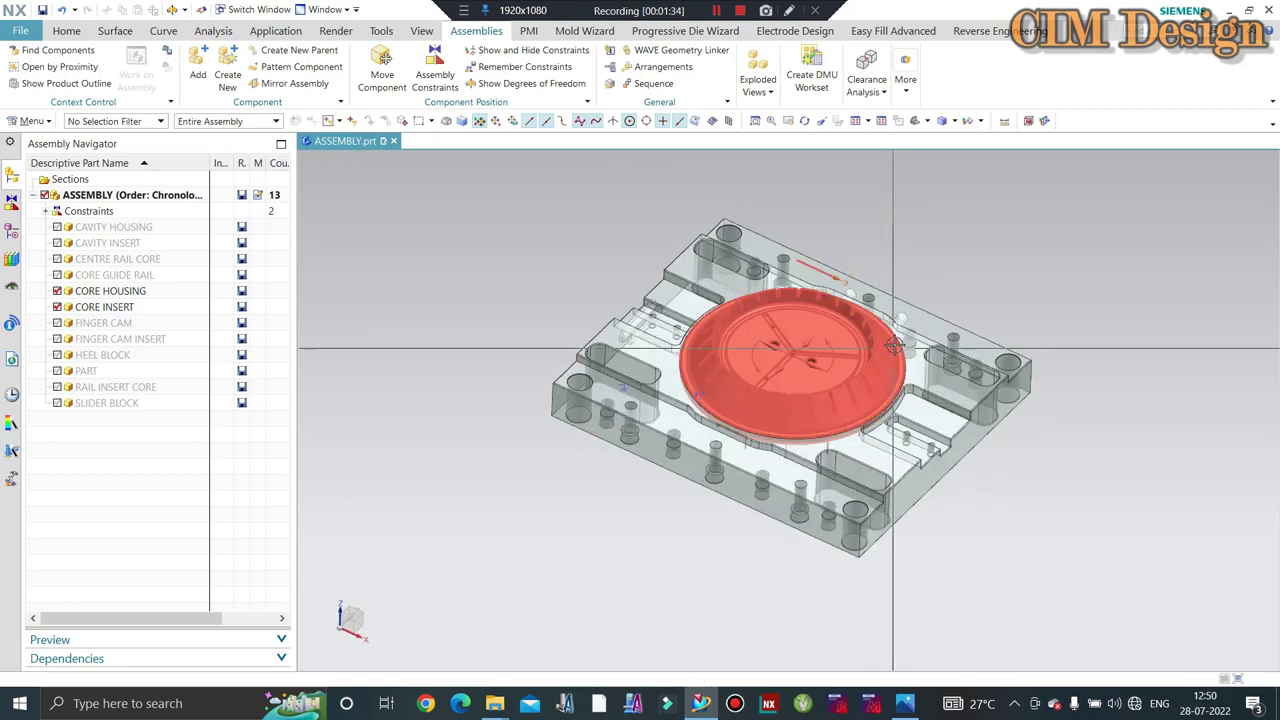
key("ctrl+z")
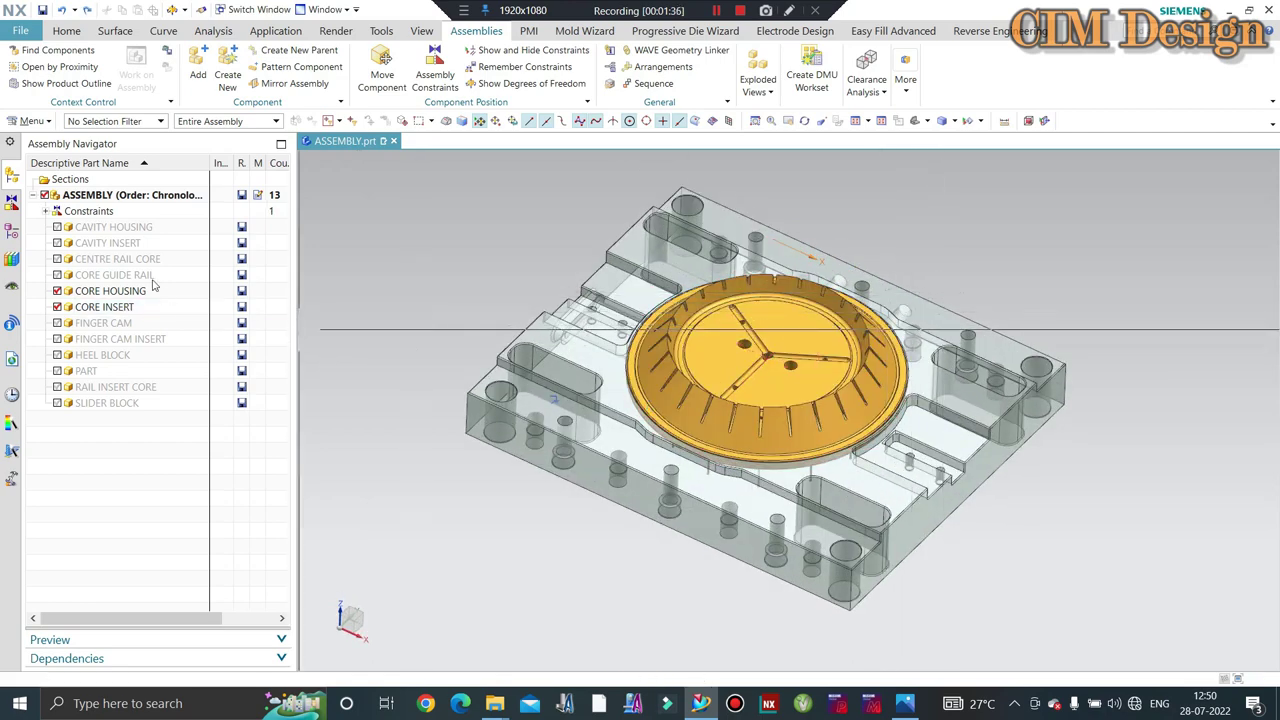
- Expand the constraint list, redo the touch constraint and fit the assembly in view
left_click(46, 212)
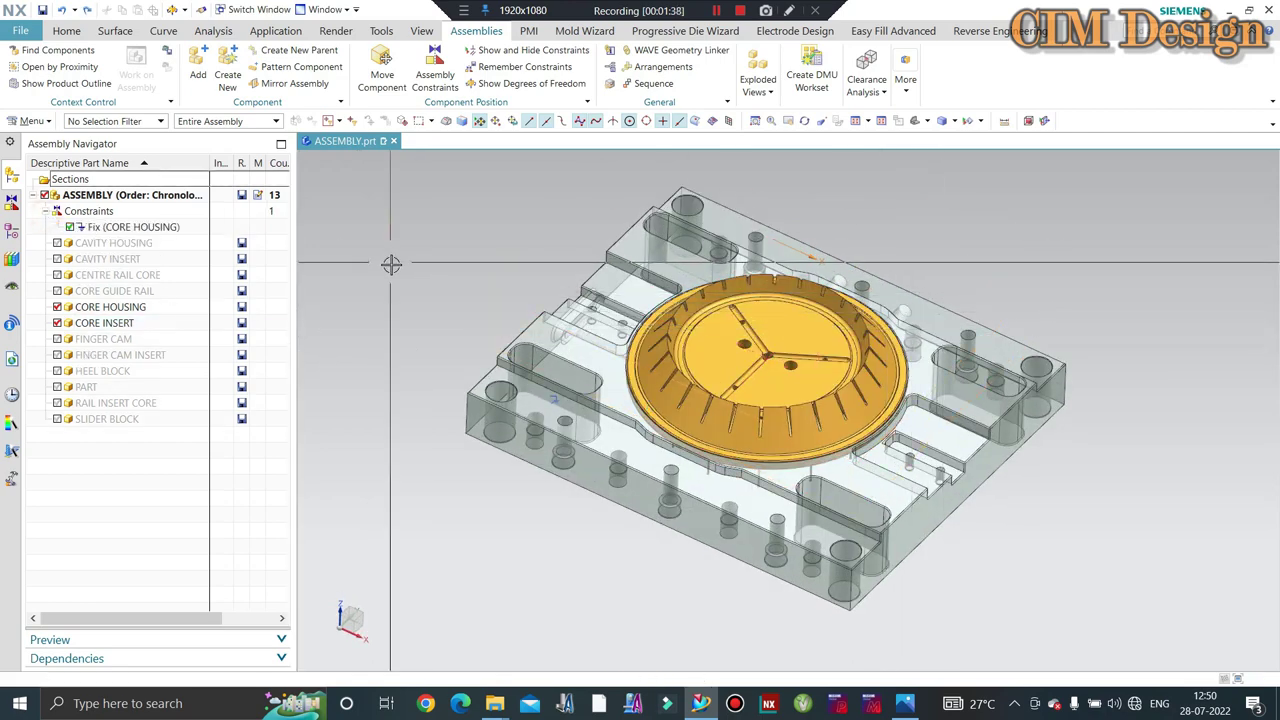
key("ctrl+y")
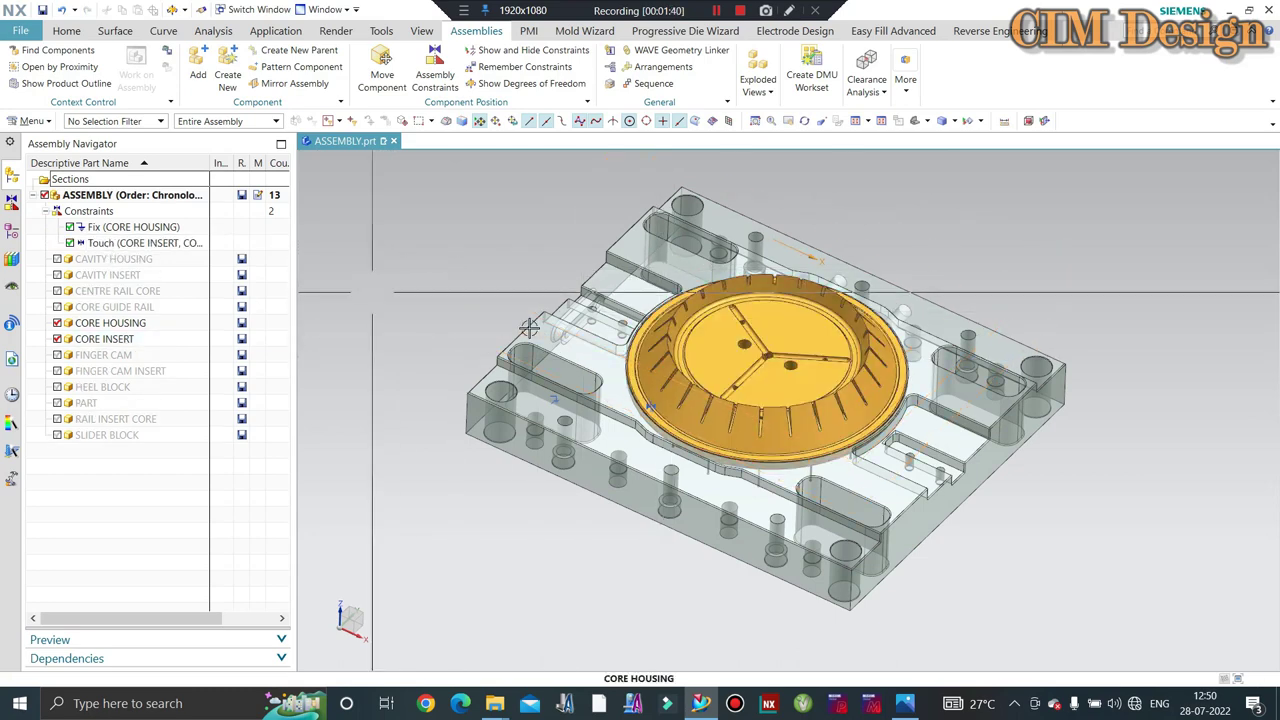
key("ctrl+f")
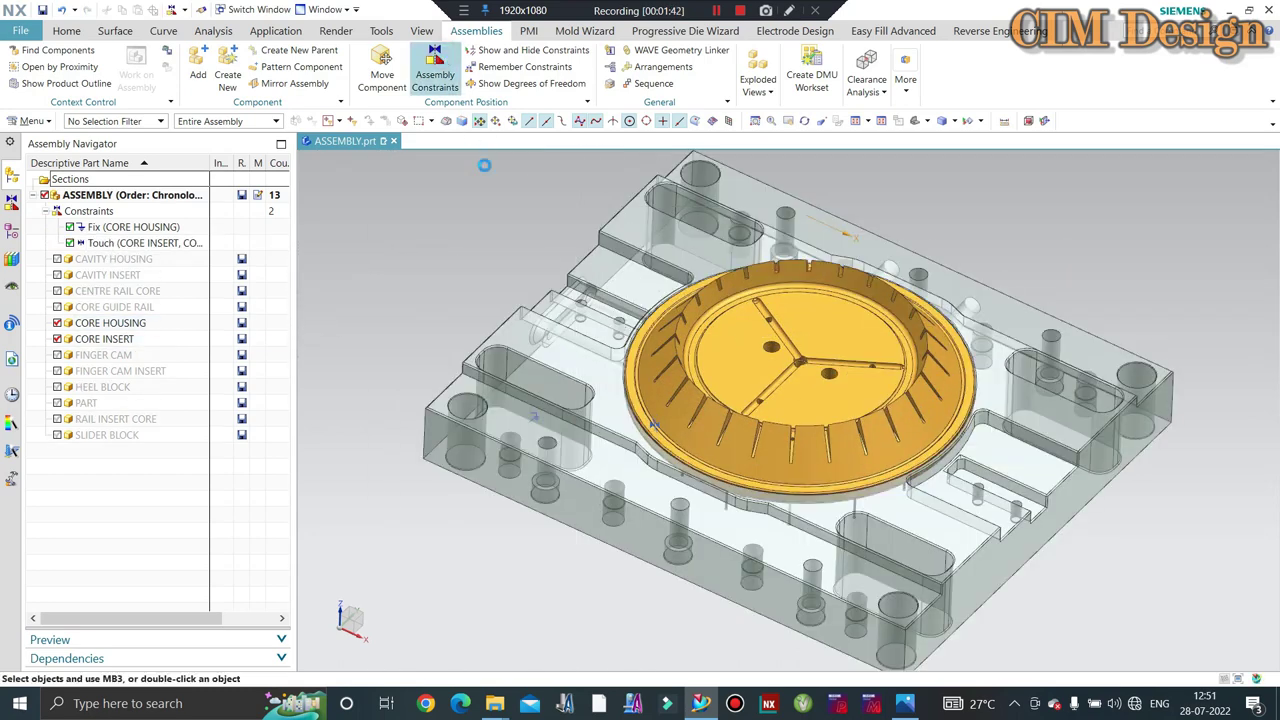
- Align a core insert hole to a core housing hole using Infer Center/Axis
left_click(300, 268)
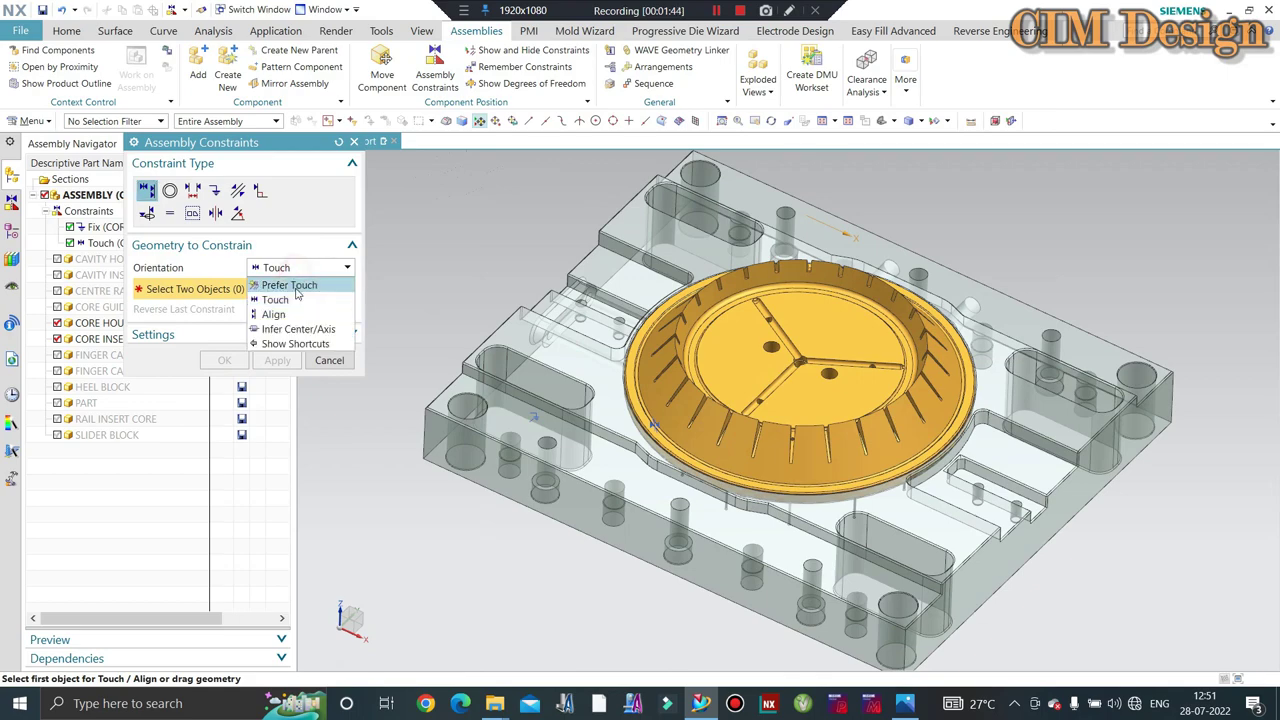
left_click(292, 331)
middle_click_drag(700, 420, 800, 330)
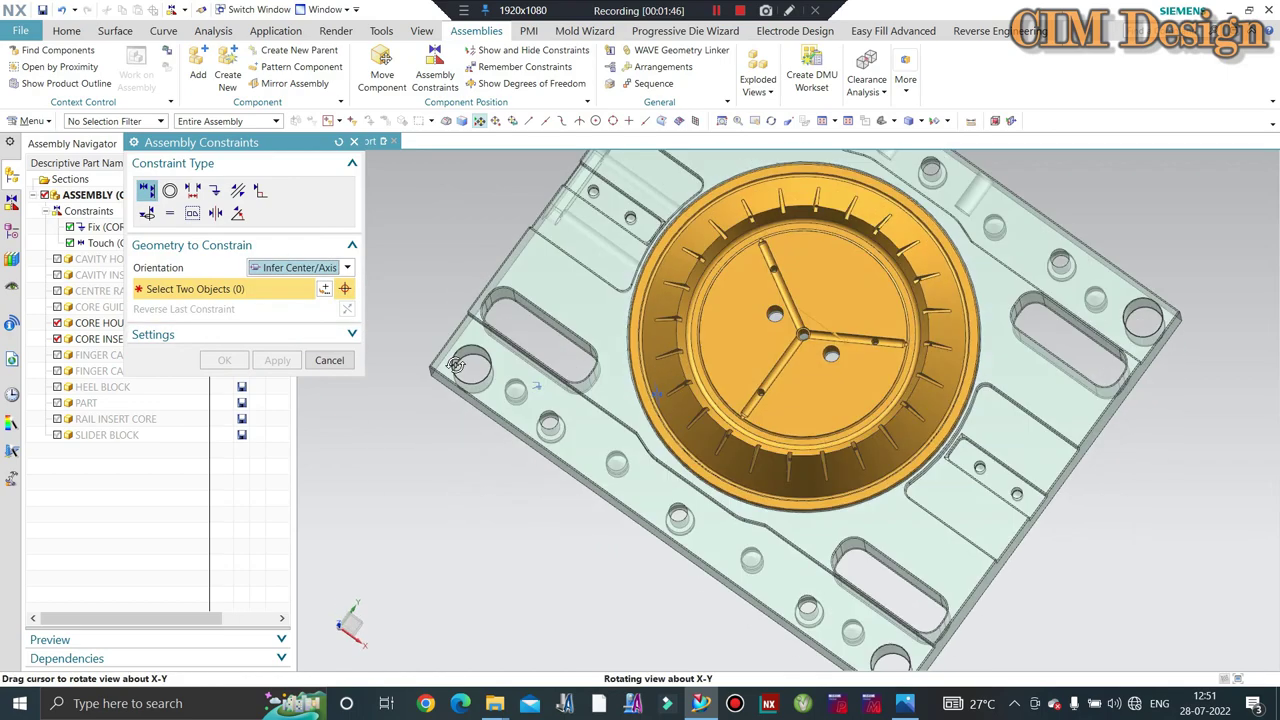
scroll(803, 323, "down", 3)
scroll(803, 323, "down", 3)
scroll(800, 300, "down", 3)
left_click(762, 320)
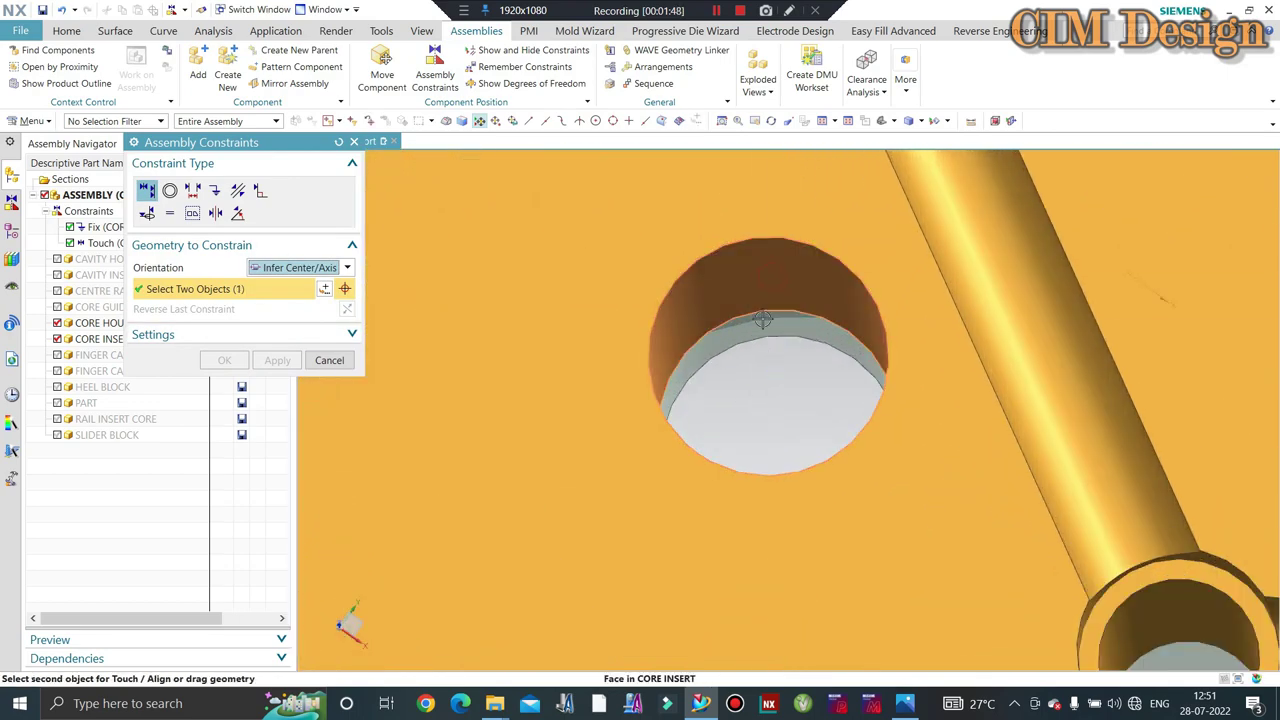
left_click(757, 323)
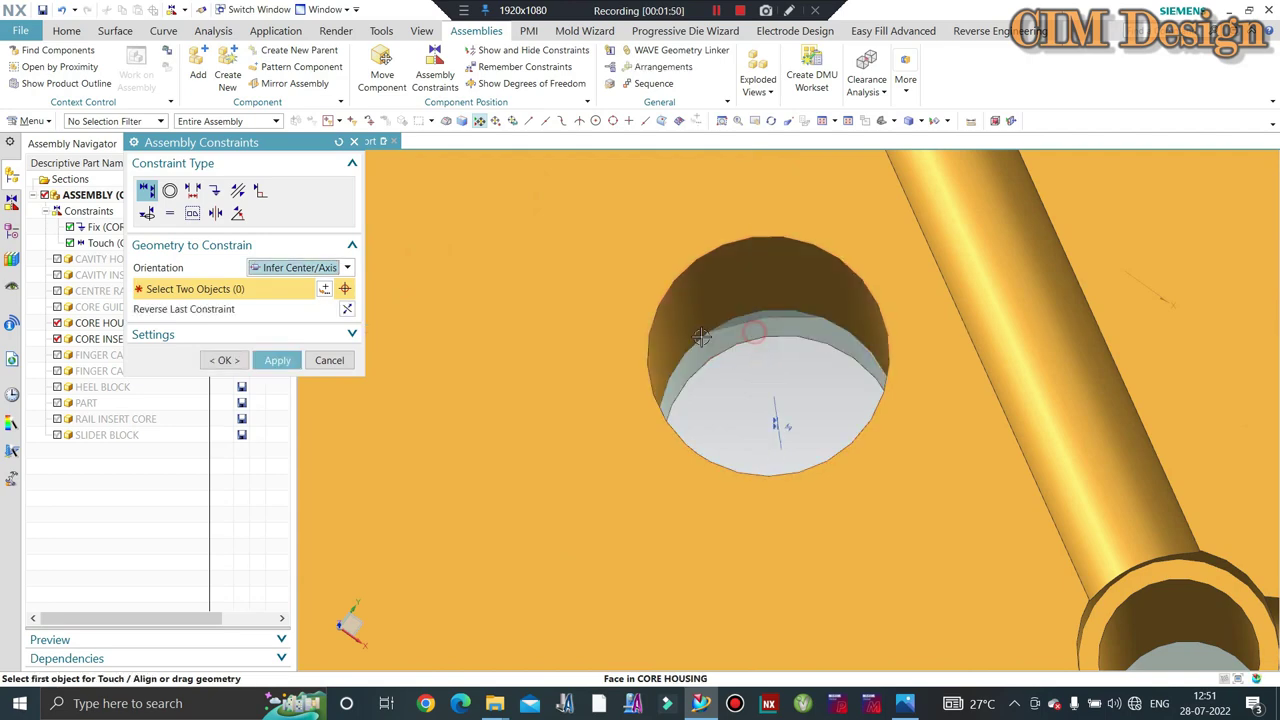
left_click(293, 360)
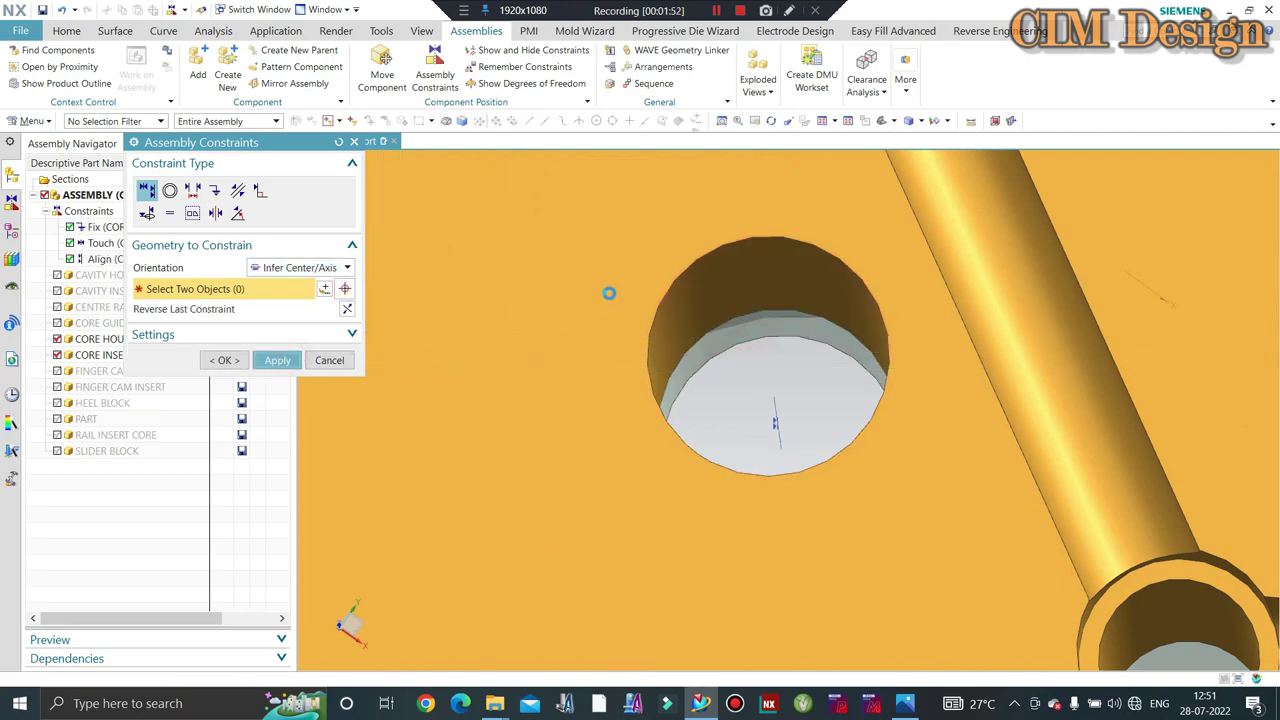
- Align a second pair of holes between the core insert and core housing
scroll(655, 306, "up", 2)
scroll(737, 320, "up", 3)
scroll(749, 380, "down", 3)
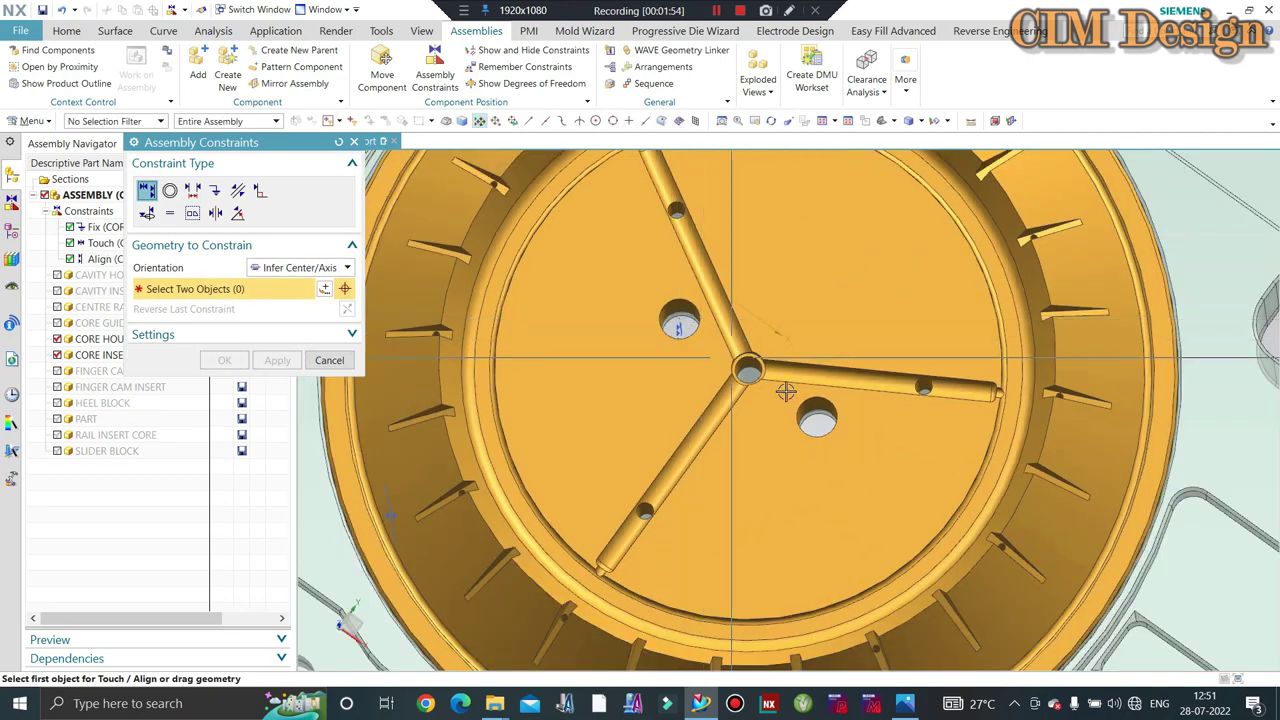
scroll(806, 395, "down", 2)
scroll(806, 395, "down", 2)
left_click(776, 395)
left_click(778, 440)
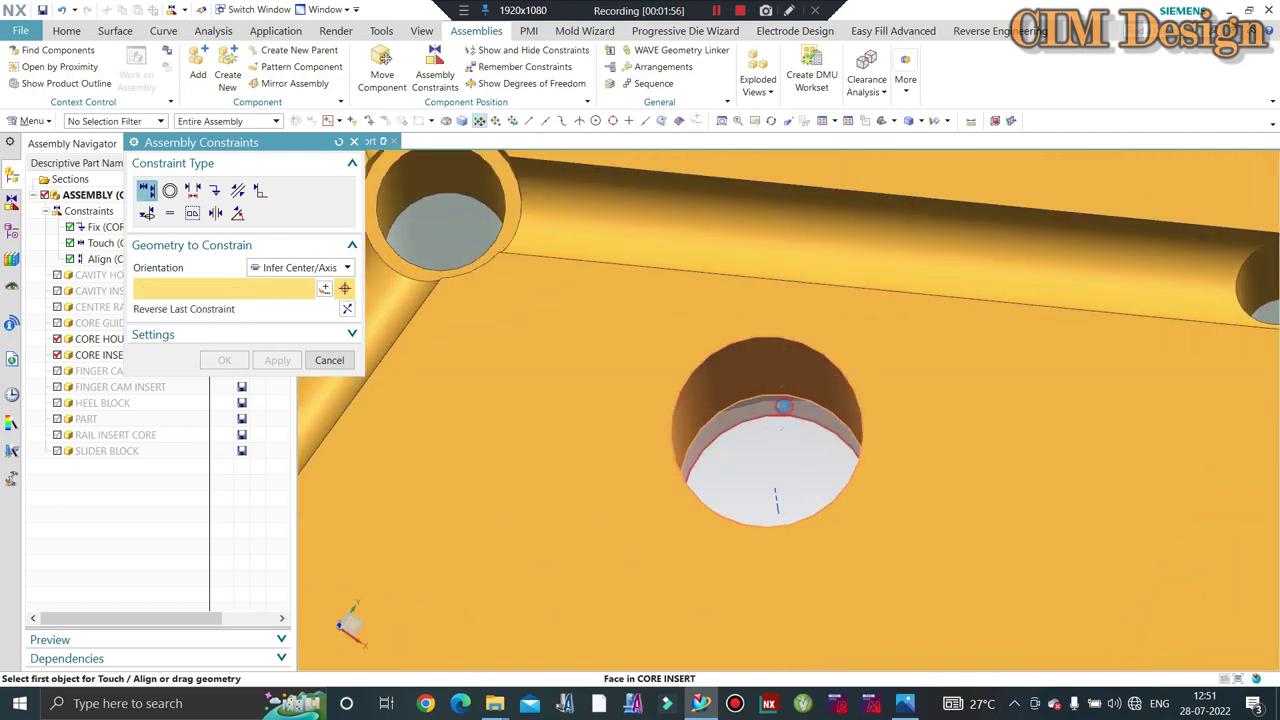
left_click(292, 360)
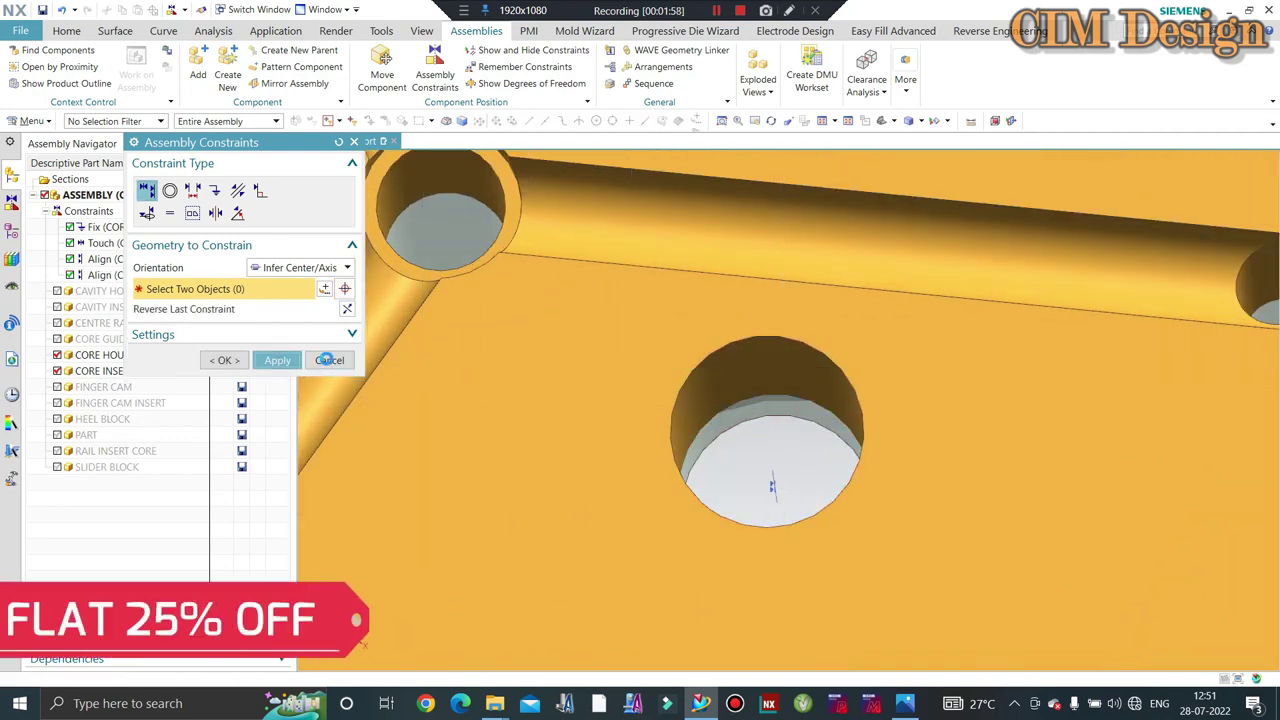
- Close the constraints panel and orbit to view the whole mould base
left_click(329, 360)
scroll(716, 420, "up", 3)
scroll(716, 420, "up", 3)
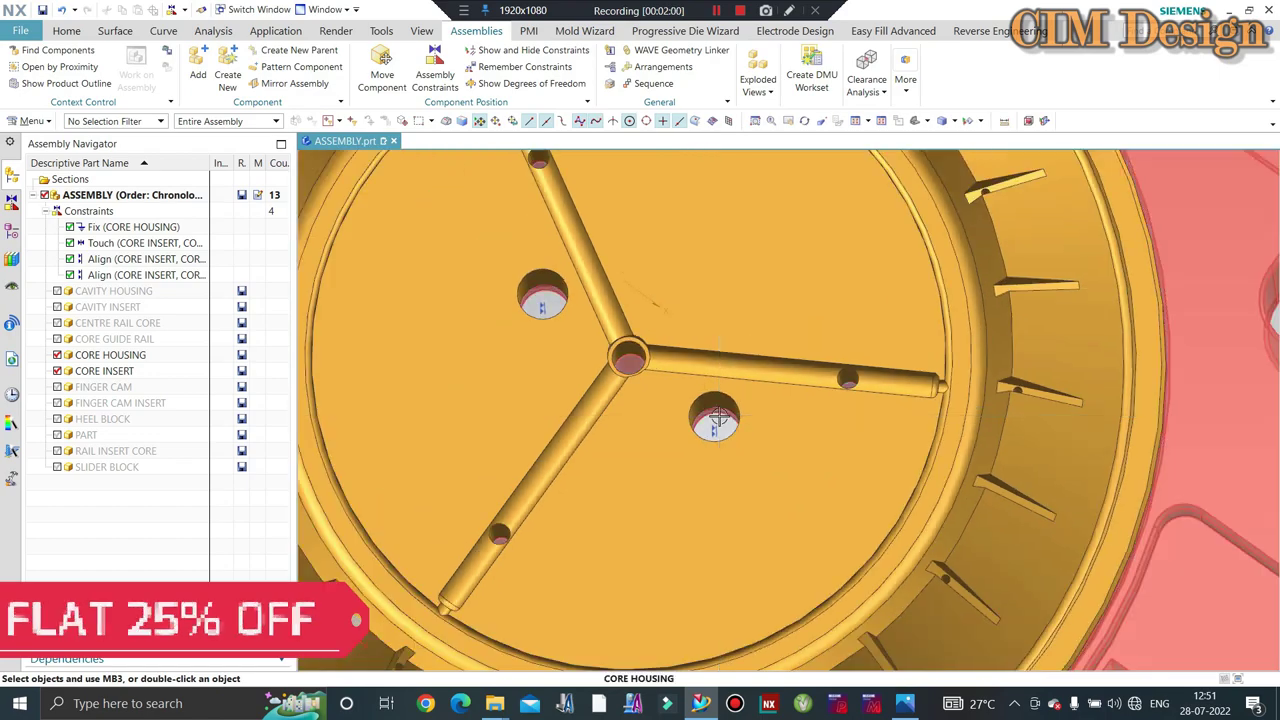
scroll(716, 420, "up", 5)
middle_click_drag(716, 420, 725, 363)
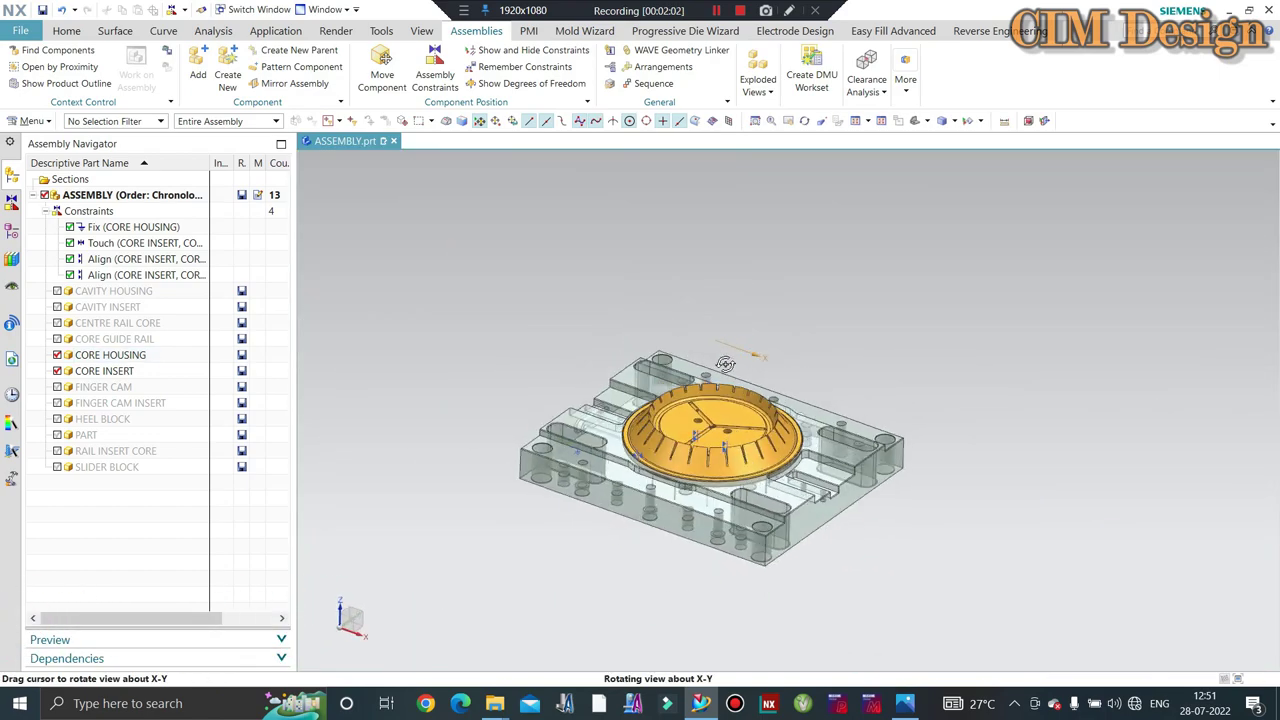
scroll(720, 475, "down", 3)
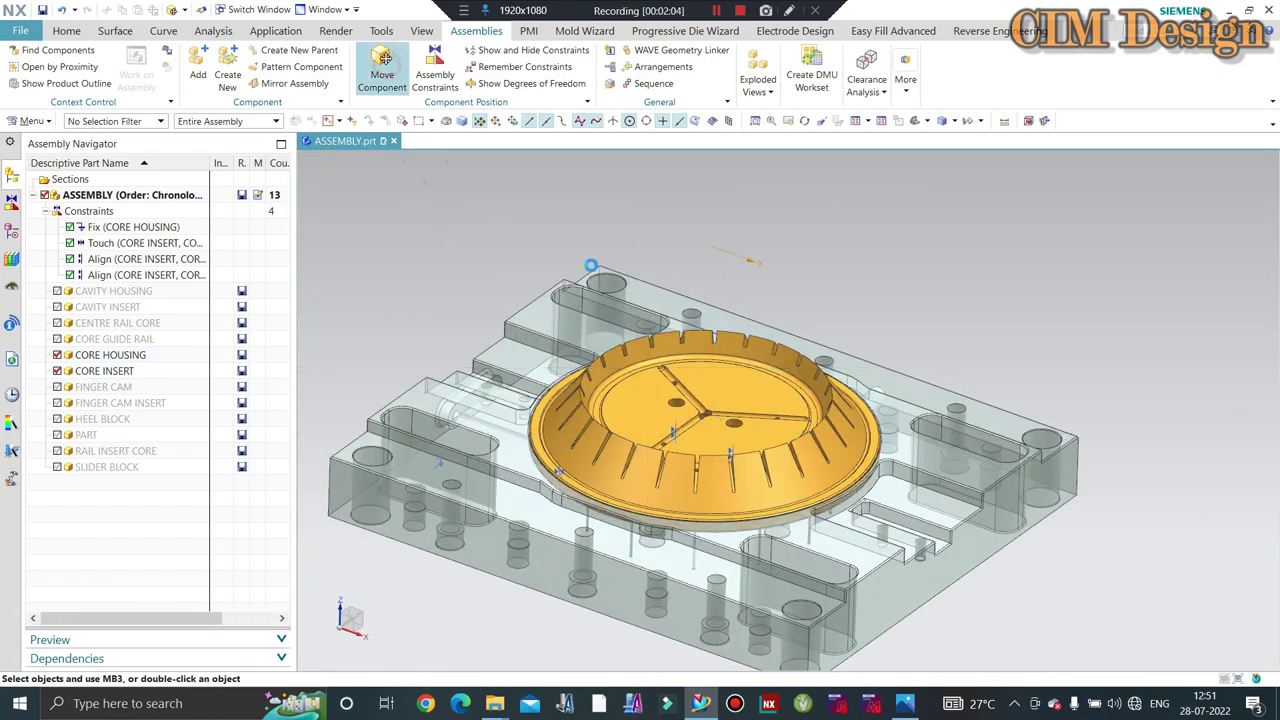
left_click(383, 58)
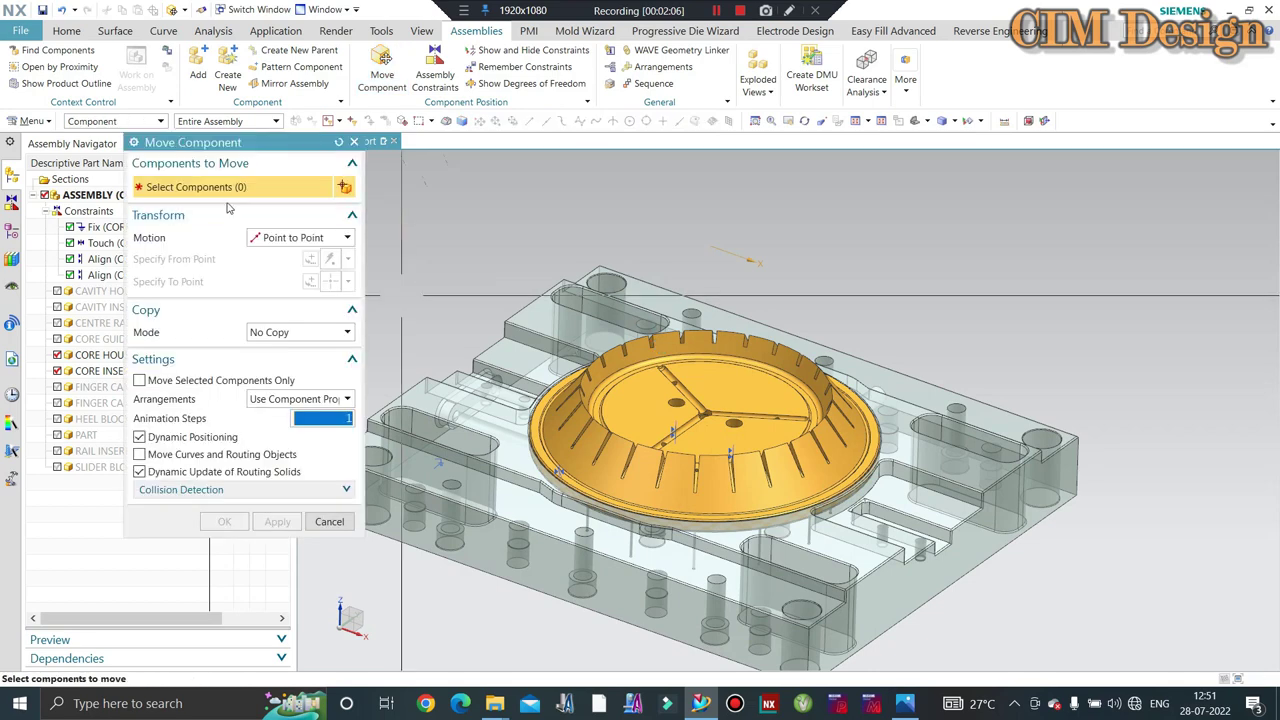
left_click(268, 241)
left_click(281, 343)
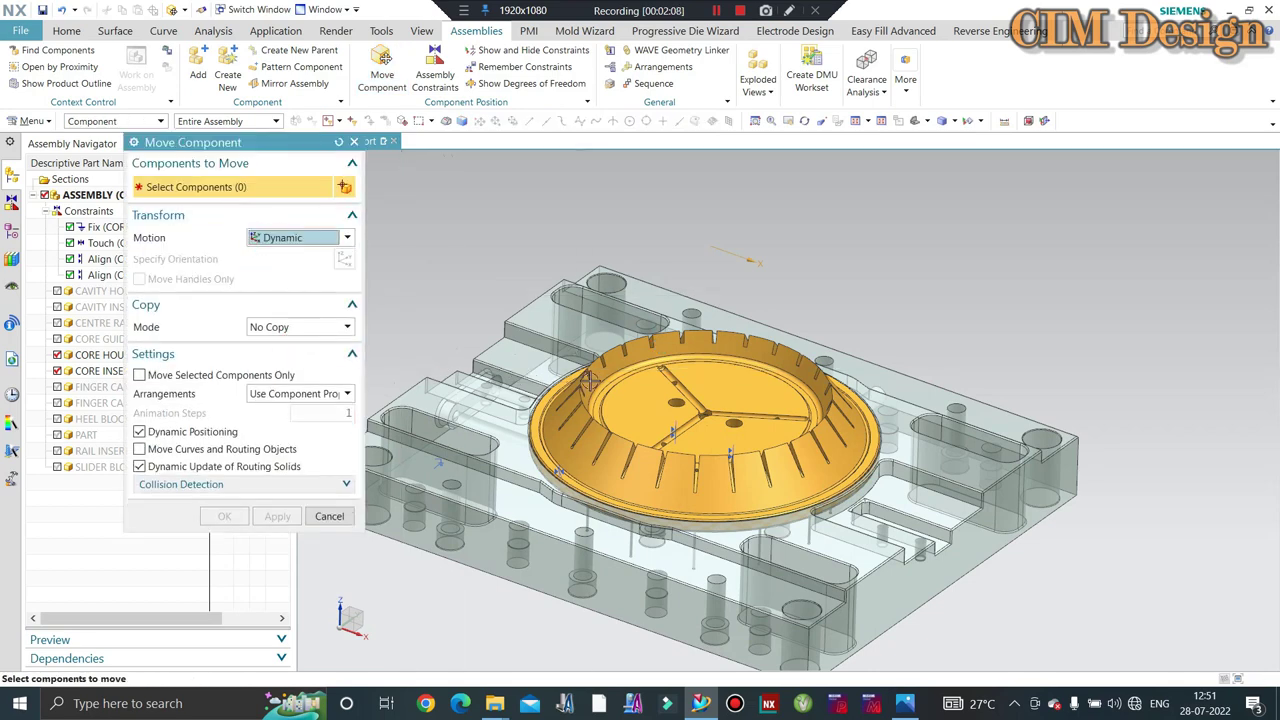
left_click(570, 383)
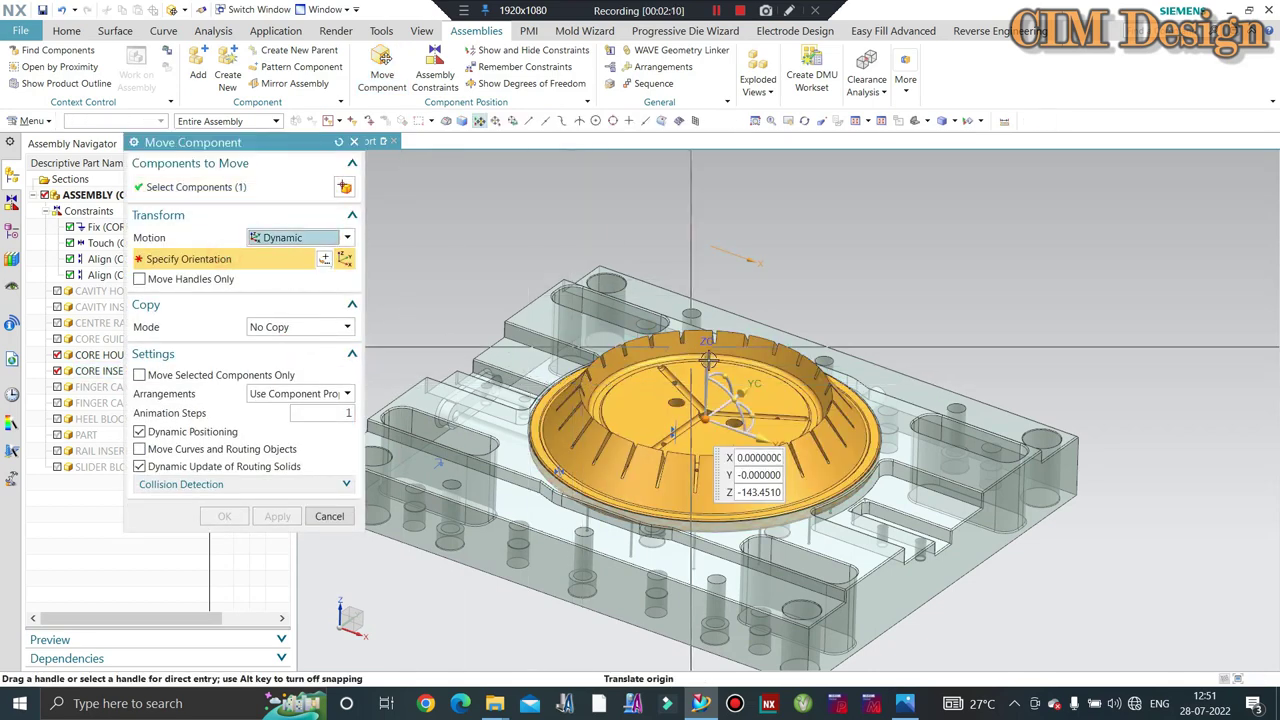
left_click(706, 348)
left_click(792, 449)
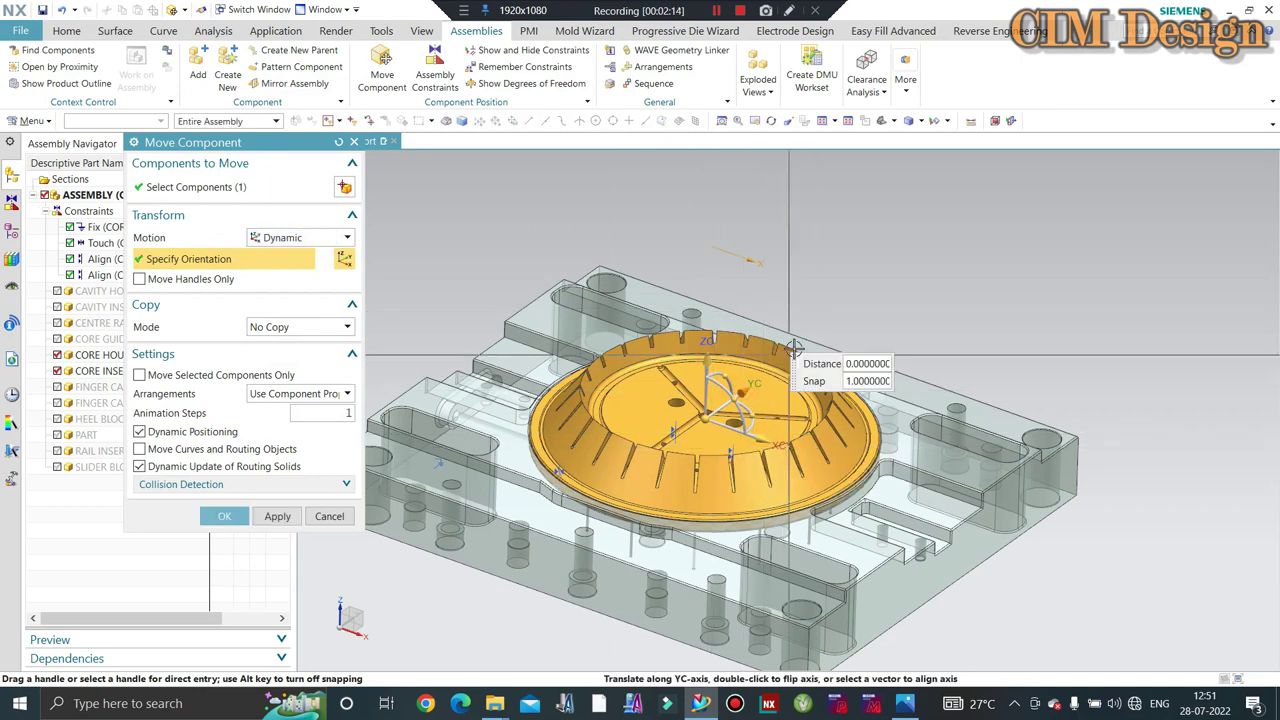
left_click(330, 516)
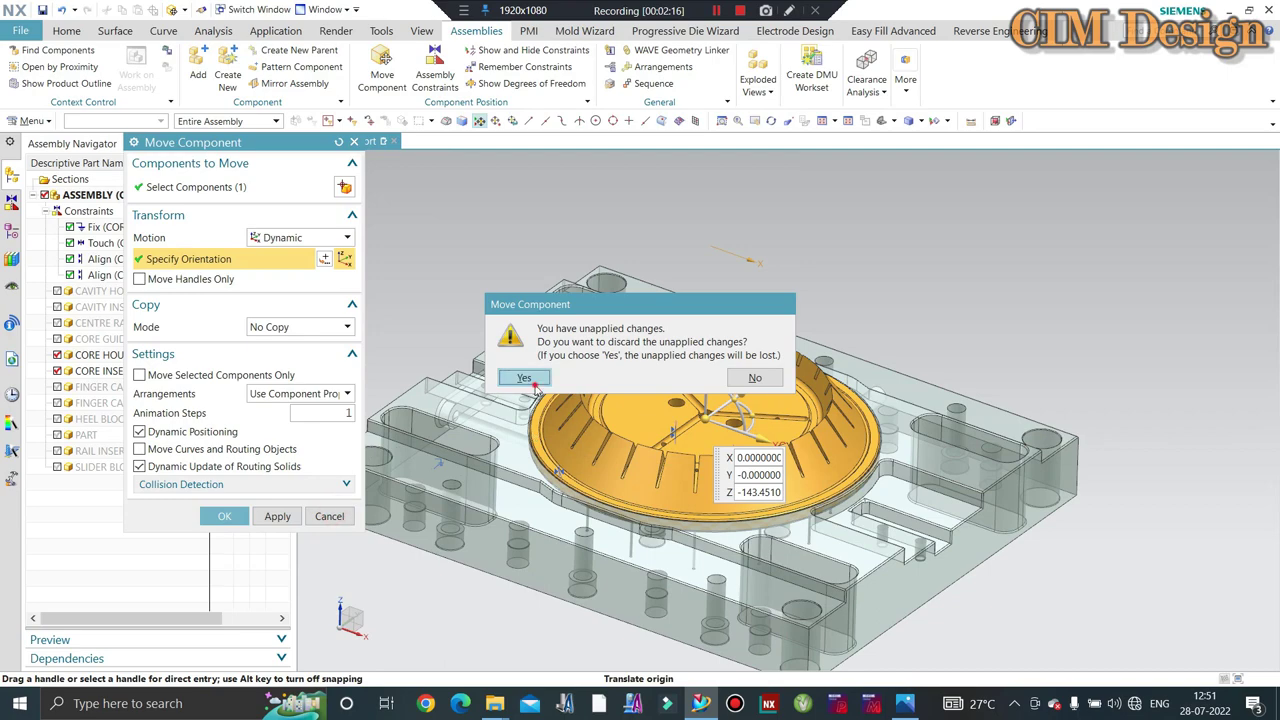
left_click(530, 381)
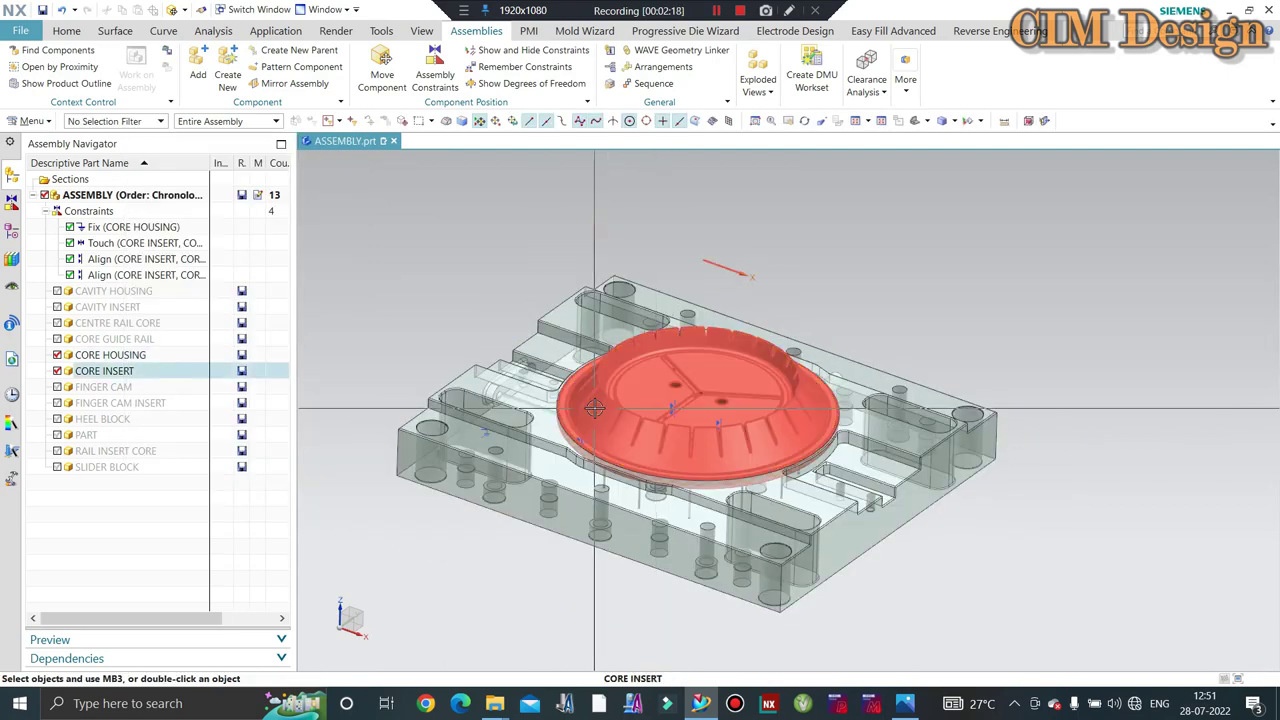
middle_click_drag(594, 408, 693, 372)
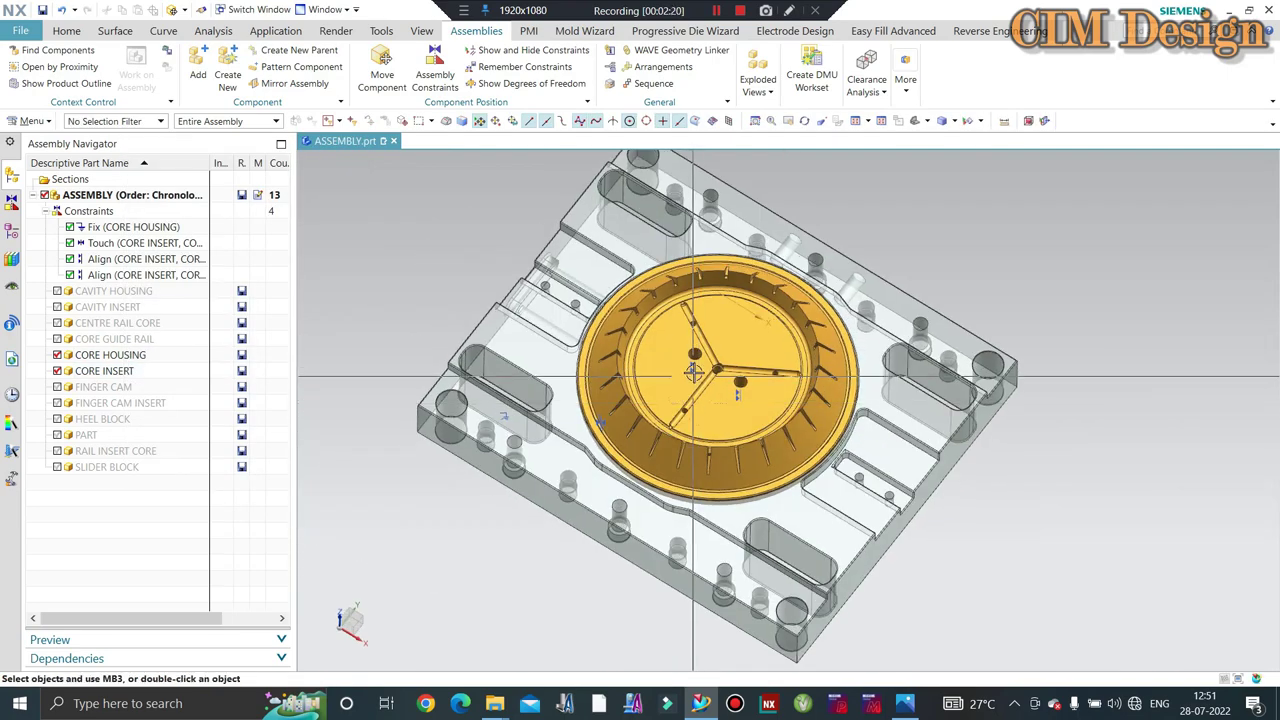
scroll(693, 372, "up", 2)
scroll(691, 357, "up", 2)
scroll(722, 341, "up", 1)
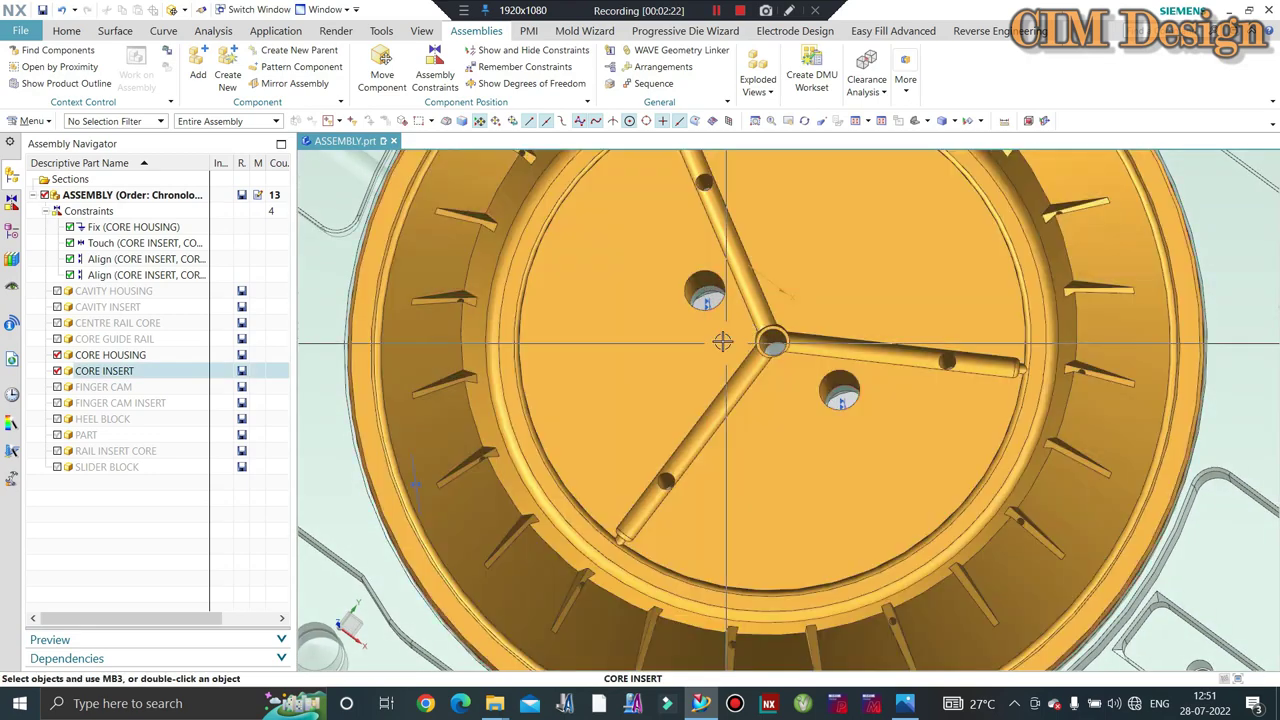
scroll(722, 341, "down", 3)
scroll(722, 341, "down", 2)
mouse_move(722, 341)
middle_mouse_down()
mouse_move(731, 293)
mouse_move(811, 318)
middle_mouse_up()
scroll(811, 318, "down", 1)
middle_click_drag(826, 265, 830, 261)
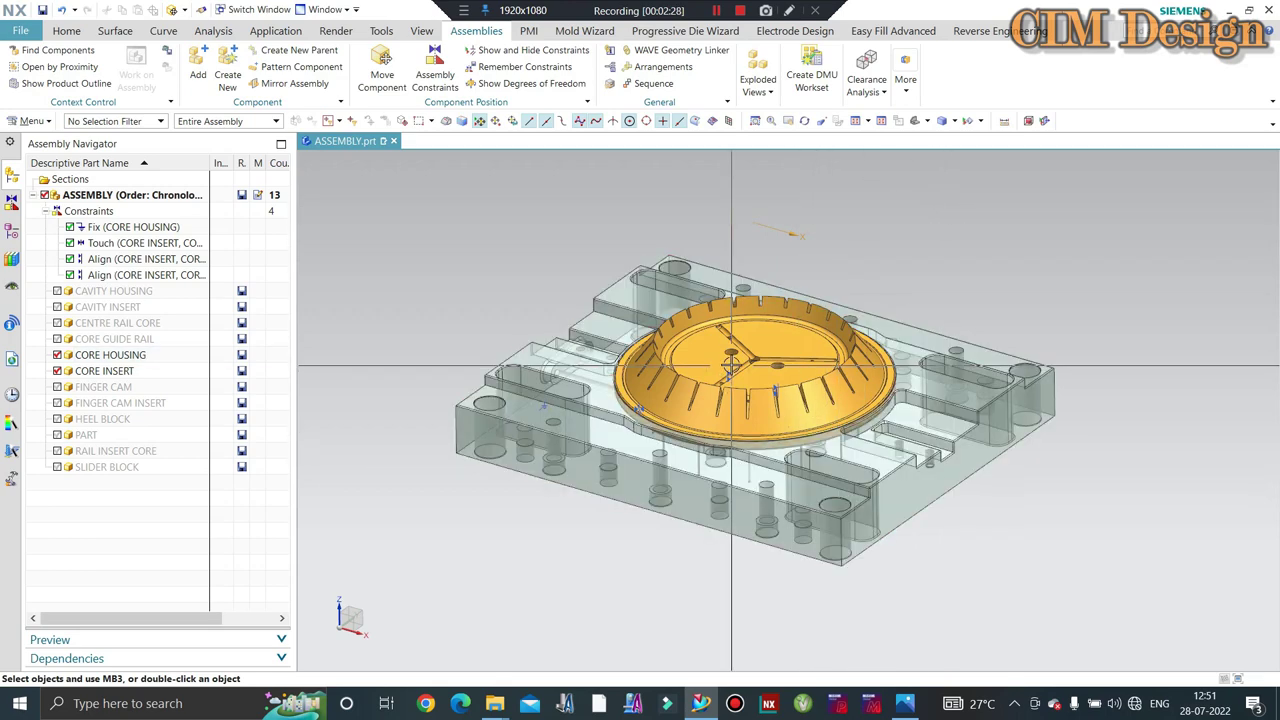
- Show the CORE GUIDE RAIL components and orbit to view them on the core housing
key("ctrl+shift+k")
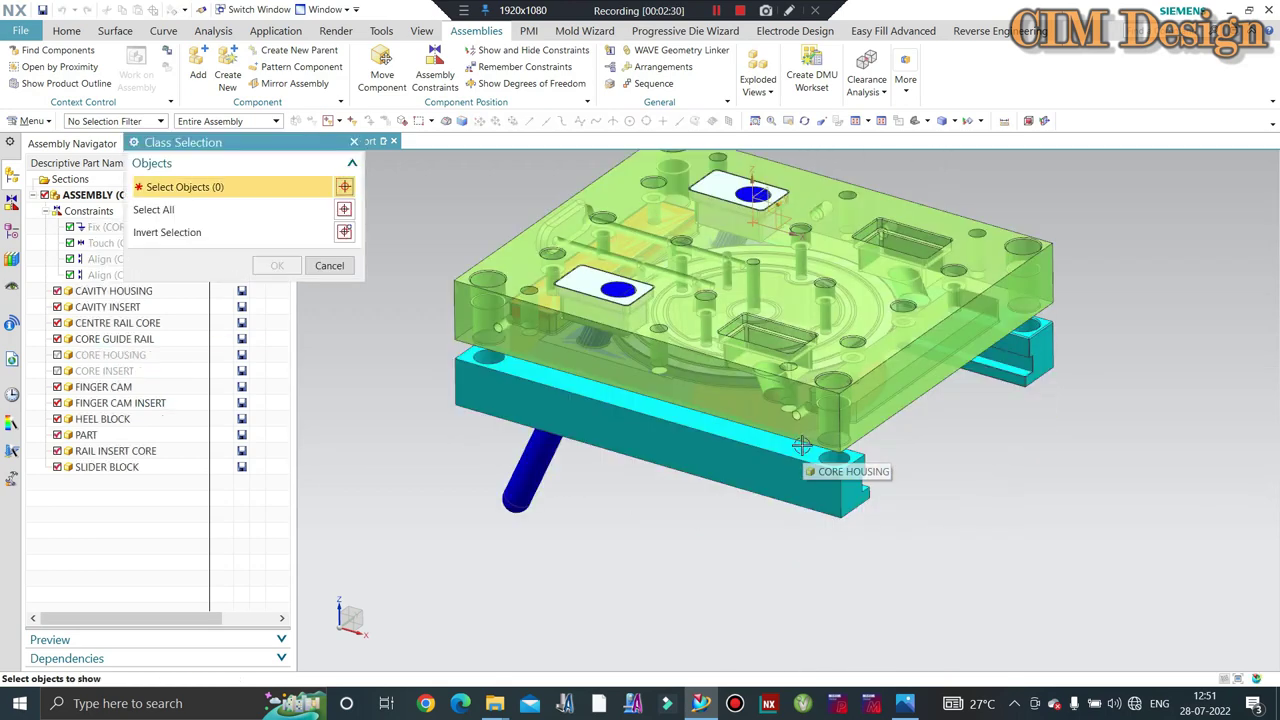
left_click(735, 476)
middle_click(735, 476)
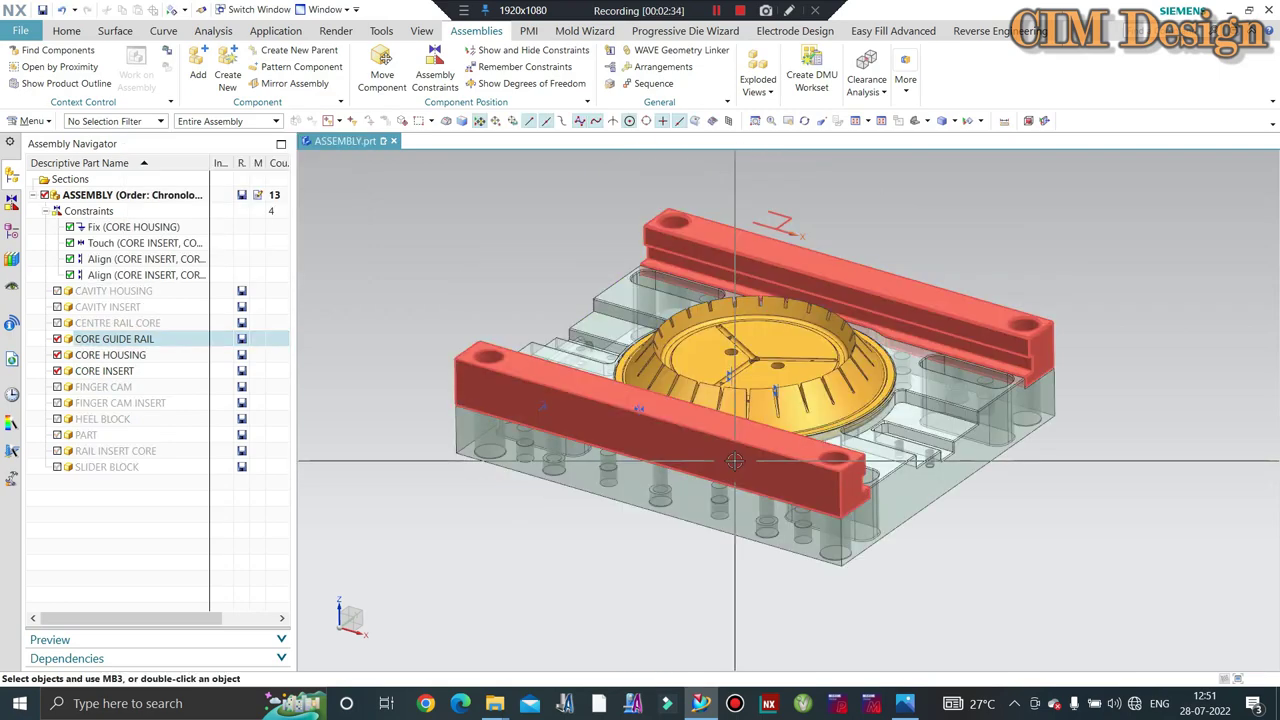
mouse_move(735, 476)
middle_mouse_down()
mouse_move(730, 462)
mouse_move(768, 453)
middle_mouse_up()
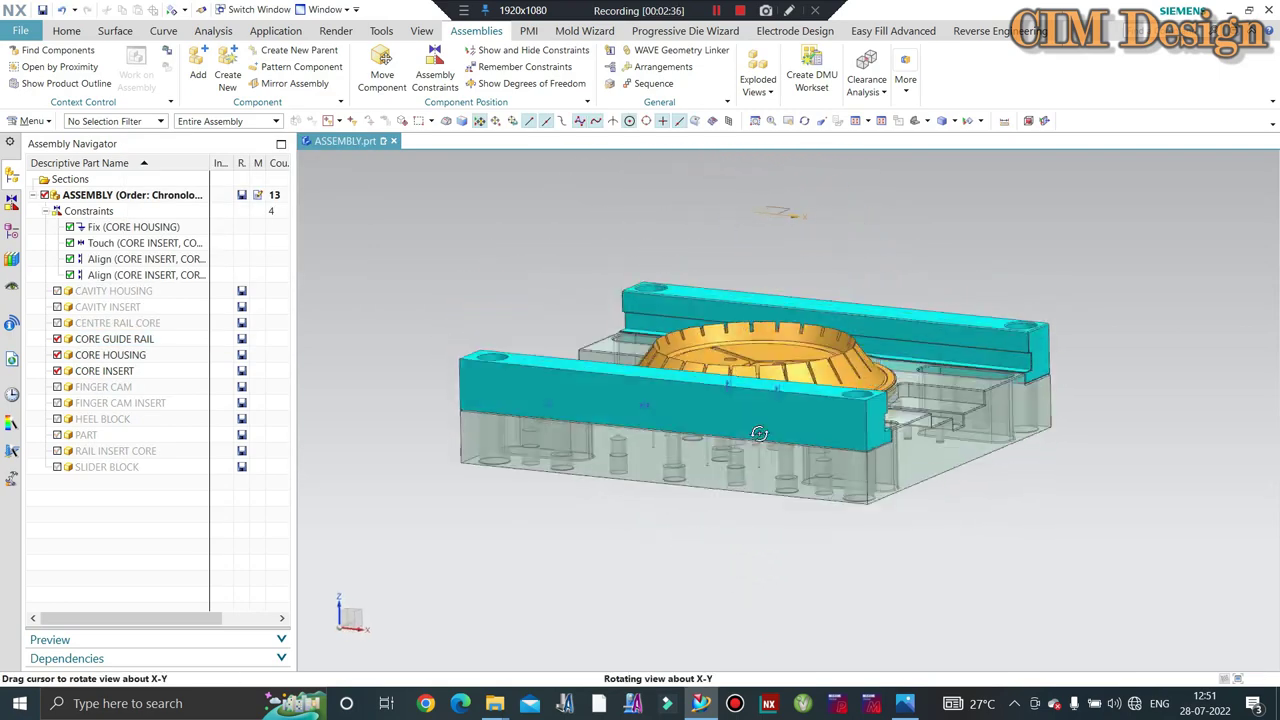
middle_click_drag(768, 453, 984, 362)
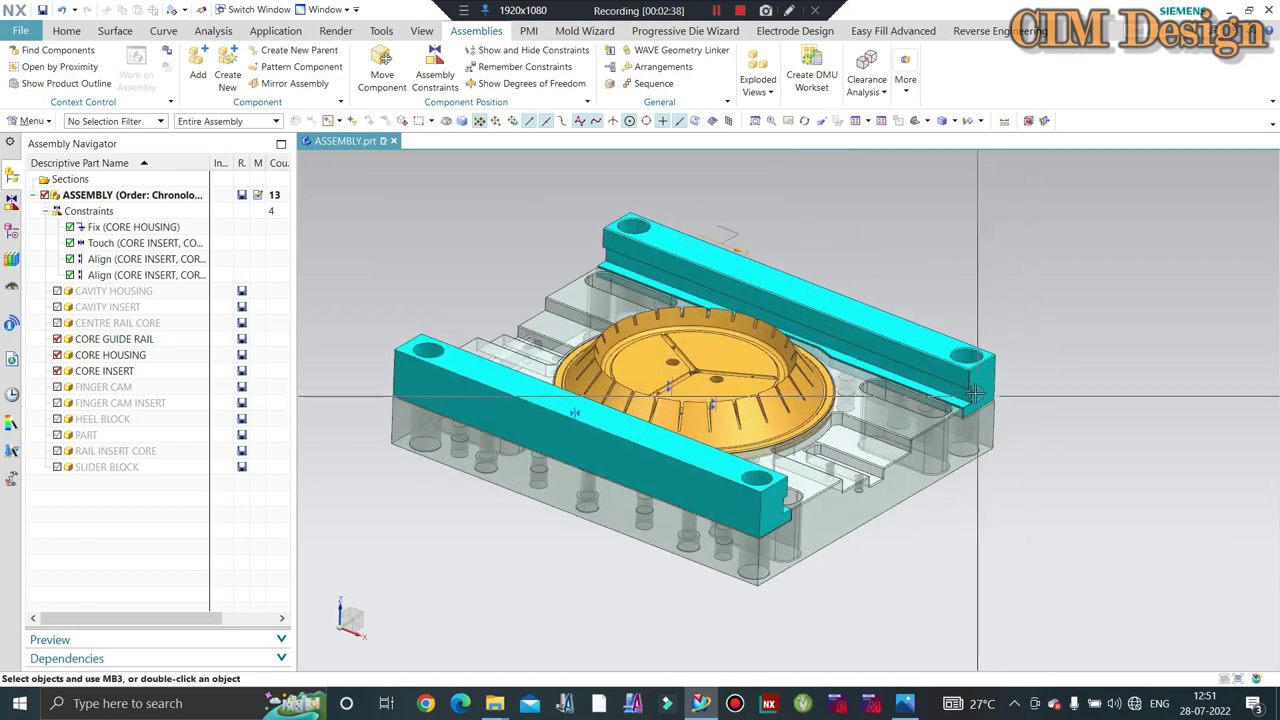
key("Escape")
scroll(846, 257, "up", 2)
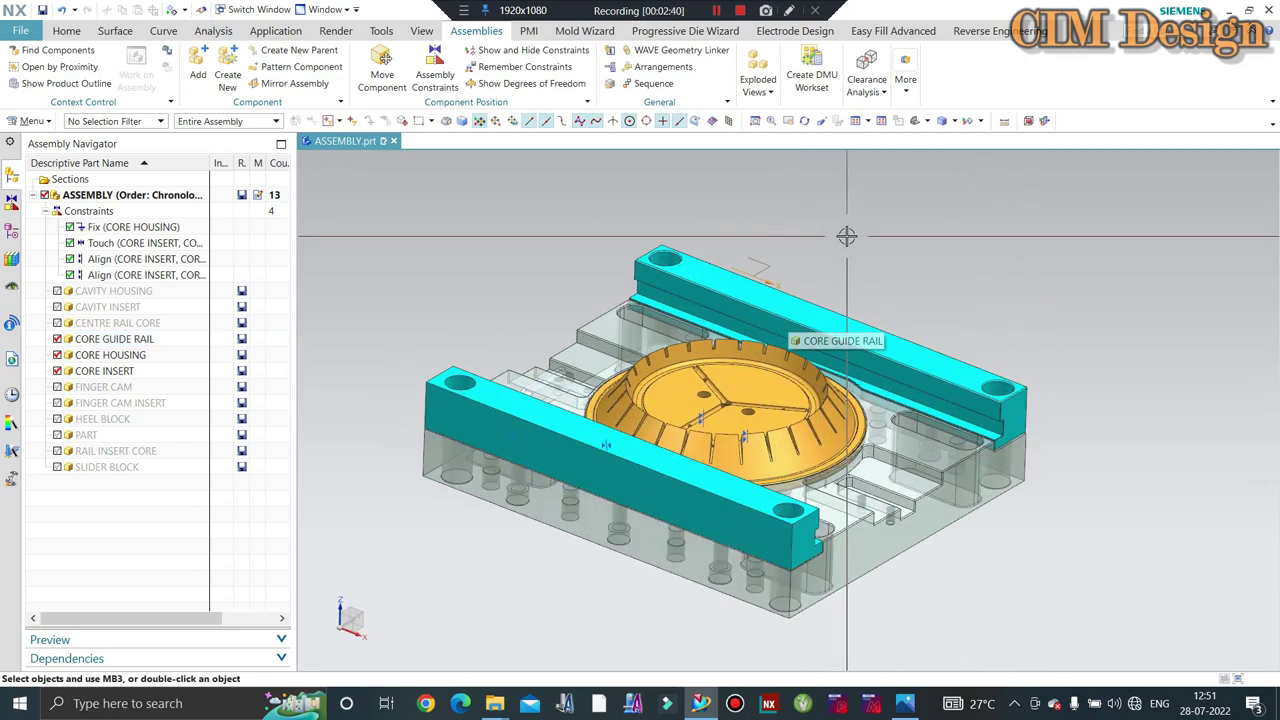
scroll(753, 266, "up", 2)
scroll(758, 275, "down", 3)
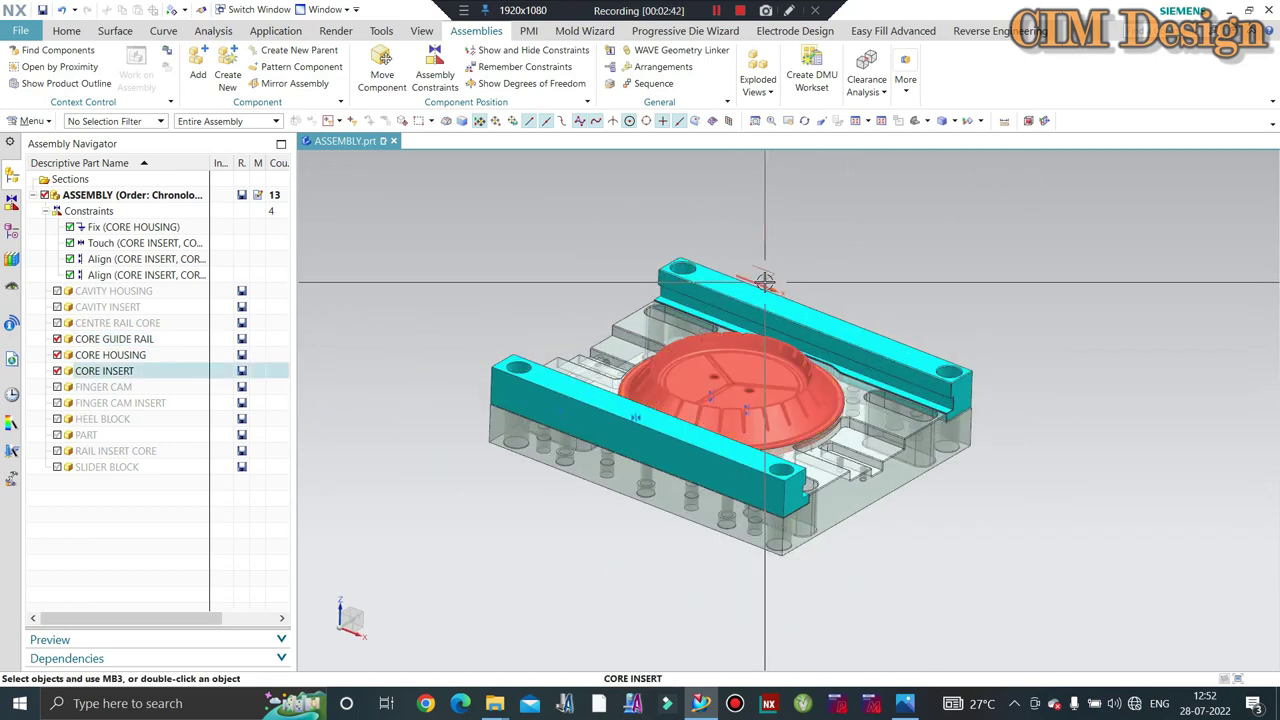
scroll(843, 490, "up", 2)
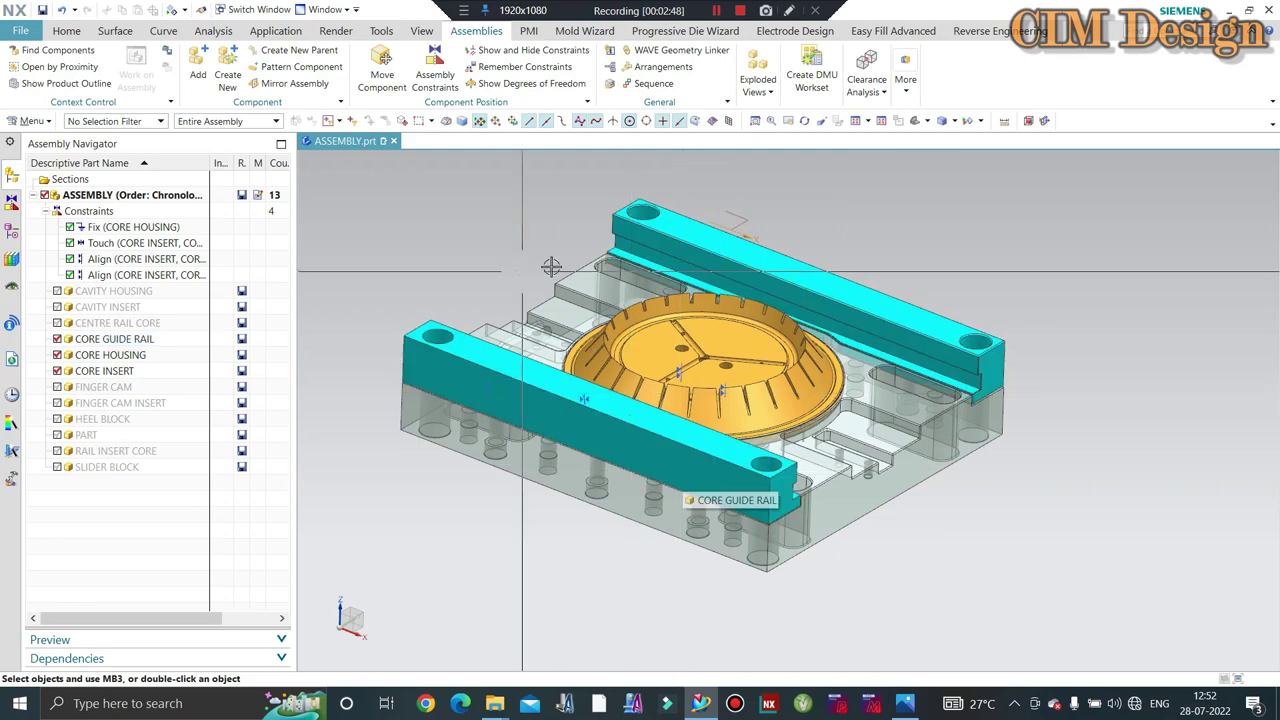
- Start a Touch constraint on the guide rail, then discard the unapplied change
left_click(435, 72)
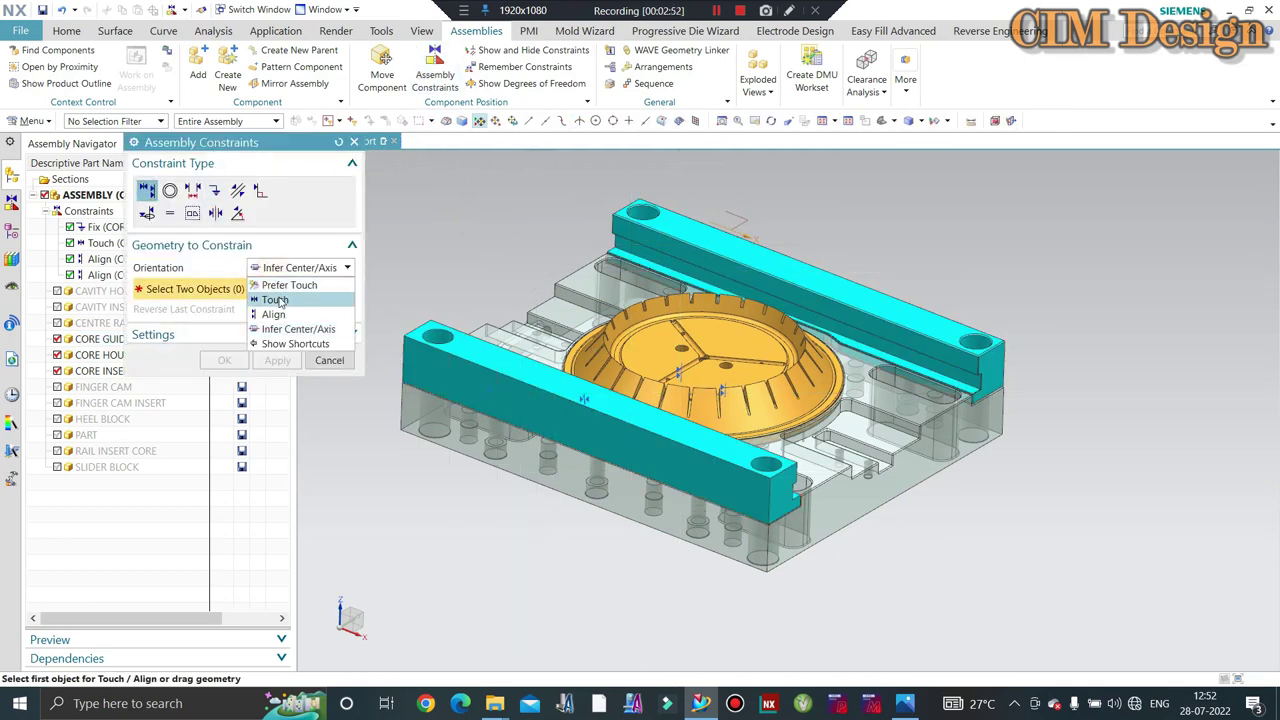
left_click(278, 301)
scroll(790, 530, "up", 3)
scroll(791, 557, "up", 2)
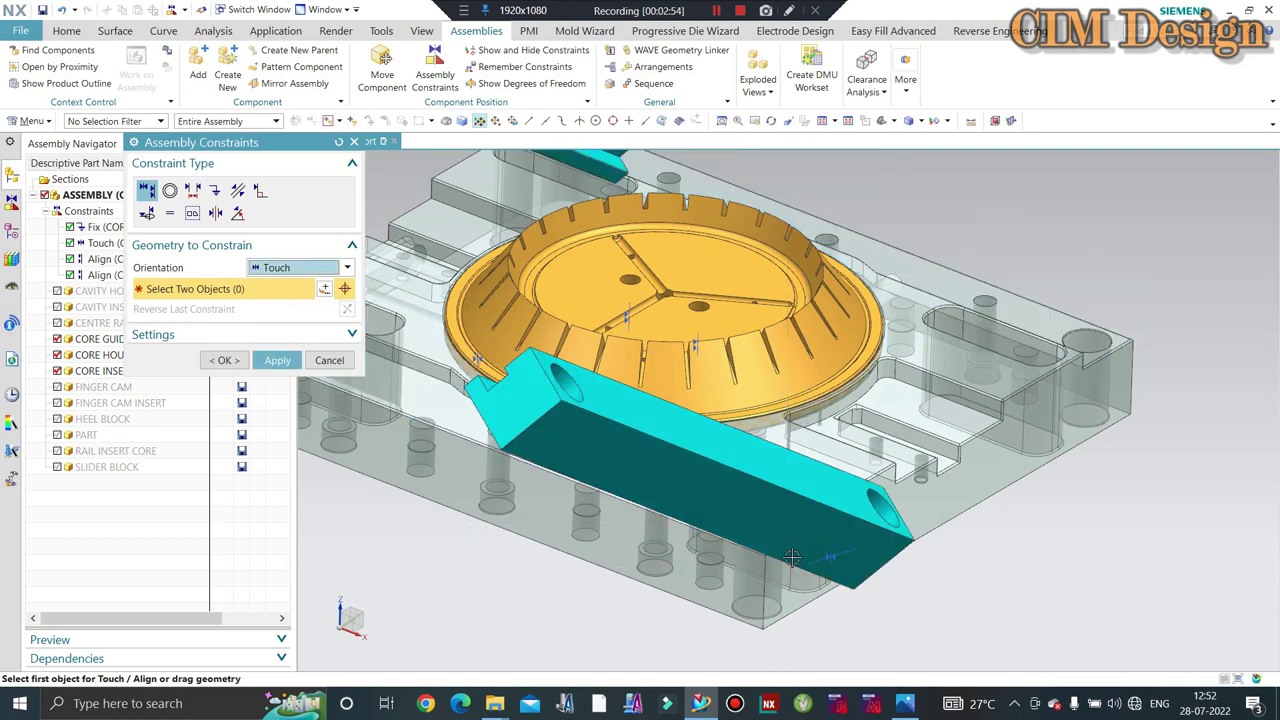
left_click(791, 557)
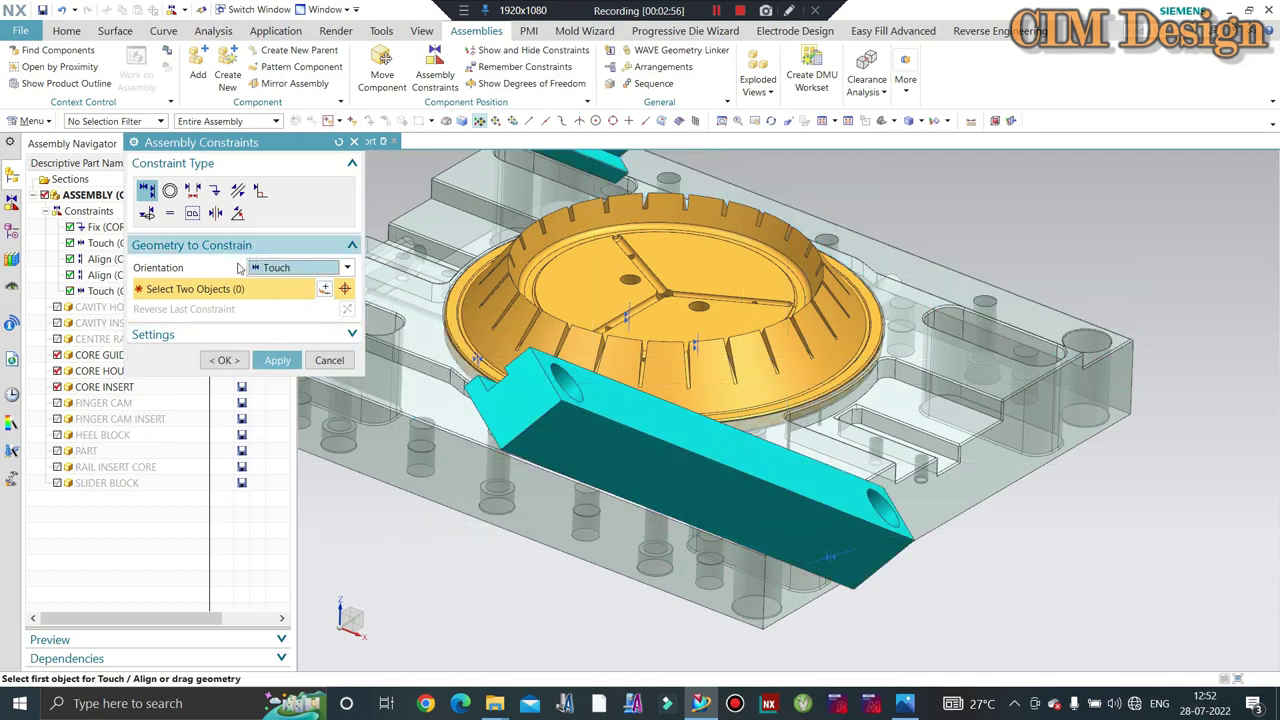
left_click(353, 144)
left_click(525, 378)
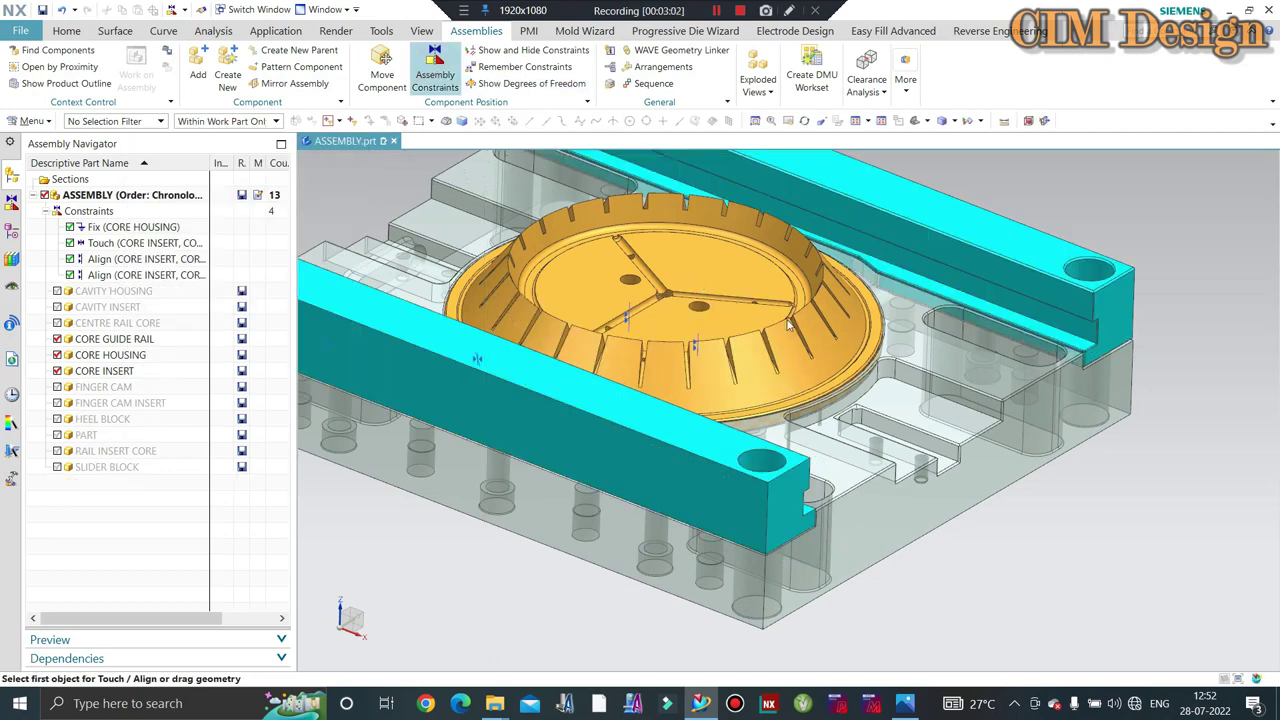
- Touch the guide rail's end face and long side face to the core housing, flipping orientation
left_click(435, 75)
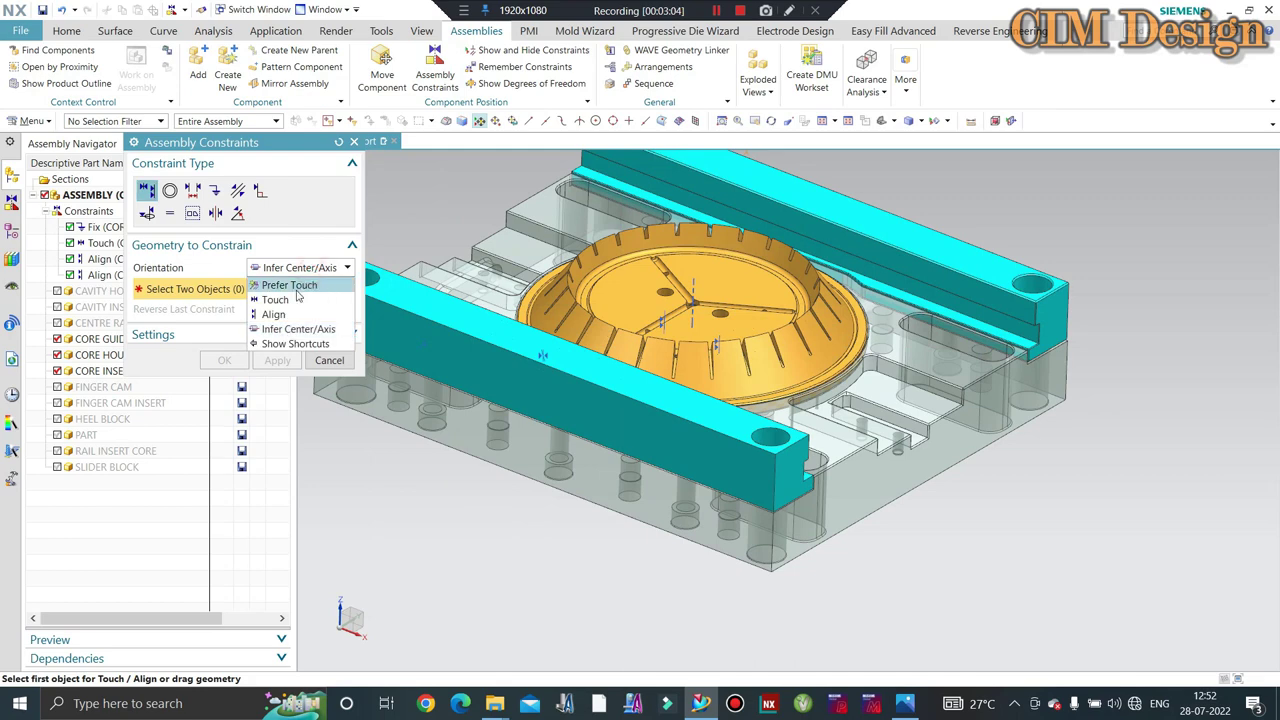
left_click(291, 302)
scroll(778, 452, "up", 2)
left_click(778, 452)
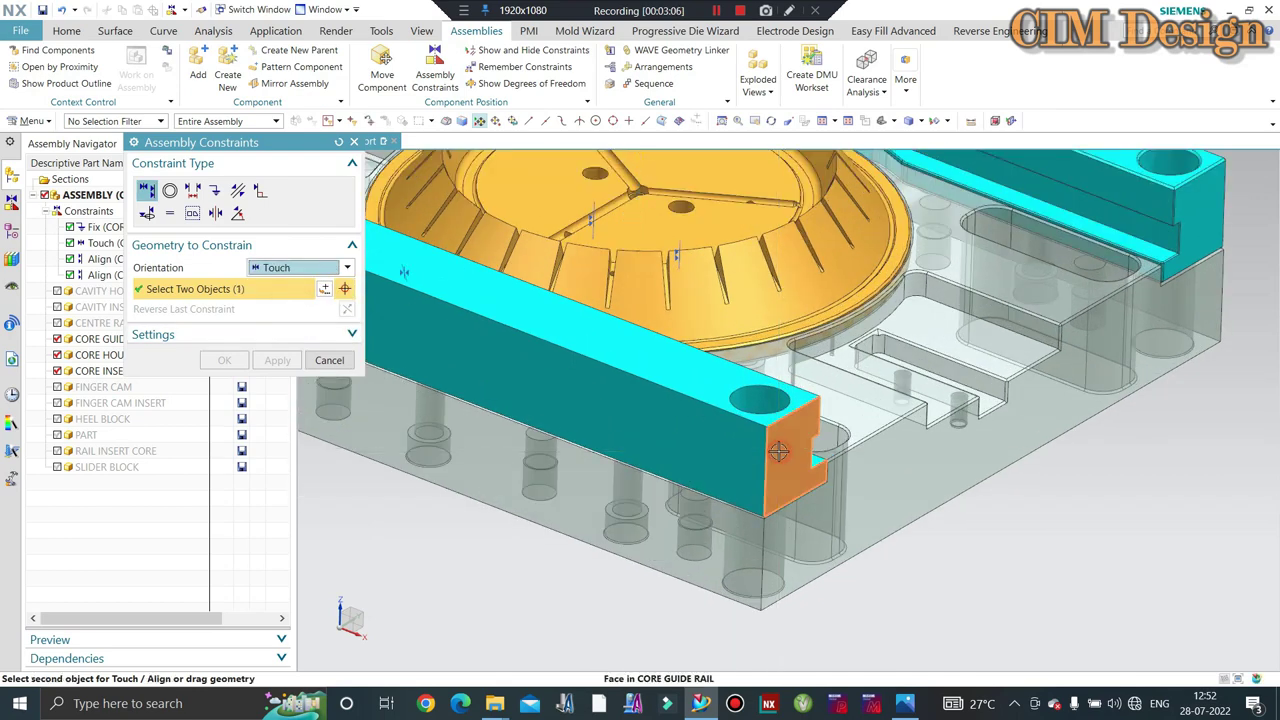
left_click(880, 503)
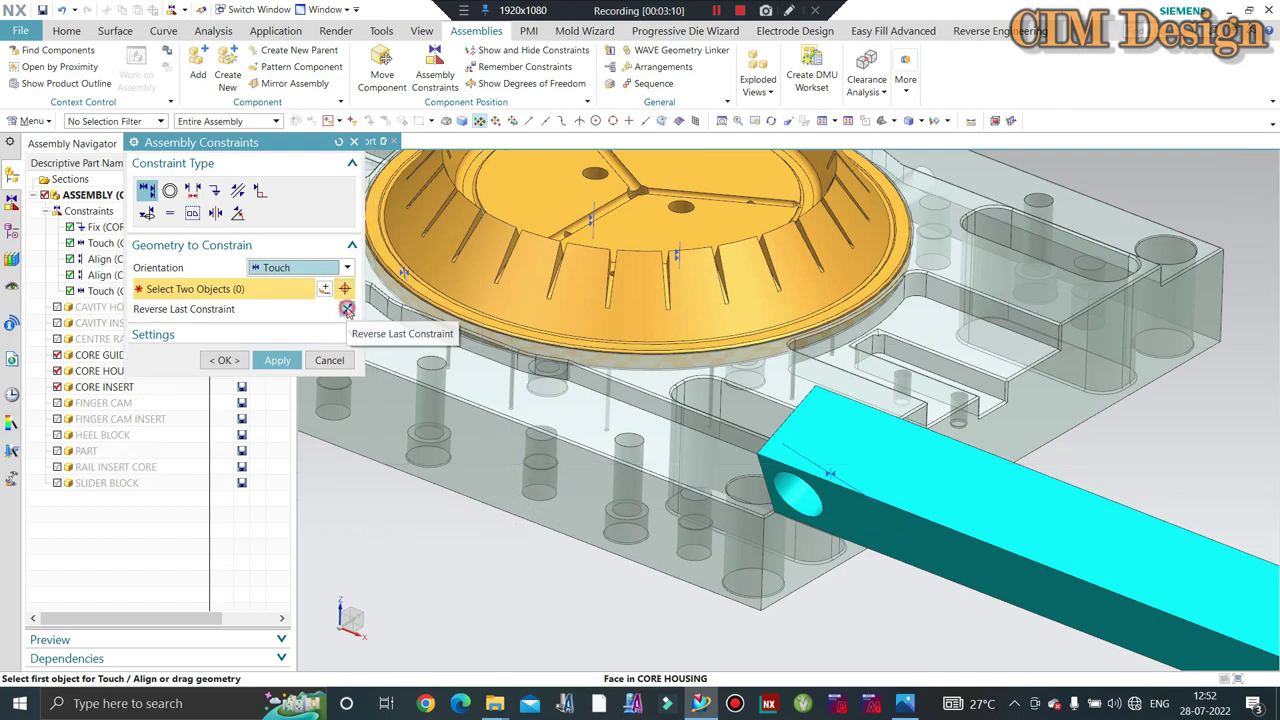
left_click(346, 310)
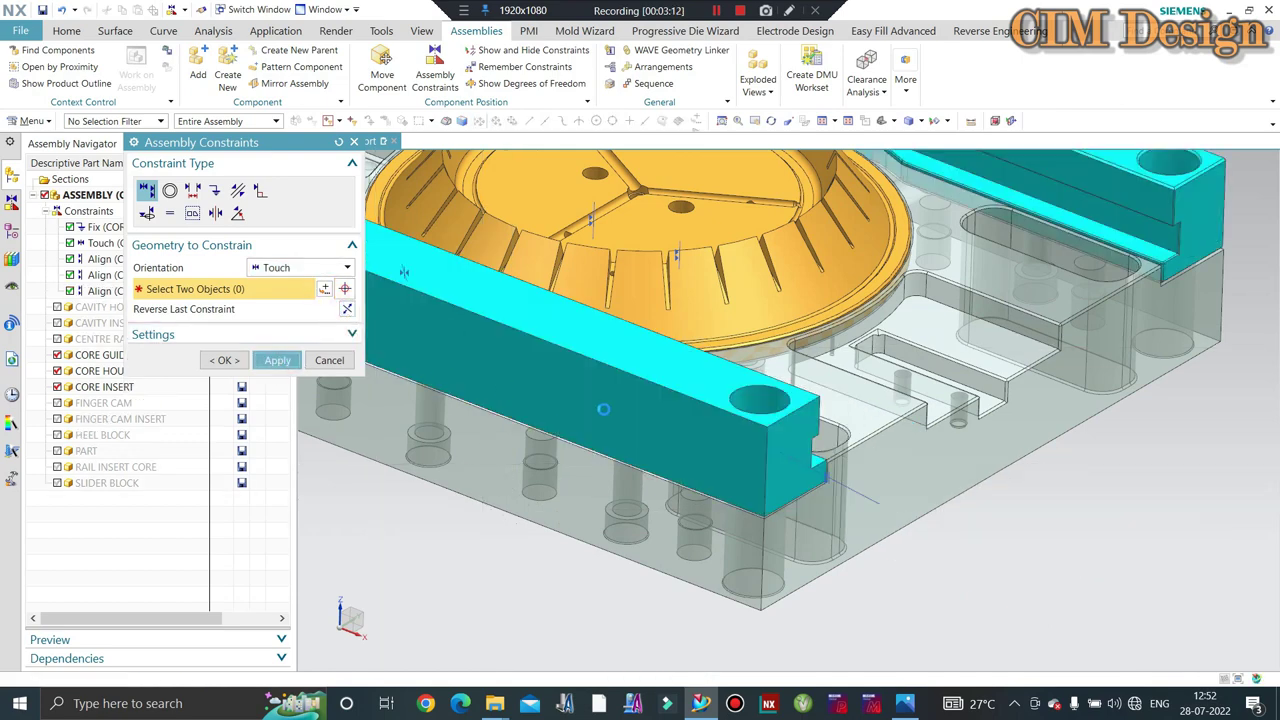
middle_click(604, 414)
left_click_drag(604, 414, 502, 452)
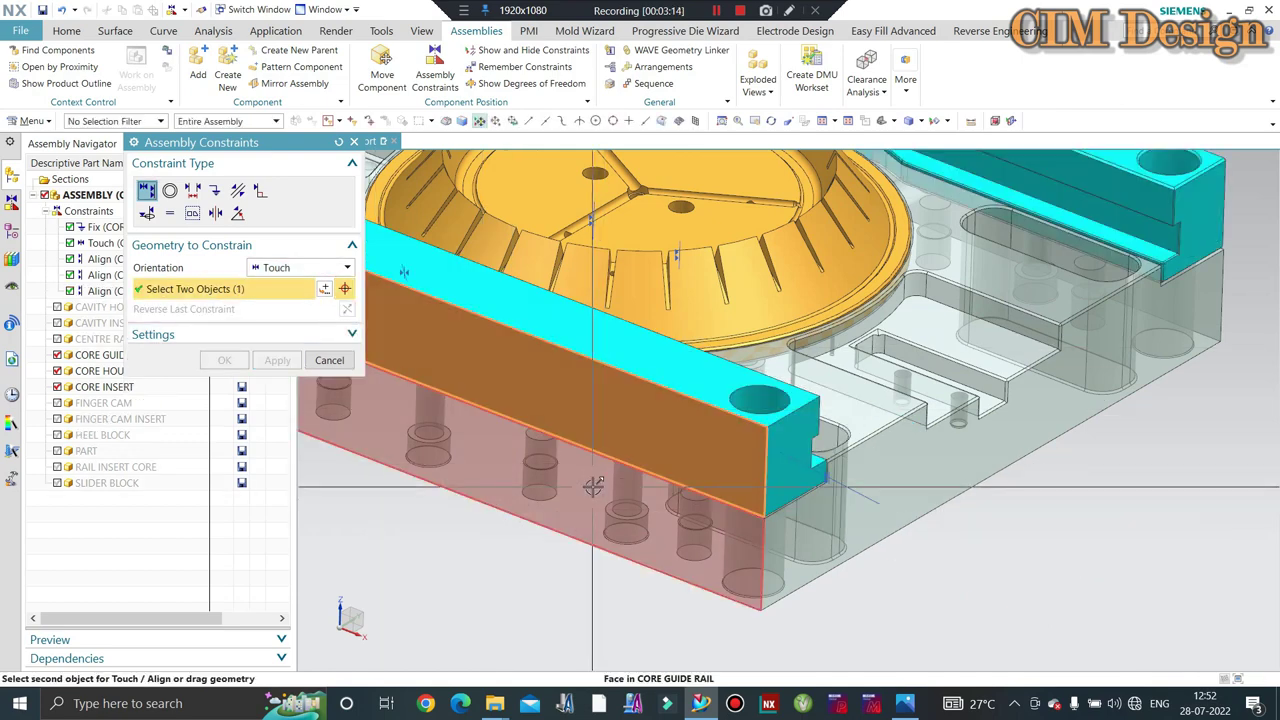
left_click(346, 310)
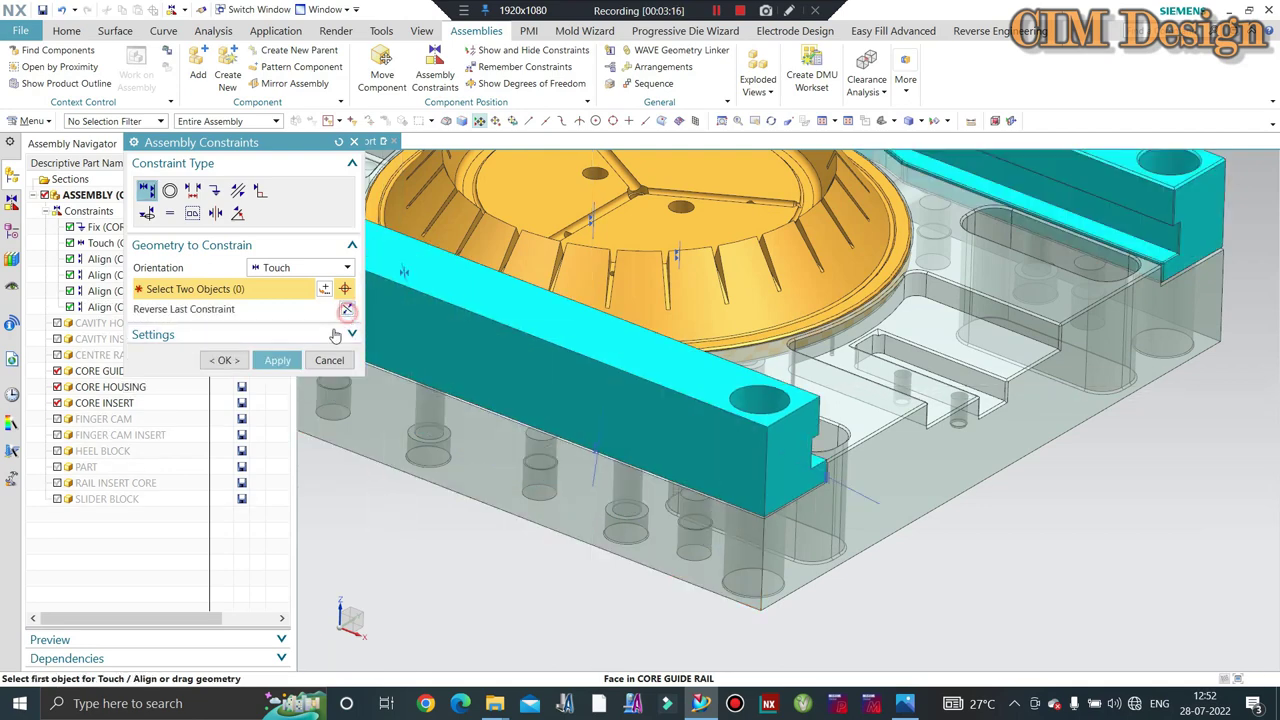
middle_click(712, 426)
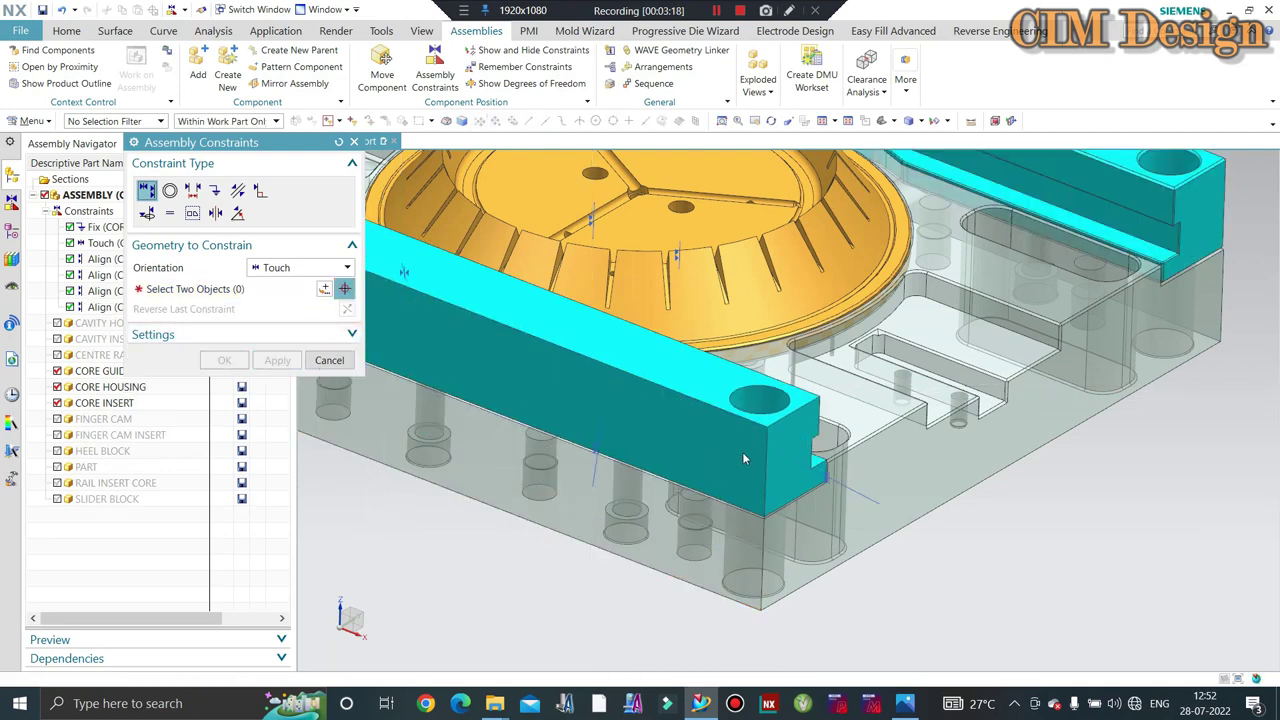
- From underneath, use Select from List to touch a CORE GUIDE RAIL face to a CORE HOUSING face
middle_click_drag(742, 452, 624, 405)
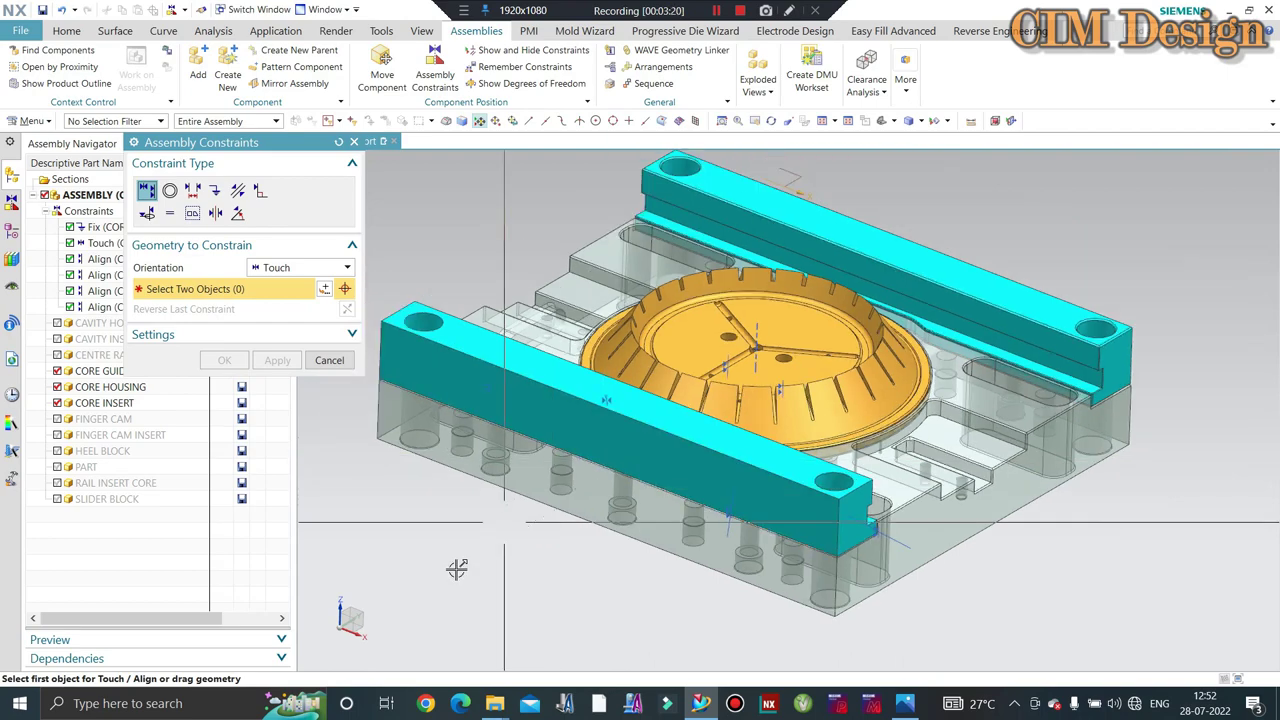
key("ctrl+f")
middle_click_drag(508, 430, 711, 296)
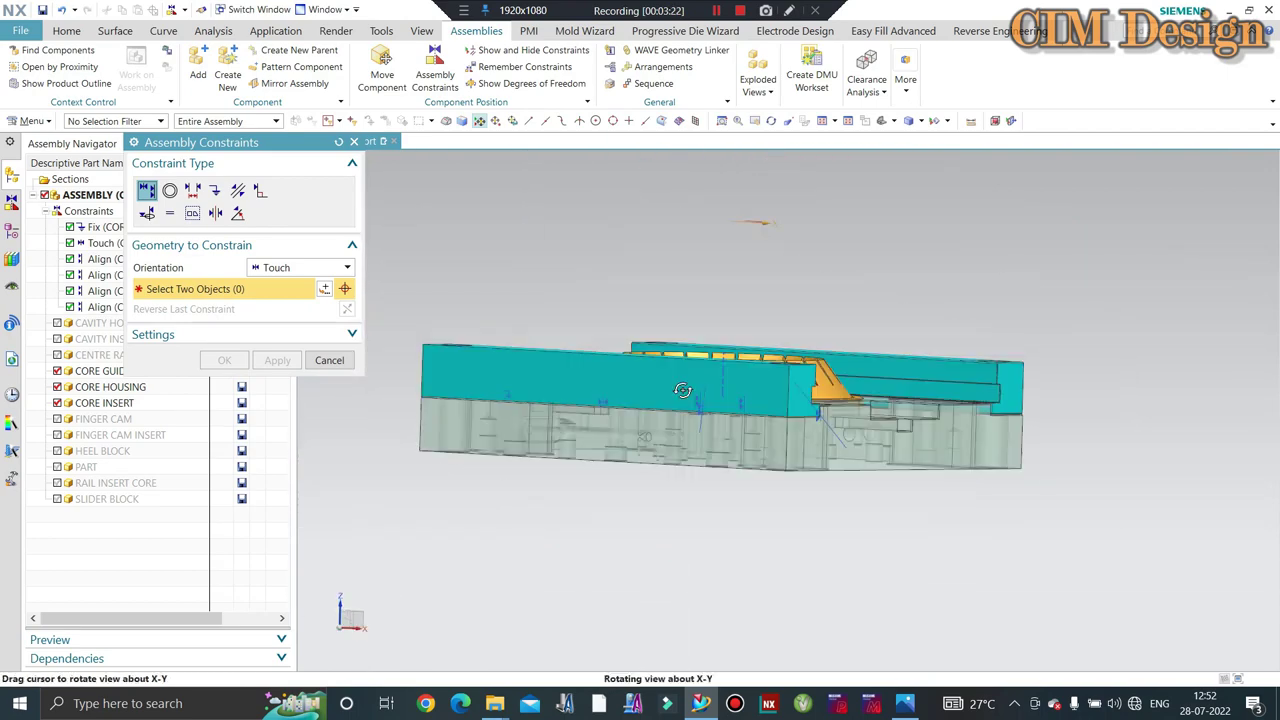
scroll(711, 296, "up", 3)
scroll(711, 296, "up", 3)
scroll(711, 296, "up", 2)
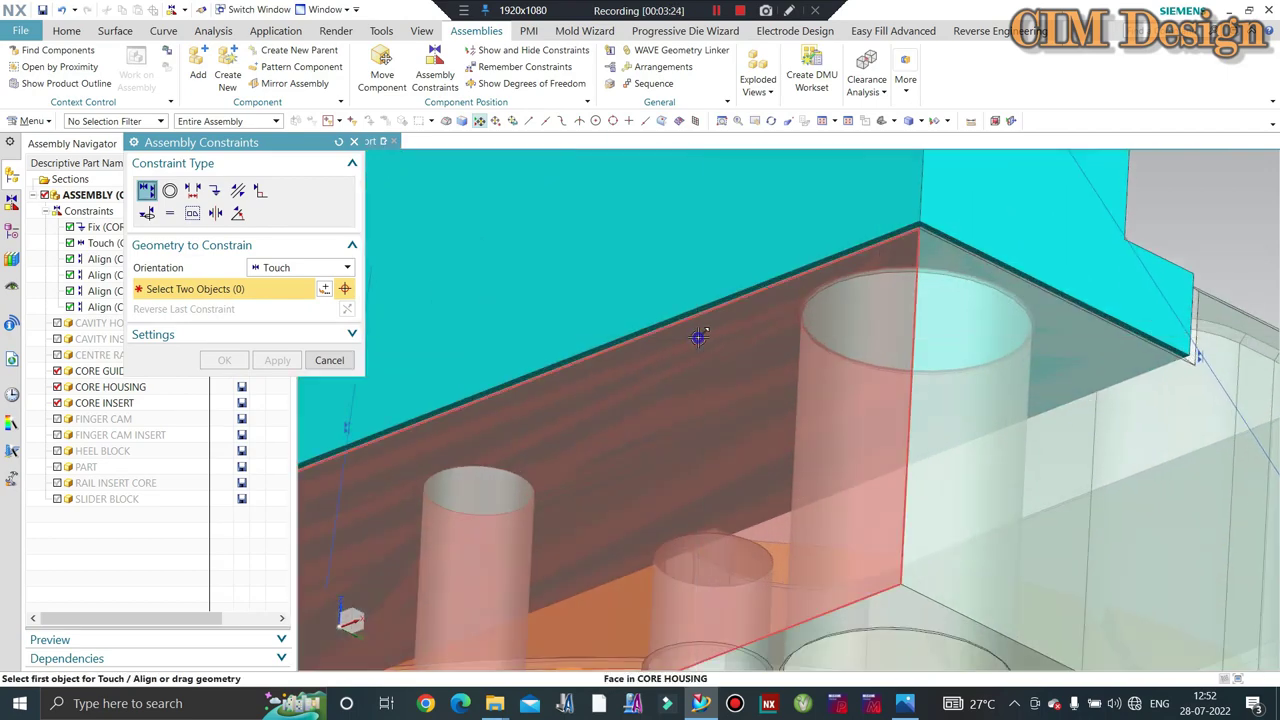
right_click(703, 340)
left_click(759, 347)
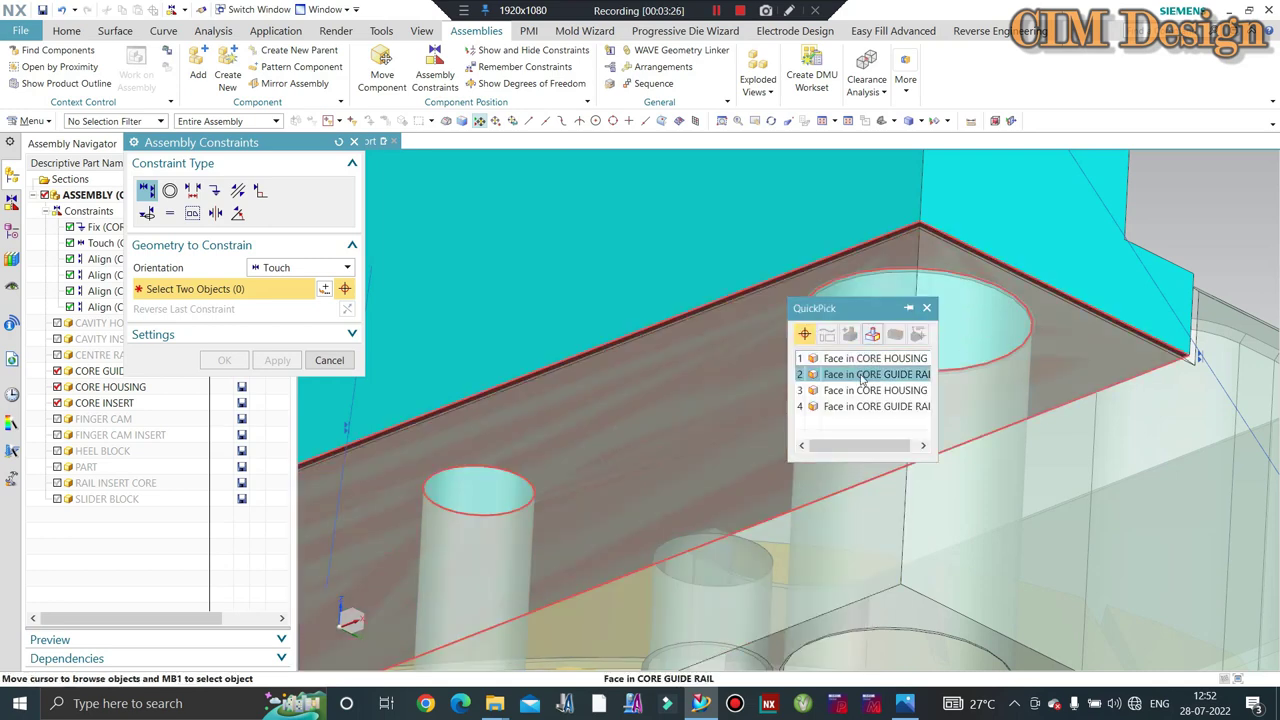
left_click(859, 375)
right_click(736, 376)
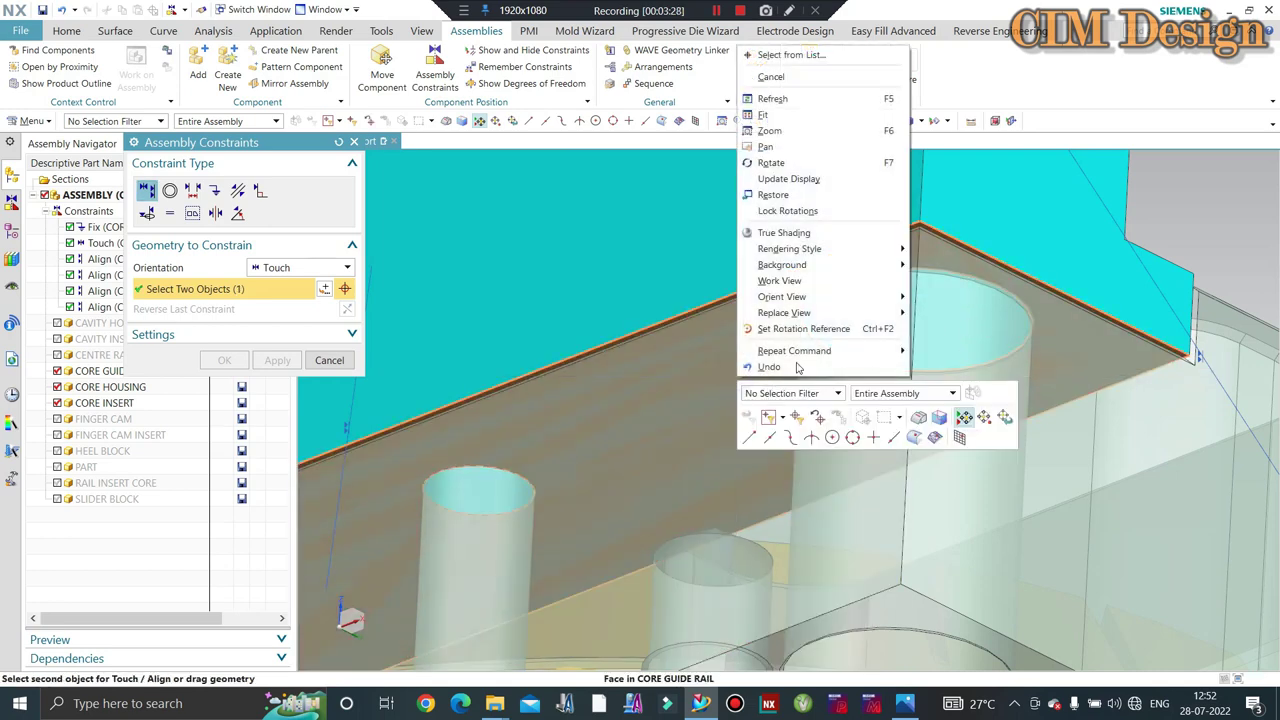
left_click(790, 55)
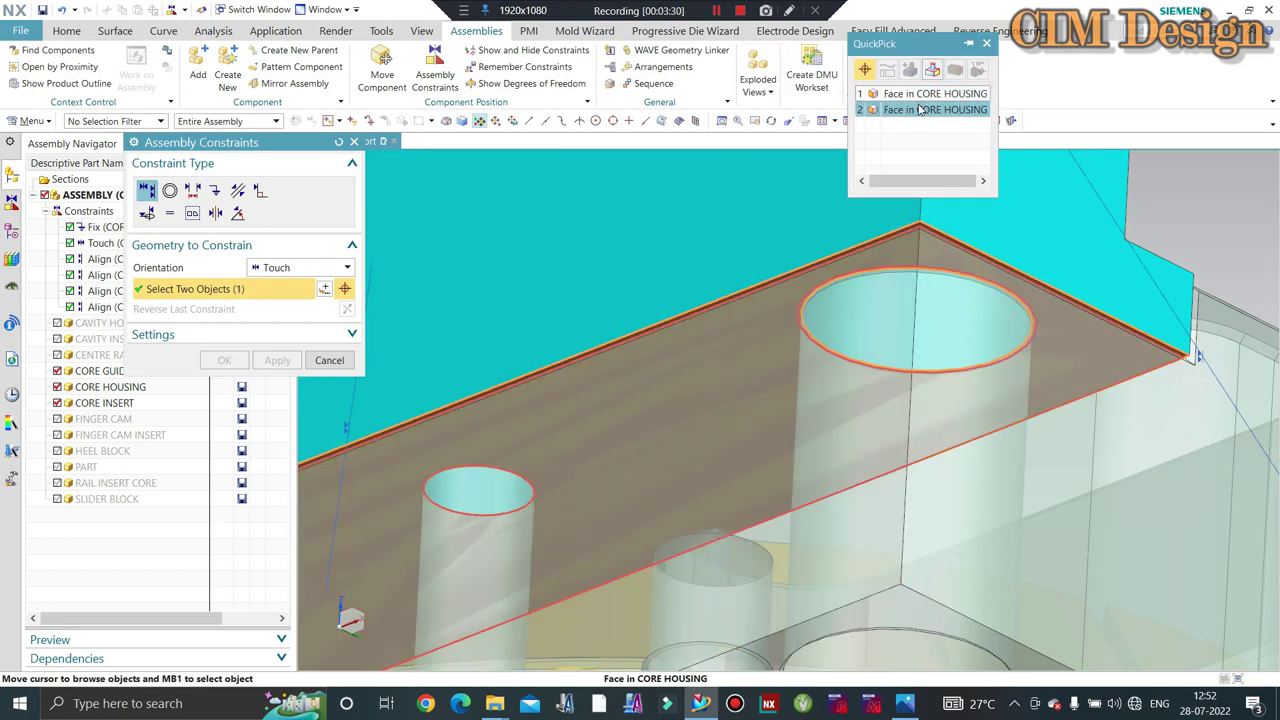
left_click(918, 110)
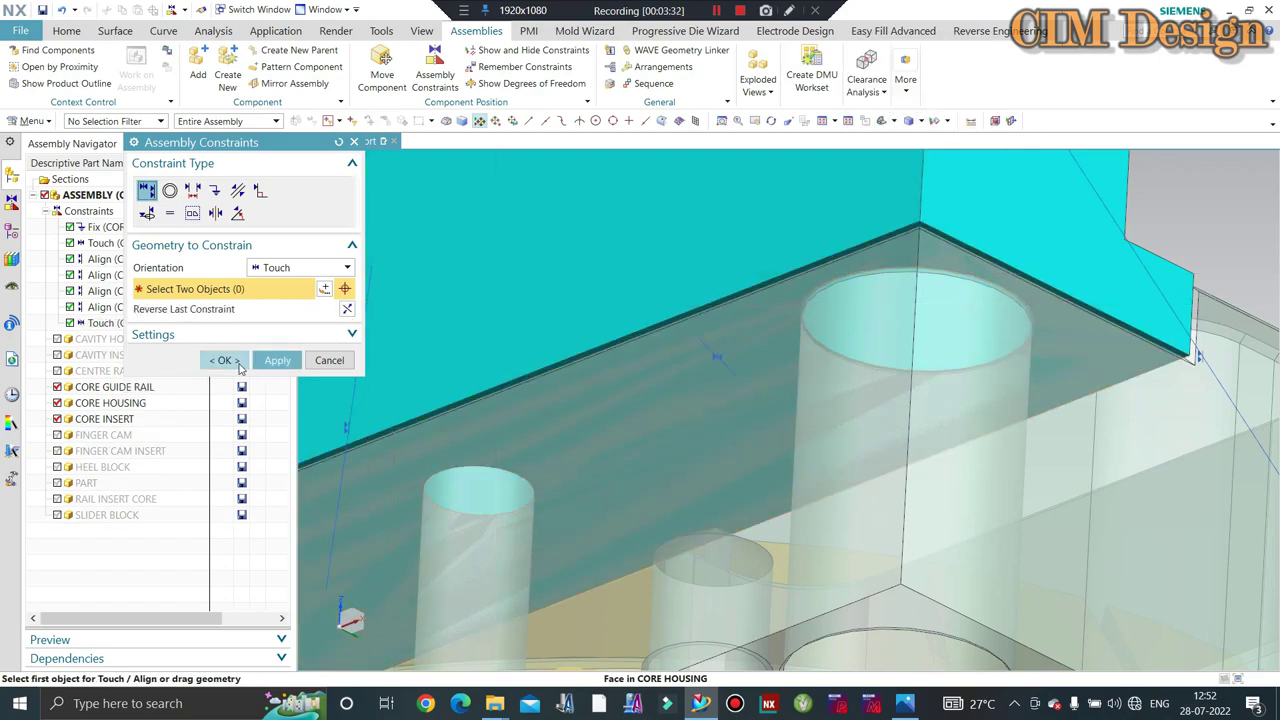
left_click(224, 360)
scroll(749, 307, "down", 5)
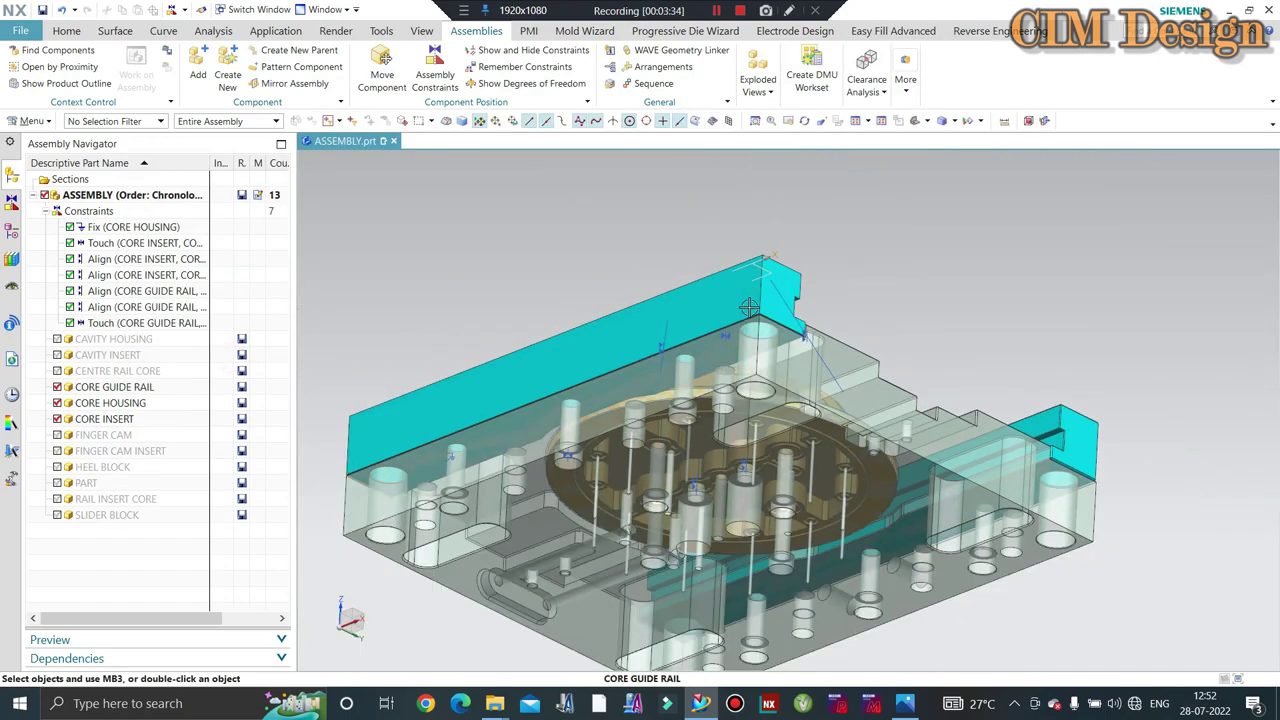
- Run Show Degrees of Freedom on a guide rail from two angles to confirm it is fixed
scroll(749, 307, "down", 2)
middle_click_drag(749, 307, 781, 377)
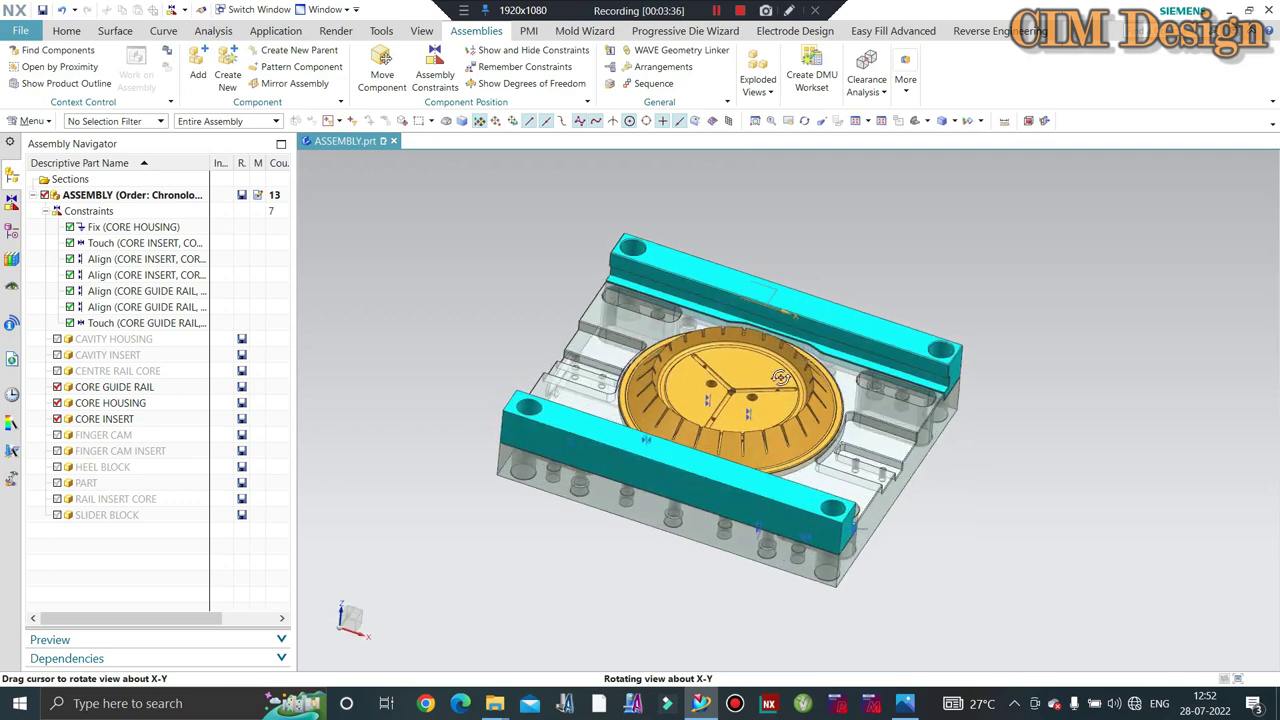
scroll(781, 377, "down", 1)
left_click(522, 91)
left_click(816, 318)
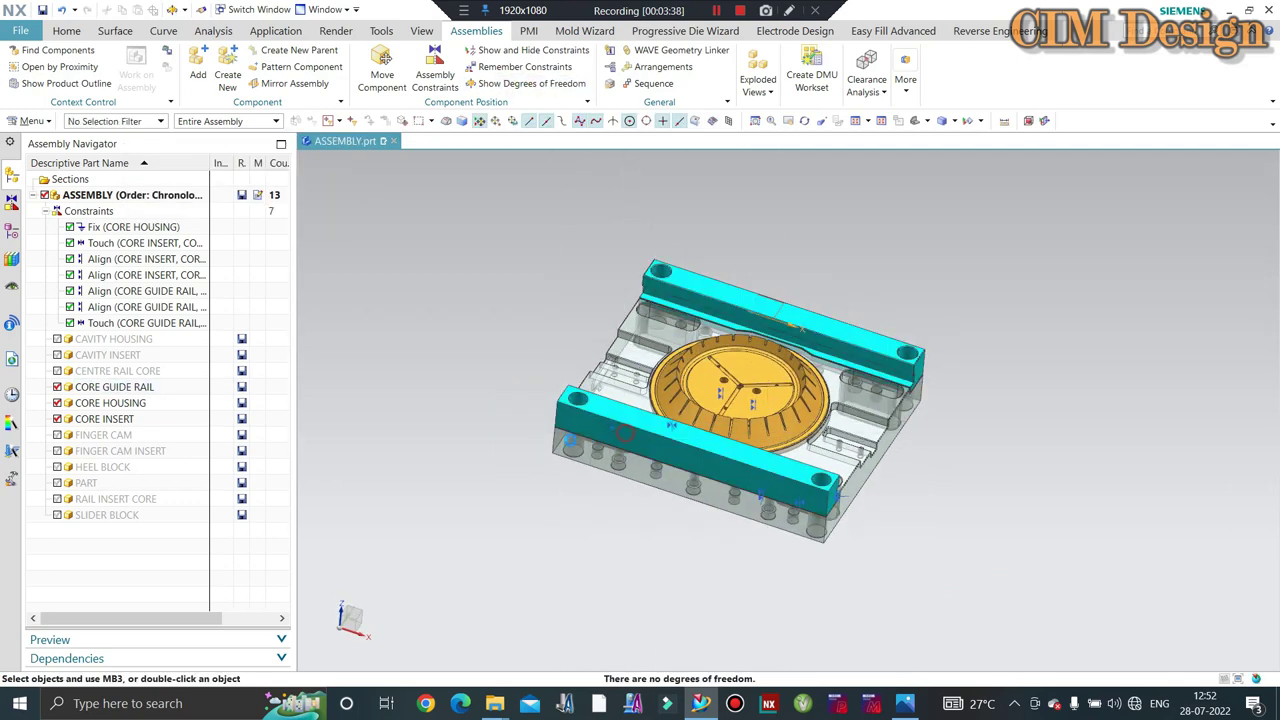
scroll(816, 318, "up", 2)
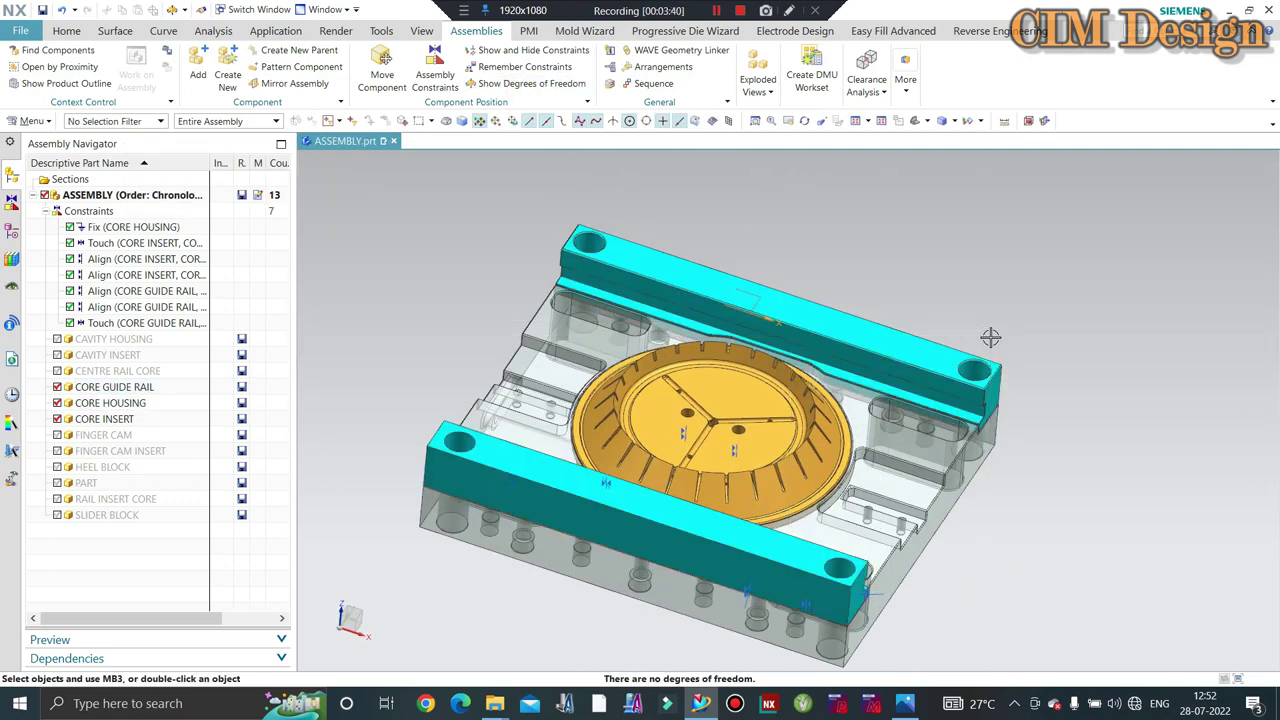
middle_click_drag(990, 337, 641, 200)
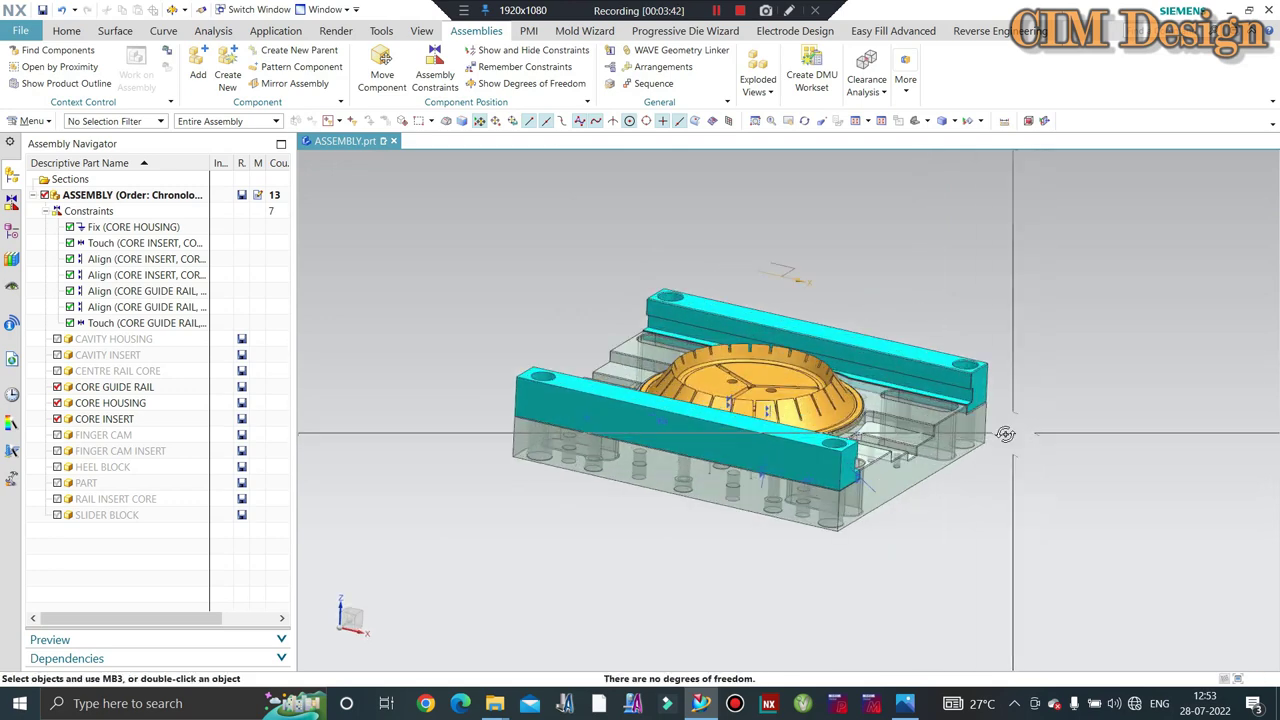
left_click(529, 85)
left_click(839, 333)
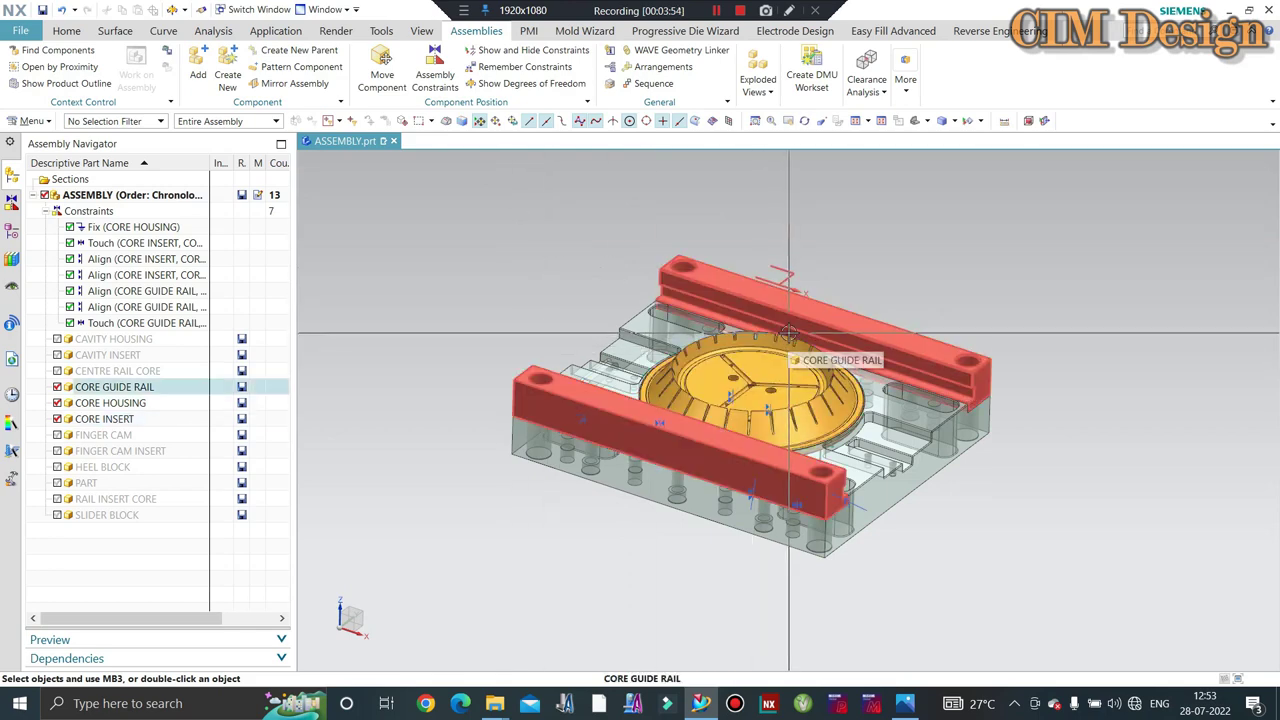
- Unhide the CENTRE RAIL CORE and swap visibility back to the core-side parts
key("ctrl+shift+b")
key("ctrl+b")
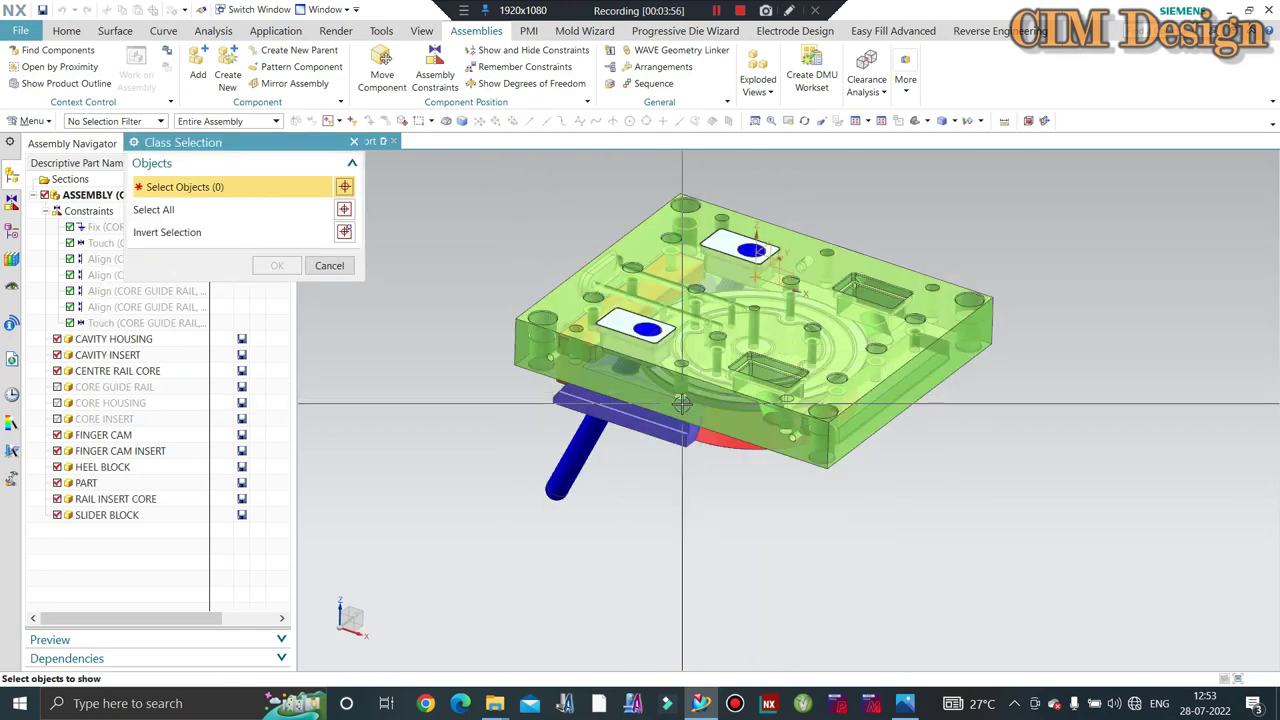
mouse_move(788, 333)
middle_mouse_down()
mouse_move(726, 318)
mouse_move(594, 458)
mouse_move(610, 410)
middle_mouse_up()
left_click(594, 458)
middle_click(594, 458)
key("ctrl+shift+b")
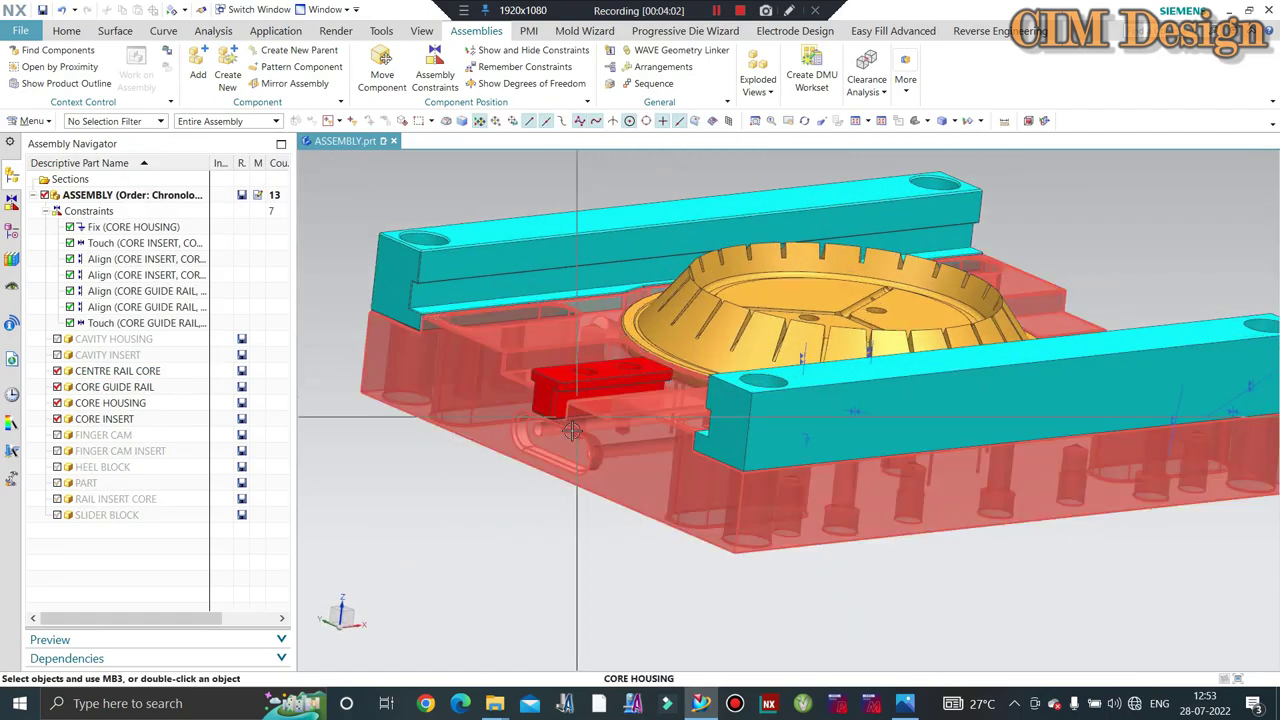
scroll(600, 412, "up", 2)
scroll(570, 420, "up", 2)
scroll(543, 427, "up", 2)
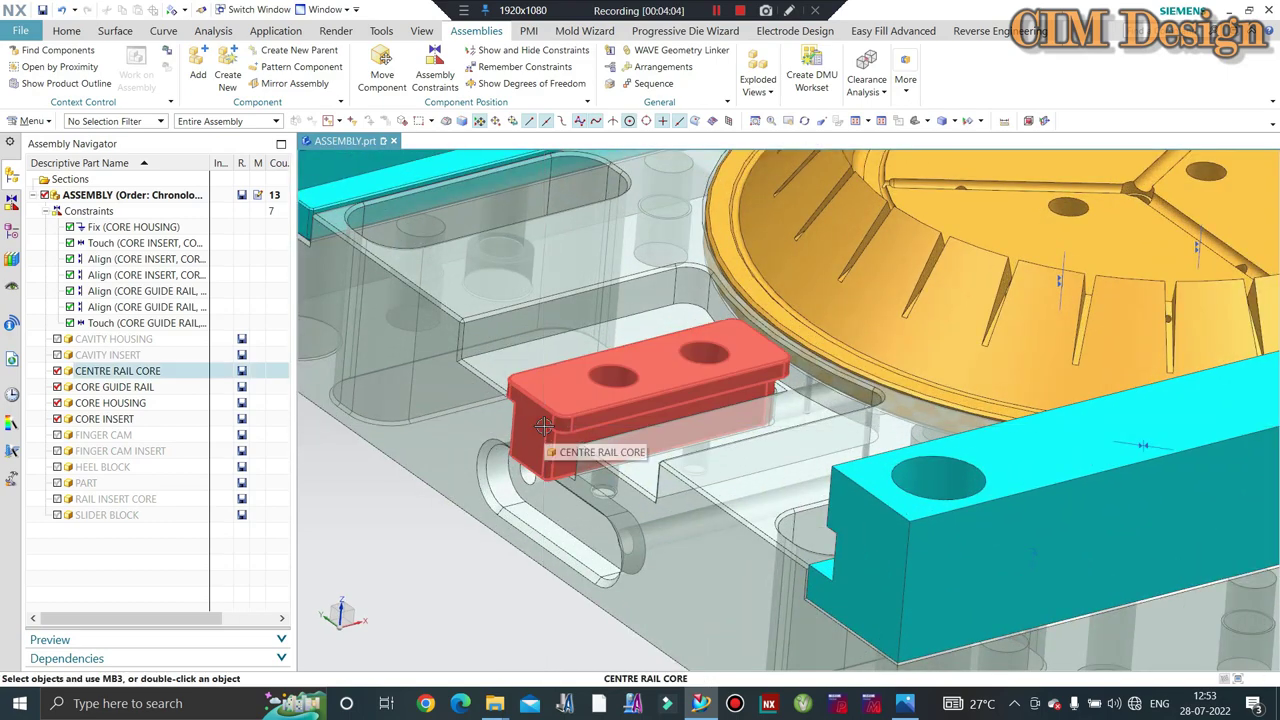
scroll(661, 351, "down", 5)
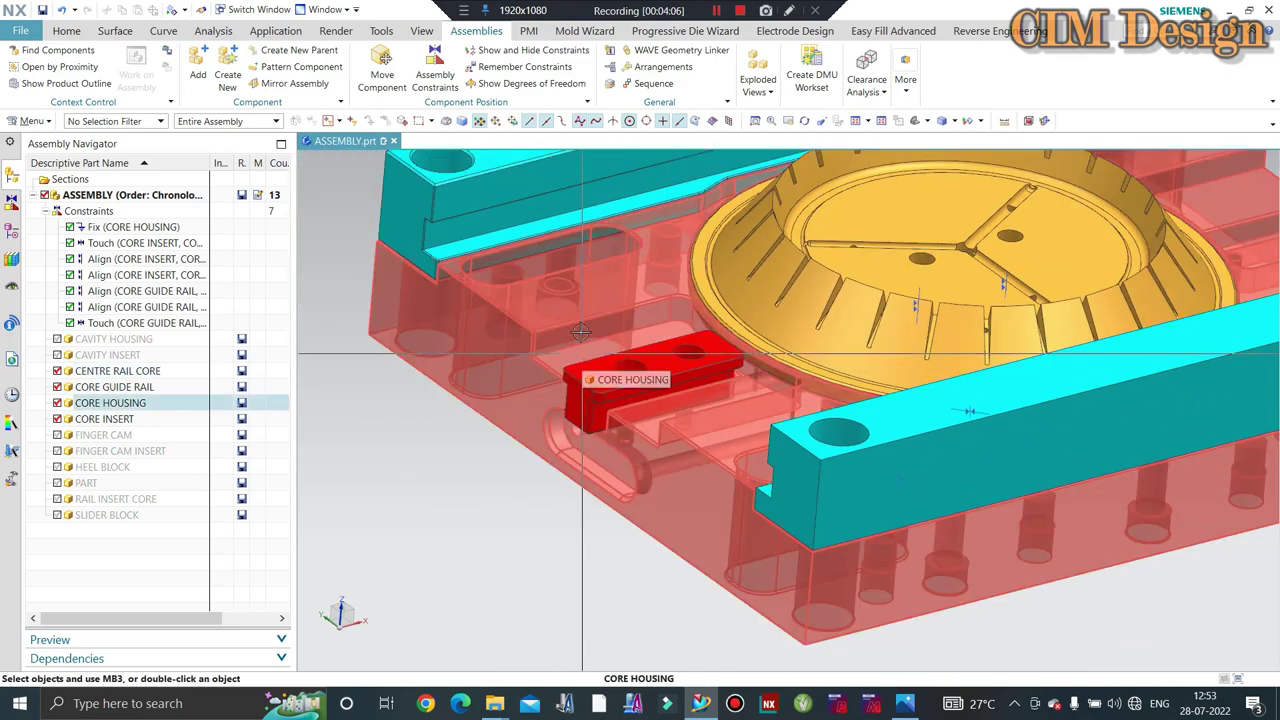
scroll(590, 380, "up", 3)
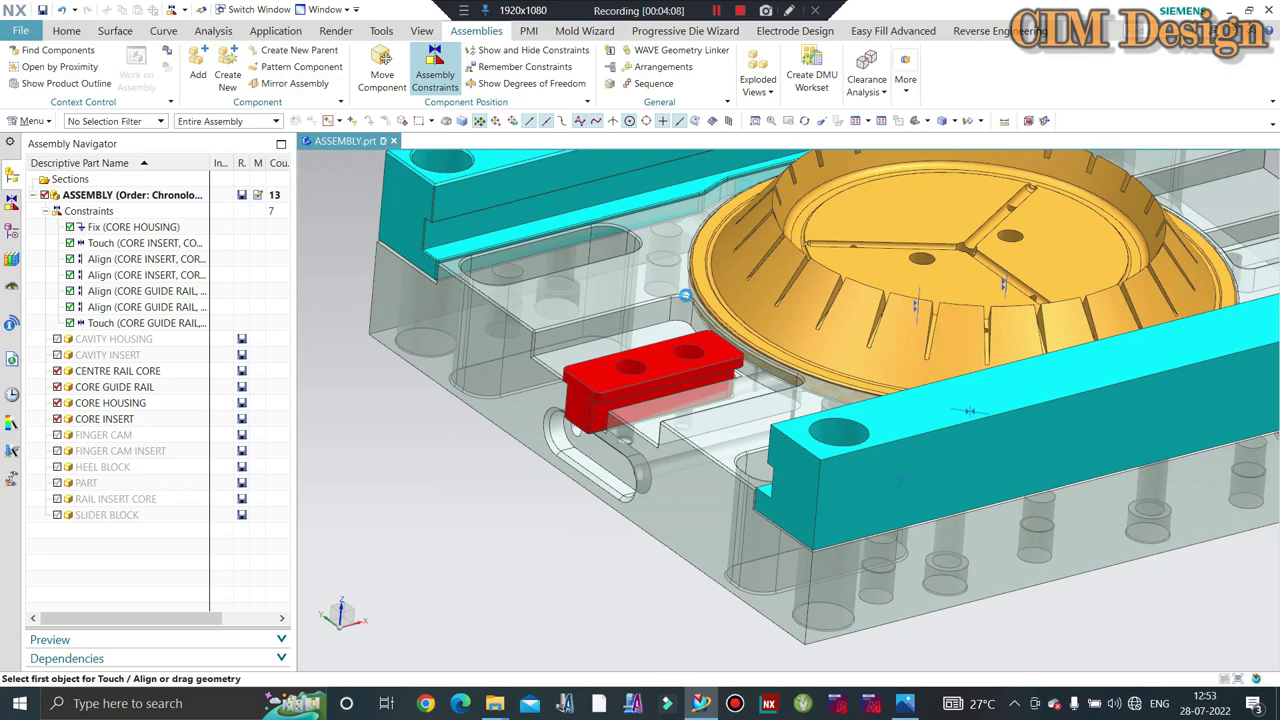
- Touch a face of the CENTRE RAIL CORE to a CORE HOUSING face
scroll(752, 348, "down", 2)
scroll(650, 399, "up", 2)
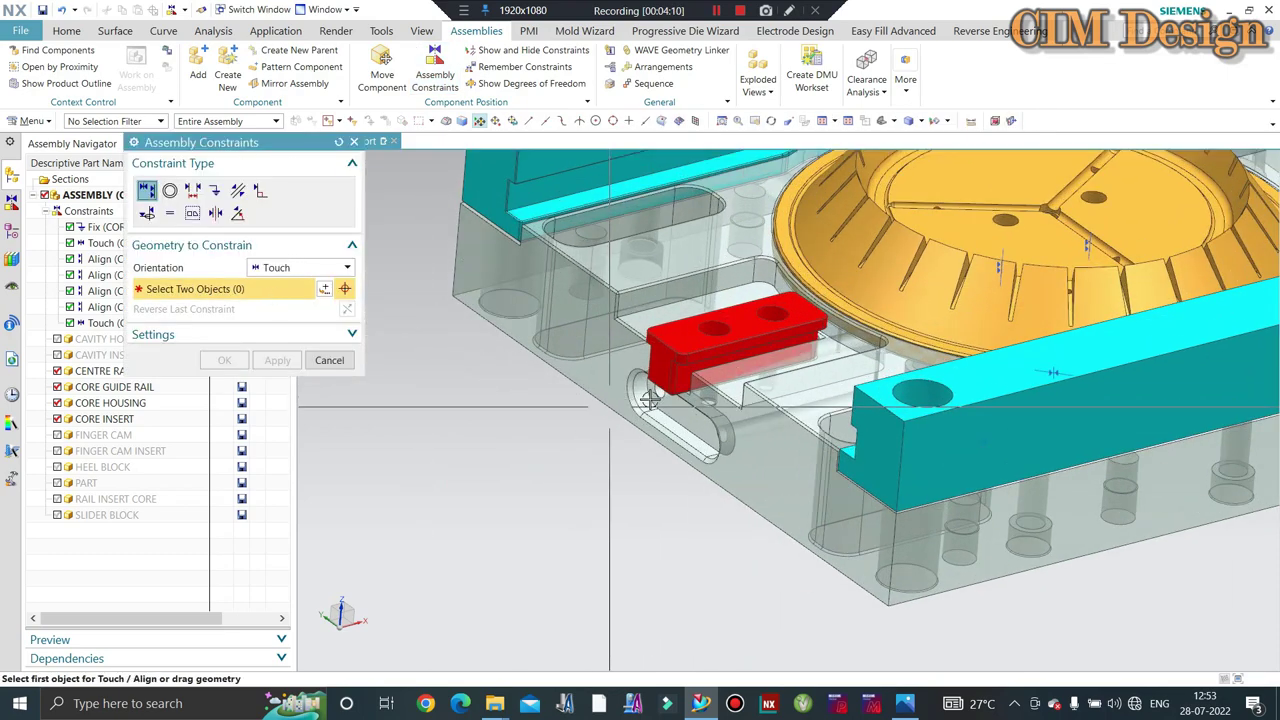
middle_click_drag(696, 367, 700, 230)
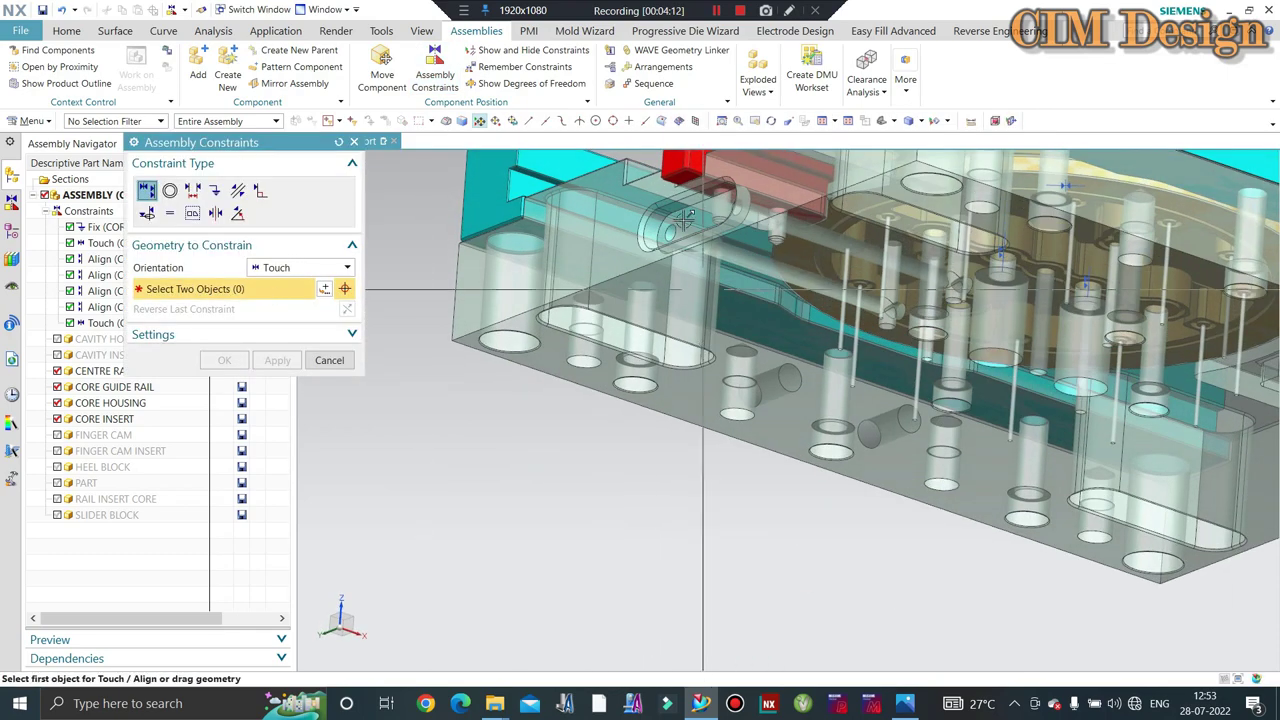
scroll(705, 215, "up", 3)
scroll(707, 207, "up", 2)
left_click(707, 207)
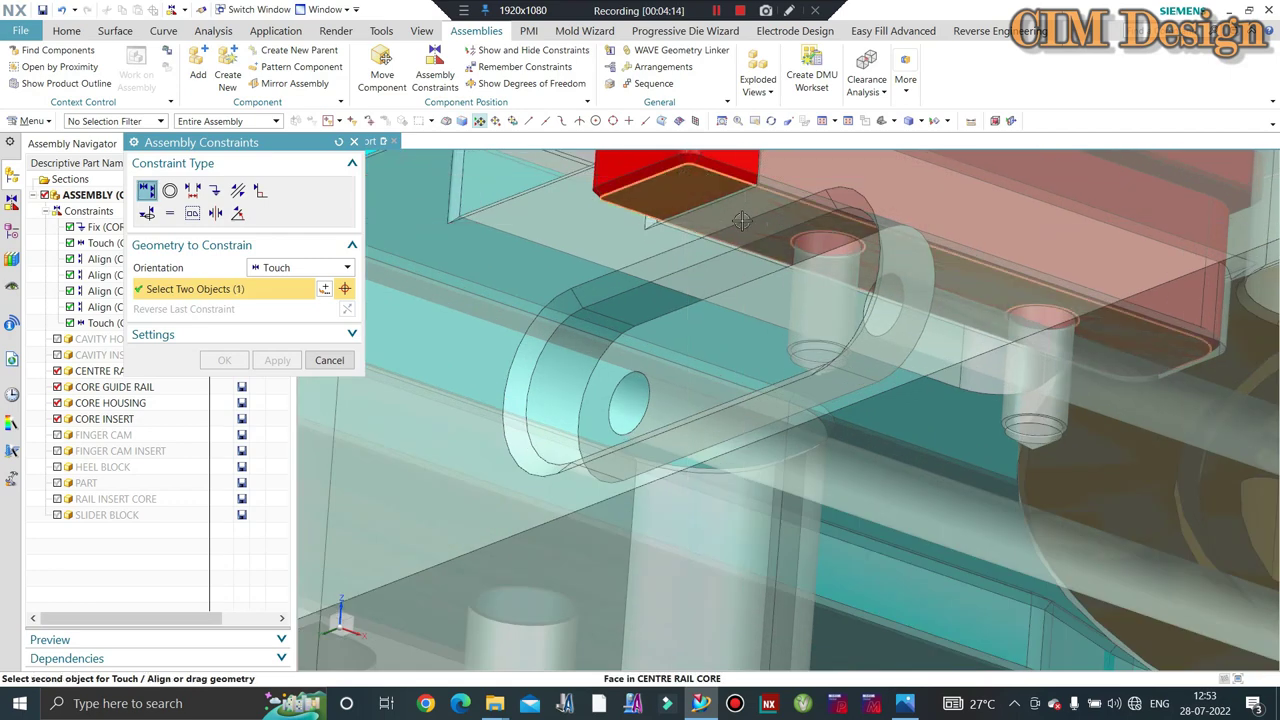
right_click(740, 174)
left_click(766, 183)
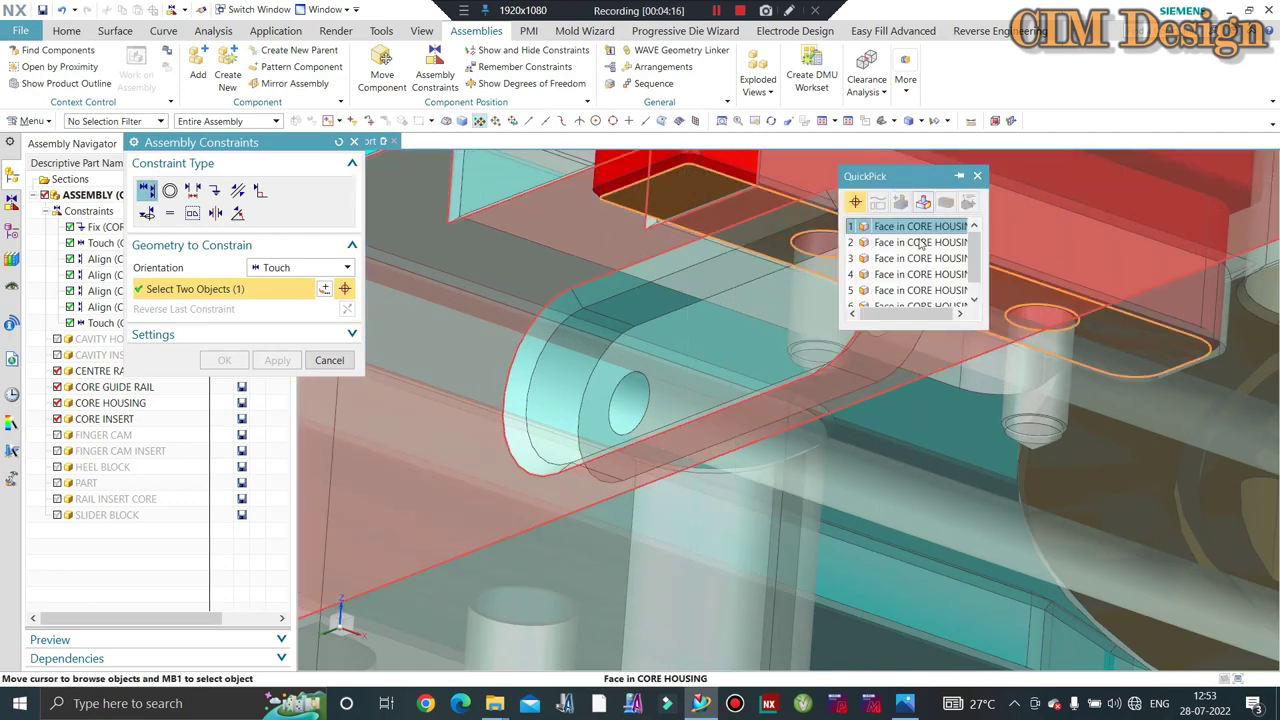
left_click(916, 243)
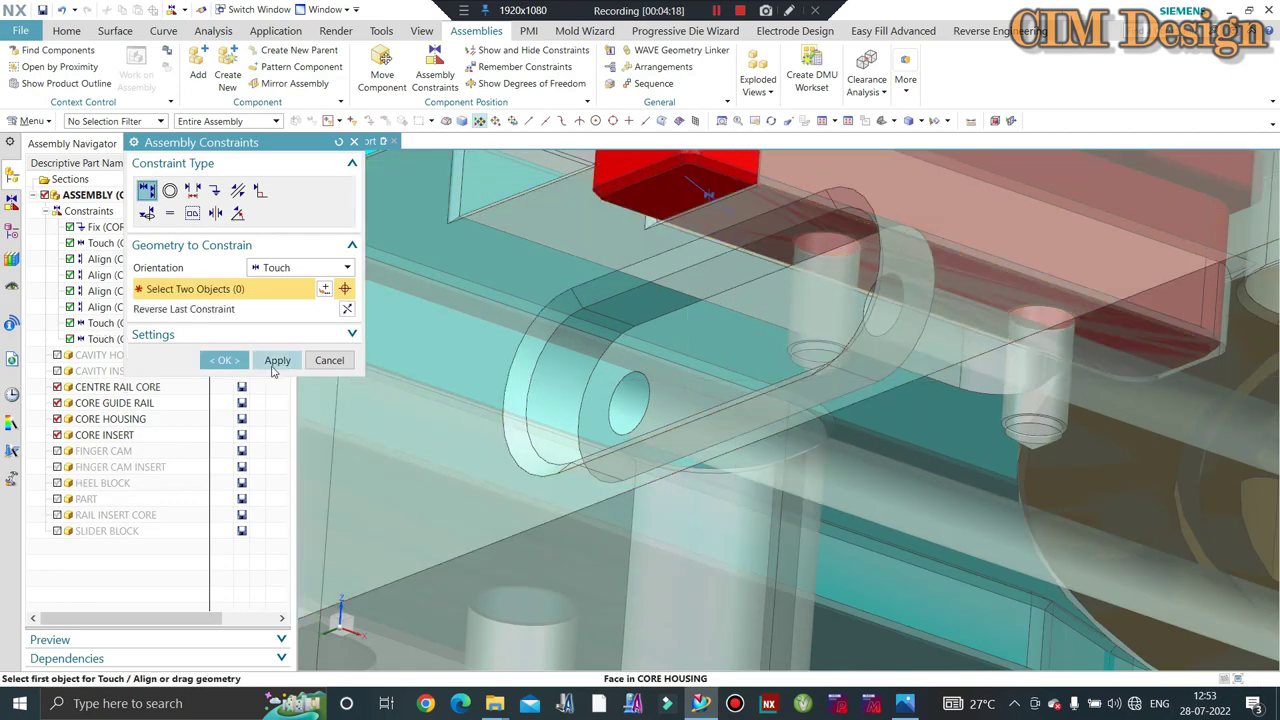
- Touch the centre rail core's side face to another CORE HOUSING face
middle_click_drag(640, 290, 693, 317)
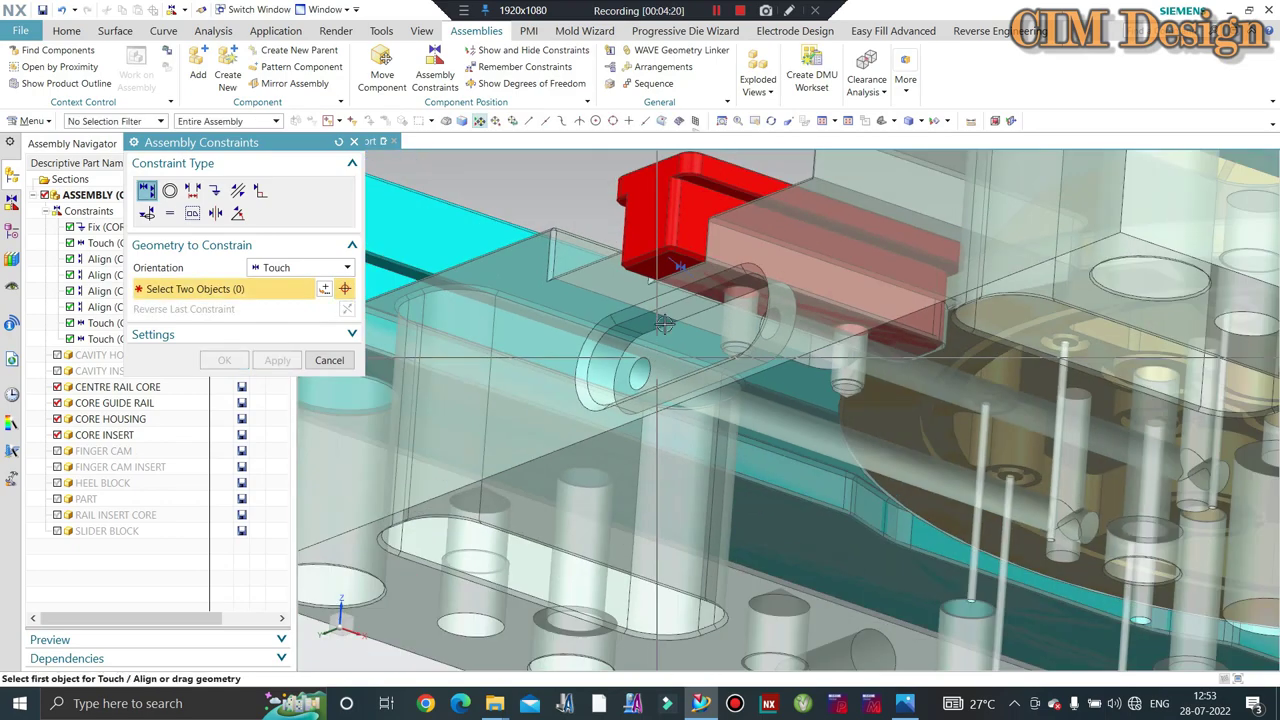
scroll(739, 376, "up", 3)
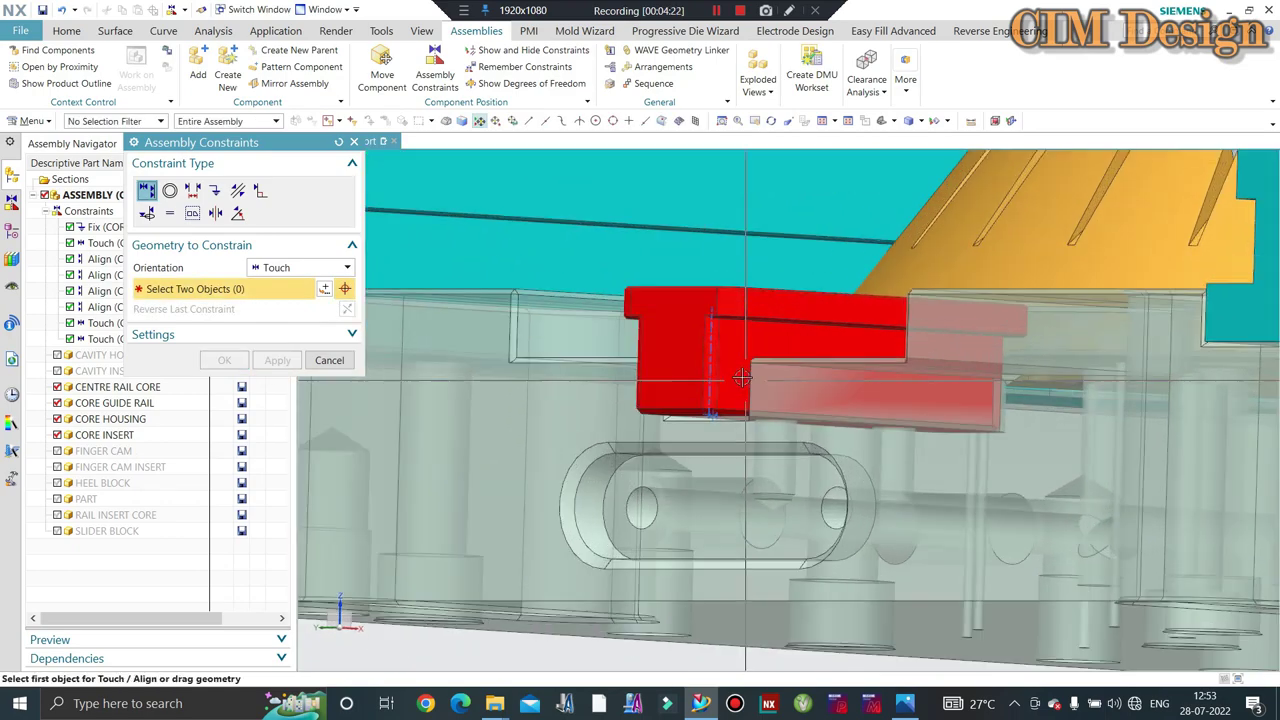
scroll(739, 376, "up", 3)
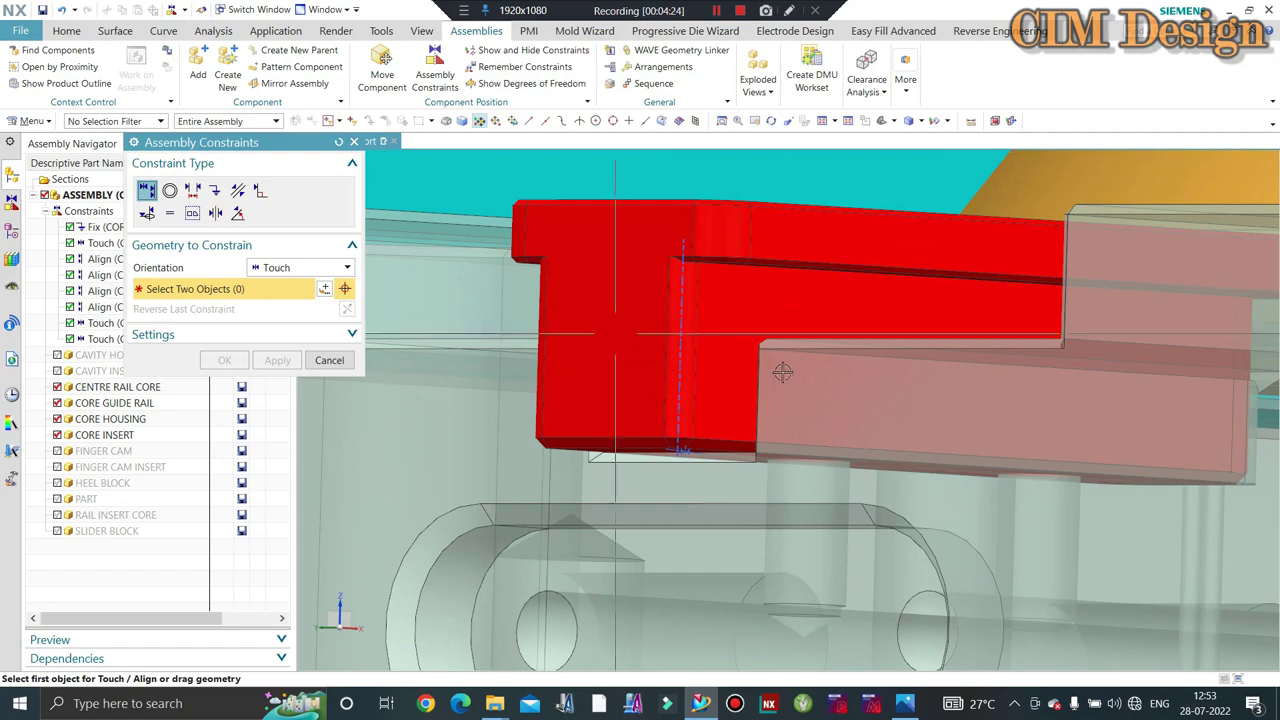
left_click(740, 369)
scroll(810, 305, "down", 3)
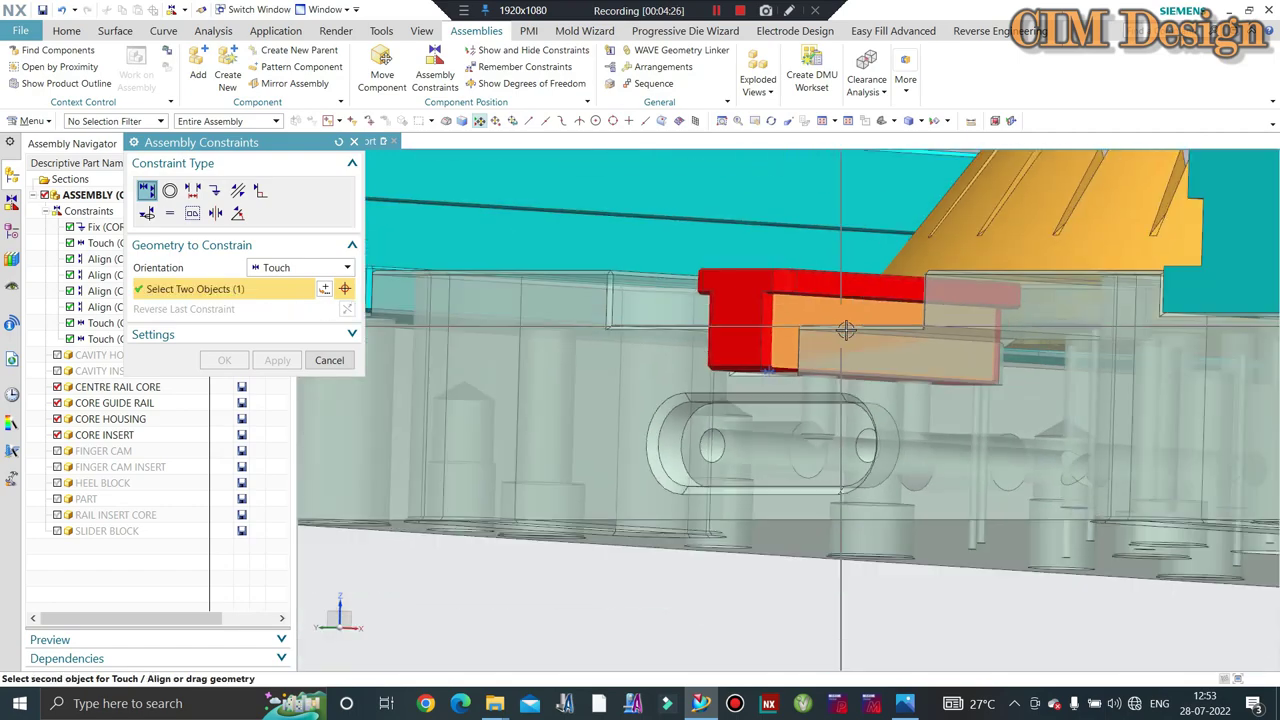
middle_click_drag(840, 329, 777, 326)
scroll(874, 357, "up", 3)
scroll(795, 330, "up", 2)
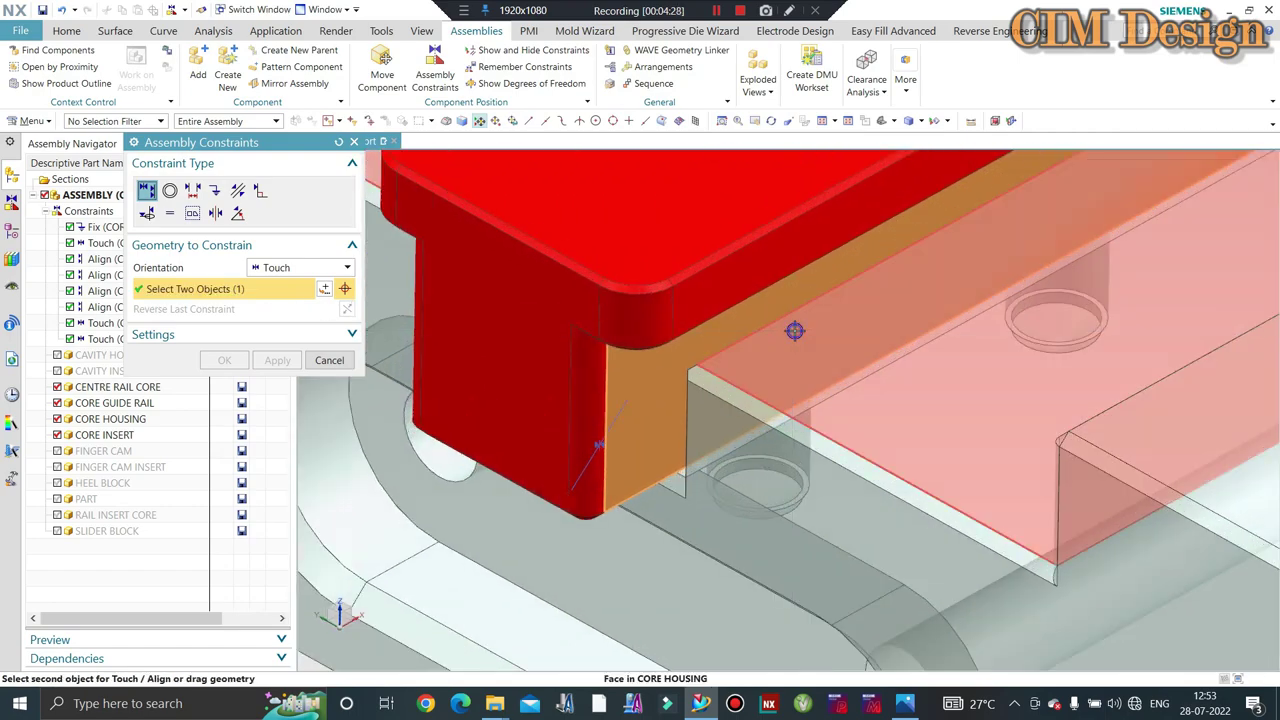
right_click(795, 330)
left_click(850, 341)
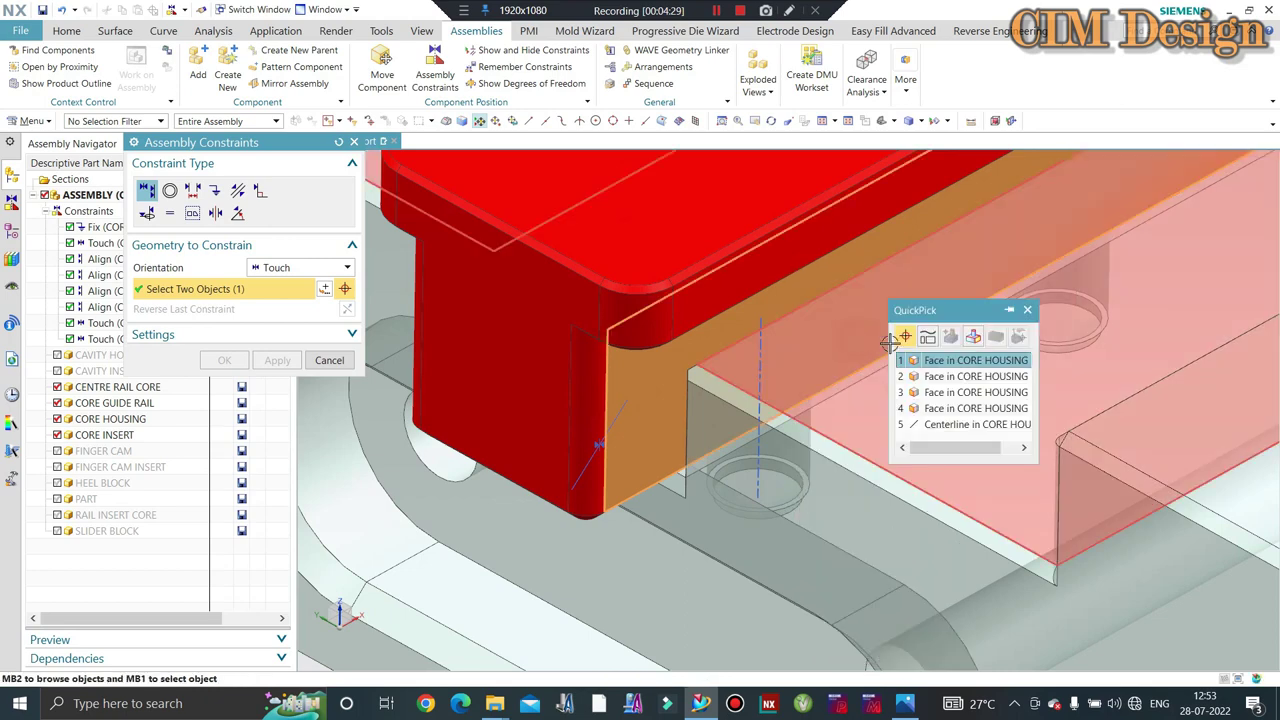
left_click(958, 361)
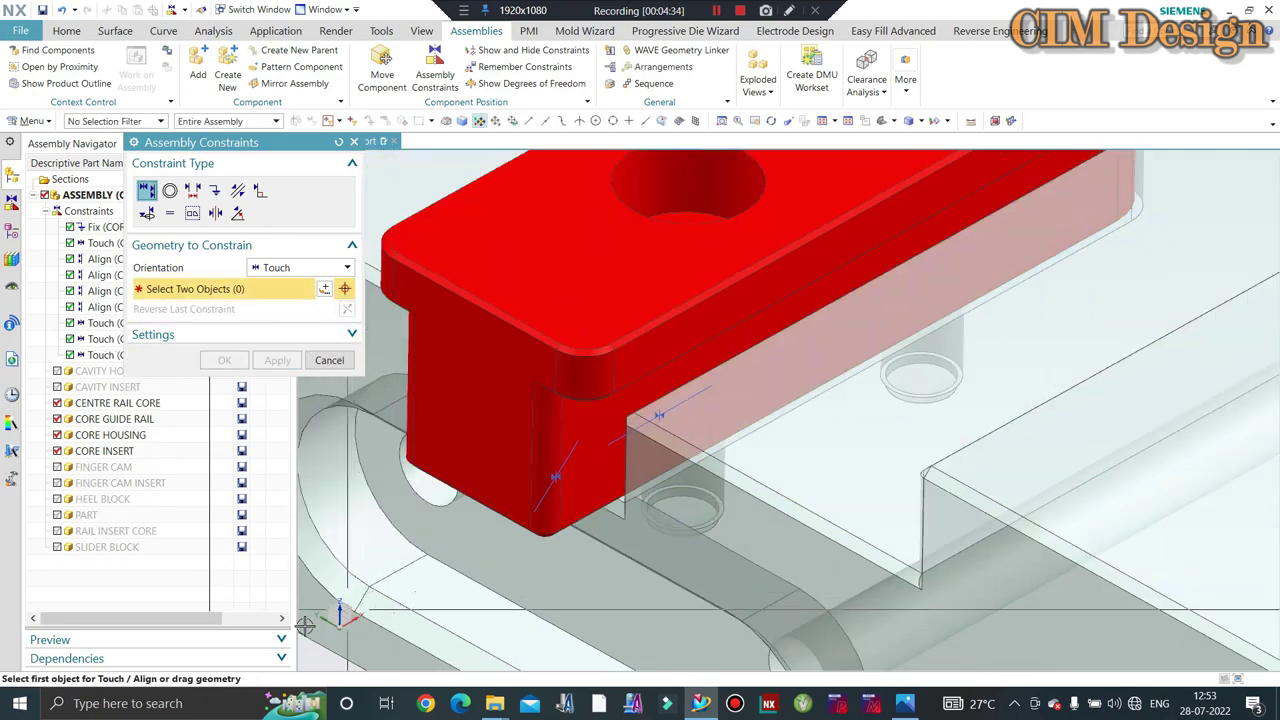
- With Infer Center/Axis, align the red block's hole with its mating hole and close the tool
middle_click_drag(474, 526, 640, 447)
scroll(640, 447, "up", 2)
scroll(640, 447, "down", 2)
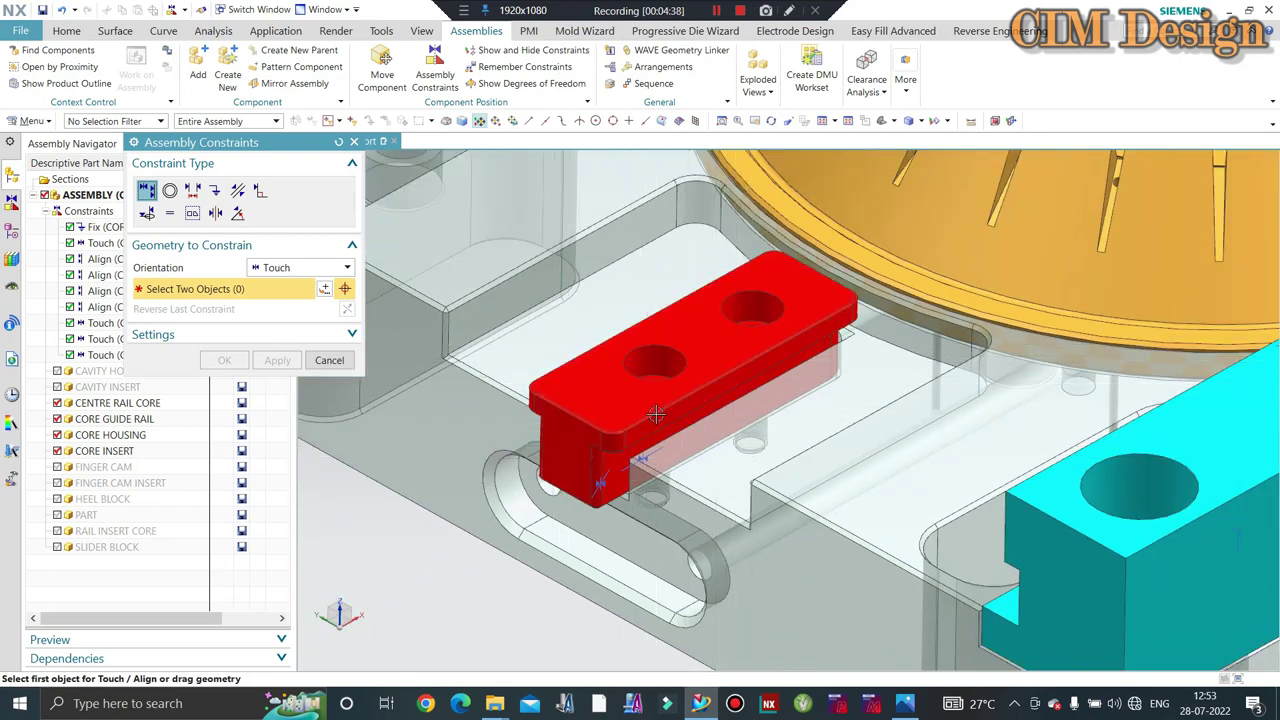
scroll(656, 413, "down", 1)
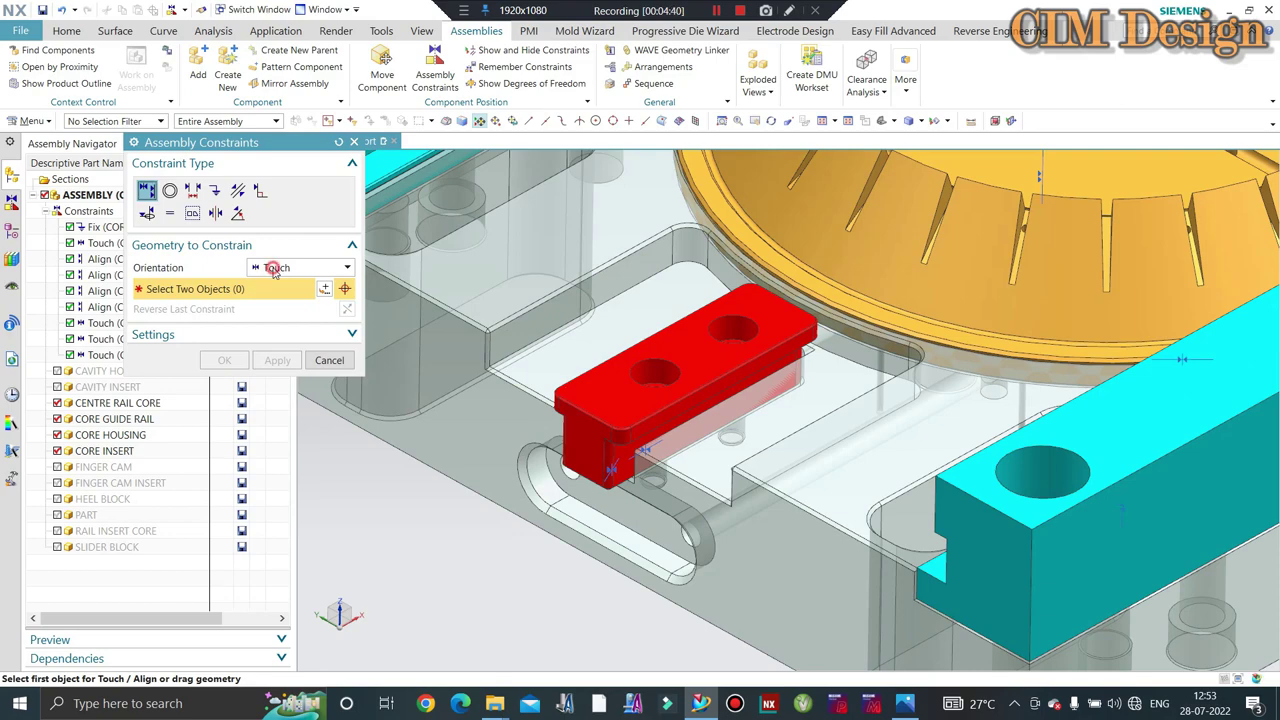
left_click(273, 270)
left_click(287, 331)
middle_click_drag(580, 351, 623, 349)
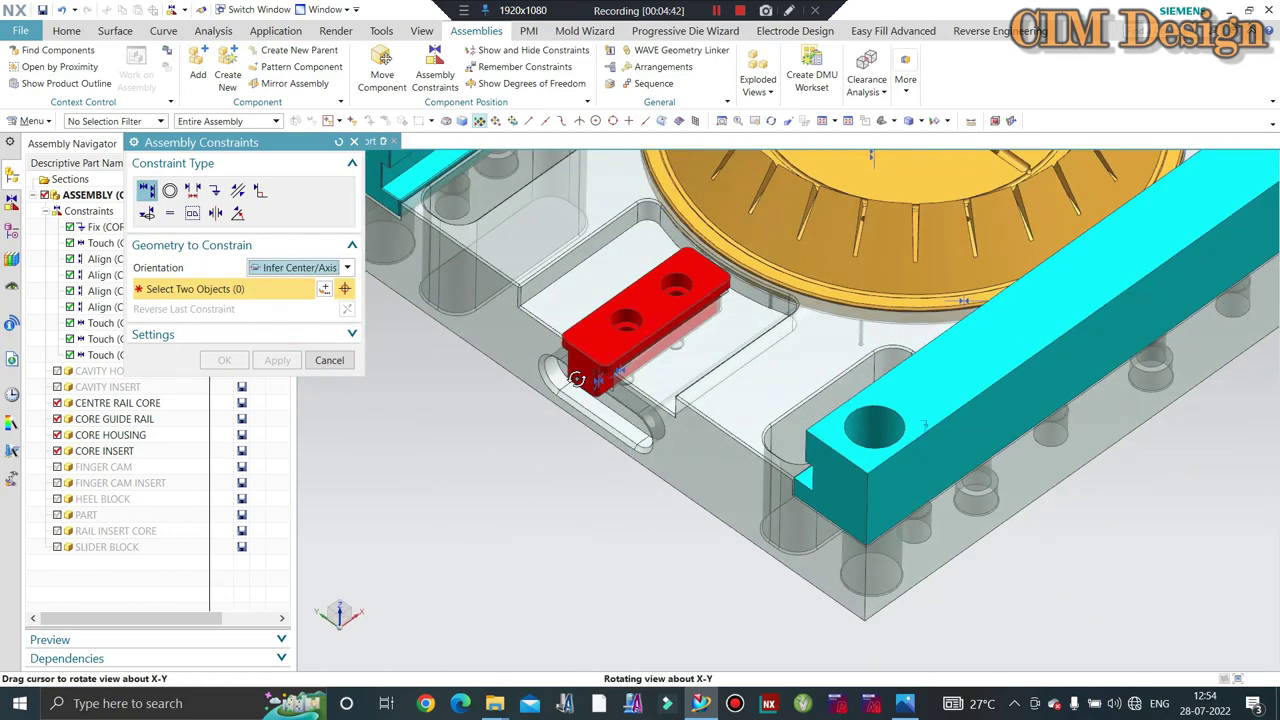
scroll(629, 300, "down", 2)
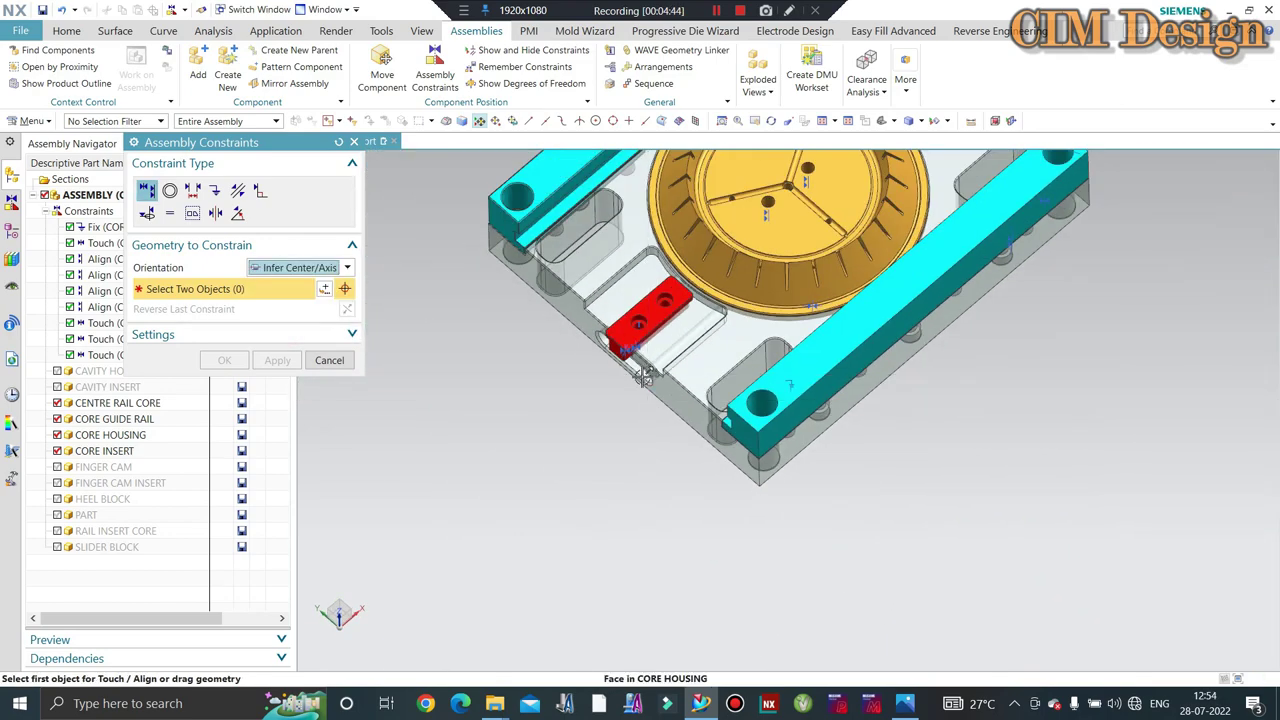
scroll(629, 308, "up", 4)
scroll(629, 308, "up", 2)
scroll(654, 331, "up", 3)
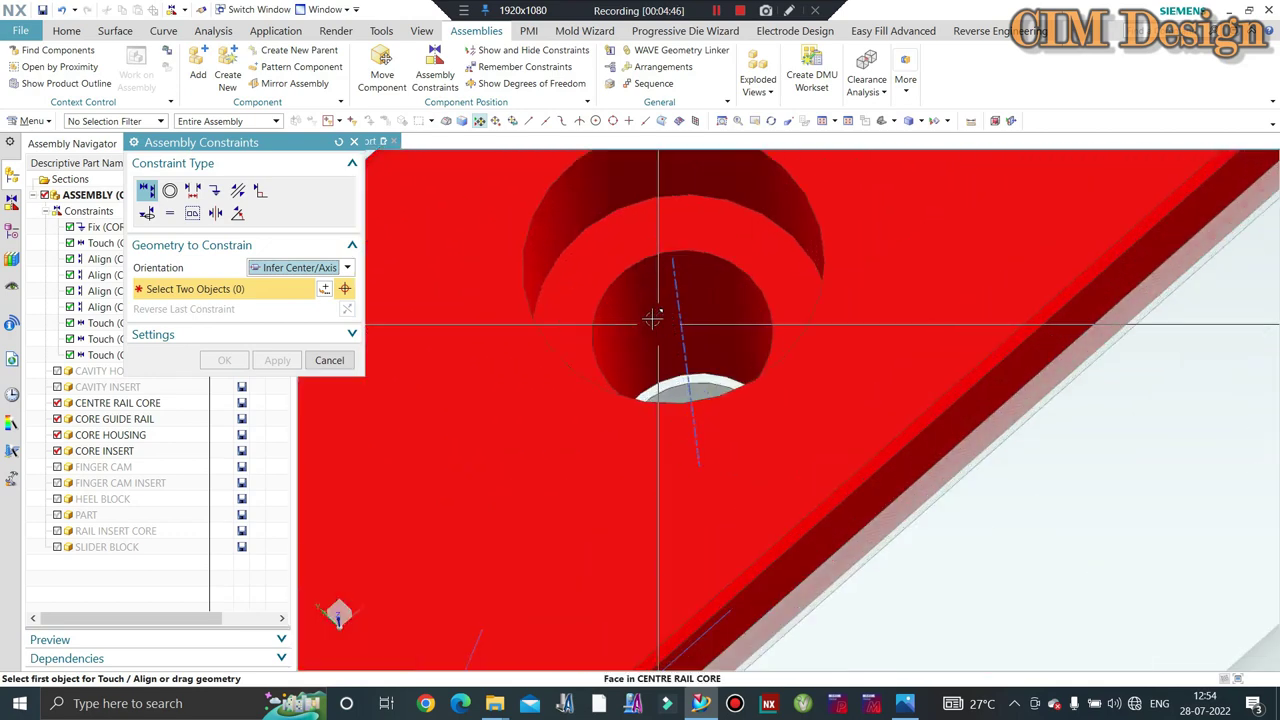
left_click(651, 316)
scroll(682, 420, "up", 2)
left_click(682, 420)
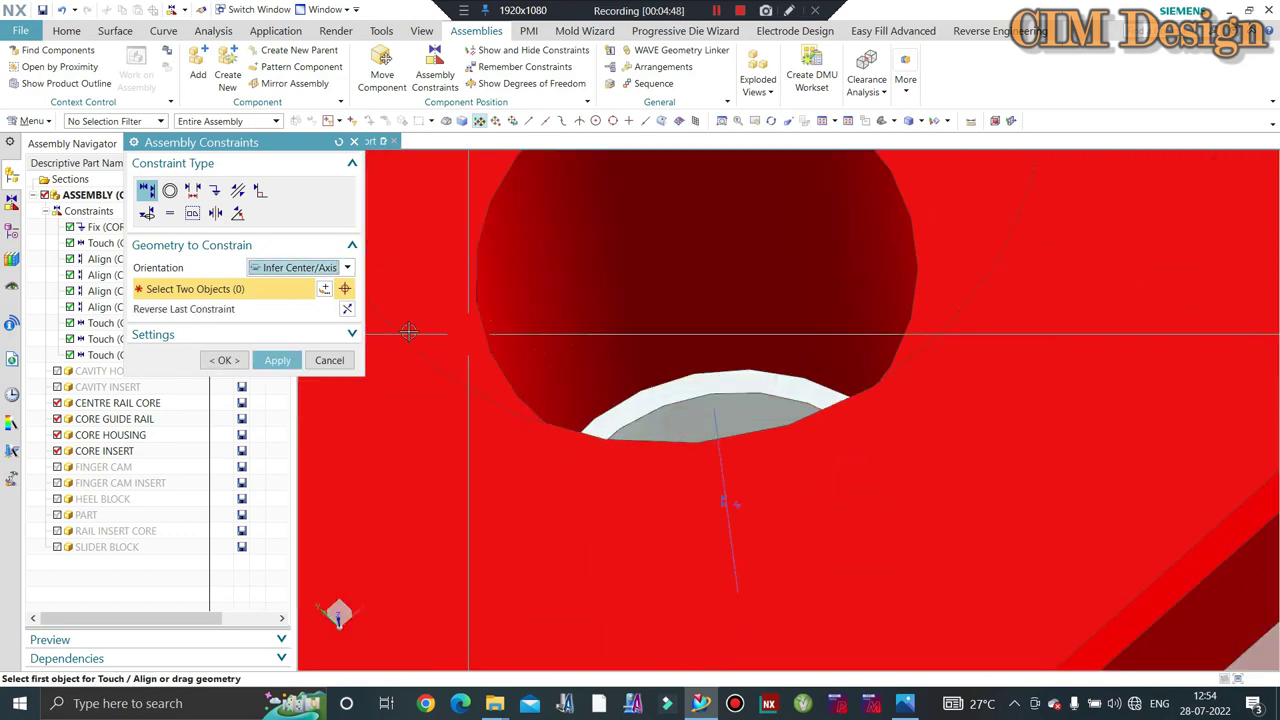
left_click(329, 360)
- Run Show Degrees of Freedom on the red centre rail core to confirm it is fully fixed
scroll(577, 346, "down", 3)
scroll(646, 300, "down", 3)
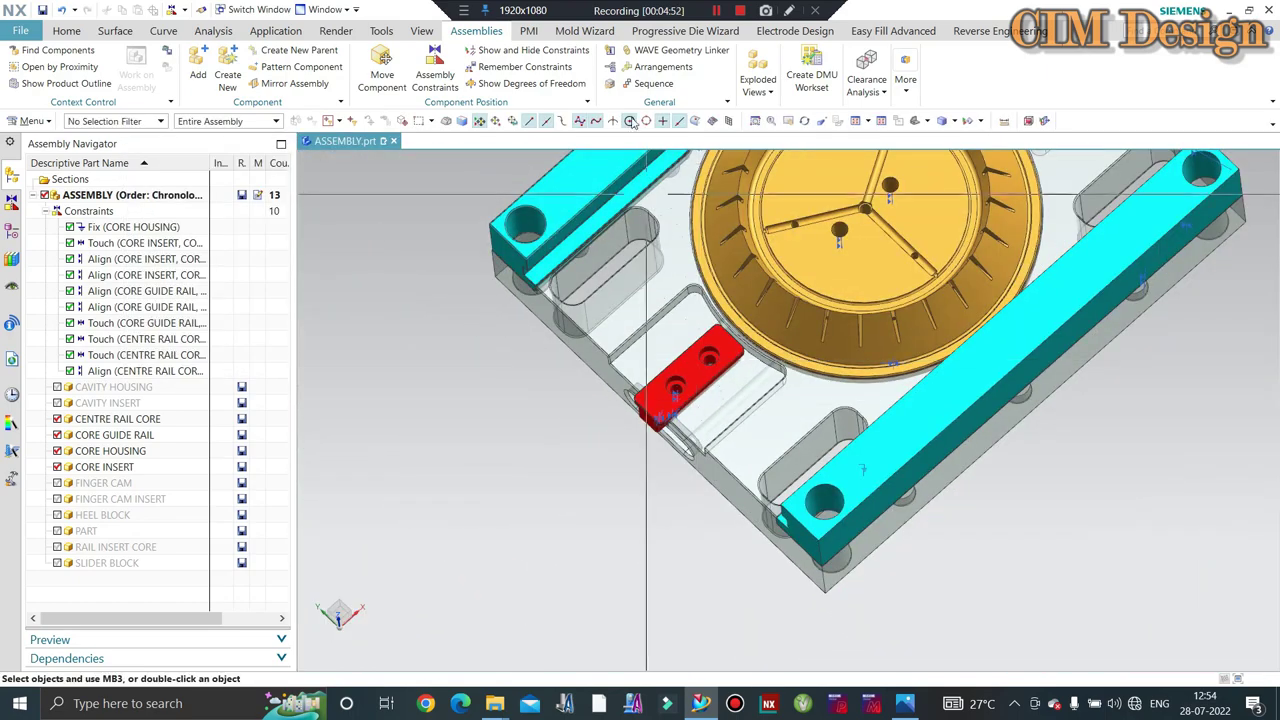
left_click(535, 86)
left_click(690, 375)
scroll(558, 378, "up", 3)
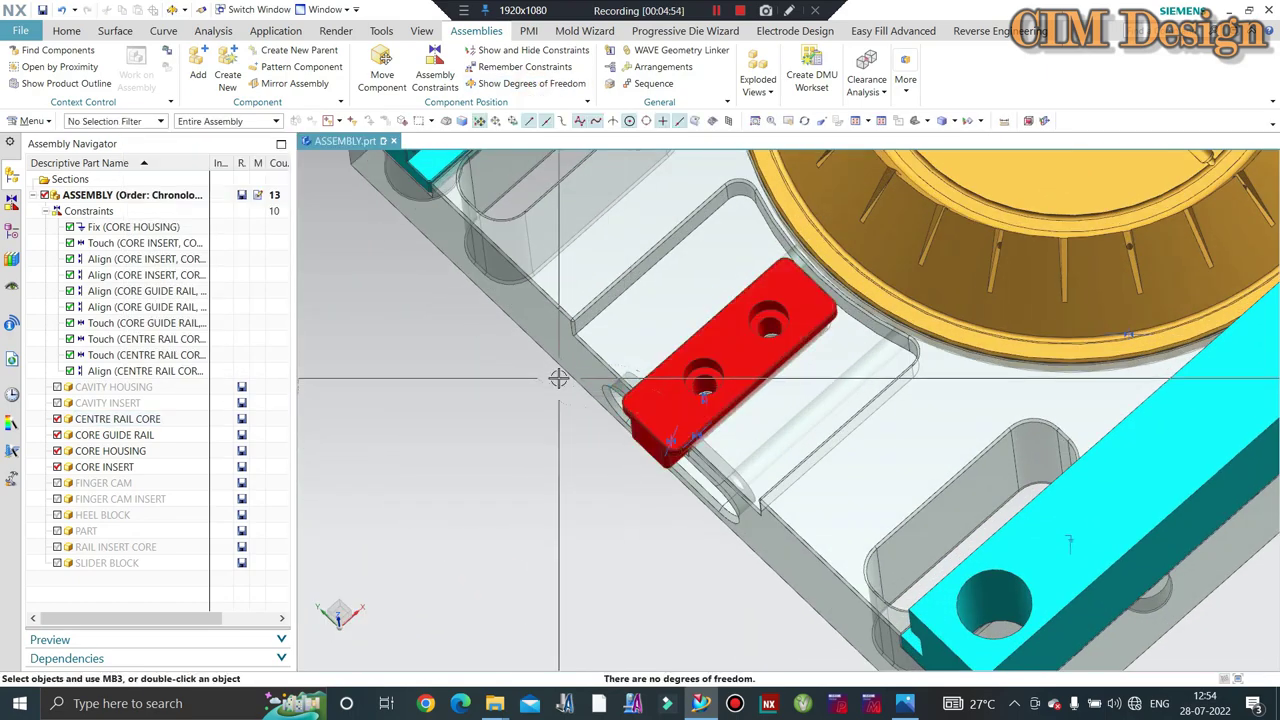
scroll(558, 378, "down", 3)
middle_click_drag(598, 434, 632, 336)
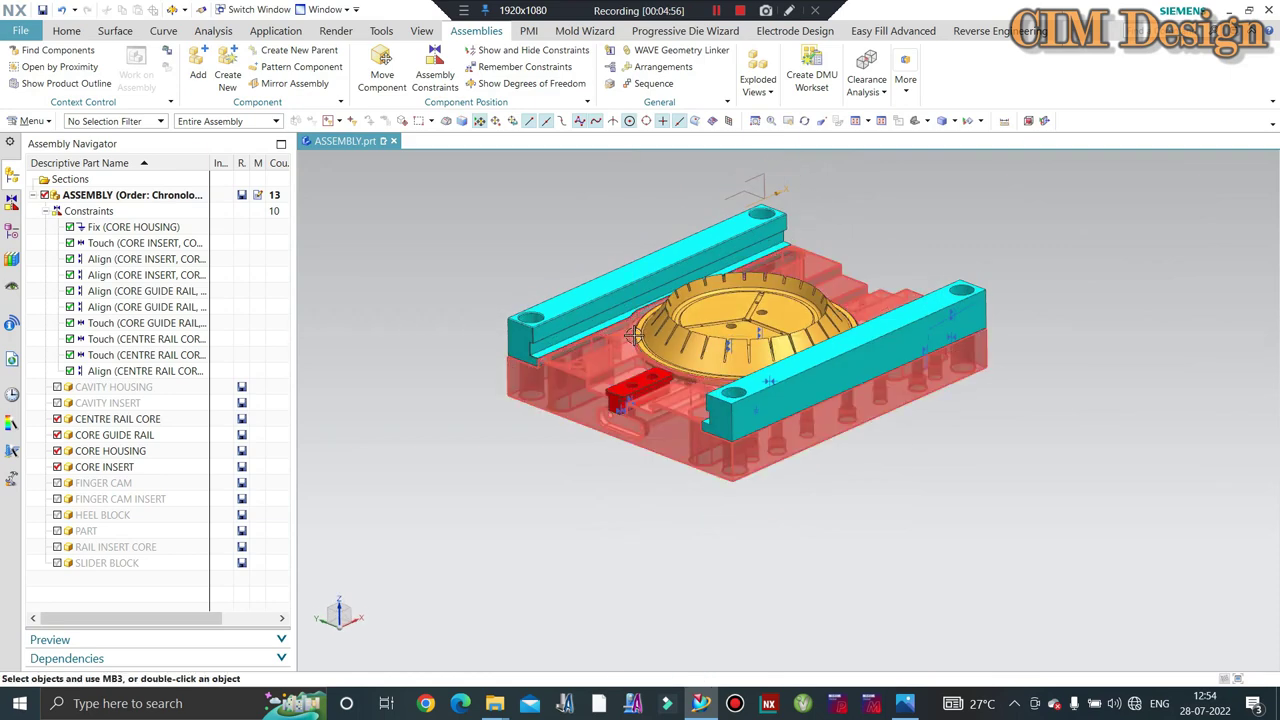
scroll(632, 336, "up", 2)
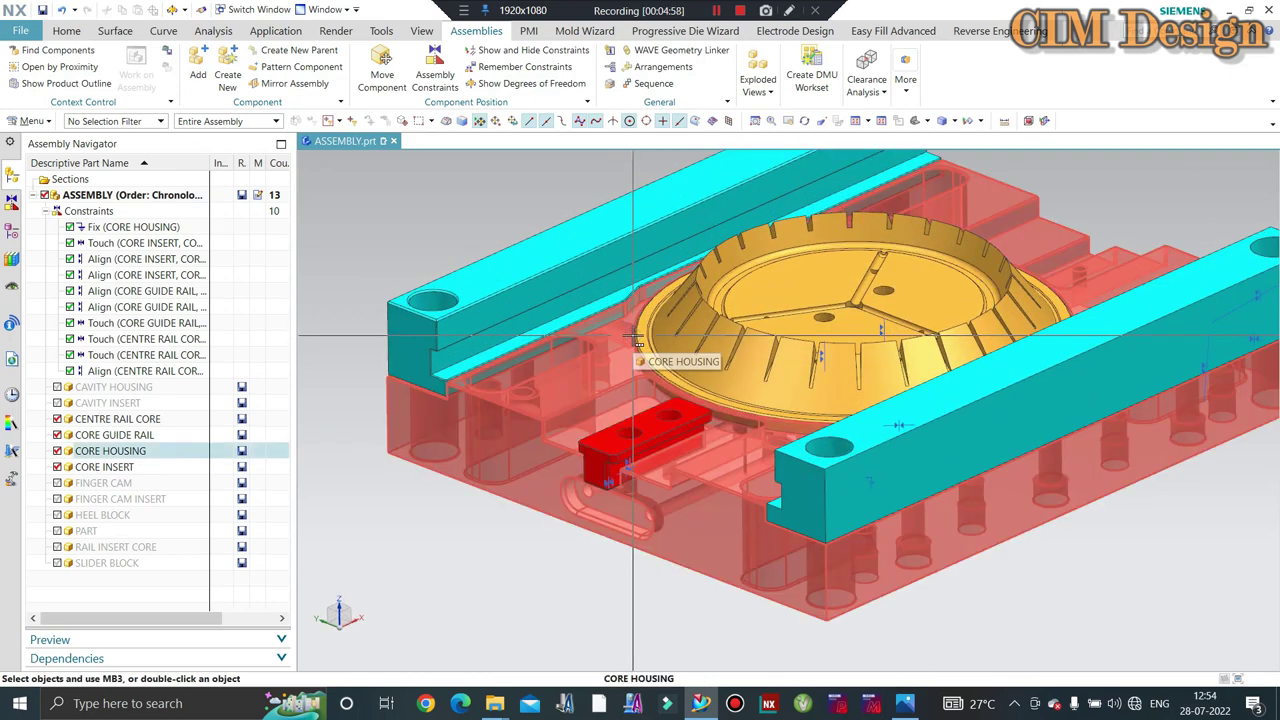
- Invert visibility to inspect the cavity-side parts, then return to the core side with the moulded part shown
key("ctrl+shift+b")
key("ctrl+shift+k")
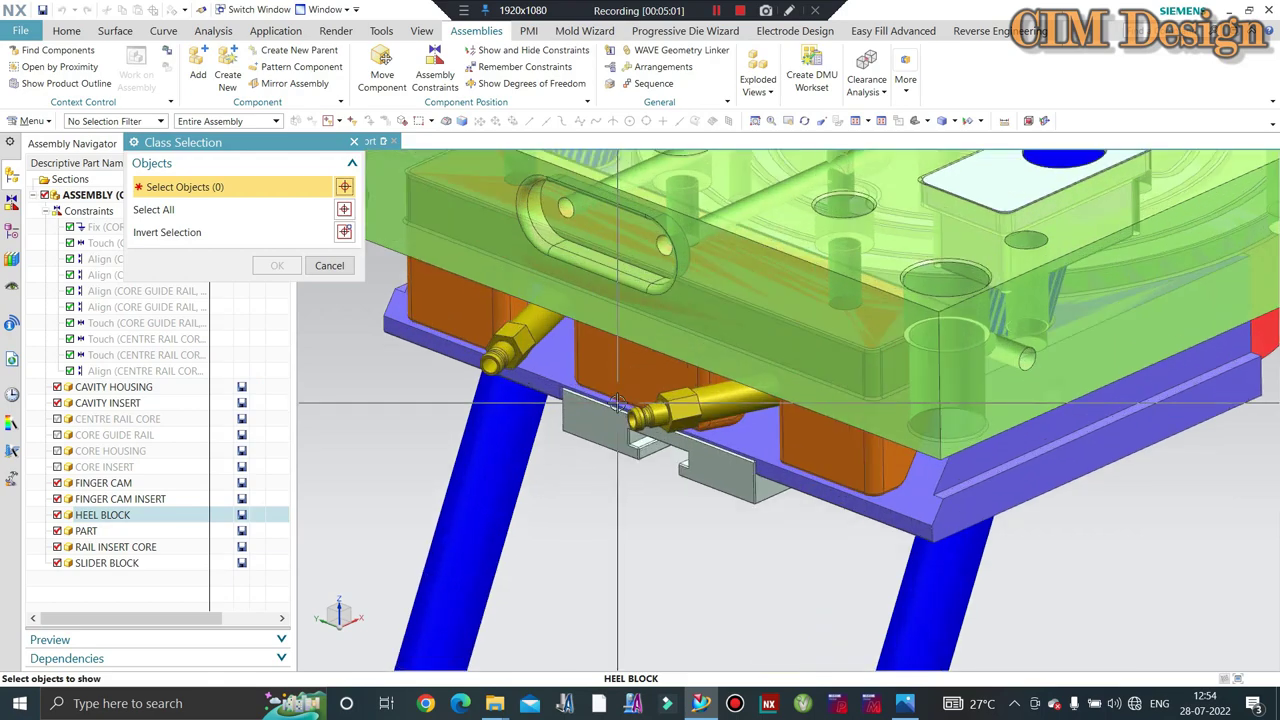
middle_click_drag(625, 333, 603, 417)
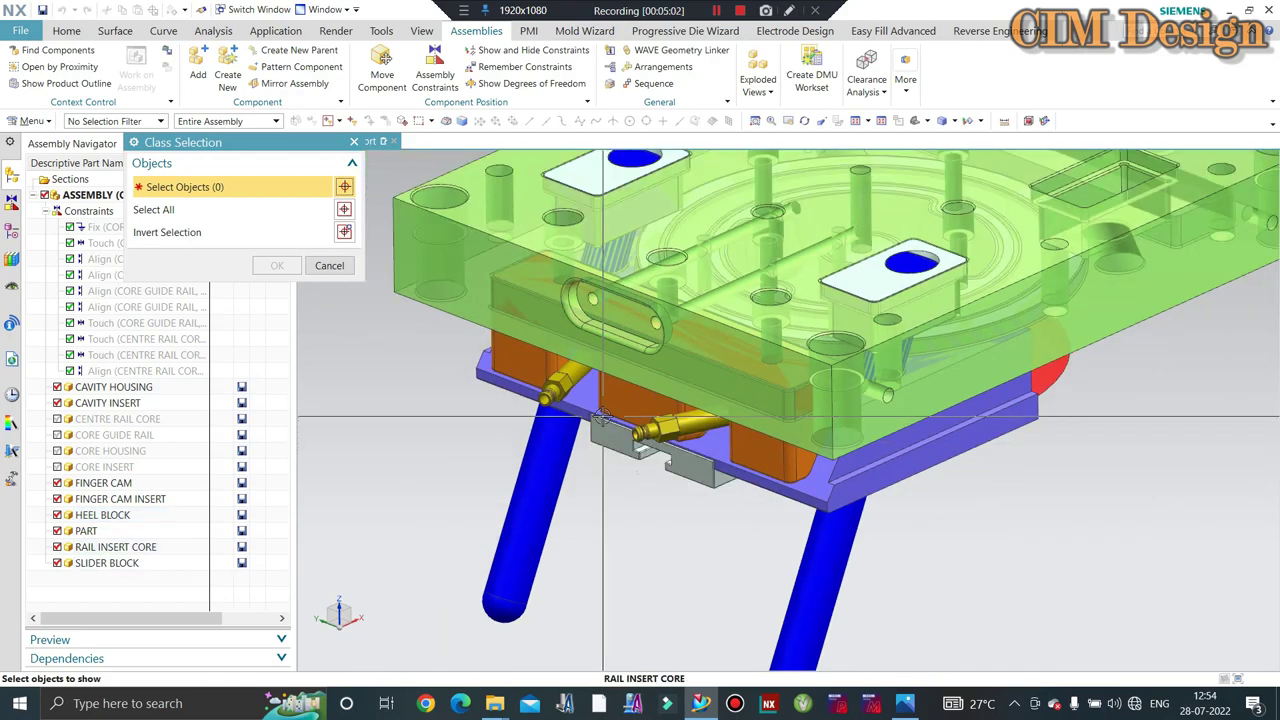
scroll(674, 480, "down", 1)
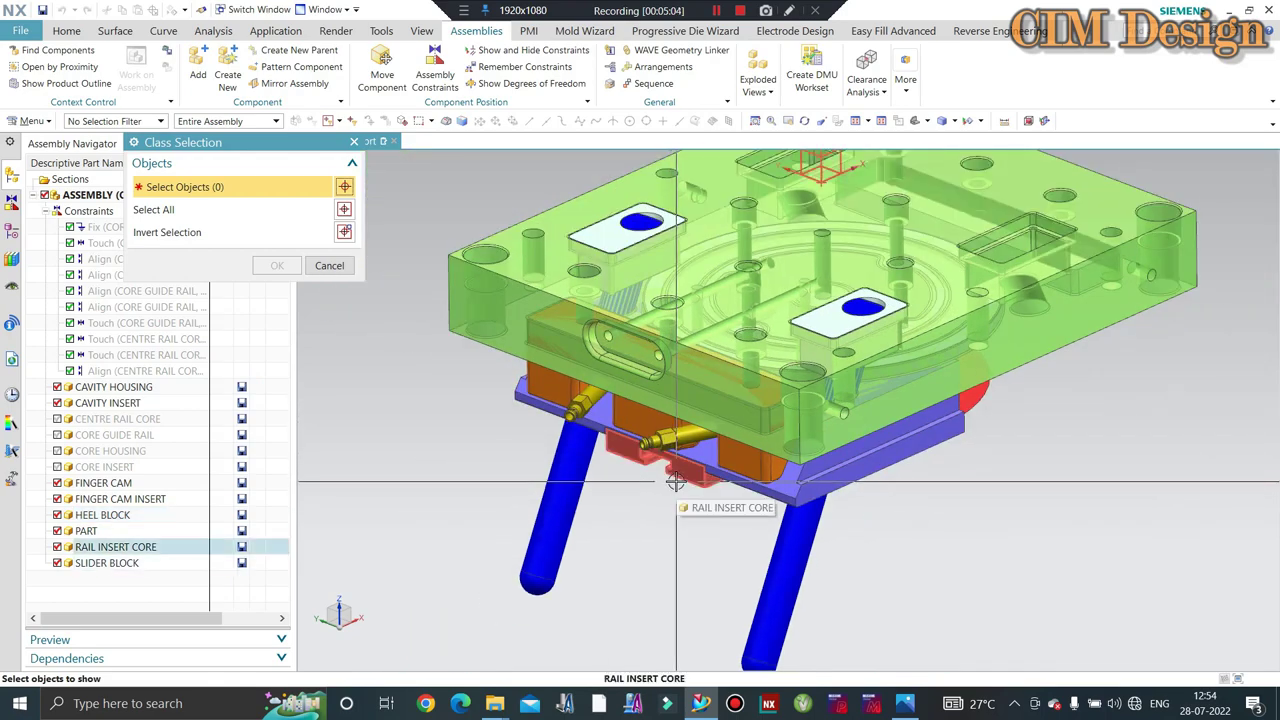
scroll(733, 511, "down", 1)
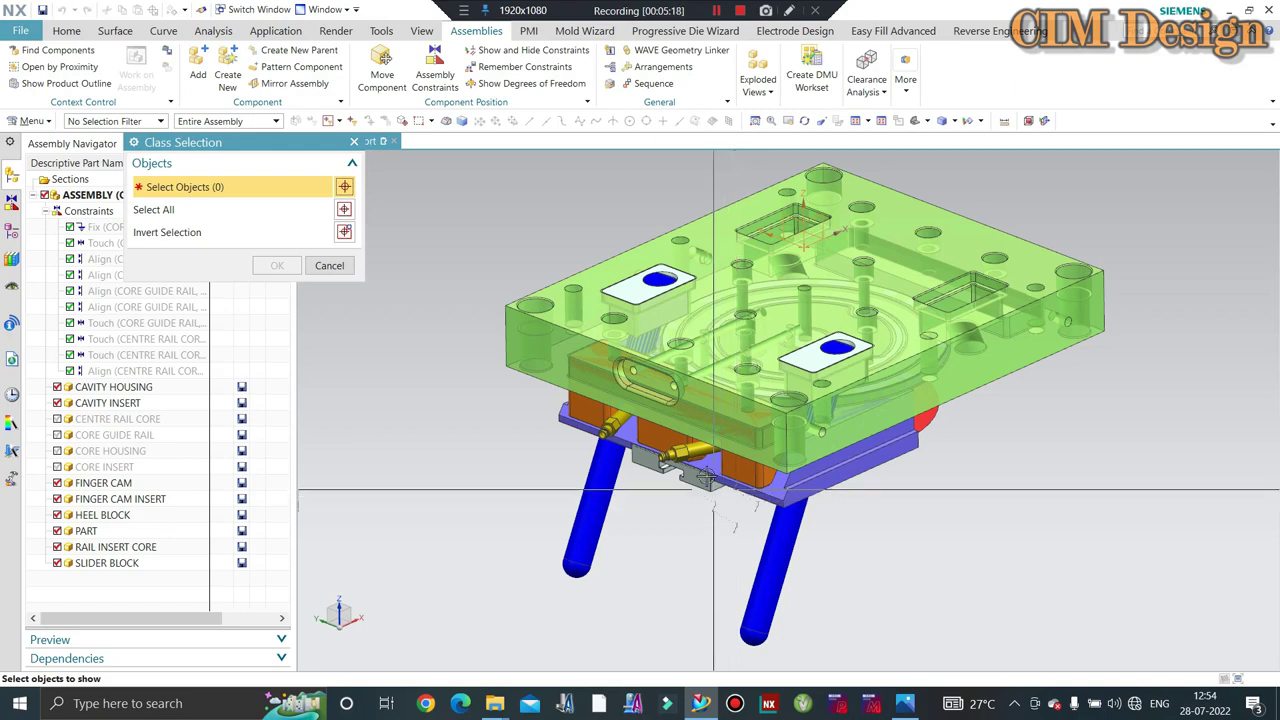
scroll(730, 495, "up", 2)
scroll(668, 480, "up", 2)
scroll(656, 487, "up", 3)
mouse_move(656, 487)
middle_mouse_down()
mouse_move(740, 380)
mouse_move(763, 473)
middle_mouse_up()
key("Escape")
key("ctrl+shift+b")
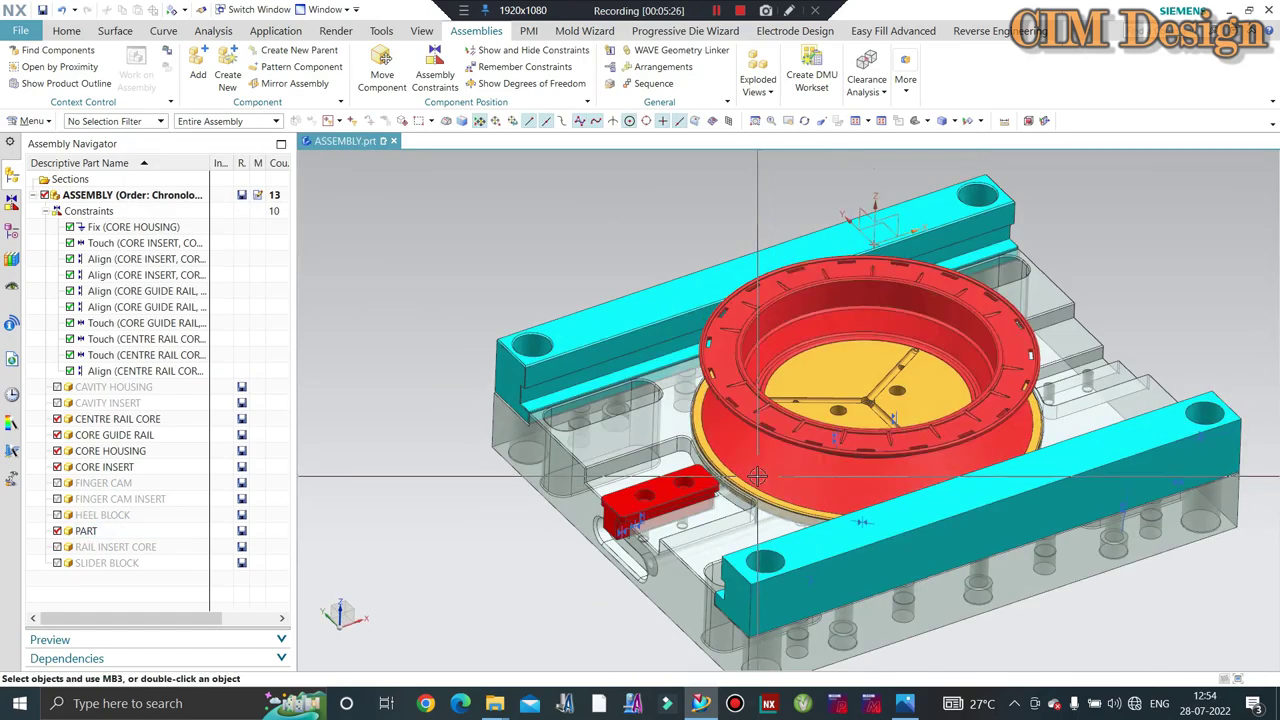
- Briefly flip to the cavity-side components and back to the core side
key("ctrl+shift+b")
key("ctrl+shift+k")
mouse_move(757, 476)
middle_mouse_down()
mouse_move(689, 391)
mouse_move(665, 432)
middle_mouse_up()
key("Escape")
key("ctrl+shift+b")
- Orbit and zoom to bring the rail insert core into view beside the centre rail core
scroll(660, 428, "up", 2)
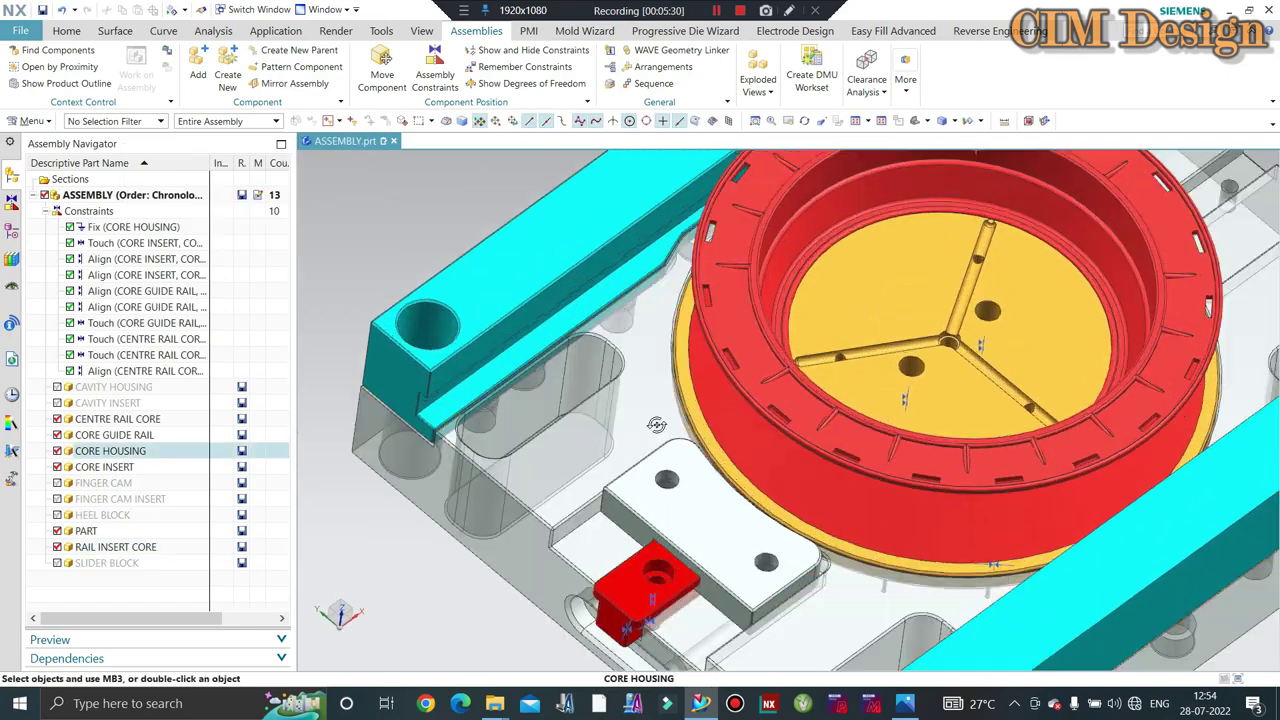
scroll(653, 422, "up", 1)
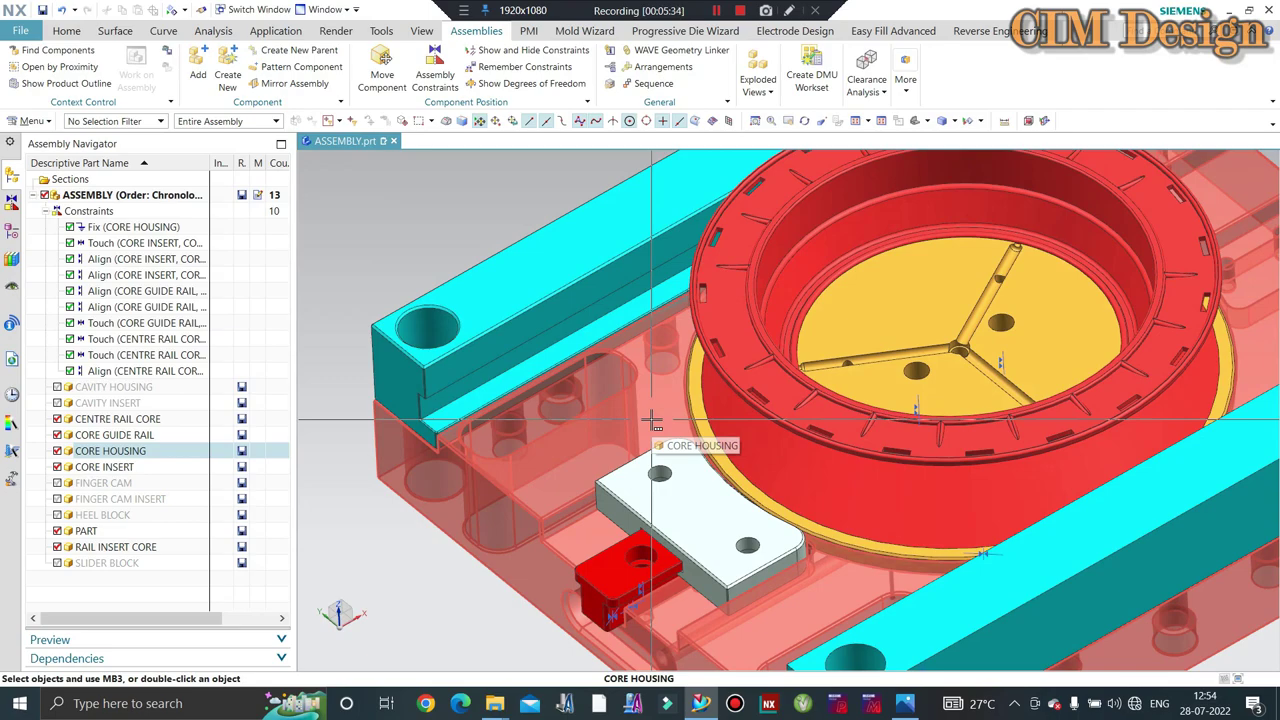
scroll(652, 420, "down", 2)
scroll(660, 490, "down", 1)
mouse_move(660, 490)
middle_mouse_down()
mouse_move(695, 473)
mouse_move(655, 465)
mouse_move(578, 488)
middle_mouse_up()
scroll(652, 463, "up", 3)
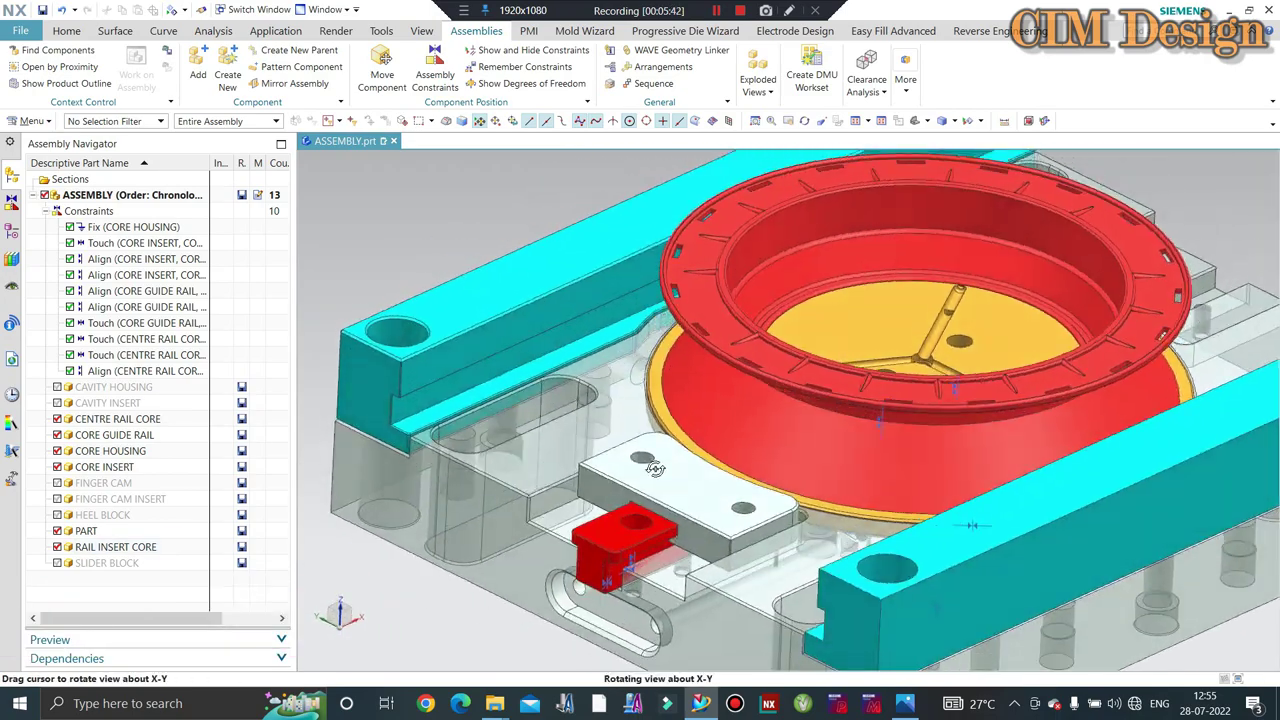
scroll(578, 488, "up", 1)
scroll(660, 459, "up", 1)
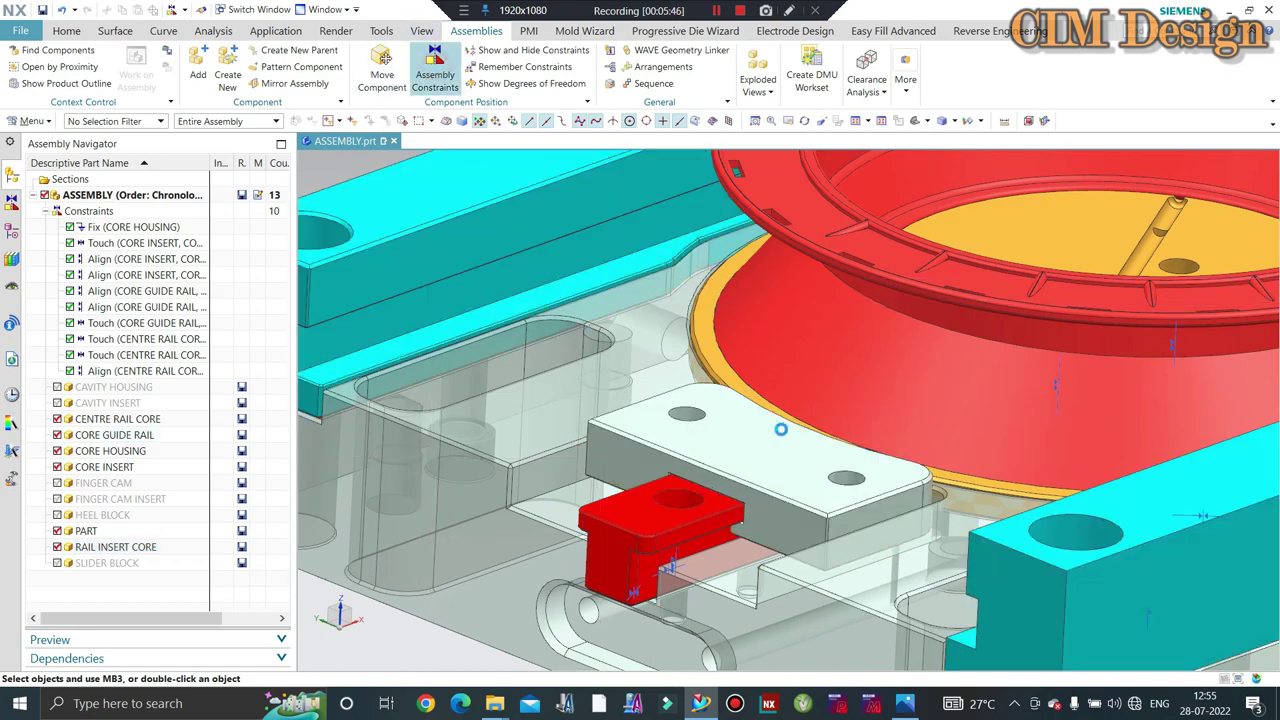
scroll(795, 466, "down", 1)
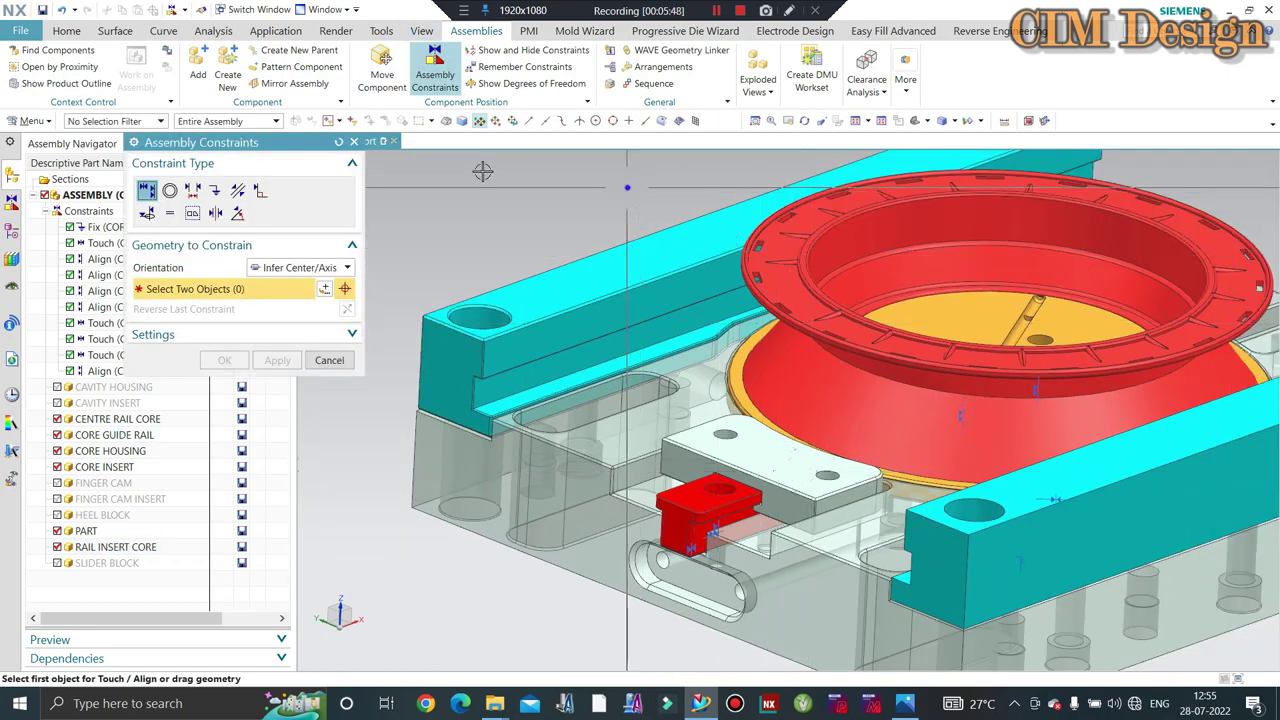
- Orbit and zoom to an oblique top view of the slider and red rail insert core
key("ctrl+alt+f")
scroll(1115, 485, "up", 2)
scroll(1115, 485, "up", 2)
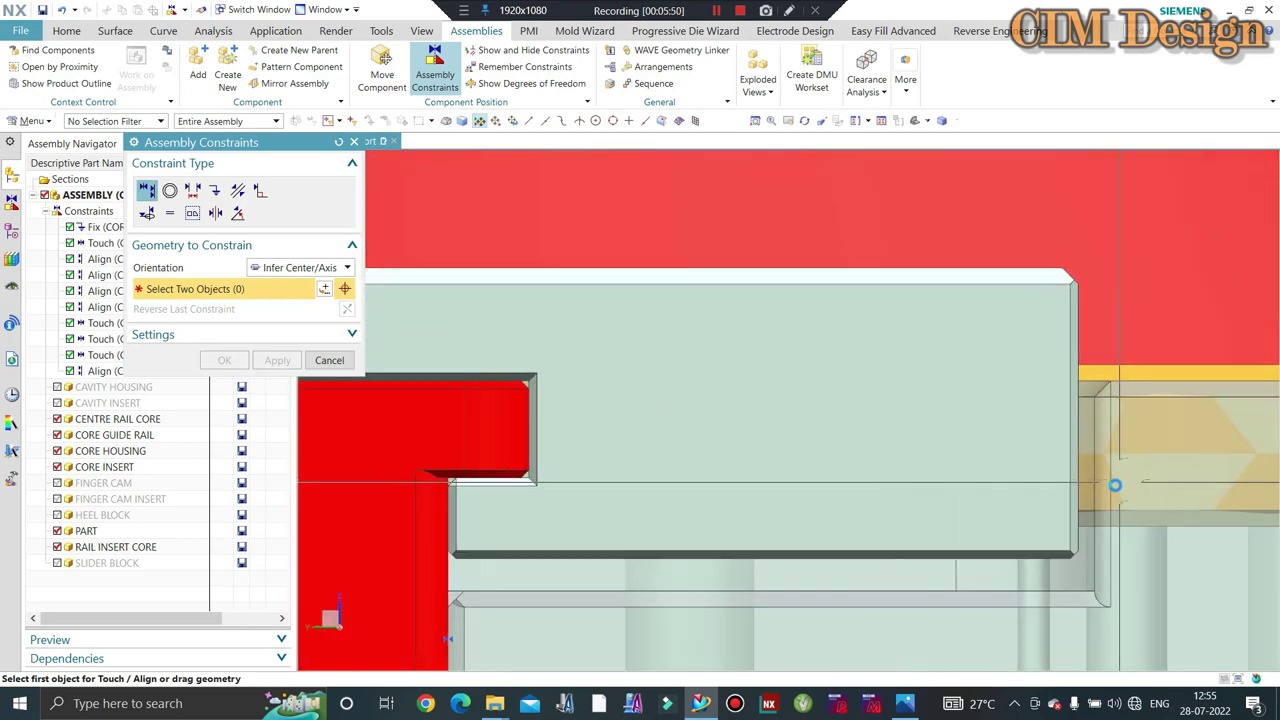
scroll(1115, 485, "down", 2)
scroll(1100, 378, "down", 1)
mouse_move(1100, 378)
middle_mouse_down()
mouse_move(623, 423)
mouse_move(793, 394)
mouse_move(705, 493)
mouse_move(837, 506)
middle_mouse_up()
scroll(637, 421, "down", 2)
scroll(637, 421, "up", 3)
scroll(623, 423, "down", 2)
scroll(623, 423, "down", 2)
scroll(705, 493, "down", 2)
scroll(705, 493, "up", 2)
scroll(705, 493, "down", 2)
scroll(731, 571, "down", 2)
scroll(862, 390, "up", 3)
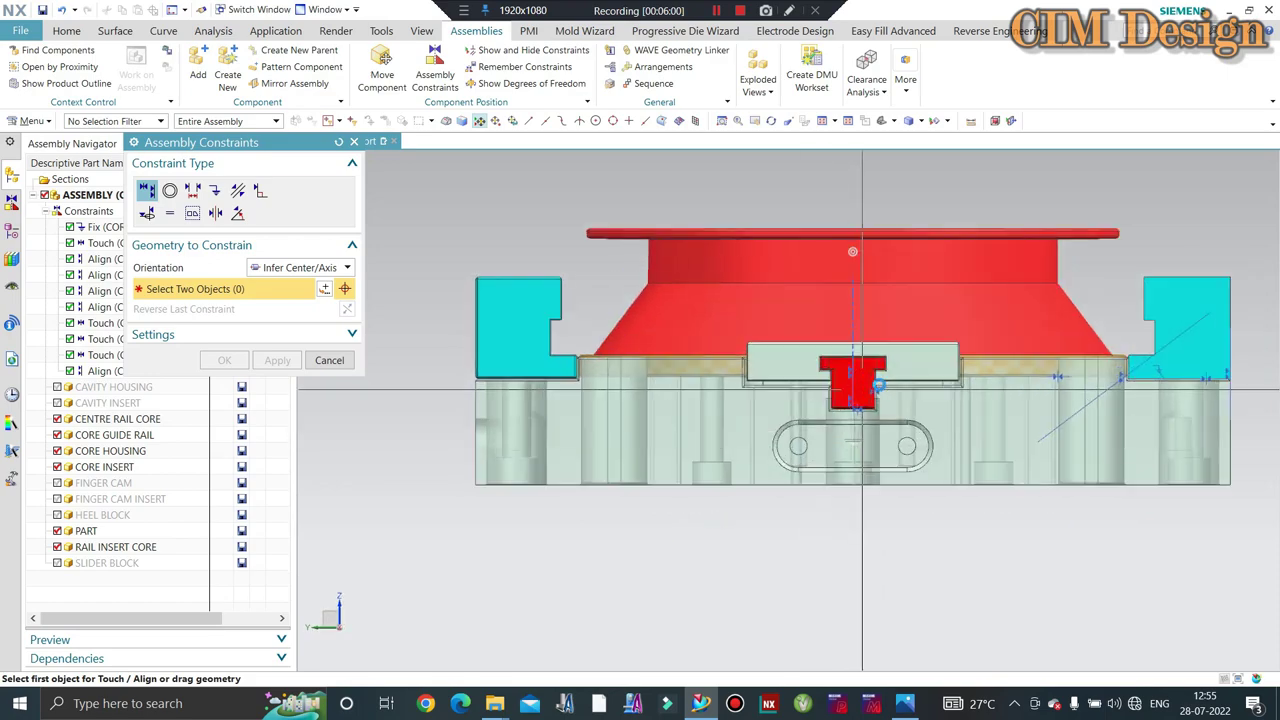
scroll(877, 385, "up", 4)
scroll(543, 380, "up", 1)
scroll(680, 363, "down", 1)
scroll(768, 366, "down", 3)
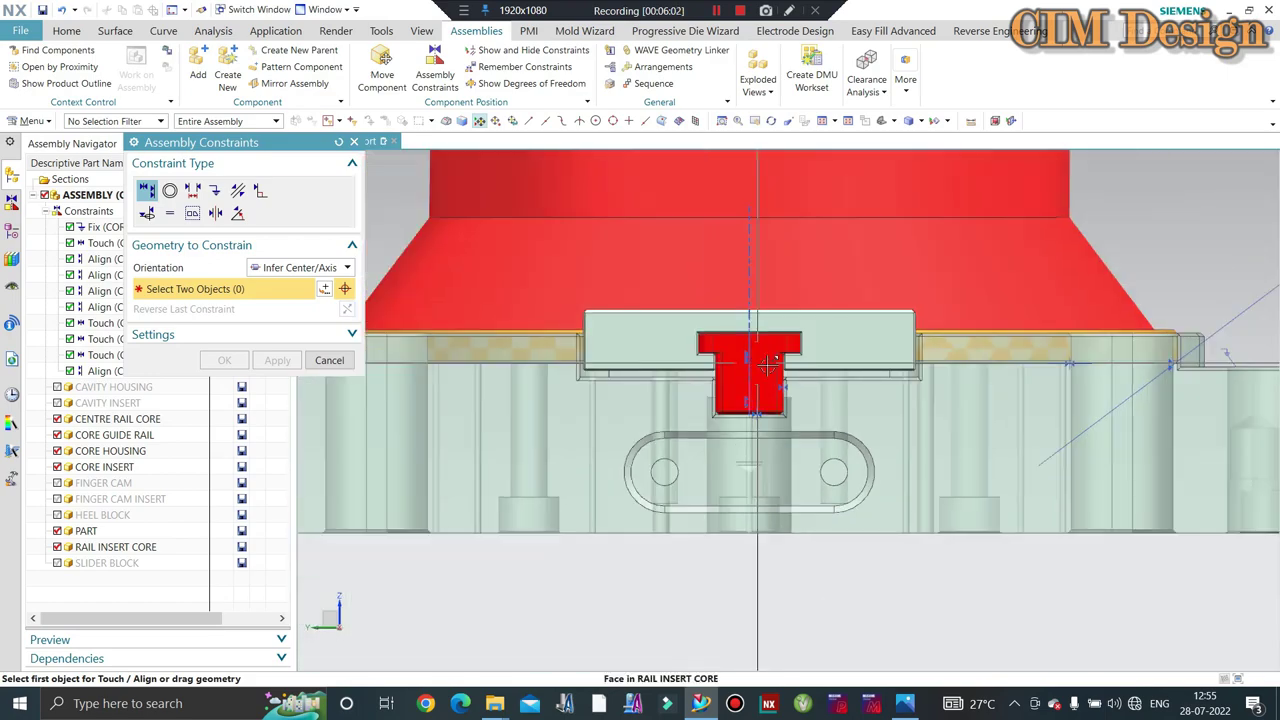
scroll(768, 366, "down", 2)
scroll(768, 366, "down", 1)
middle_click_drag(768, 366, 629, 441)
scroll(629, 441, "up", 2)
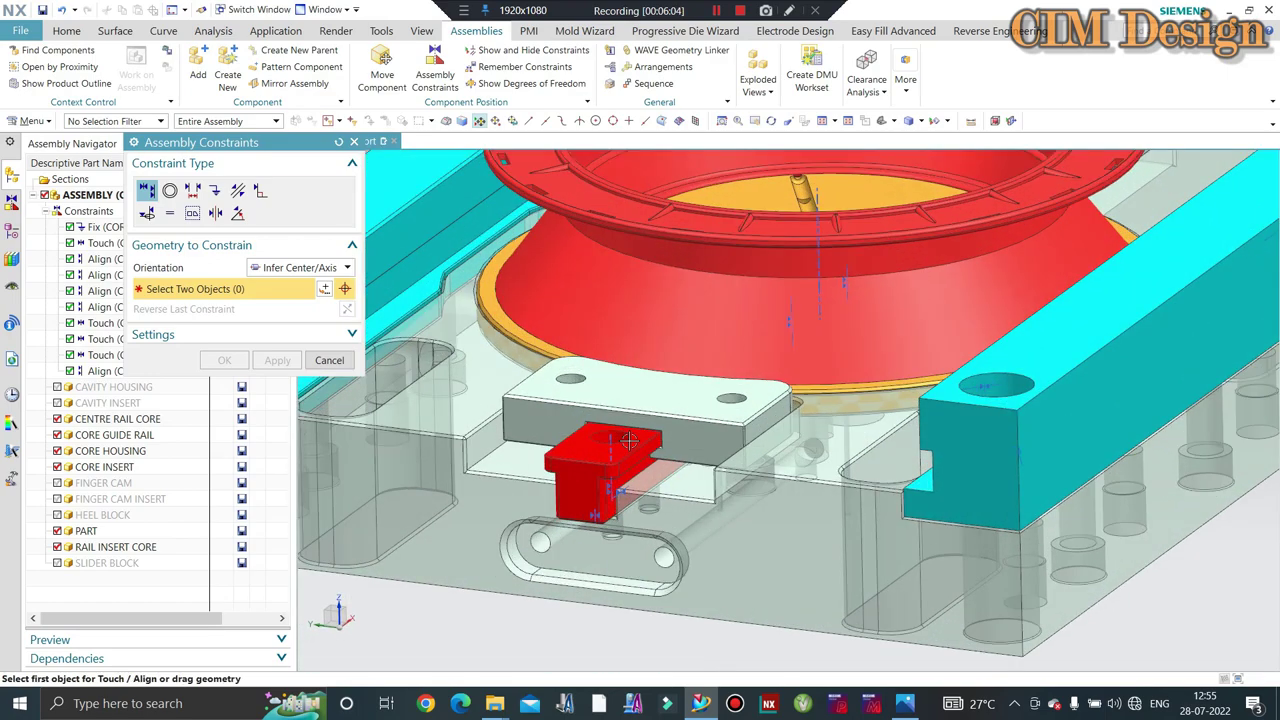
scroll(629, 441, "up", 2)
scroll(687, 436, "up", 2)
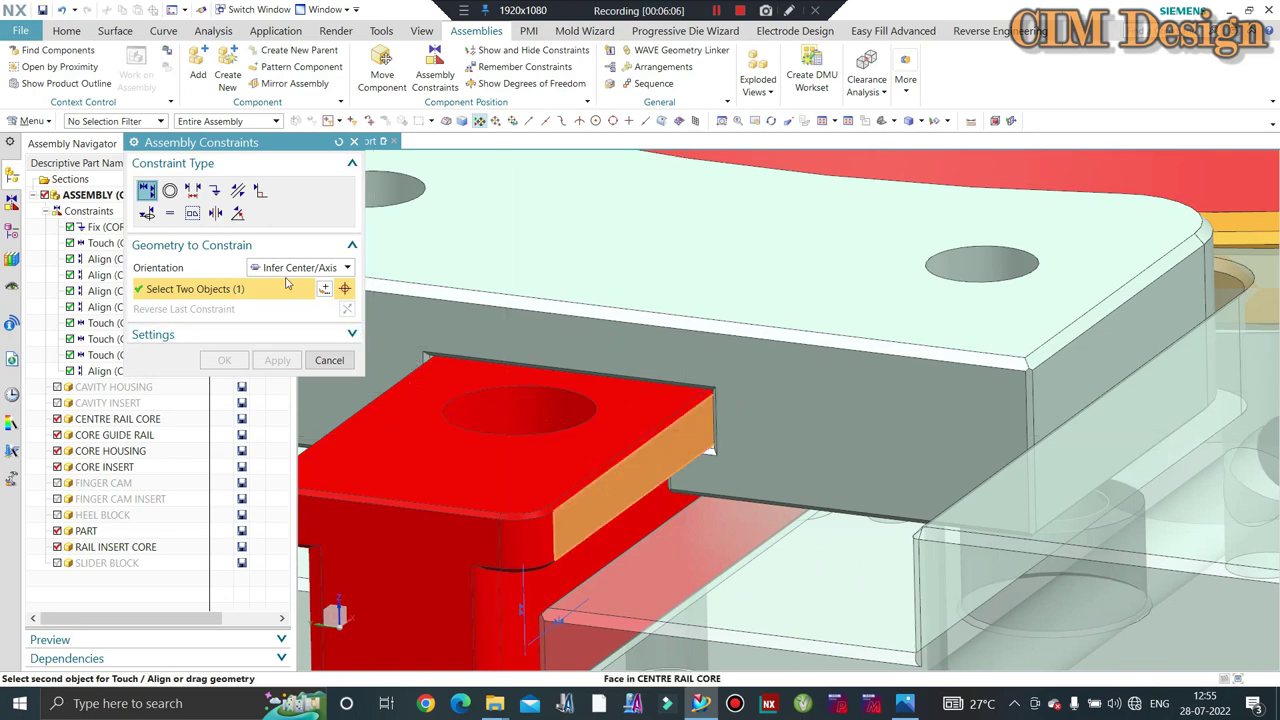
- Touch-constrain the red block's side face to the centre rail core face picked via QuickPick
left_click(354, 141)
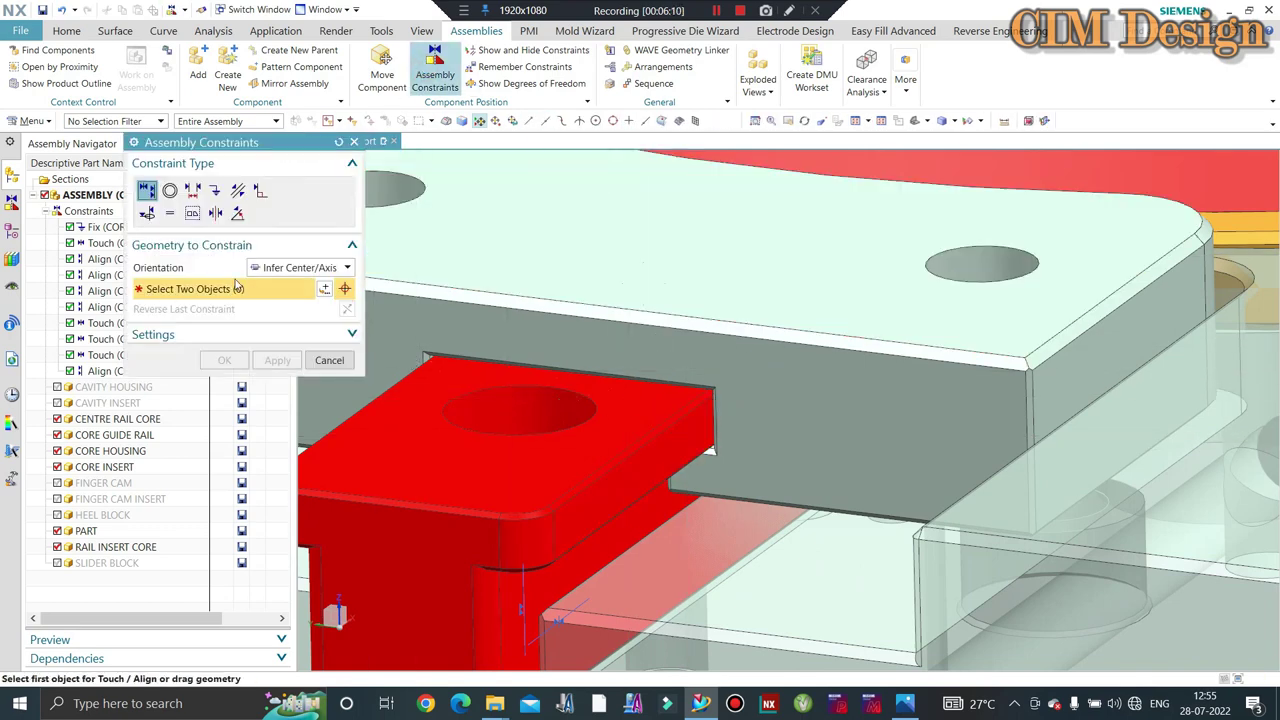
left_click(275, 299)
scroll(686, 432, "up", 2)
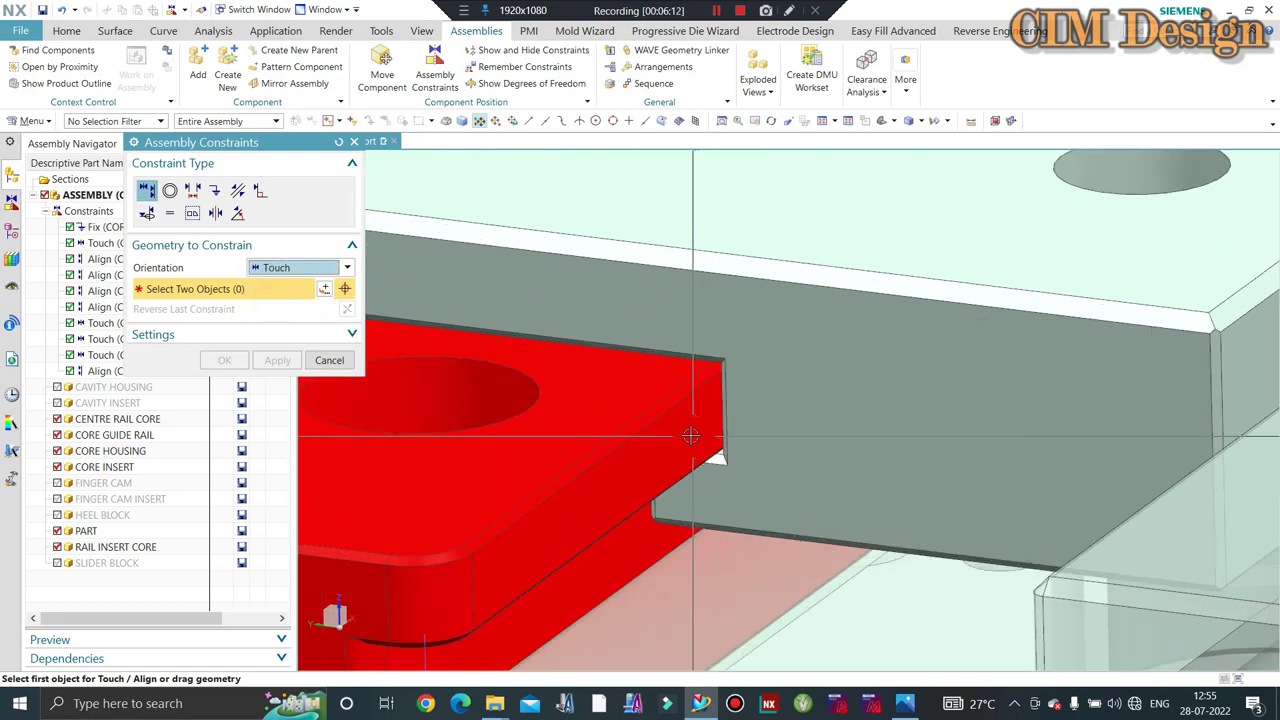
left_click(690, 430)
scroll(746, 392, "up", 2)
right_click(751, 390)
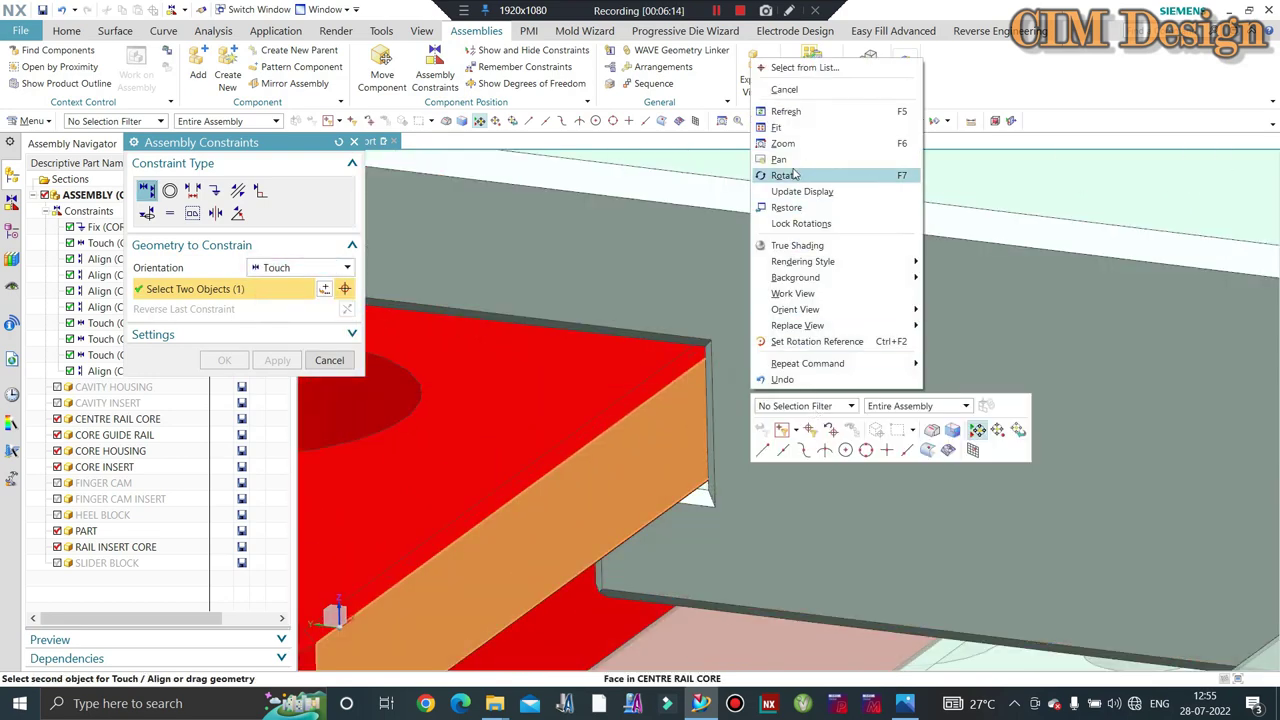
left_click(797, 68)
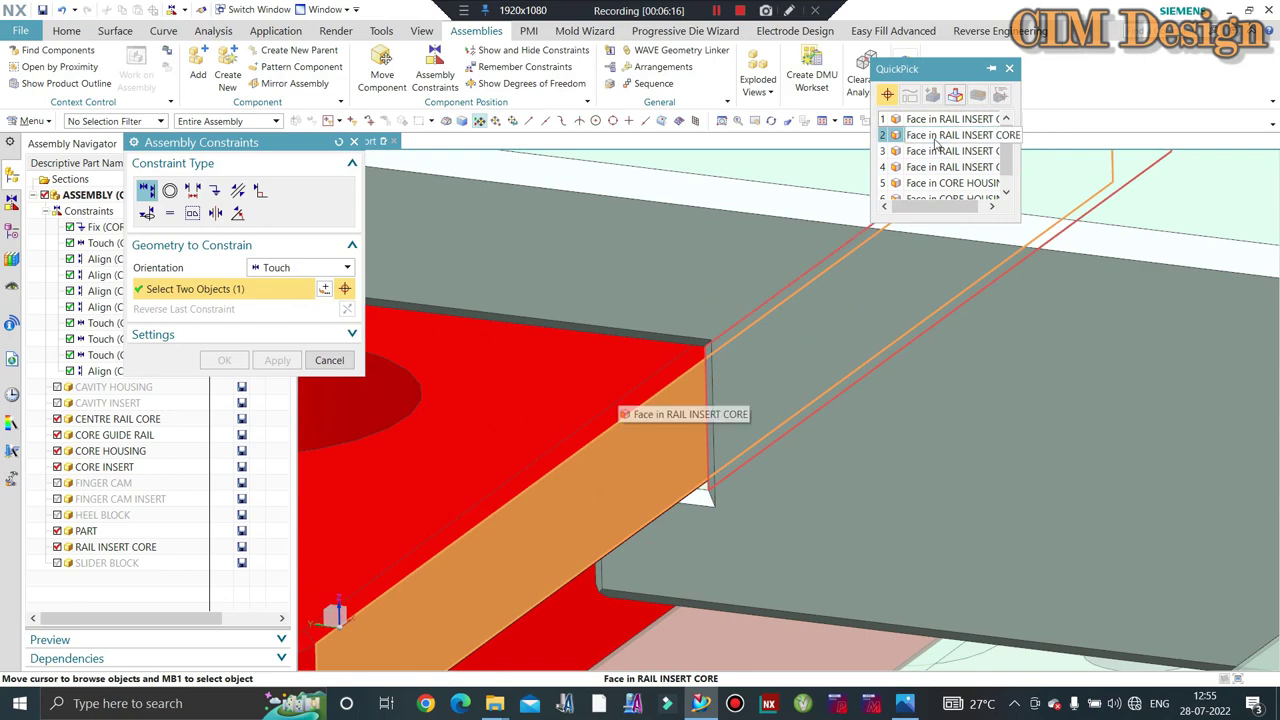
left_click(933, 136)
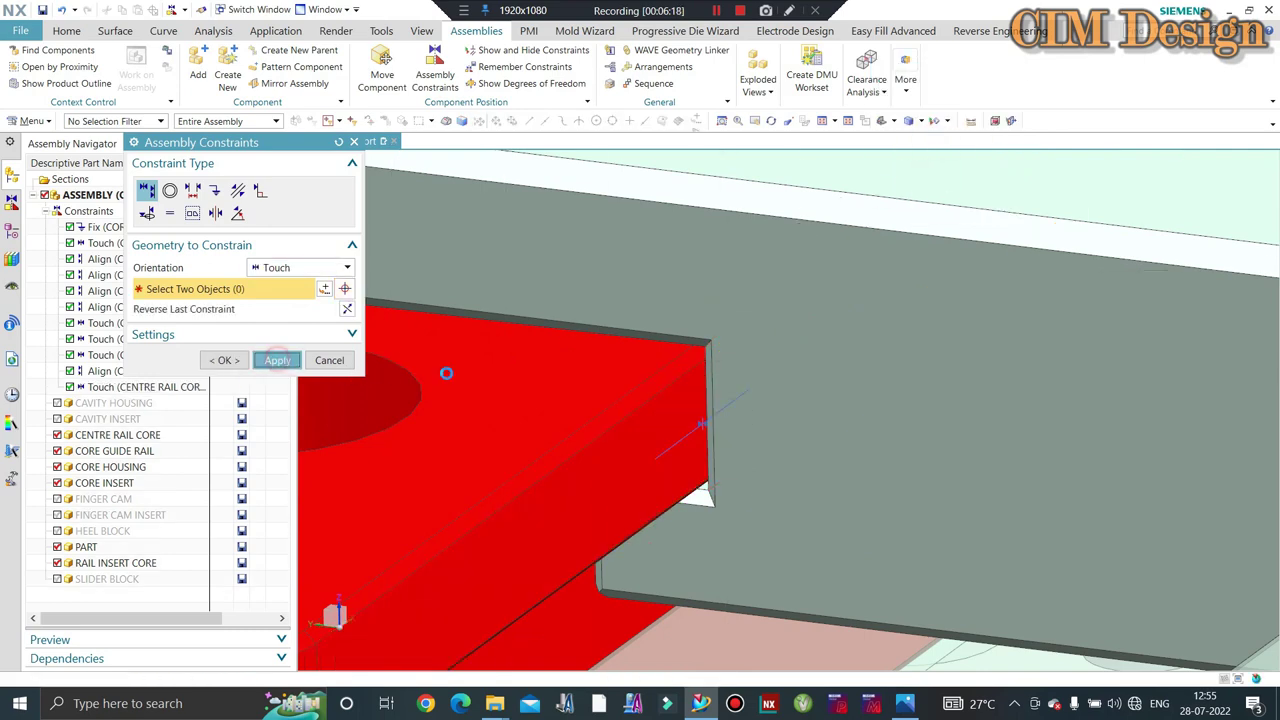
scroll(750, 380, "up", 2)
- Return to an isometric close-up of the red rail insert core
scroll(735, 360, "up", 2)
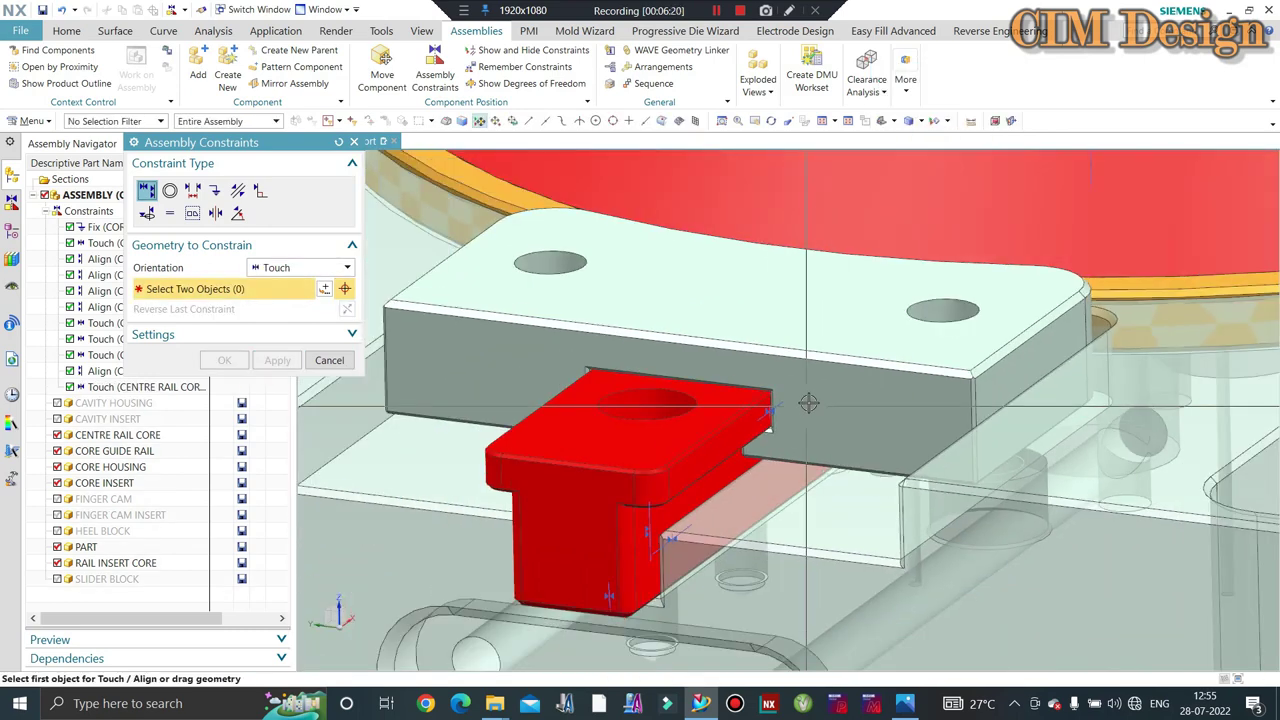
scroll(725, 350, "up", 1)
scroll(720, 347, "up", 2)
key("ctrl+alt+f")
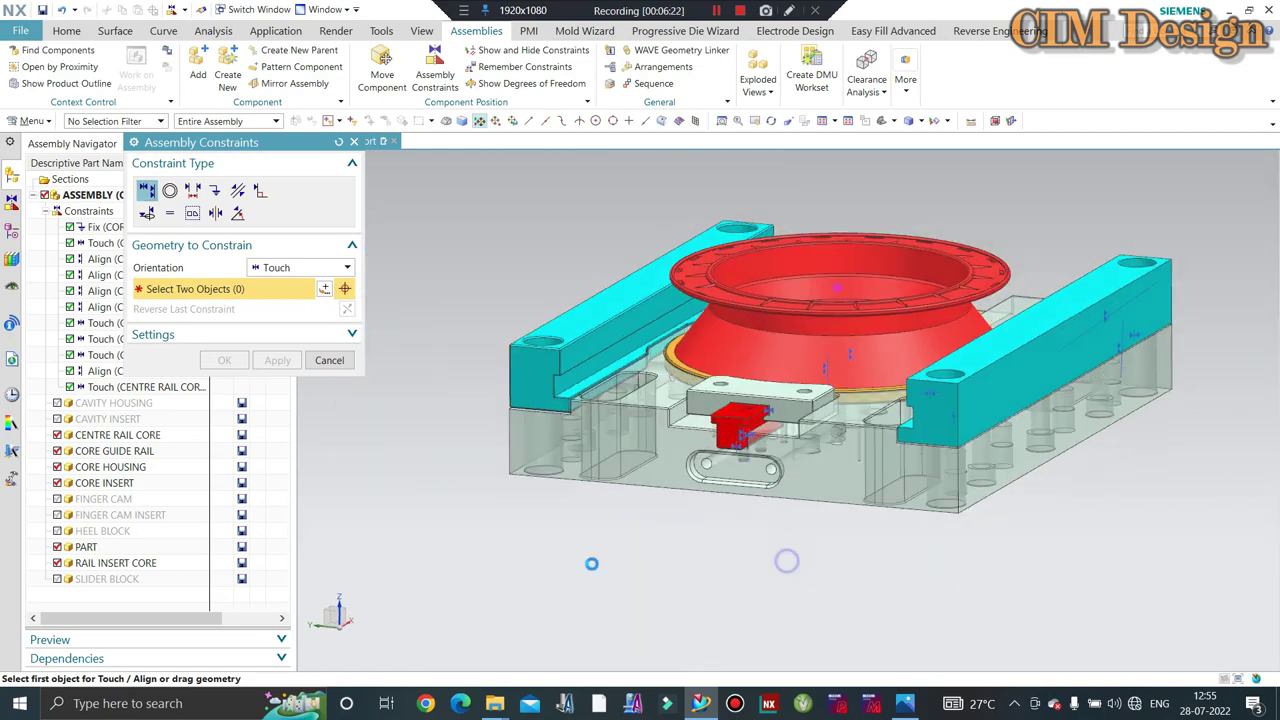
scroll(860, 320, "down", 3)
scroll(872, 299, "down", 2)
scroll(872, 299, "up", 2)
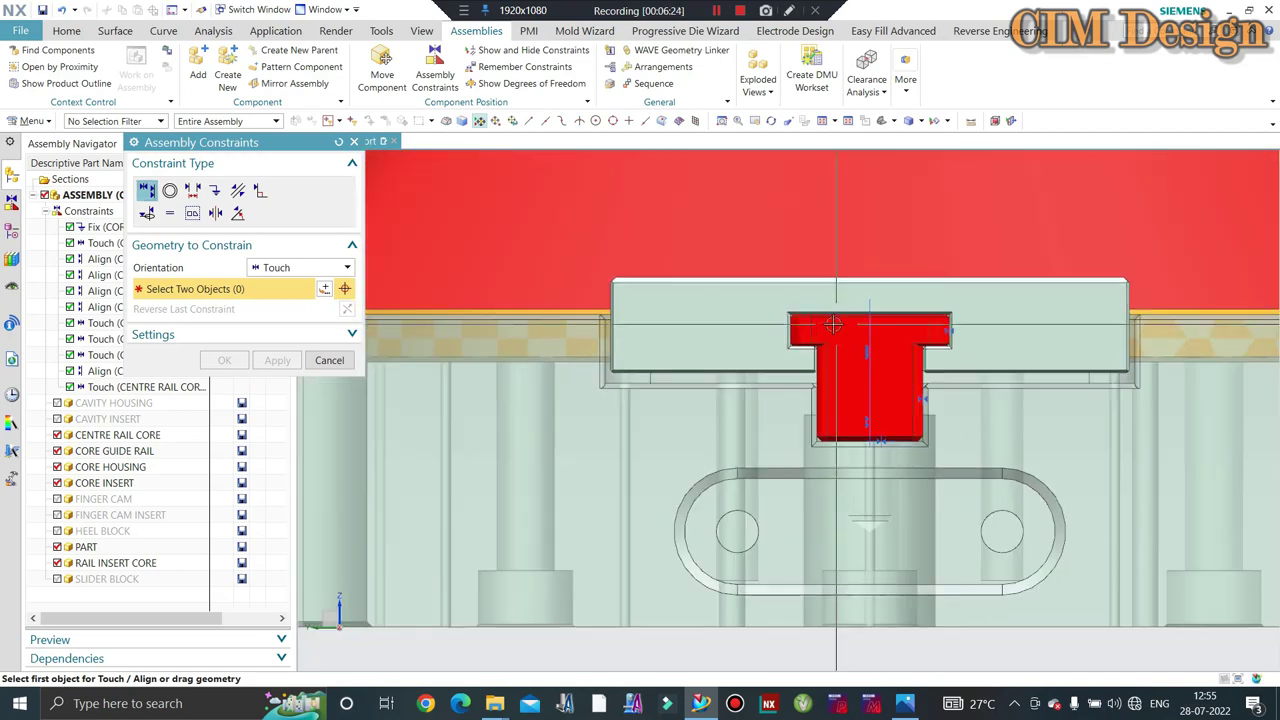
middle_click_drag(872, 299, 749, 403)
scroll(672, 573, "down", 3)
scroll(672, 573, "down", 3)
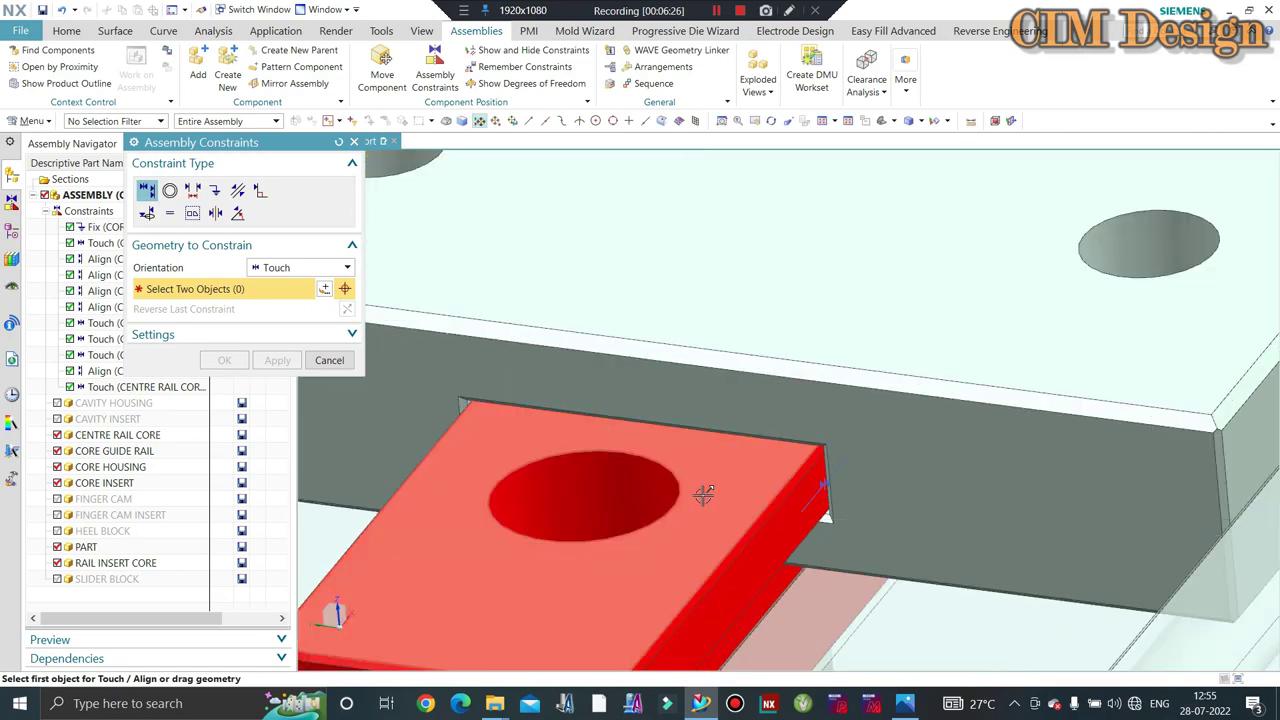
- Touch the CENTRE RAIL CORE face to the RAIL INSERT CORE face chosen from QuickPick
left_click(720, 471)
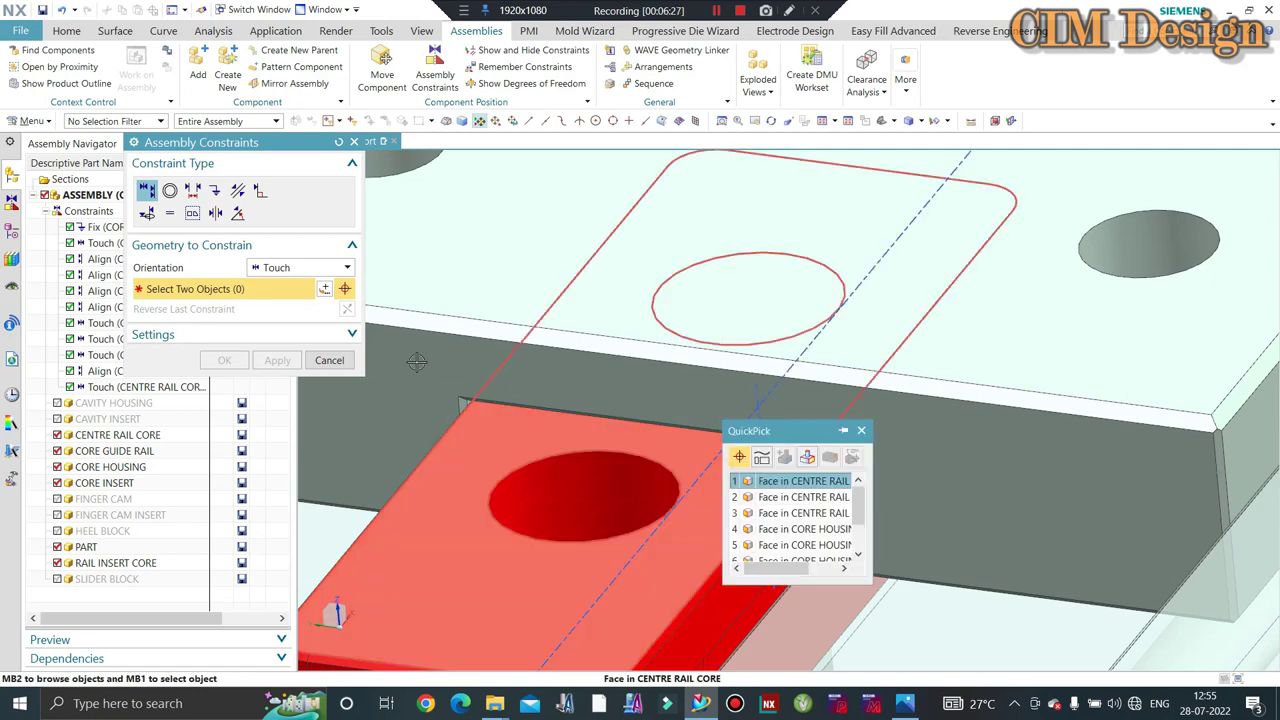
left_click(795, 483)
right_click(668, 400)
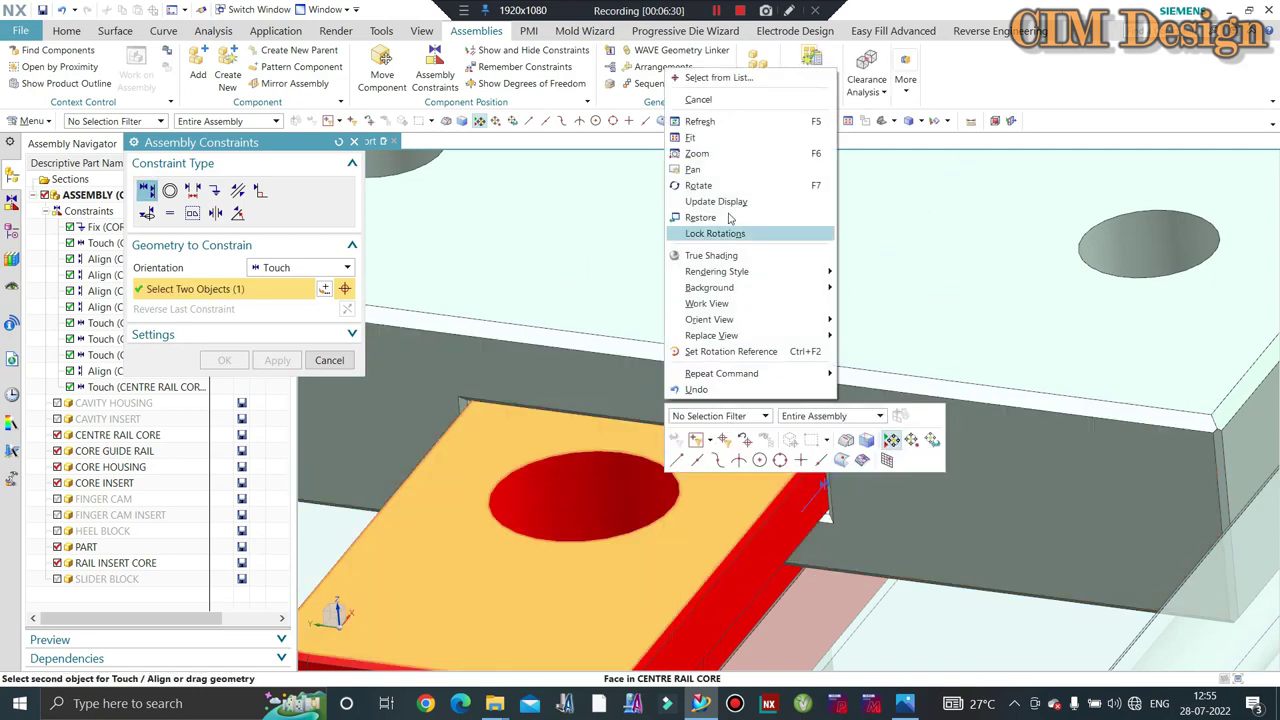
left_click(730, 78)
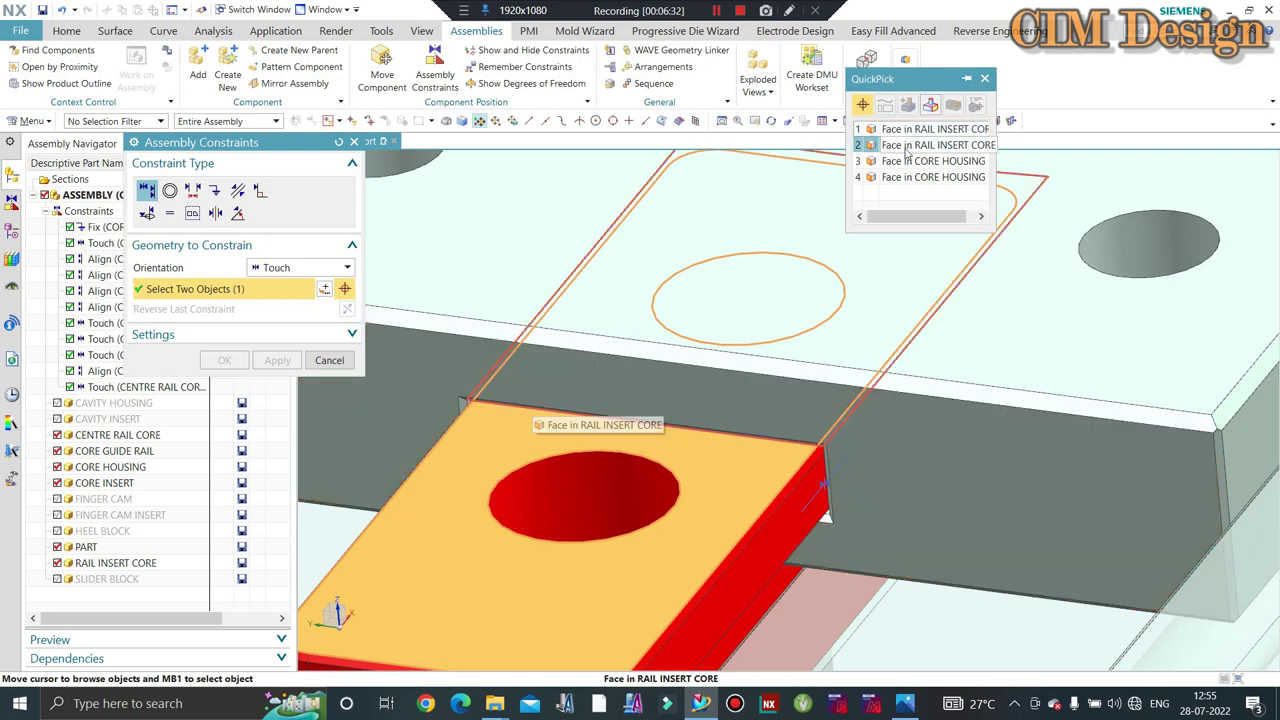
left_click(904, 148)
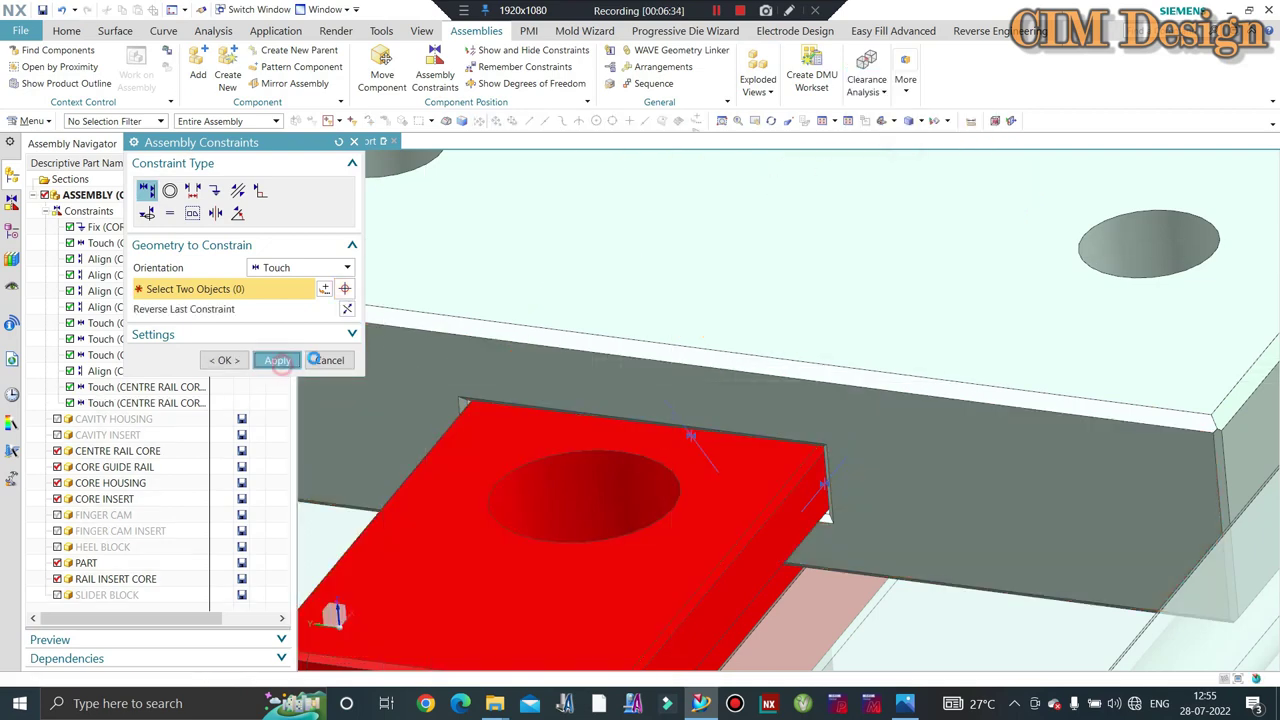
- Close the constraint command and check the rail insert core's remaining degrees of freedom
left_click(329, 361)
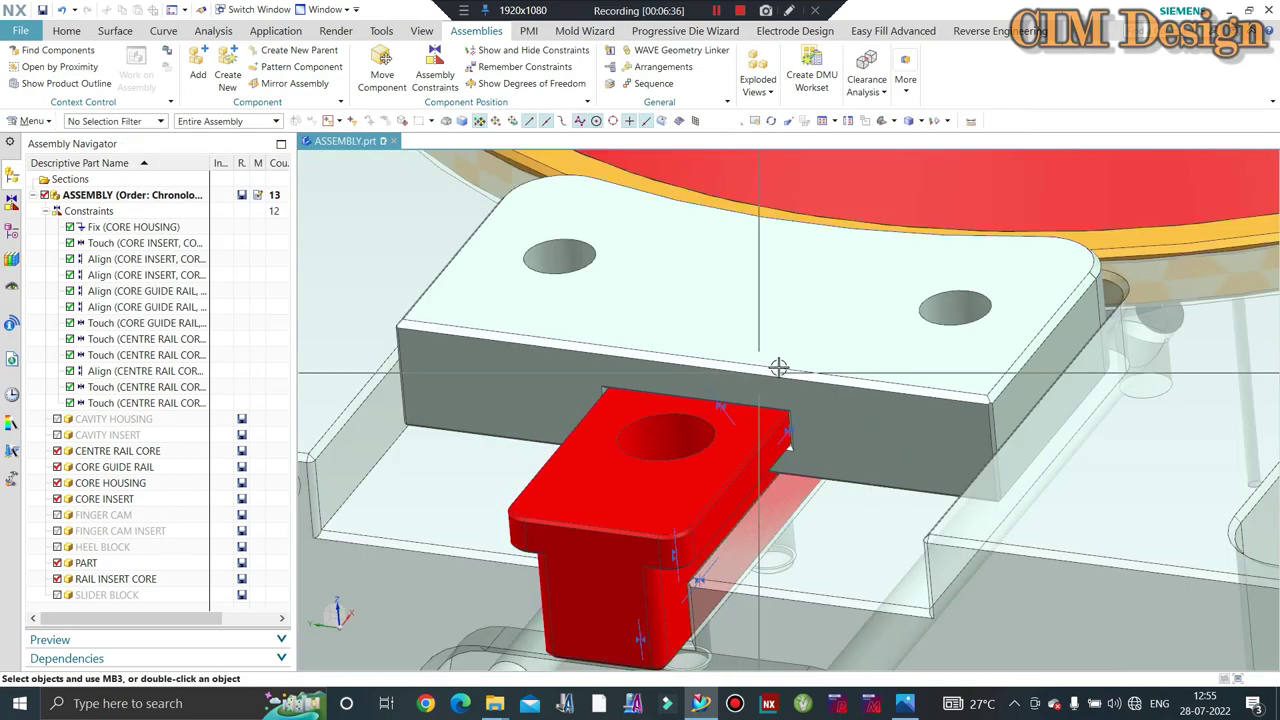
scroll(720, 311, "down", 3)
scroll(720, 311, "up", 4)
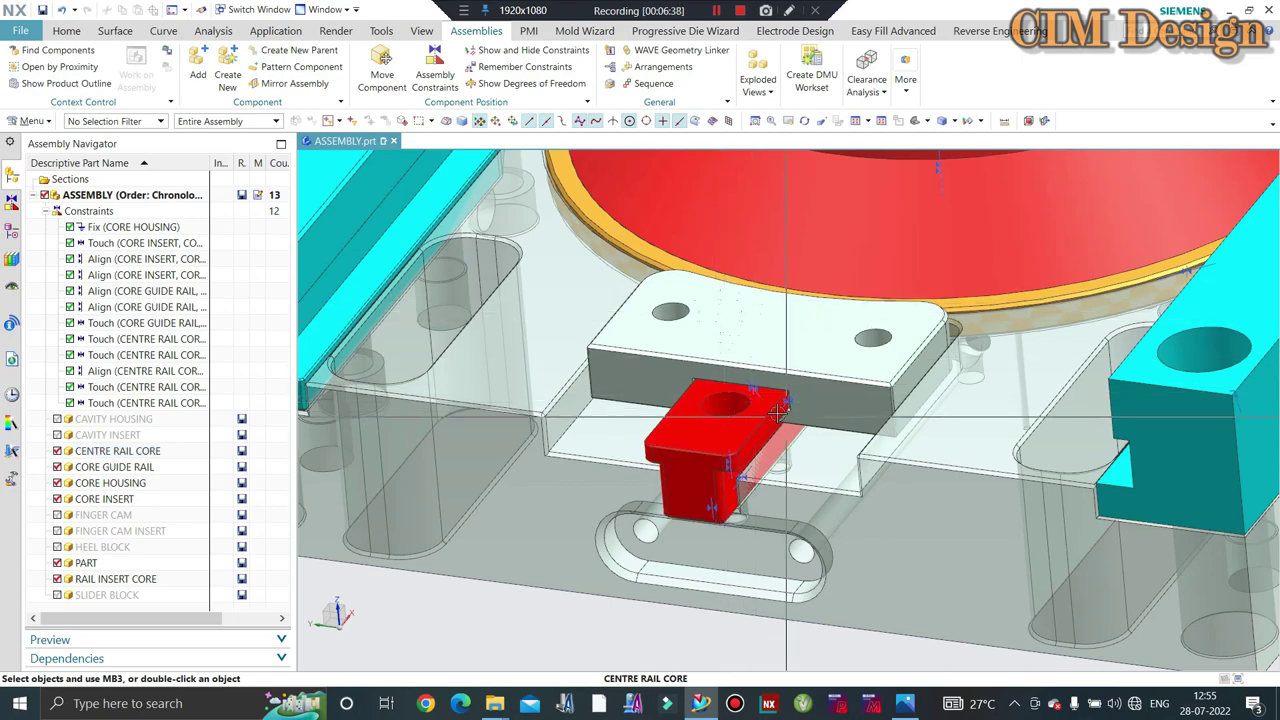
scroll(710, 456, "up", 1)
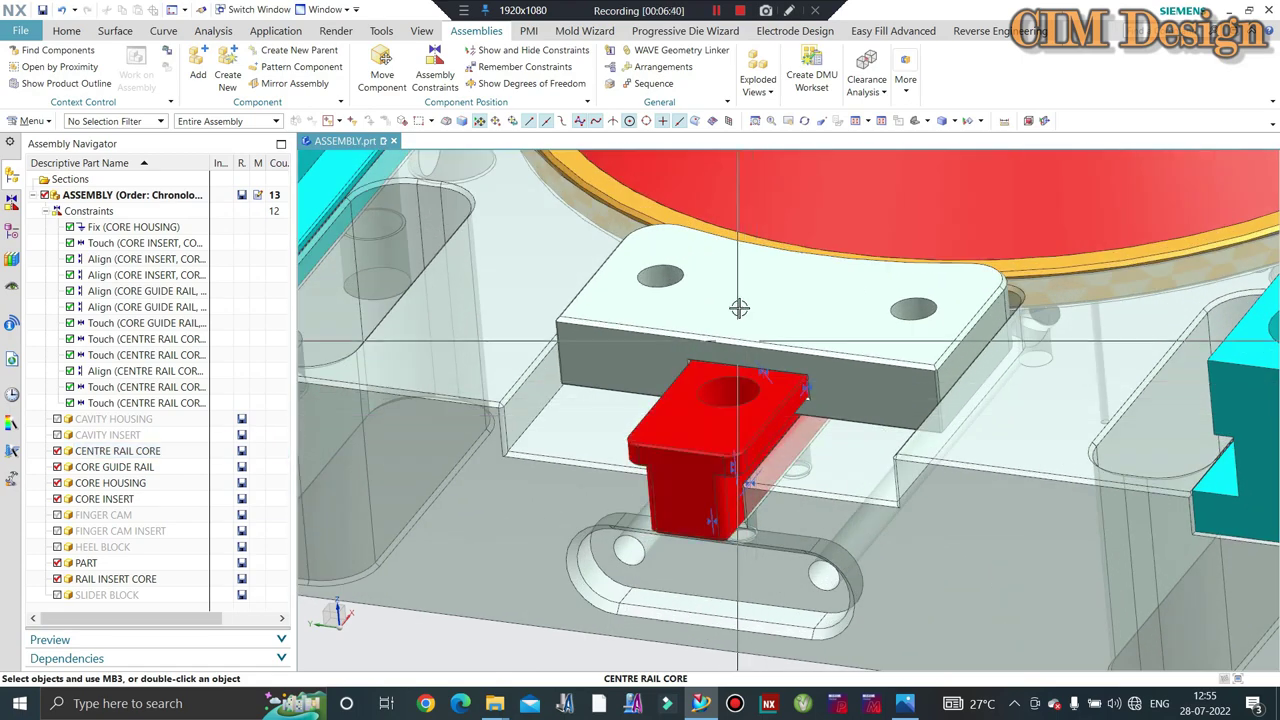
scroll(709, 277, "down", 2)
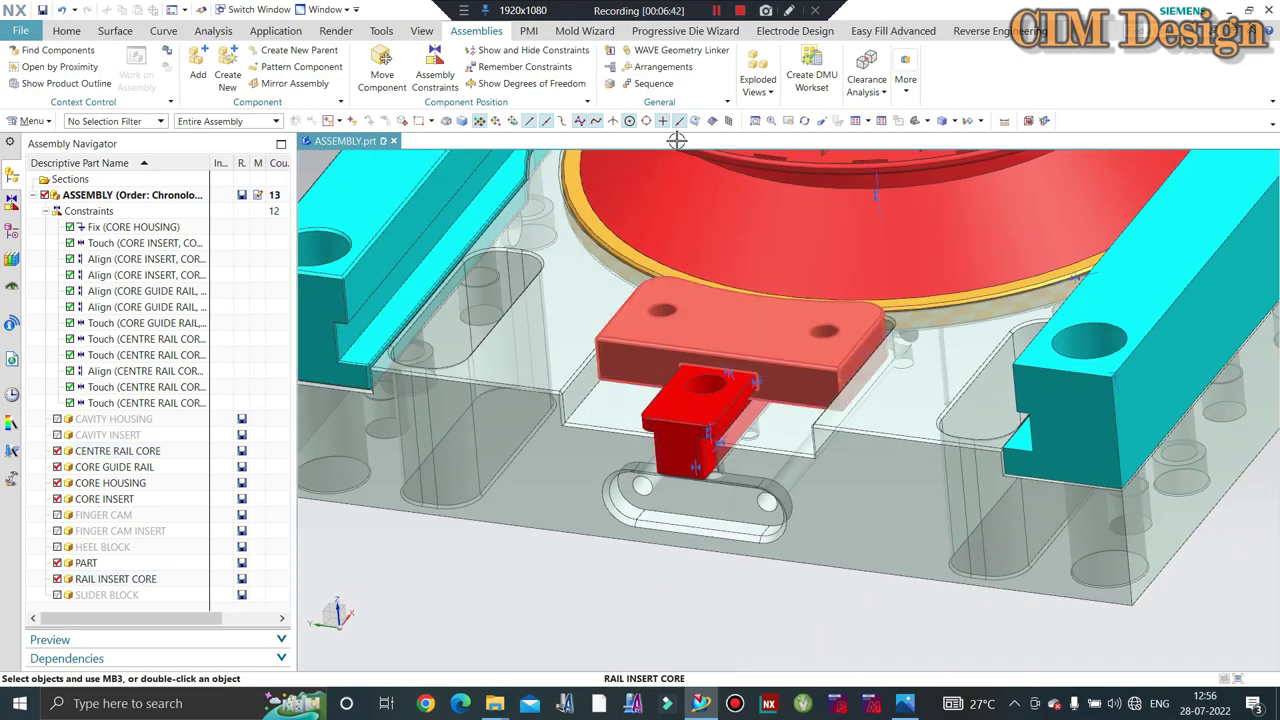
left_click(537, 84)
left_click(711, 313)
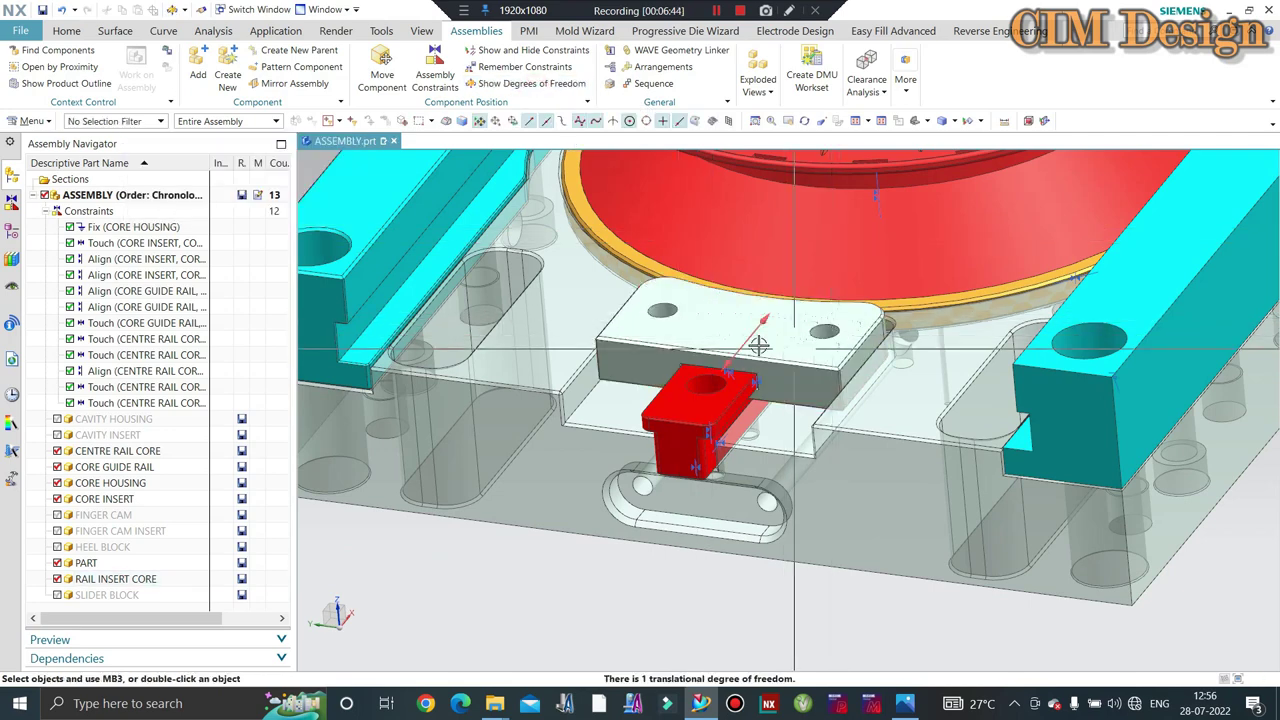
scroll(759, 345, "up", 3)
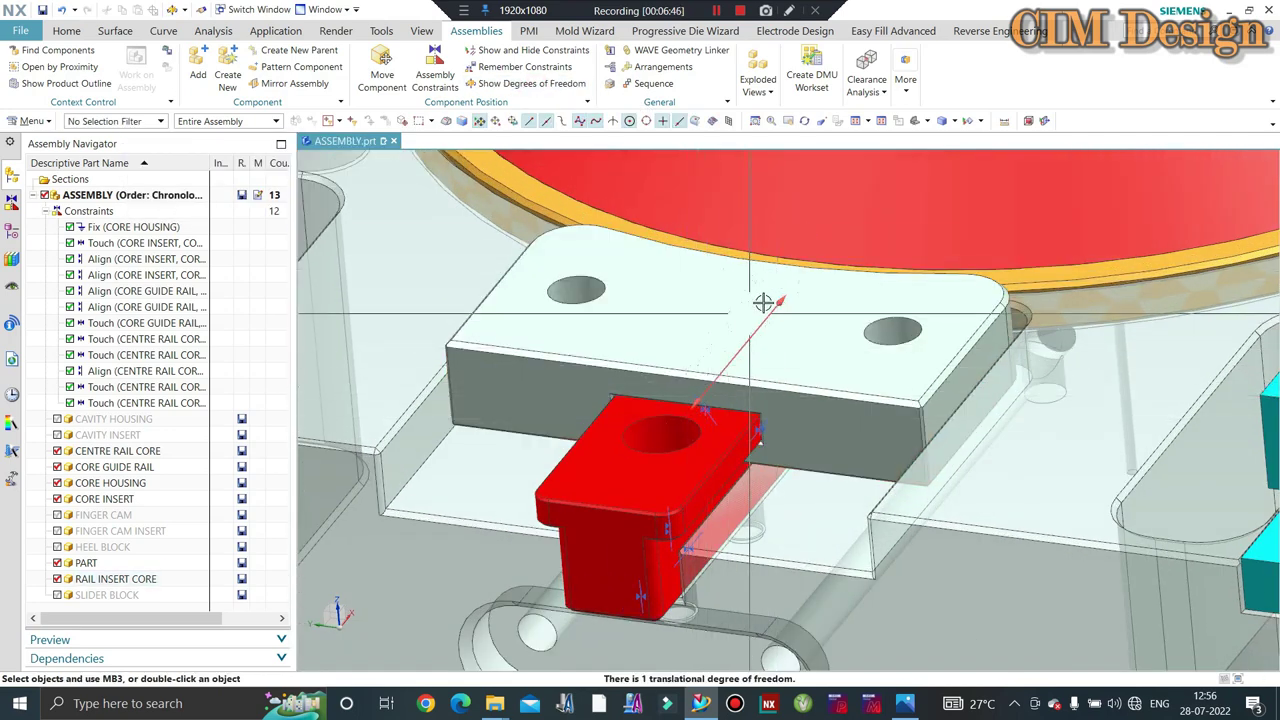
scroll(723, 371, "down", 3)
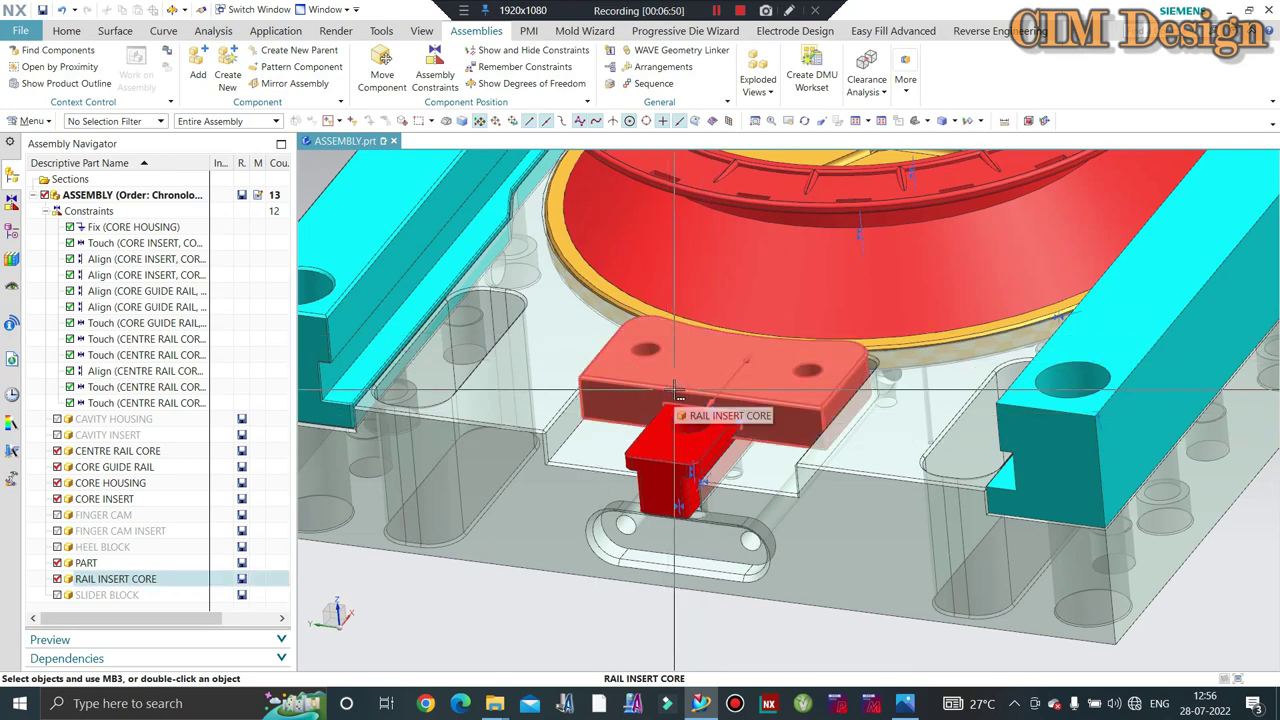
scroll(708, 326, "up", 2)
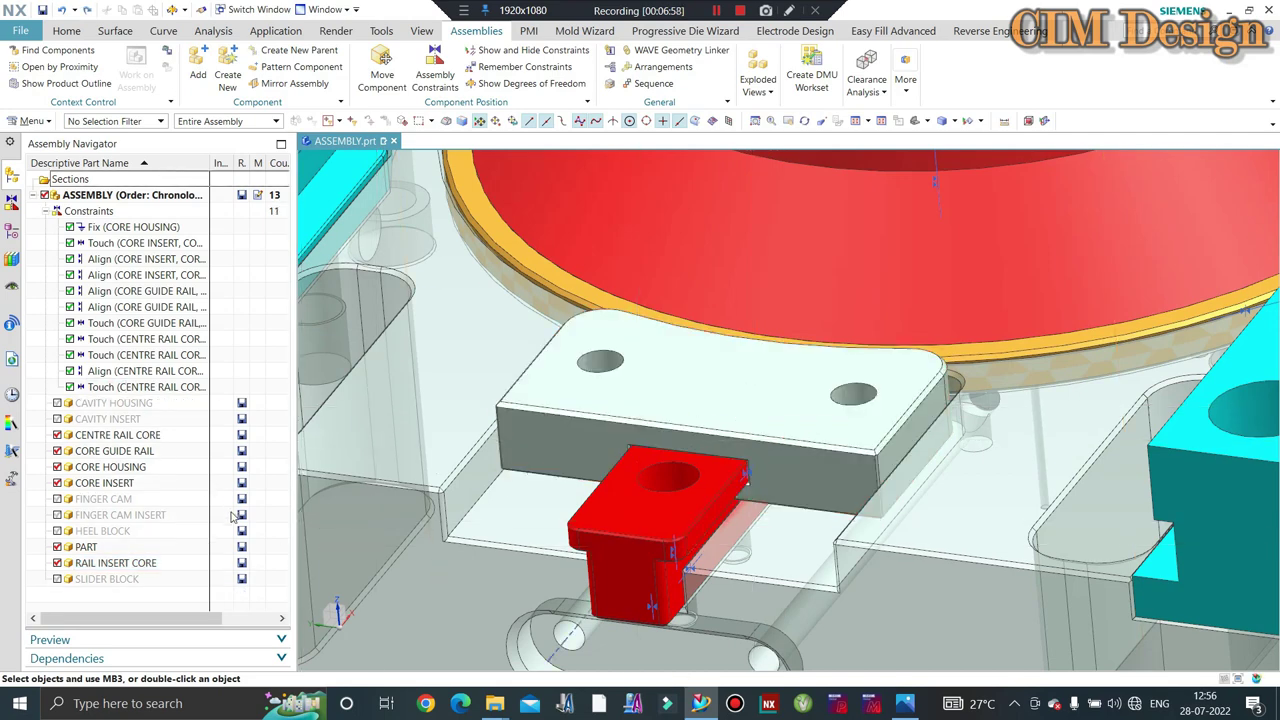
- Redo the touch constraint between the rail insert core and centre rail core
key("ctrl+y")
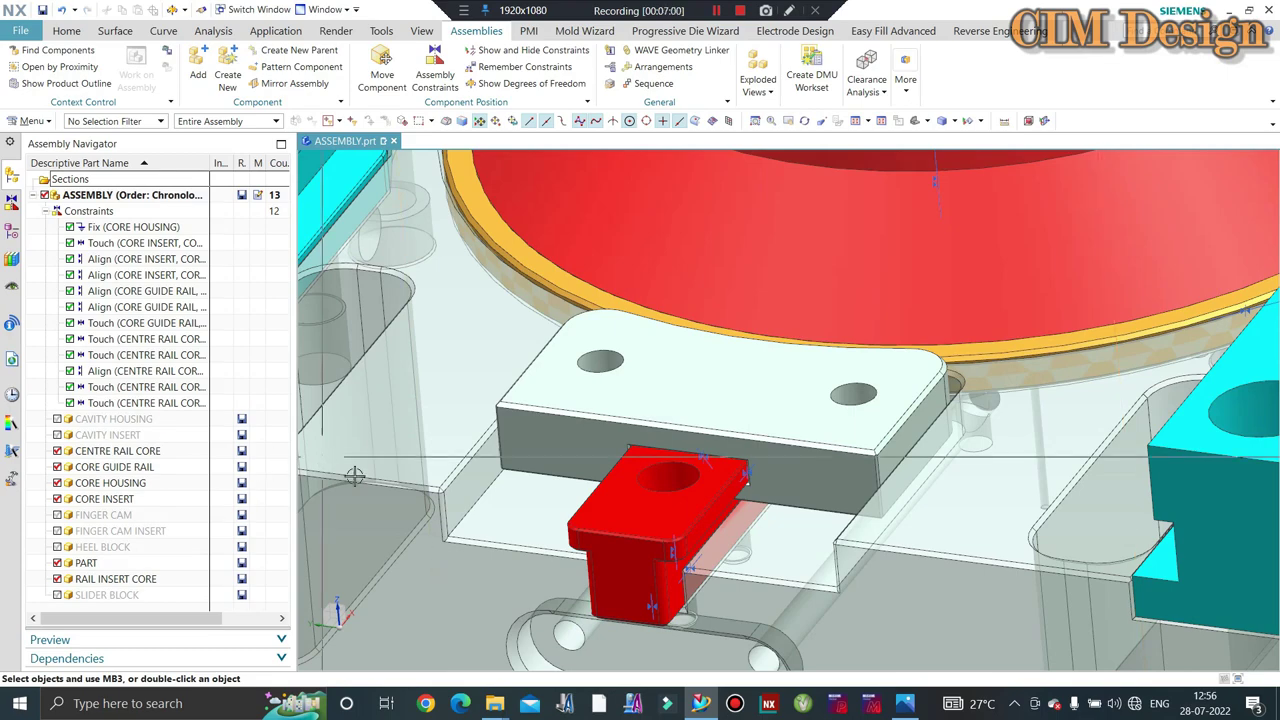
scroll(355, 476, "down", 3)
scroll(586, 423, "down", 3)
mouse_move(586, 423)
middle_mouse_down()
mouse_move(803, 450)
mouse_move(769, 473)
middle_mouse_up()
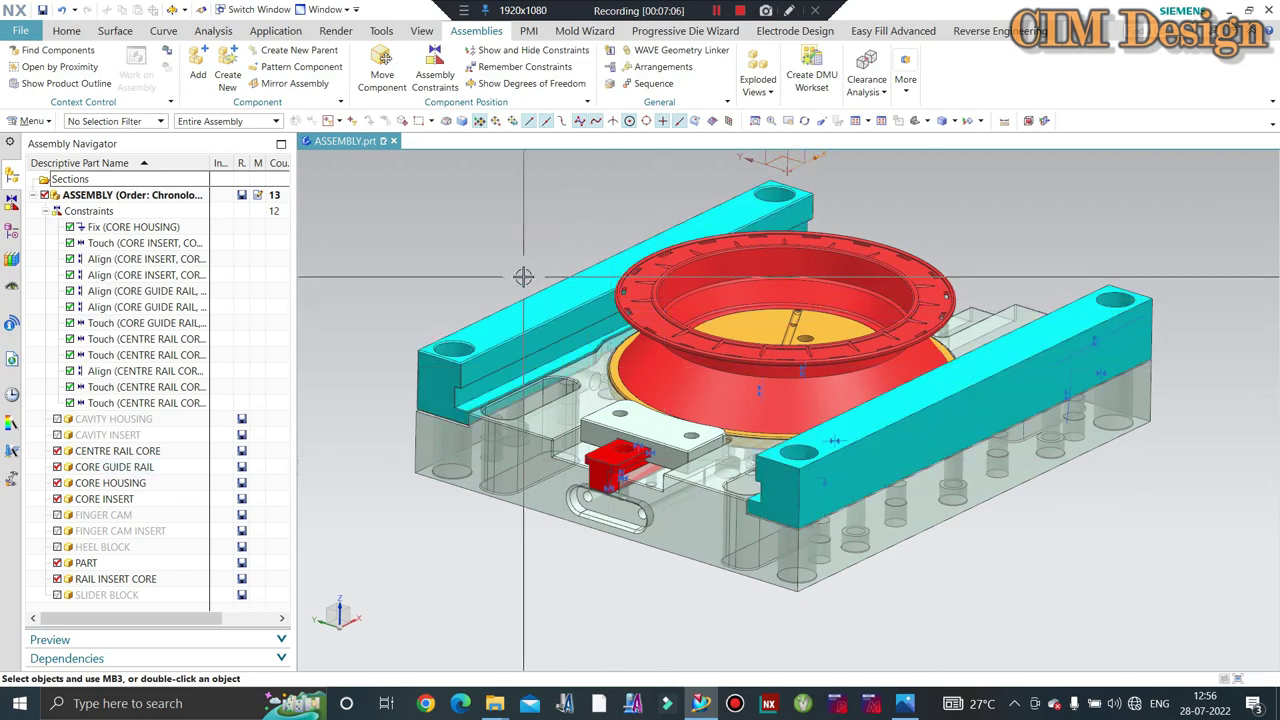
- Invert the shown parts and bring up selection of hidden parts to show
key("ctrl+shift+b")
key("ctrl+b")
mouse_move(524, 377)
middle_mouse_down()
mouse_move(723, 315)
mouse_move(841, 368)
mouse_move(594, 417)
middle_mouse_up()
- Show the SLIDER BLOCK among the core-side parts and start a new assembly constraint
left_click(832, 344)
middle_click(832, 344)
scroll(594, 417, "up", 3)
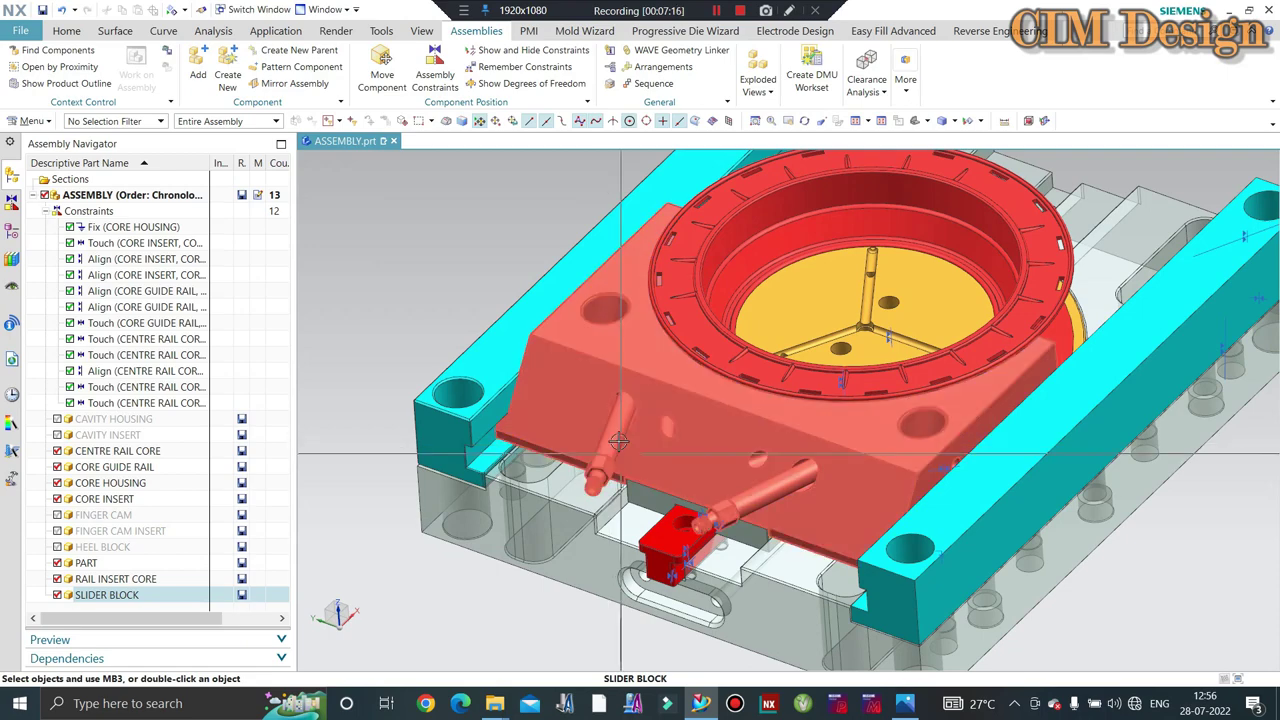
scroll(595, 474, "down", 3)
middle_click_drag(595, 474, 637, 404)
scroll(637, 404, "up", 3)
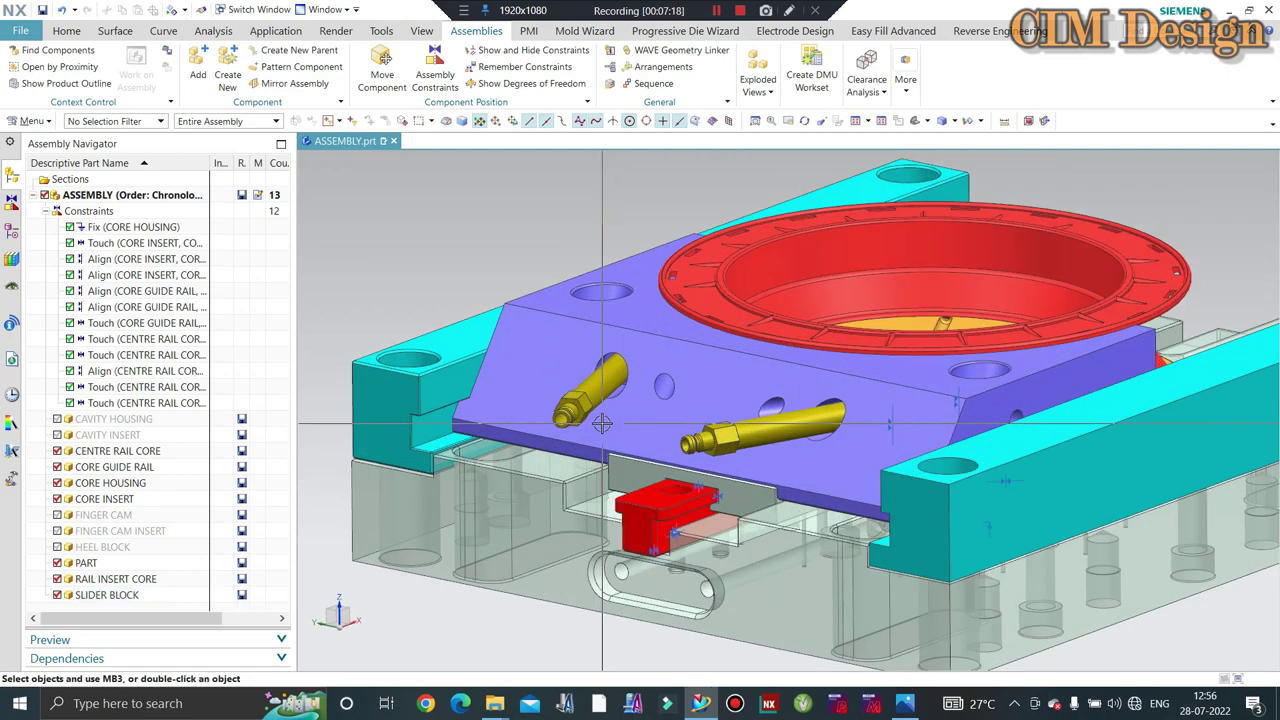
scroll(637, 404, "down", 2)
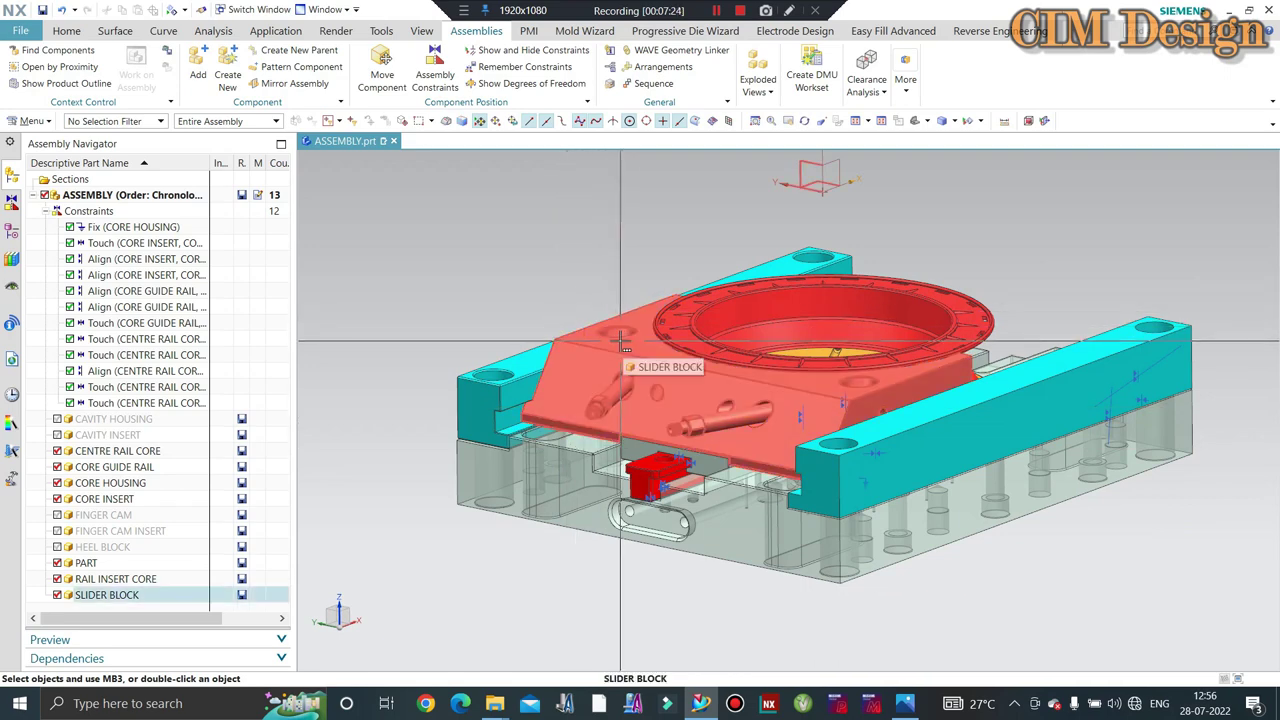
left_click(434, 84)
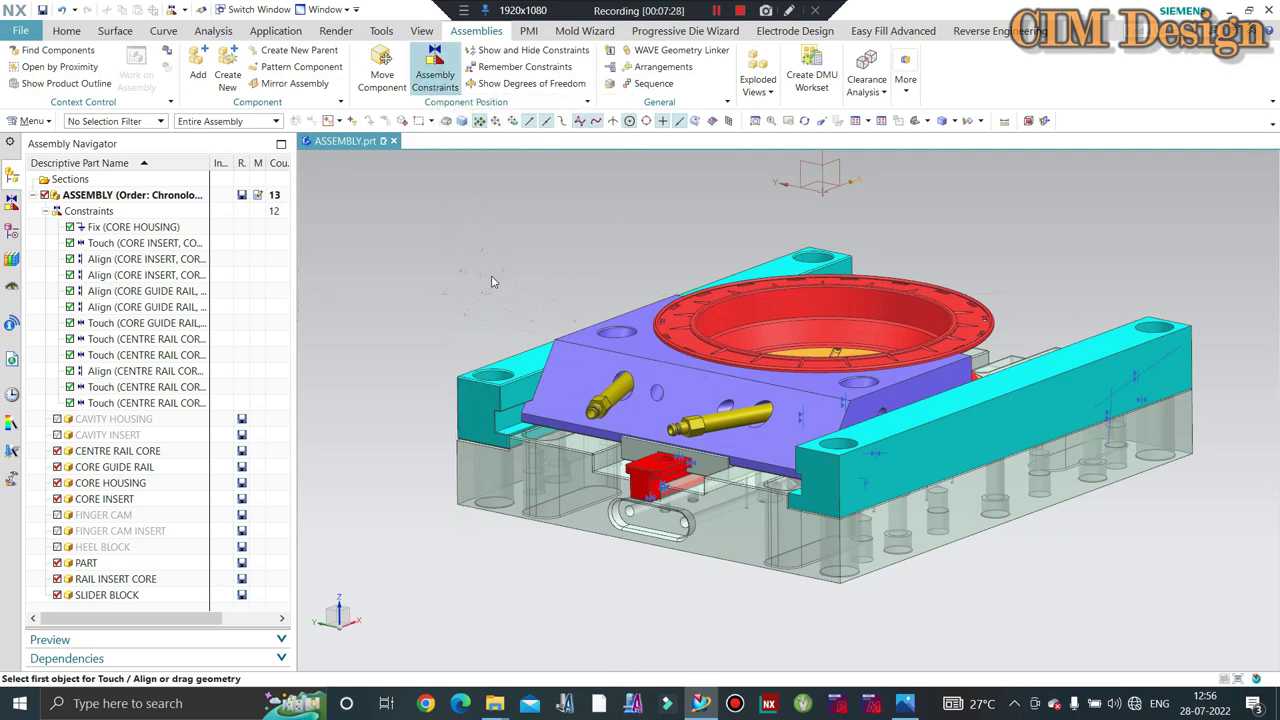
- Touch the core guide rail's vertical face to the SLIDER BLOCK face picked via QuickPick
key("ctrl+alt+f")
scroll(633, 397, "down", 3)
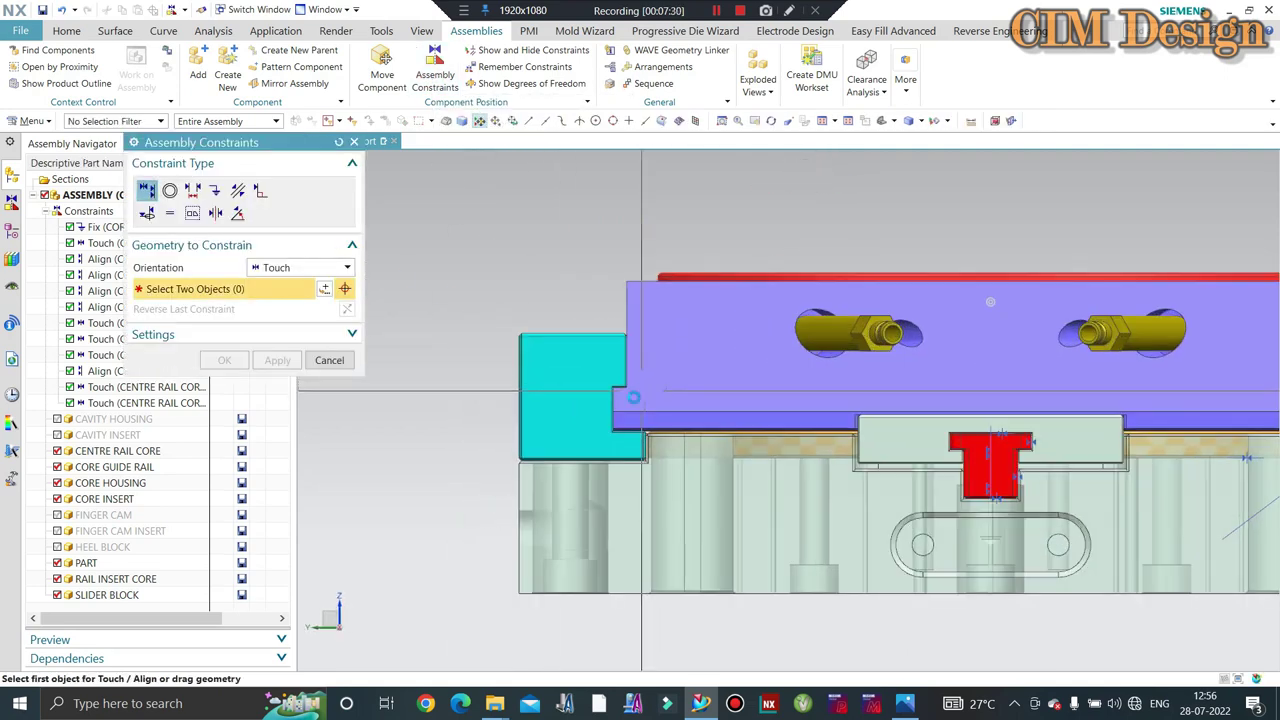
scroll(633, 397, "down", 2)
scroll(600, 409, "down", 1)
scroll(591, 394, "up", 2)
scroll(637, 357, "up", 1)
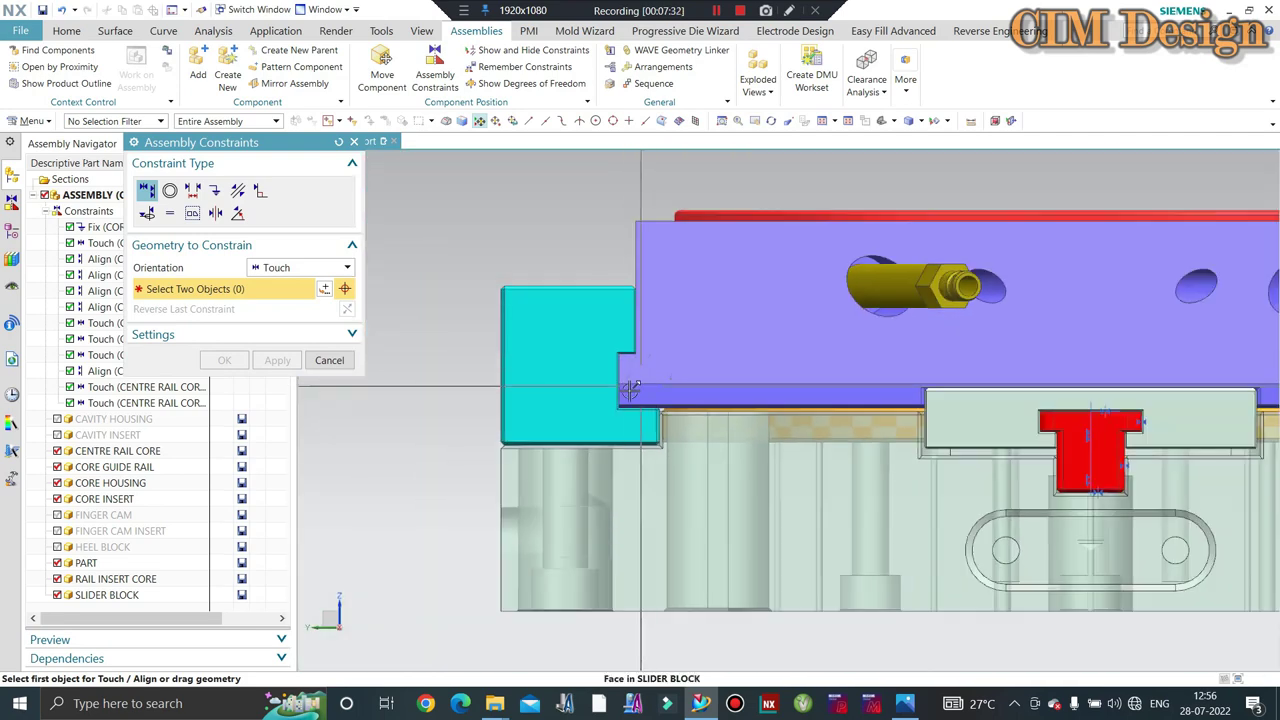
scroll(631, 390, "down", 2)
scroll(631, 390, "up", 2)
mouse_move(631, 390)
middle_mouse_down()
mouse_move(631, 355)
mouse_move(624, 400)
middle_mouse_up()
scroll(624, 400, "down", 1)
scroll(624, 400, "down", 2)
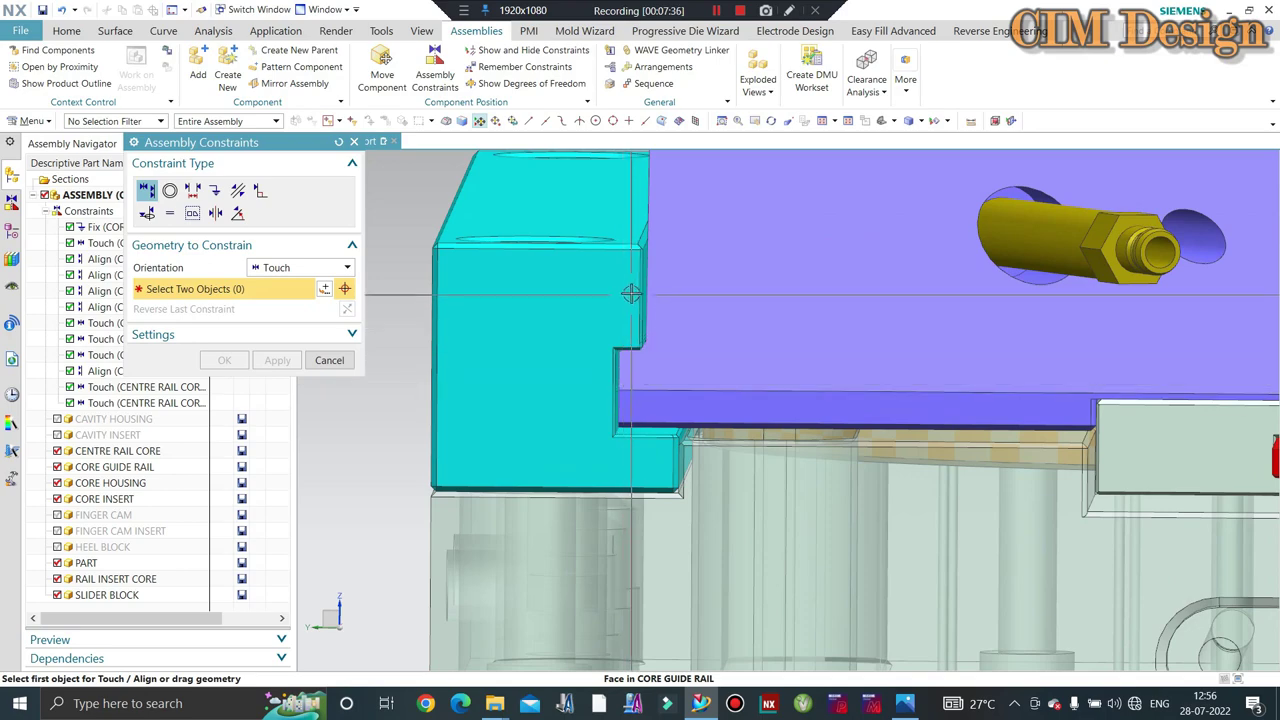
scroll(640, 320, "up", 2)
mouse_move(686, 366)
middle_mouse_down()
mouse_move(651, 388)
mouse_move(600, 392)
middle_mouse_up()
scroll(560, 394, "down", 2)
scroll(532, 395, "down", 2)
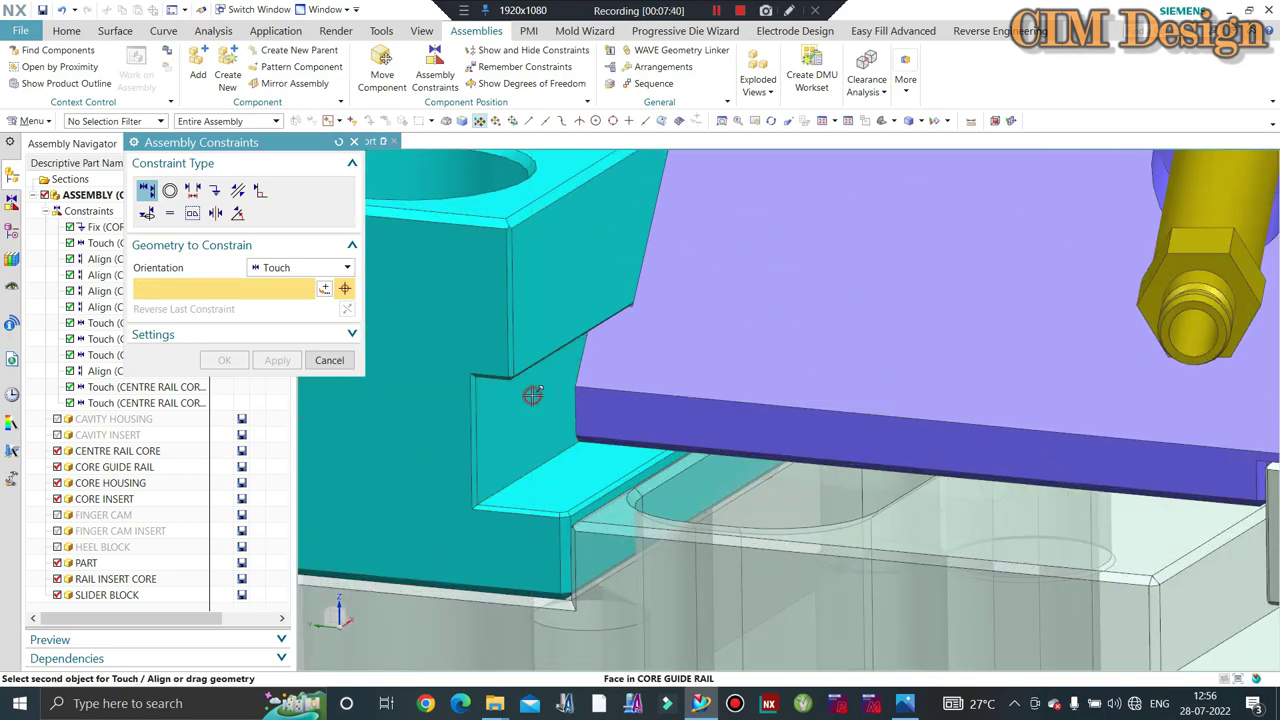
left_click(532, 395)
right_click(596, 356)
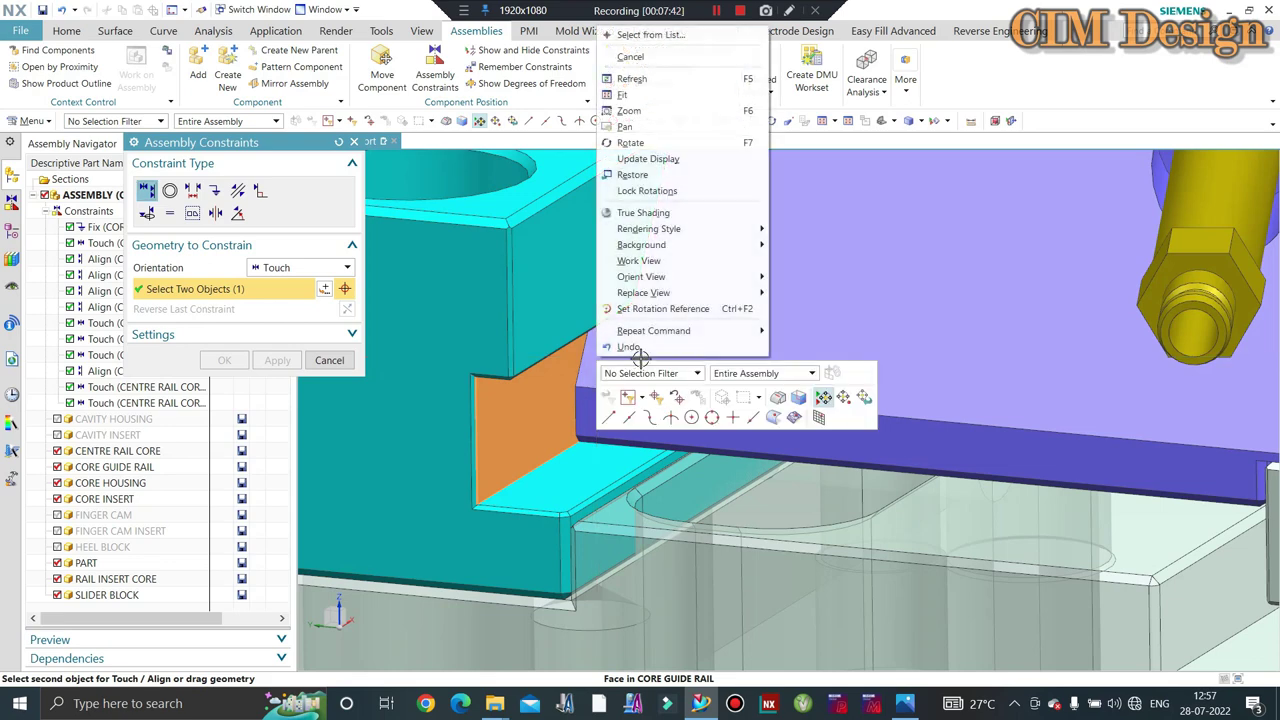
left_click(645, 36)
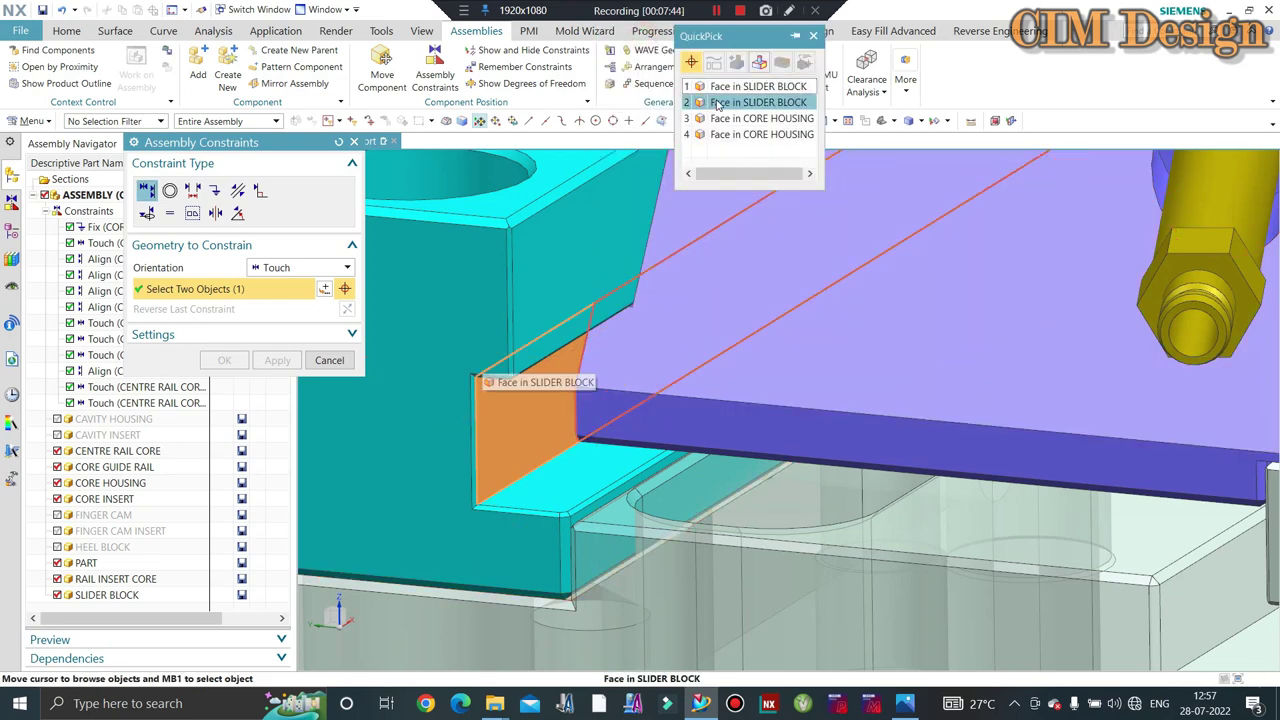
left_click(716, 104)
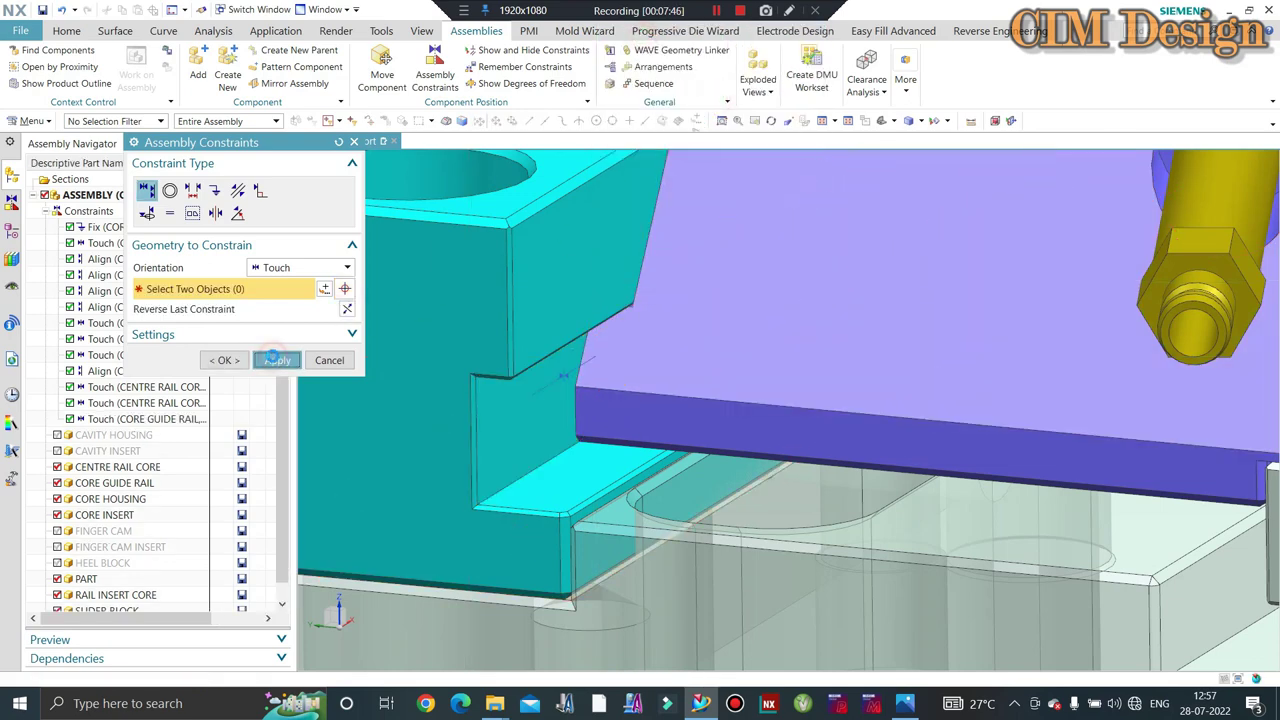
- Touch the slider block to the guide rail's horizontal face
scroll(660, 390, "up", 5)
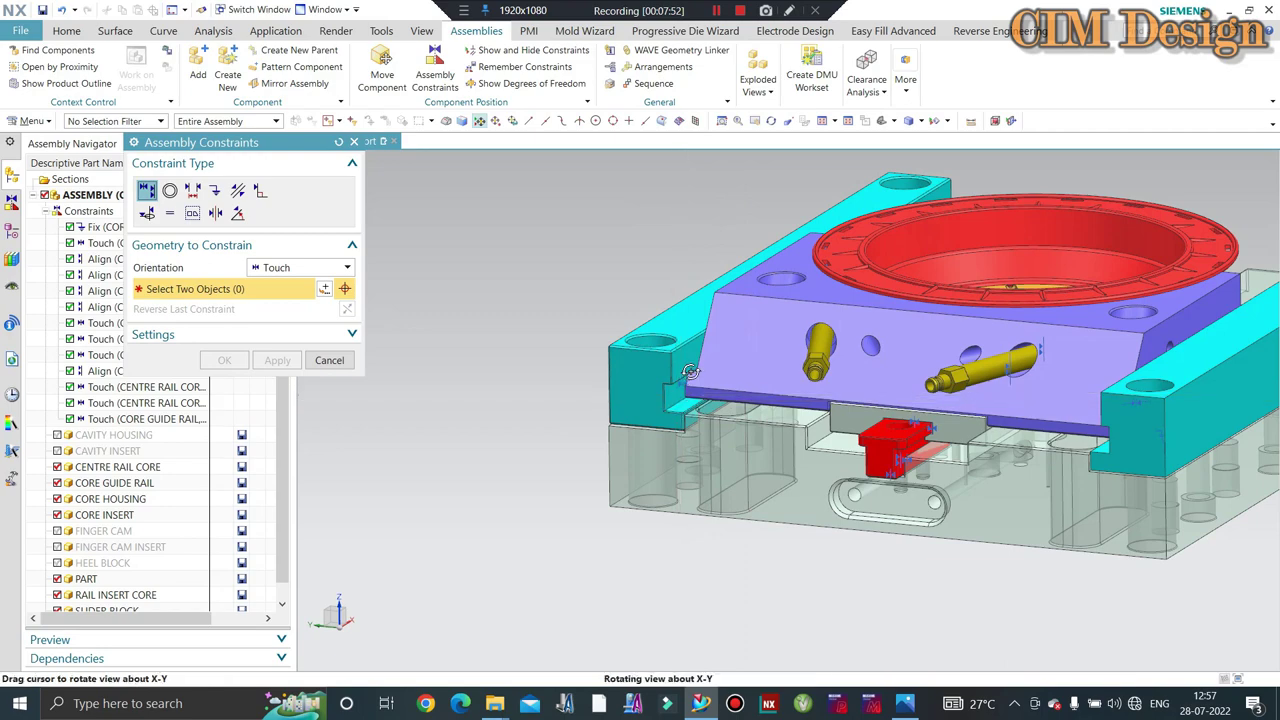
mouse_move(690, 372)
middle_mouse_down()
mouse_move(828, 350)
mouse_move(860, 290)
middle_mouse_up()
scroll(880, 270, "down", 3)
scroll(895, 255, "down", 3)
scroll(905, 250, "down", 3)
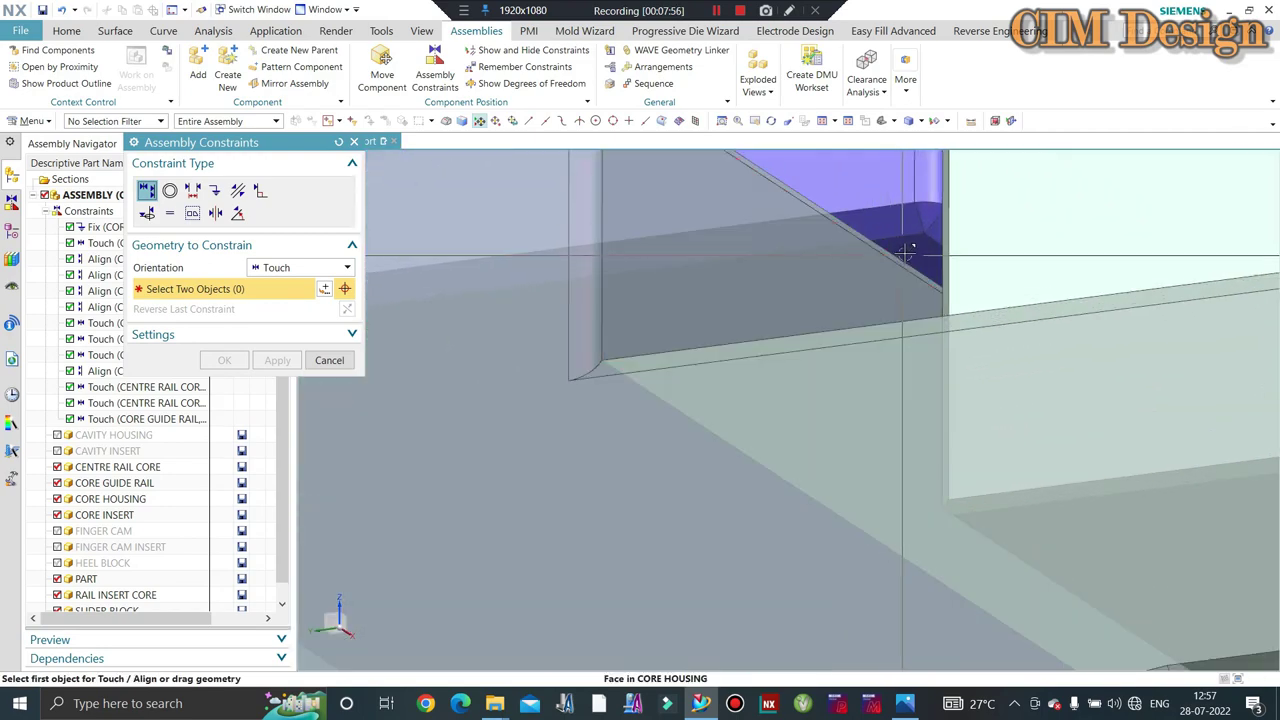
scroll(918, 278, "up", 3)
scroll(780, 310, "up", 3)
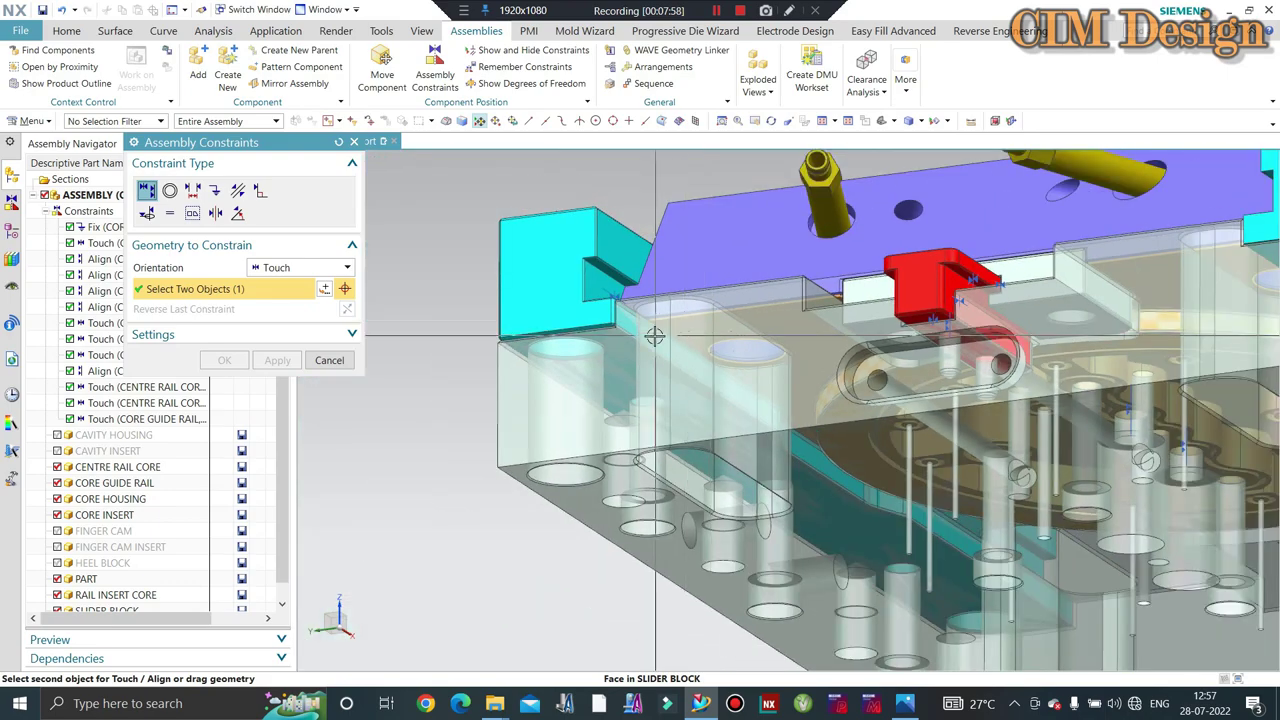
middle_click_drag(652, 334, 619, 403)
scroll(594, 432, "down", 5)
scroll(600, 420, "down", 2)
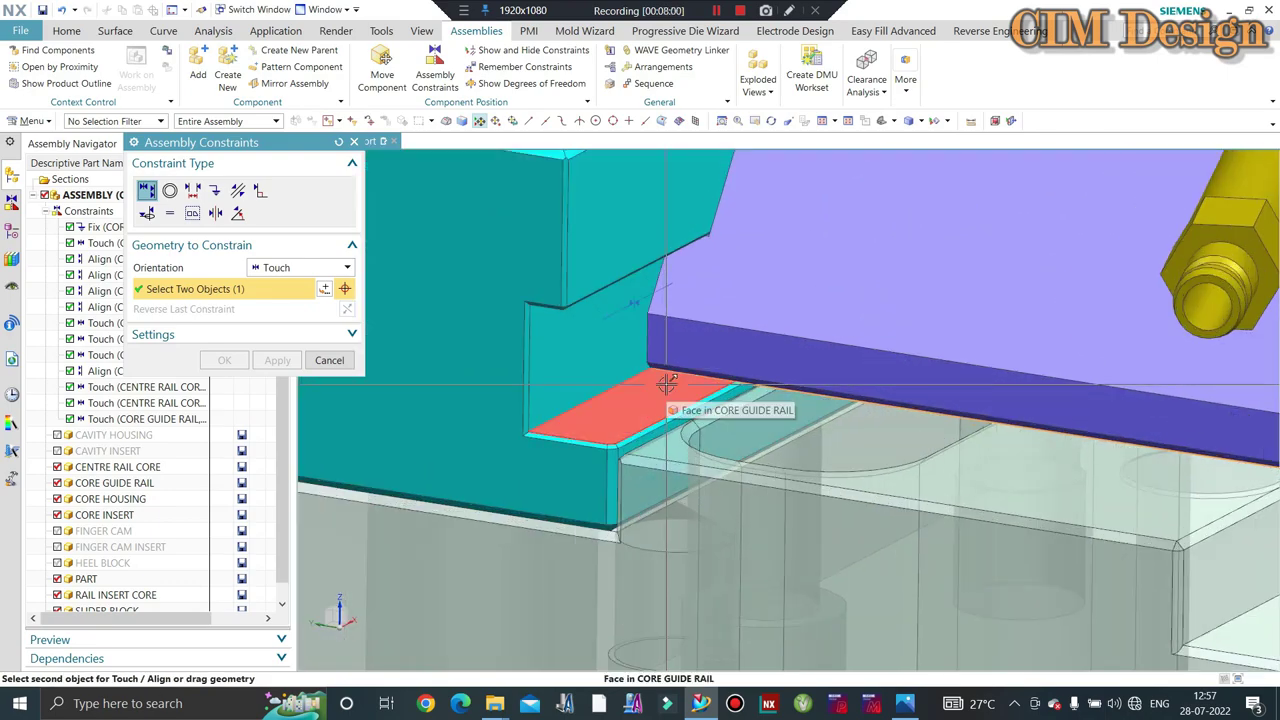
left_click(650, 385)
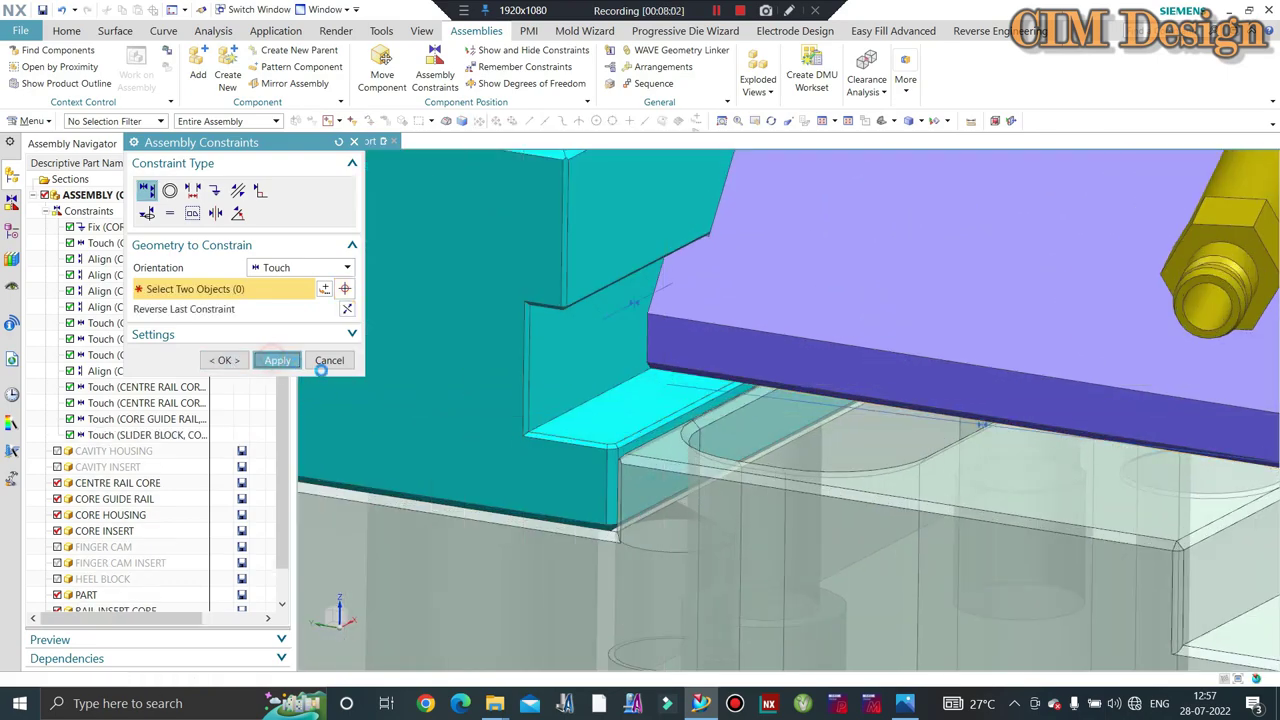
- Close the constraint command and check the slider block's remaining degrees of freedom
left_click(329, 360)
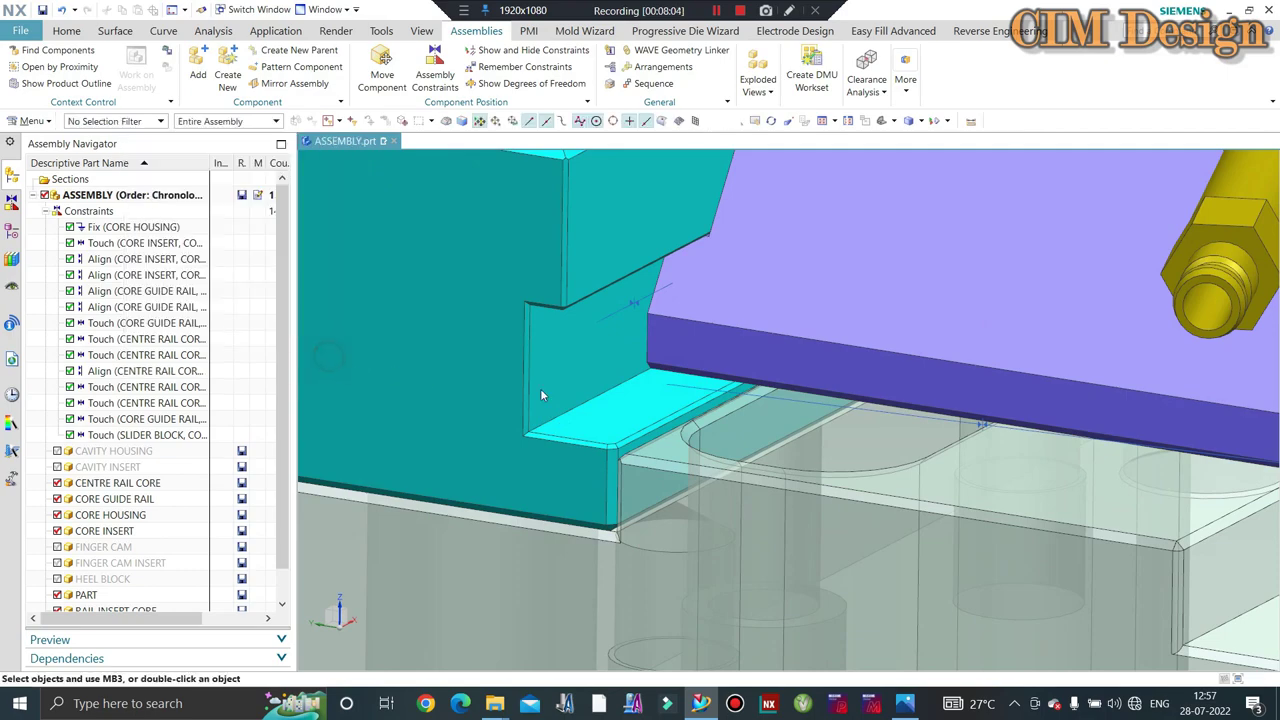
scroll(620, 170, "up", 3)
scroll(620, 167, "up", 3)
left_click(530, 83)
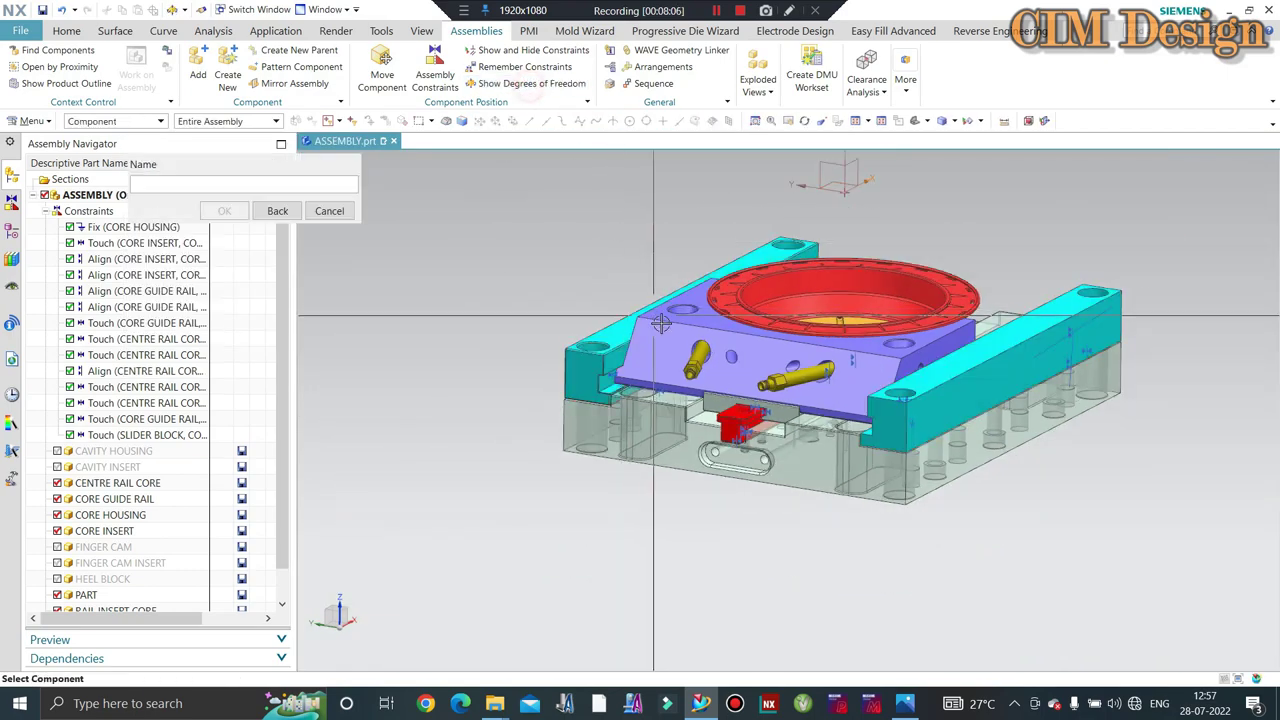
scroll(665, 322, "down", 3)
left_click(908, 410)
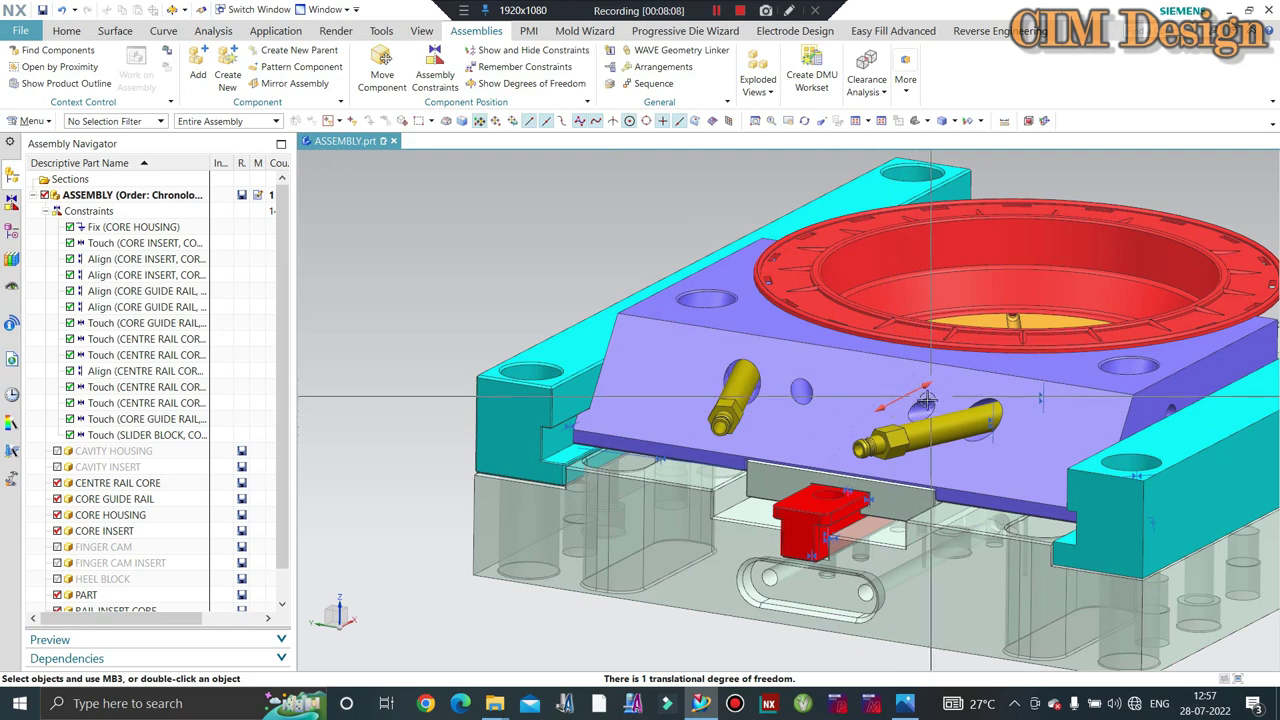
scroll(865, 440, "down", 2)
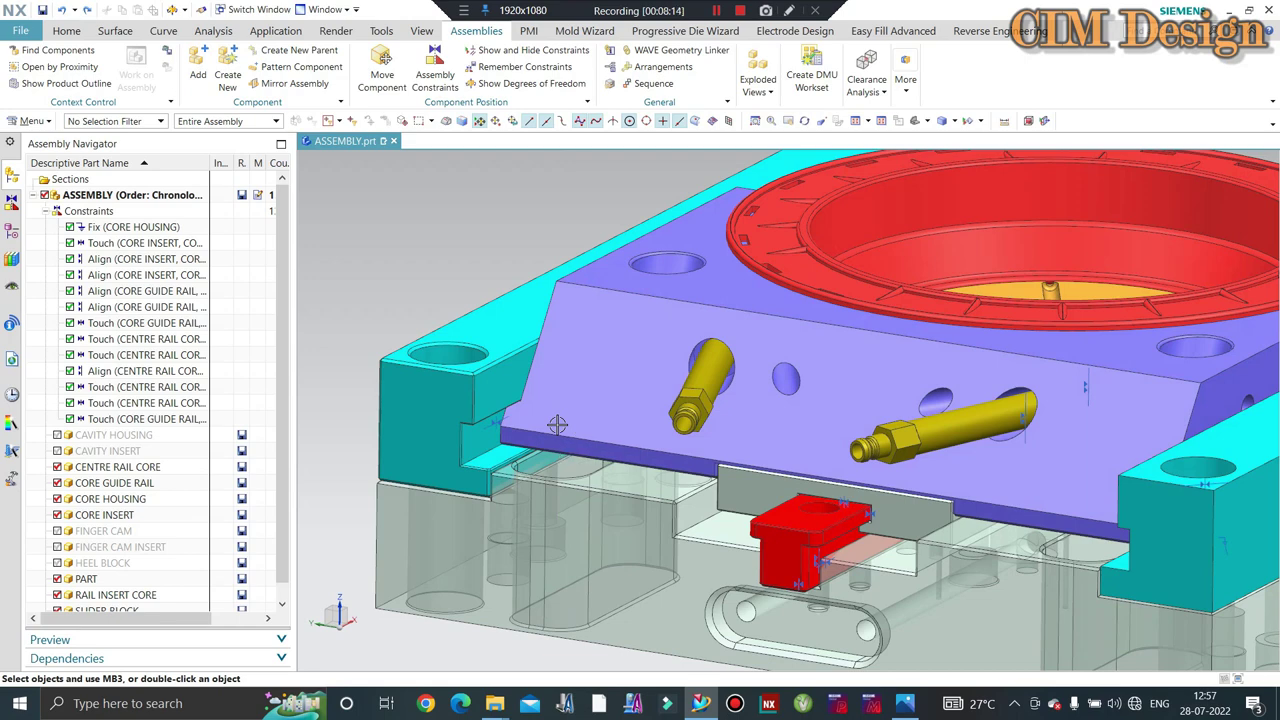
- Redo the slider block touch constraint with Ctrl+Y and zoom to inspect it
key("ctrl+y")
scroll(845, 420, "up", 2)
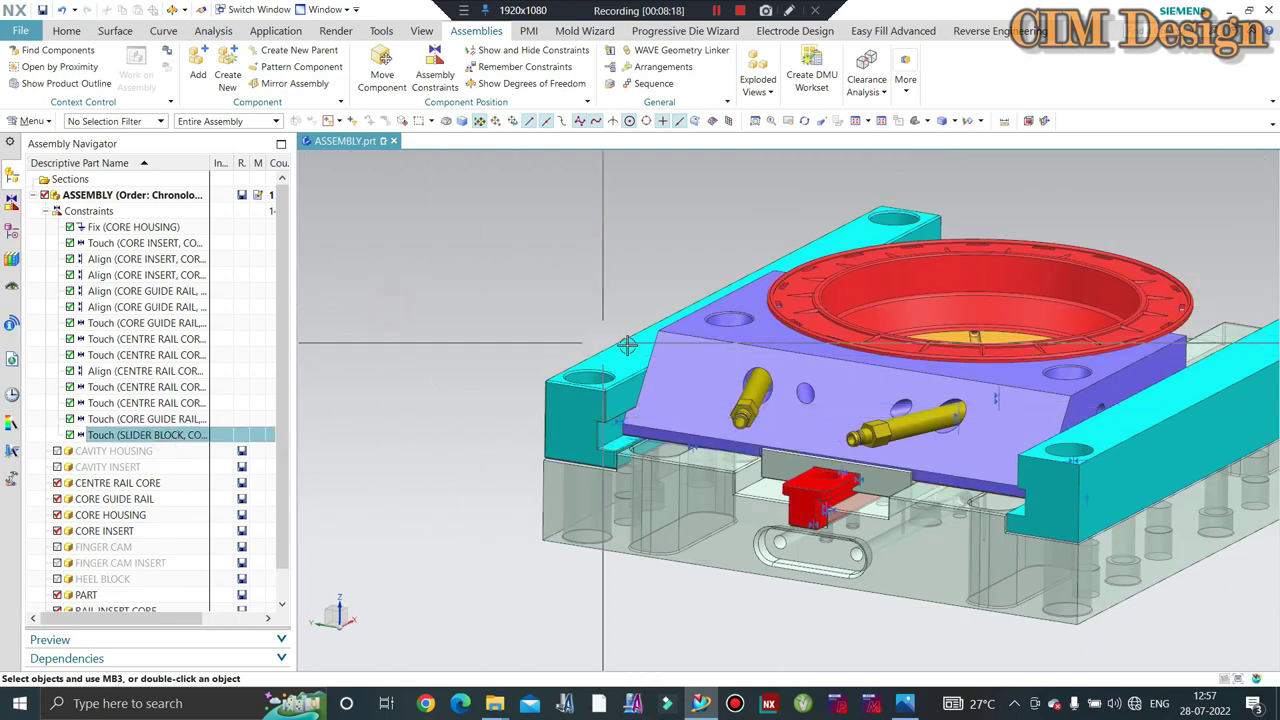
scroll(783, 335, "up", 2)
scroll(885, 355, "down", 1)
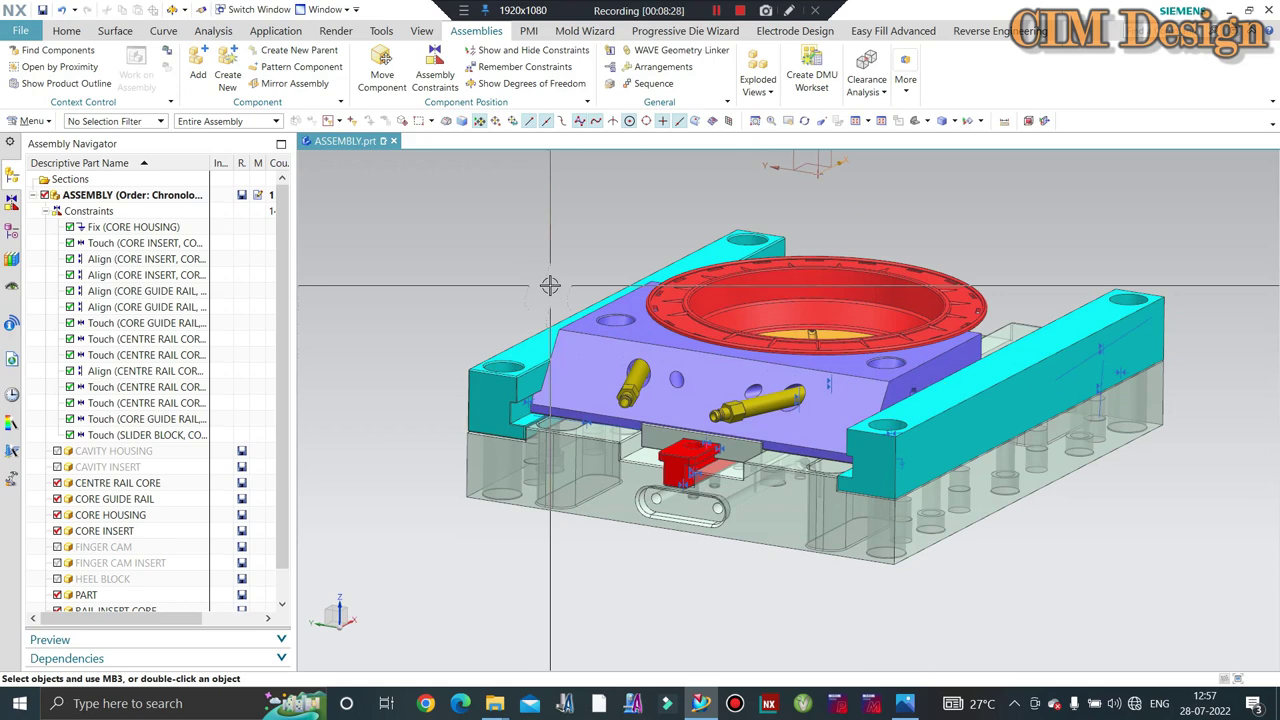
scroll(465, 460, "up", 2)
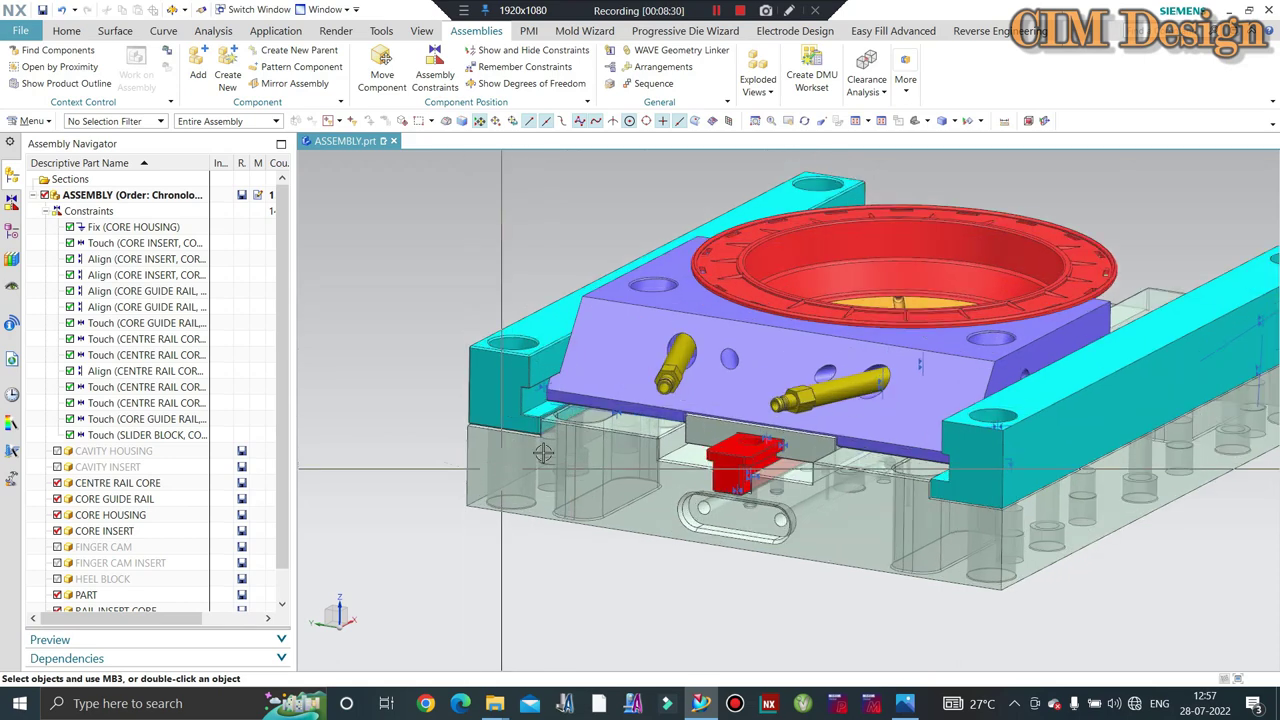
scroll(740, 440, "down", 2)
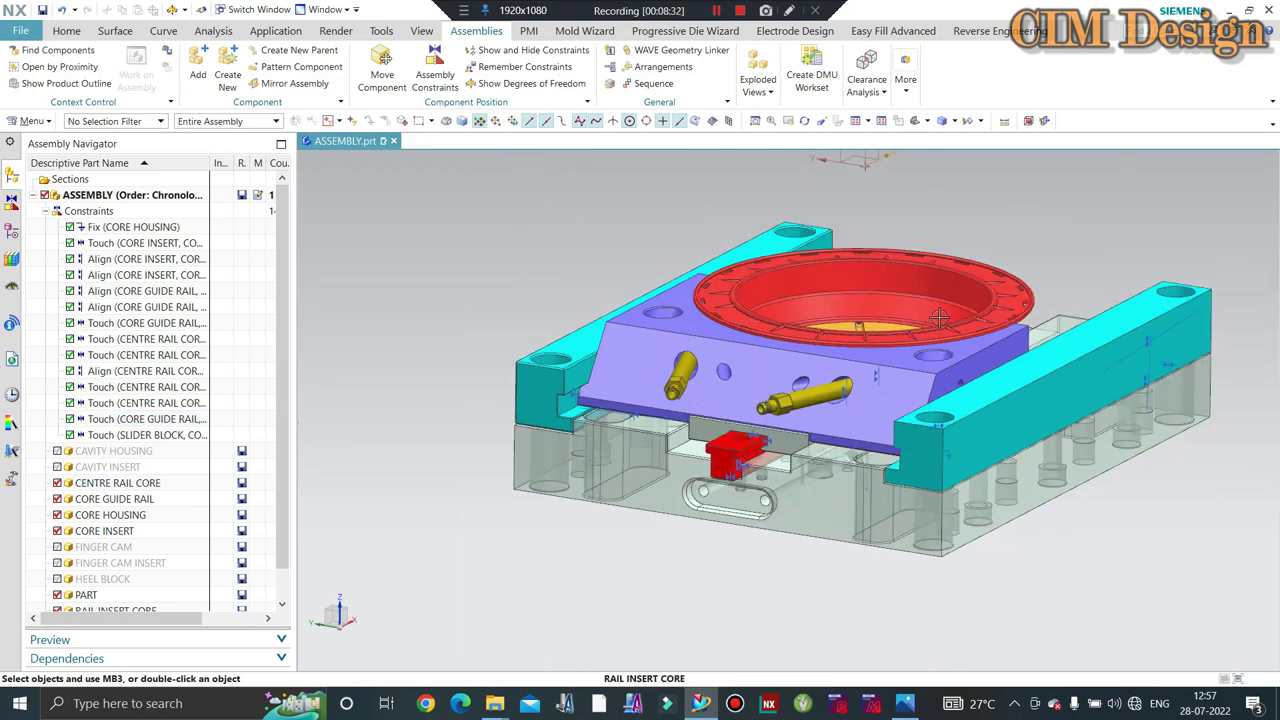
scroll(800, 230, "down", 1)
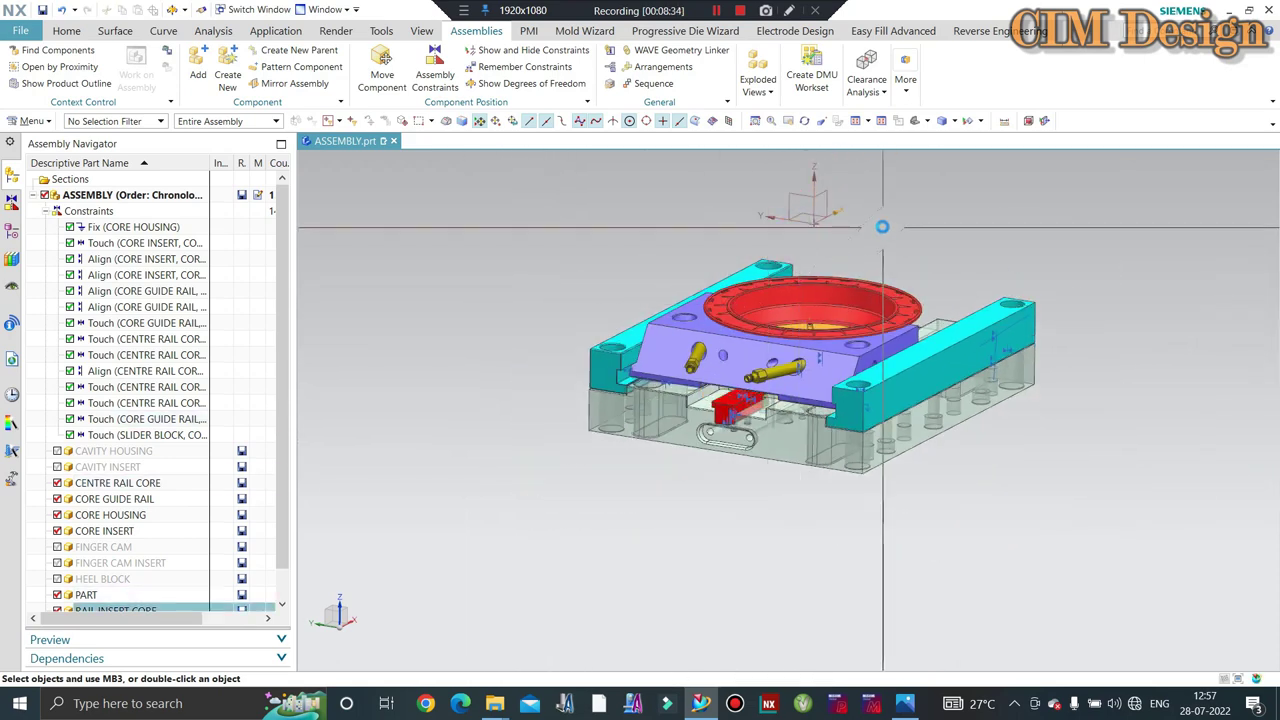
scroll(849, 229, "up", 1)
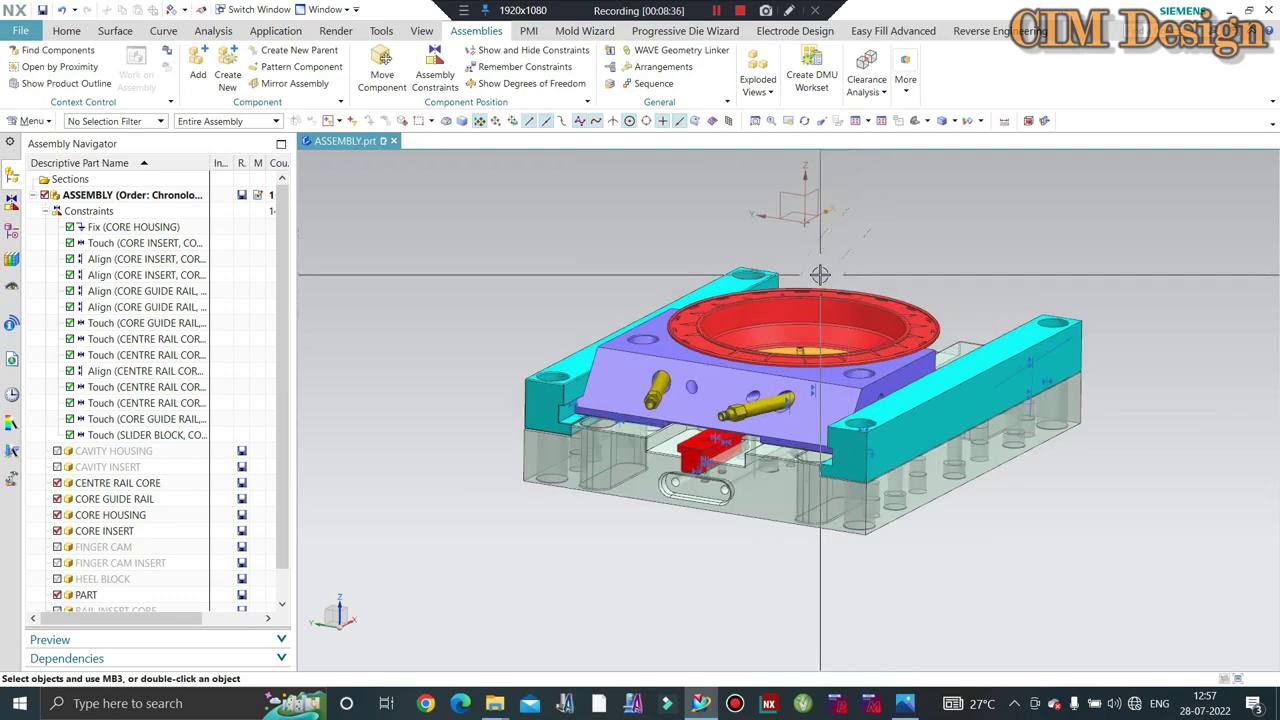
- Invert shown and hidden components until only the cavity-side parts are displayed
key("ctrl+shift+b")
key("ctrl+shift+k")
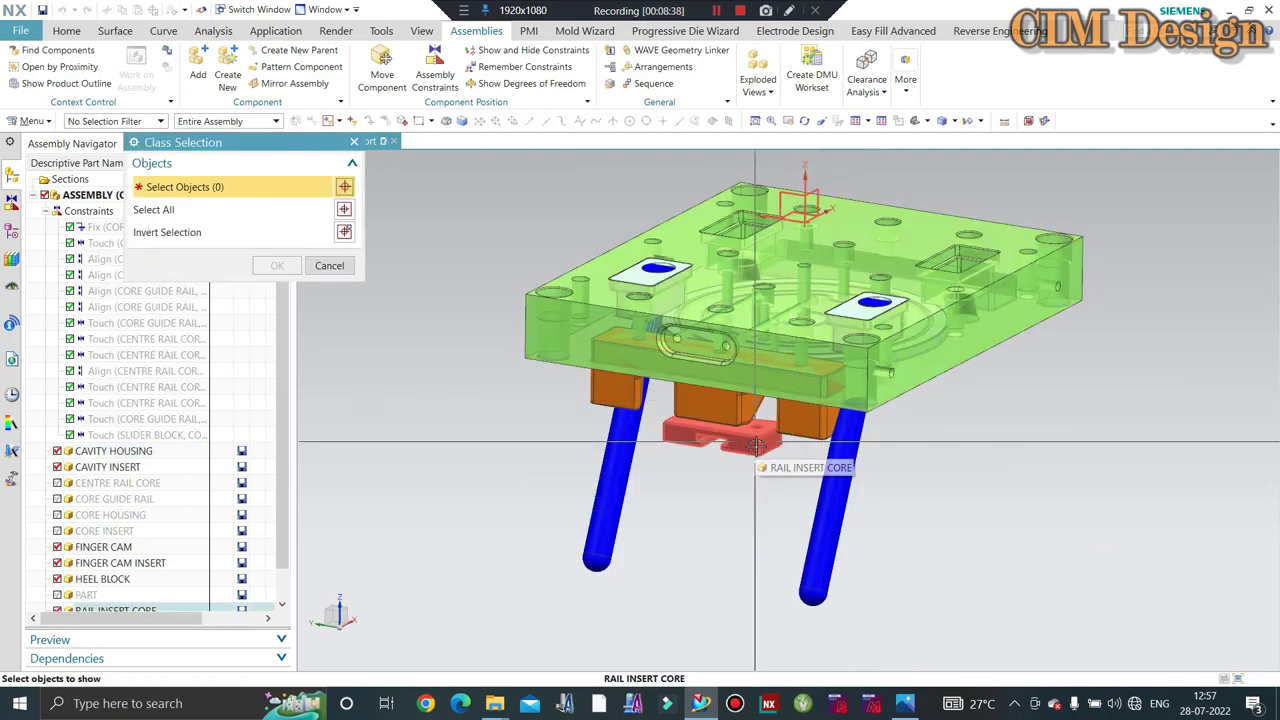
left_click(747, 448)
middle_click(740, 455)
key("ctrl+shift+b")
scroll(654, 451, "up", 3)
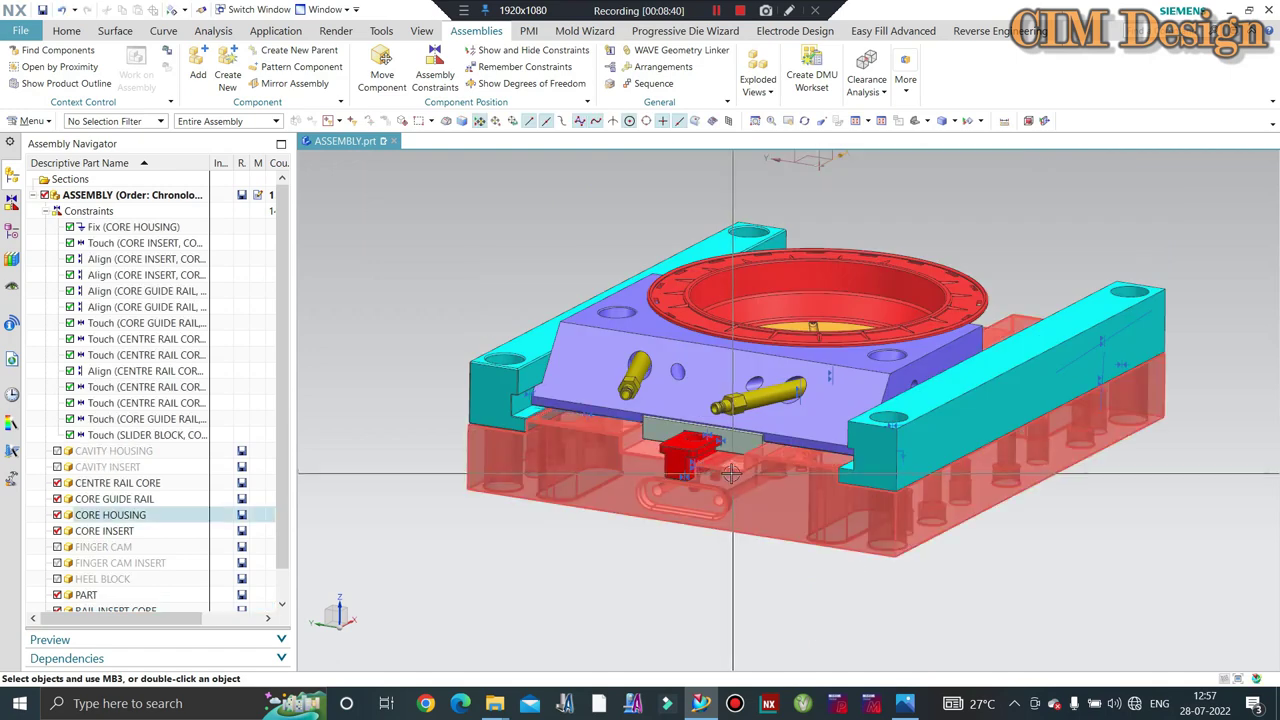
scroll(668, 428, "up", 2)
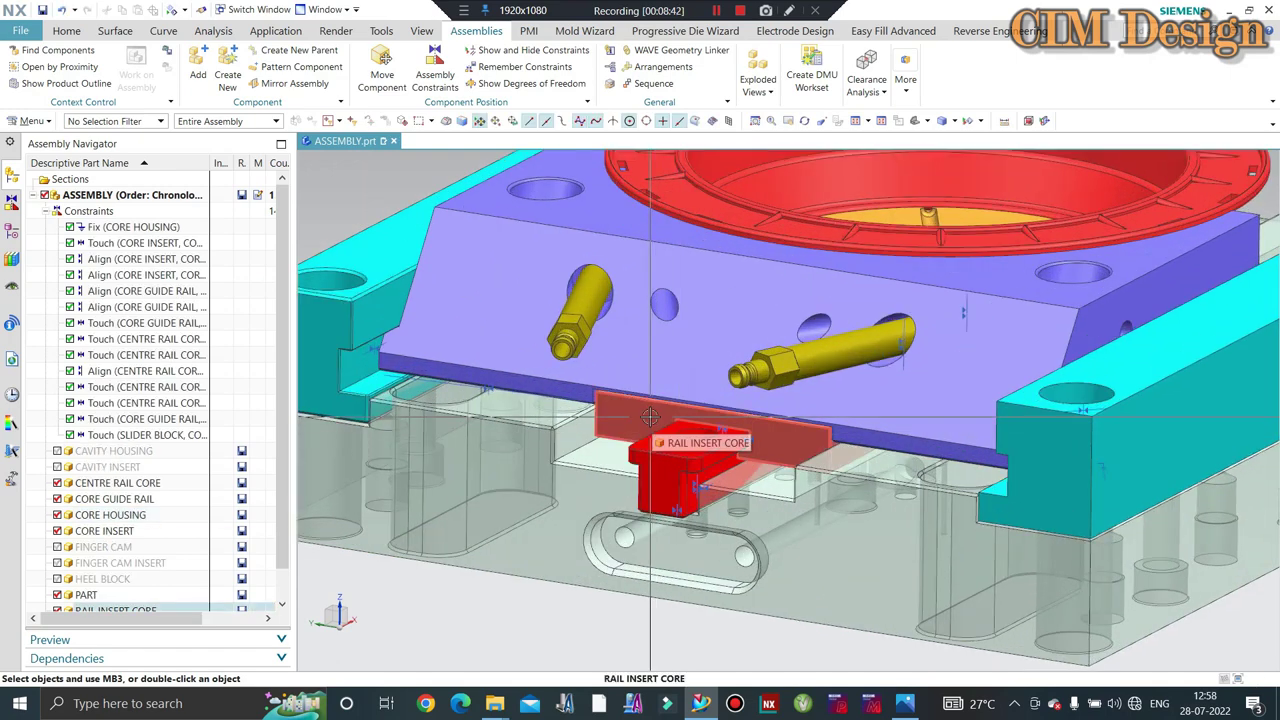
key("ctrl+shift+b")
key("ctrl+shift+k")
scroll(685, 440, "down", 3)
scroll(691, 443, "down", 1)
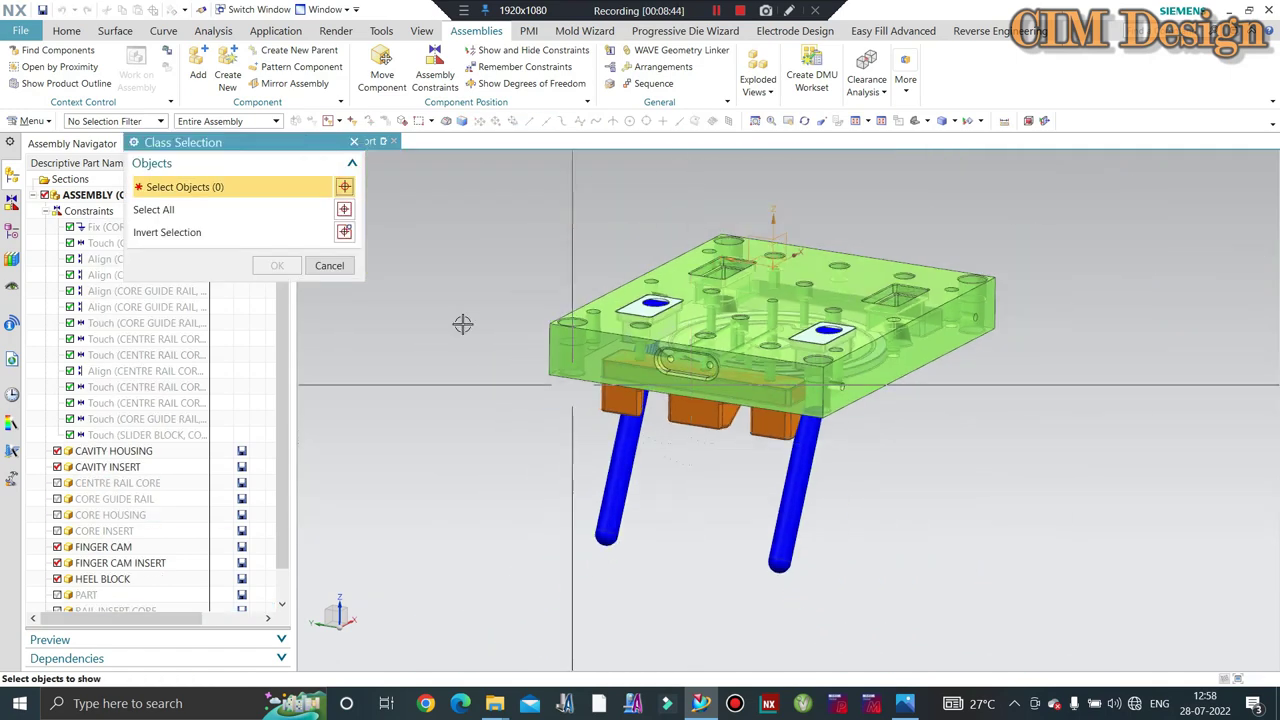
left_click(329, 266)
key("ctrl+shift+b")
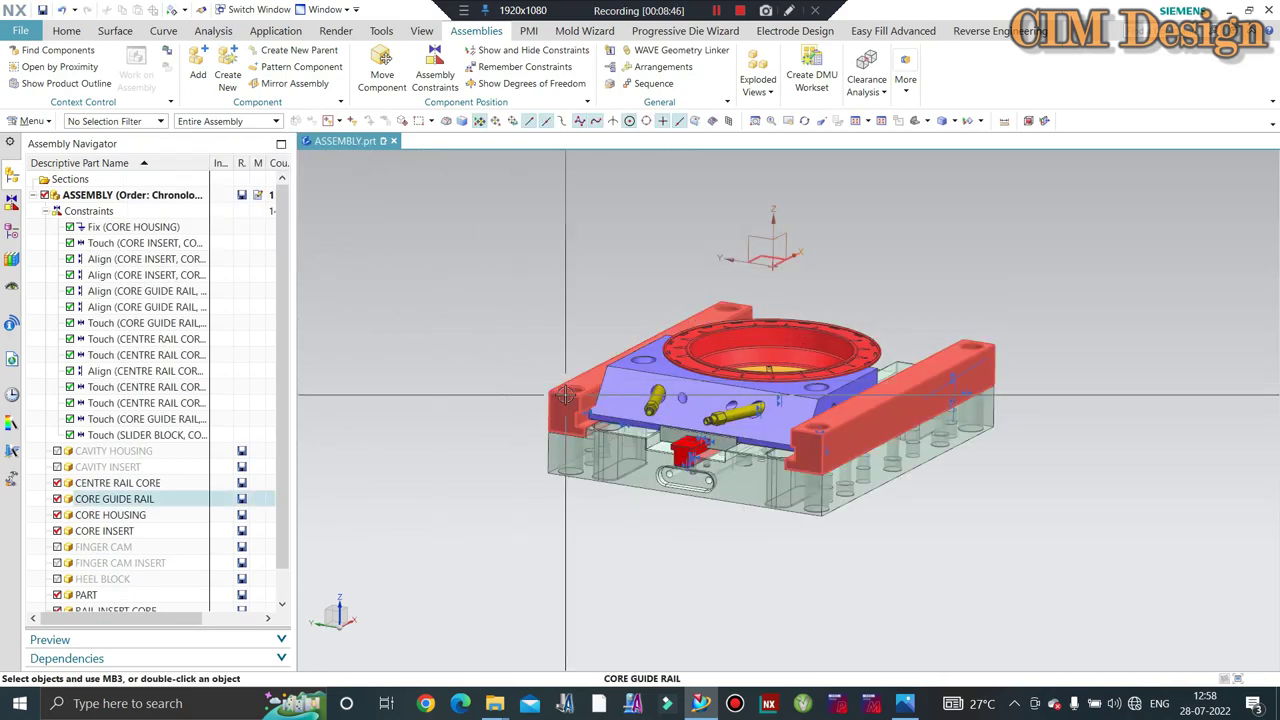
key("ctrl+shift+b")
- Orbit around the cavity housing, insert, finger cams and heel block
mouse_move(570, 400)
middle_mouse_down()
mouse_move(736, 404)
mouse_move(690, 487)
middle_mouse_up()
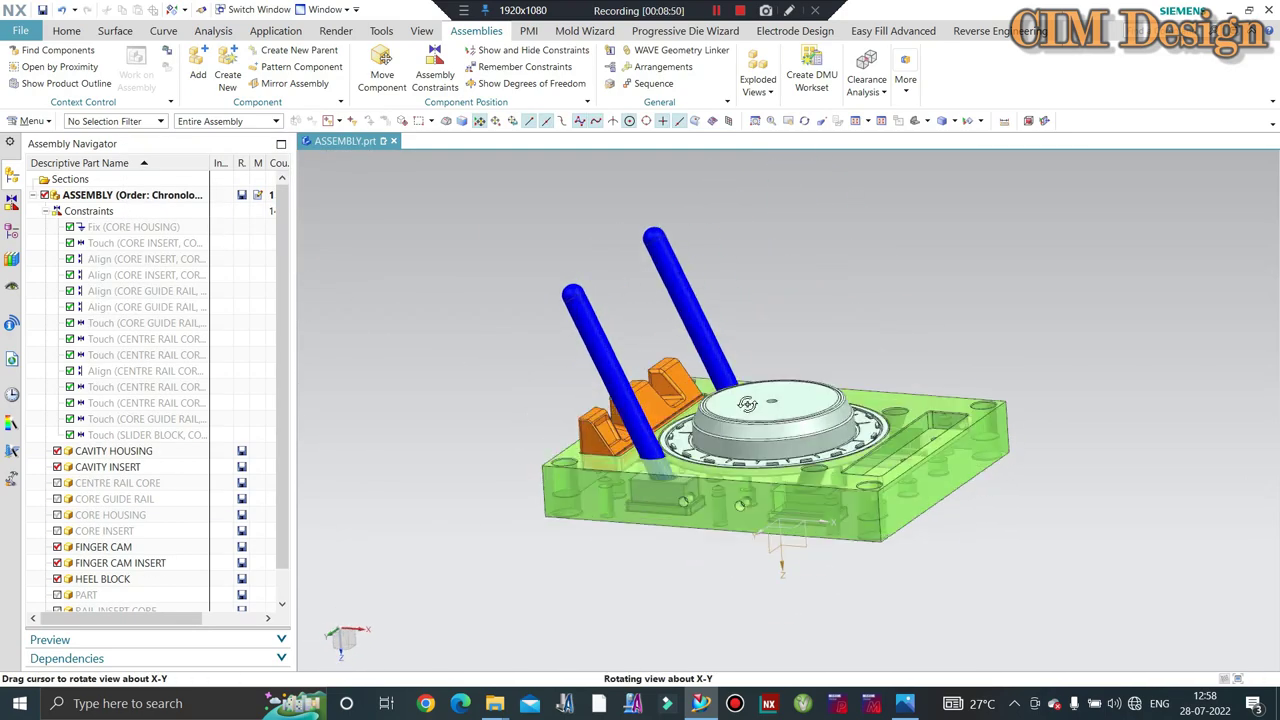
scroll(690, 487, "up", 3)
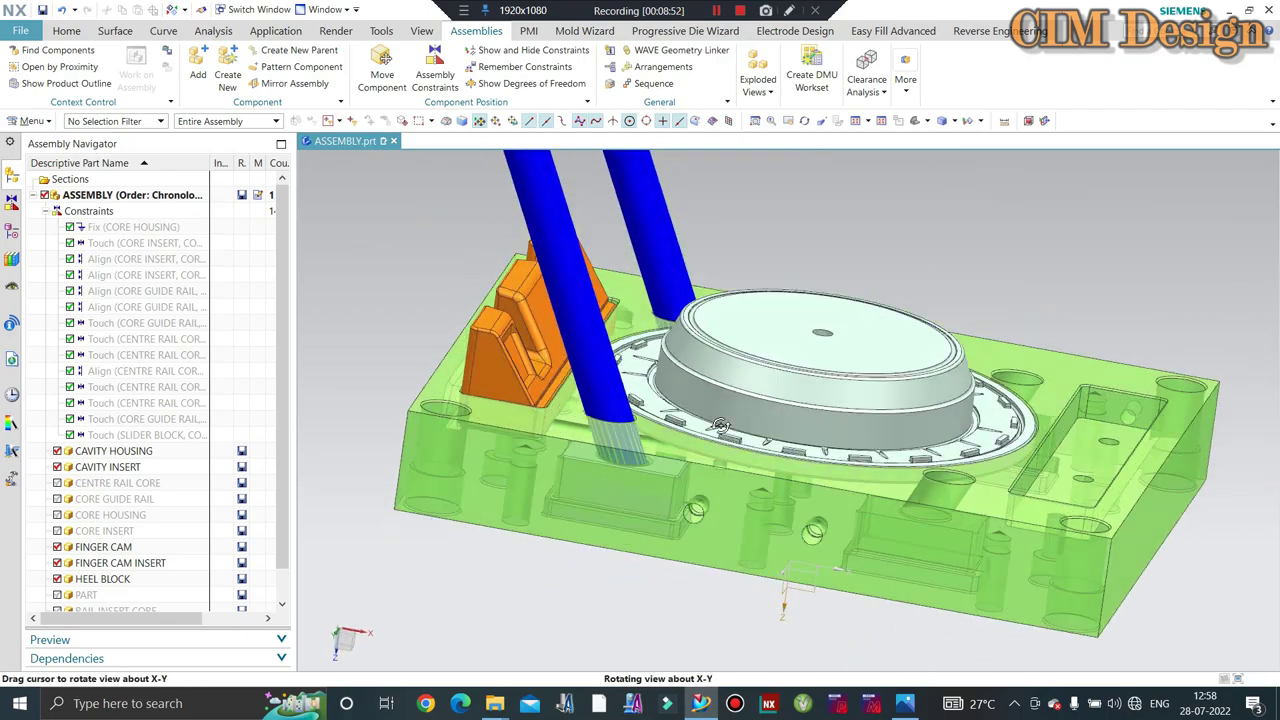
mouse_move(700, 460)
middle_mouse_down()
mouse_move(760, 378)
mouse_move(723, 318)
mouse_move(690, 400)
middle_mouse_up()
scroll(685, 408, "down", 2)
scroll(685, 408, "up", 2)
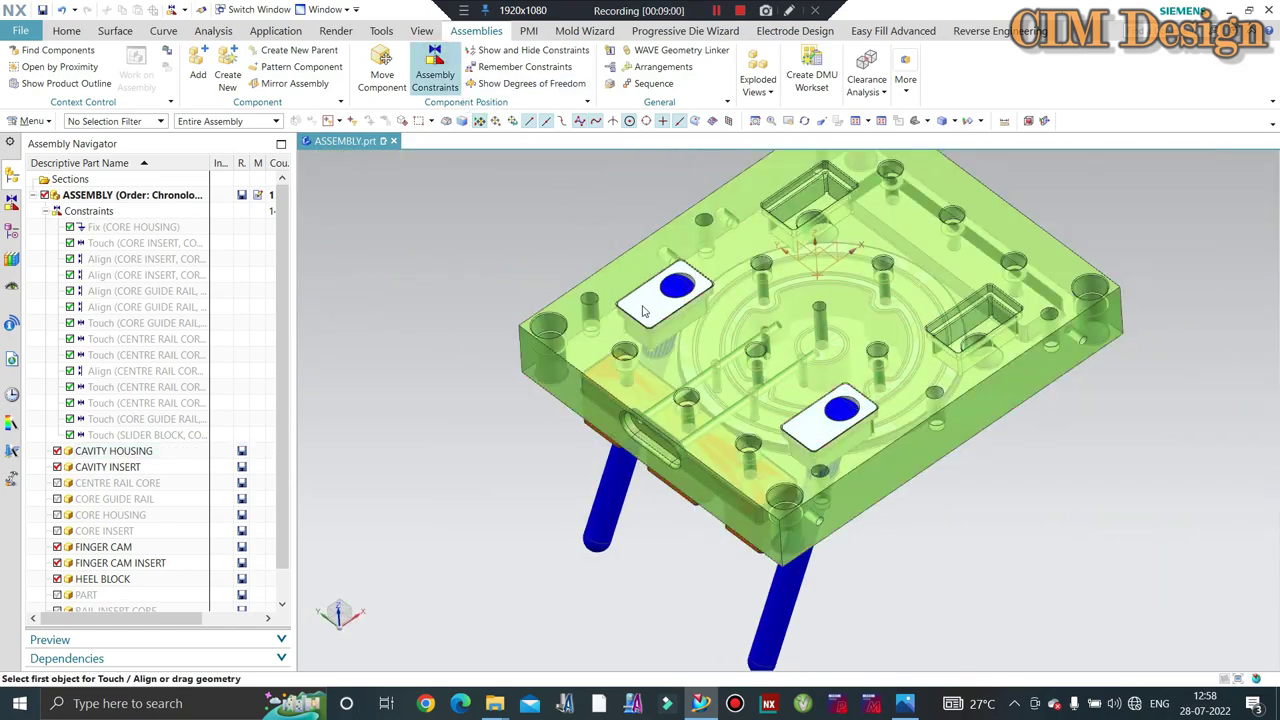
- Touch the cavity insert face to the cavity housing face, picking both through QuickPick
scroll(660, 350, "up", 2)
scroll(686, 403, "up", 2)
scroll(757, 363, "up", 2)
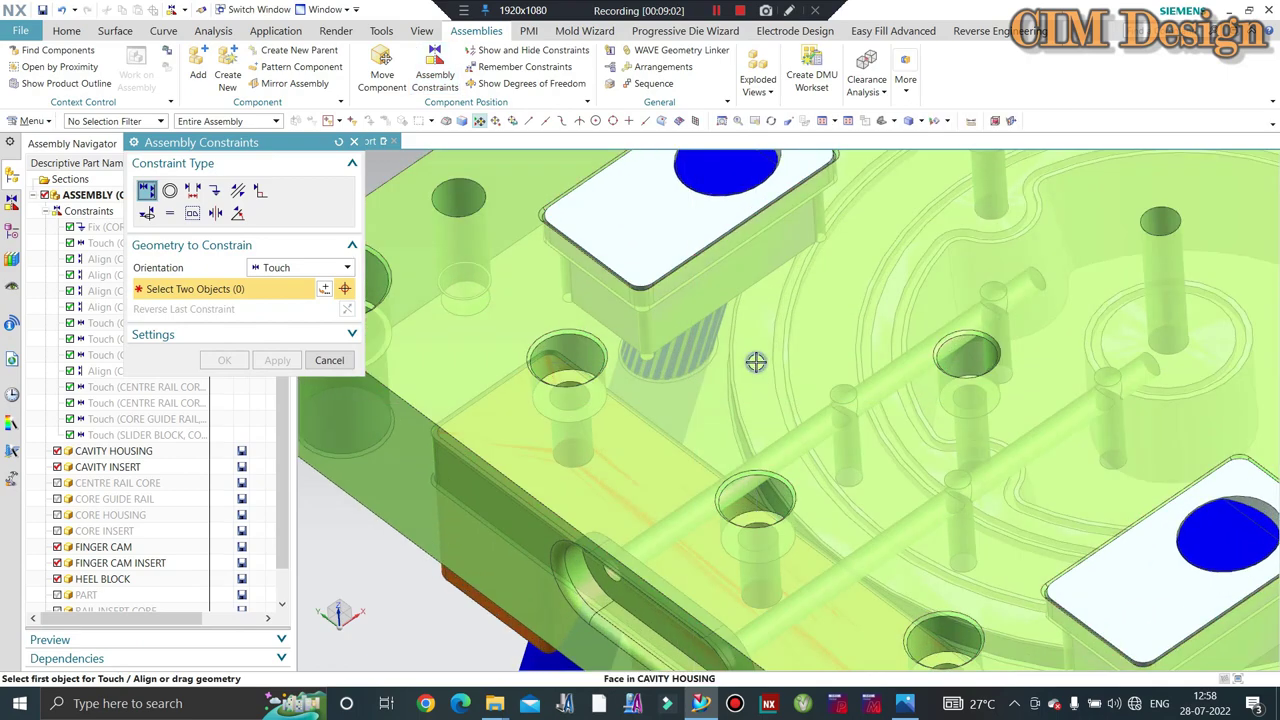
right_click(756, 362)
left_click(805, 42)
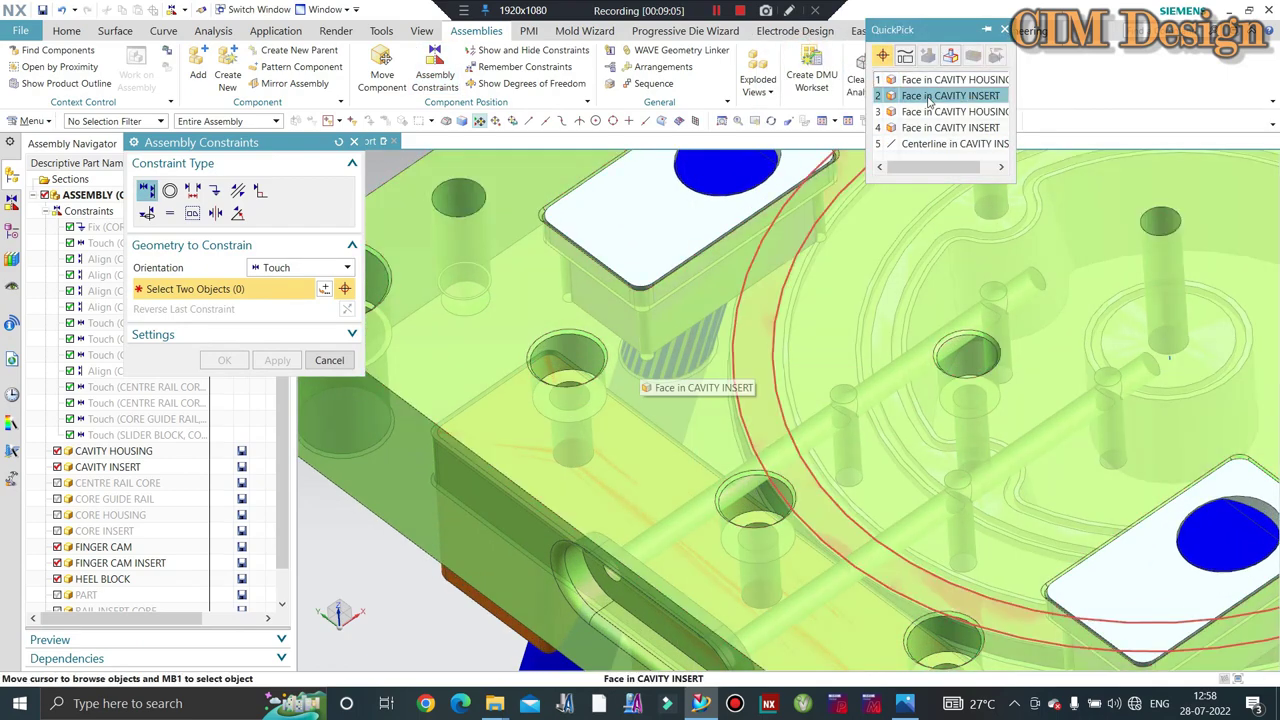
left_click(928, 96)
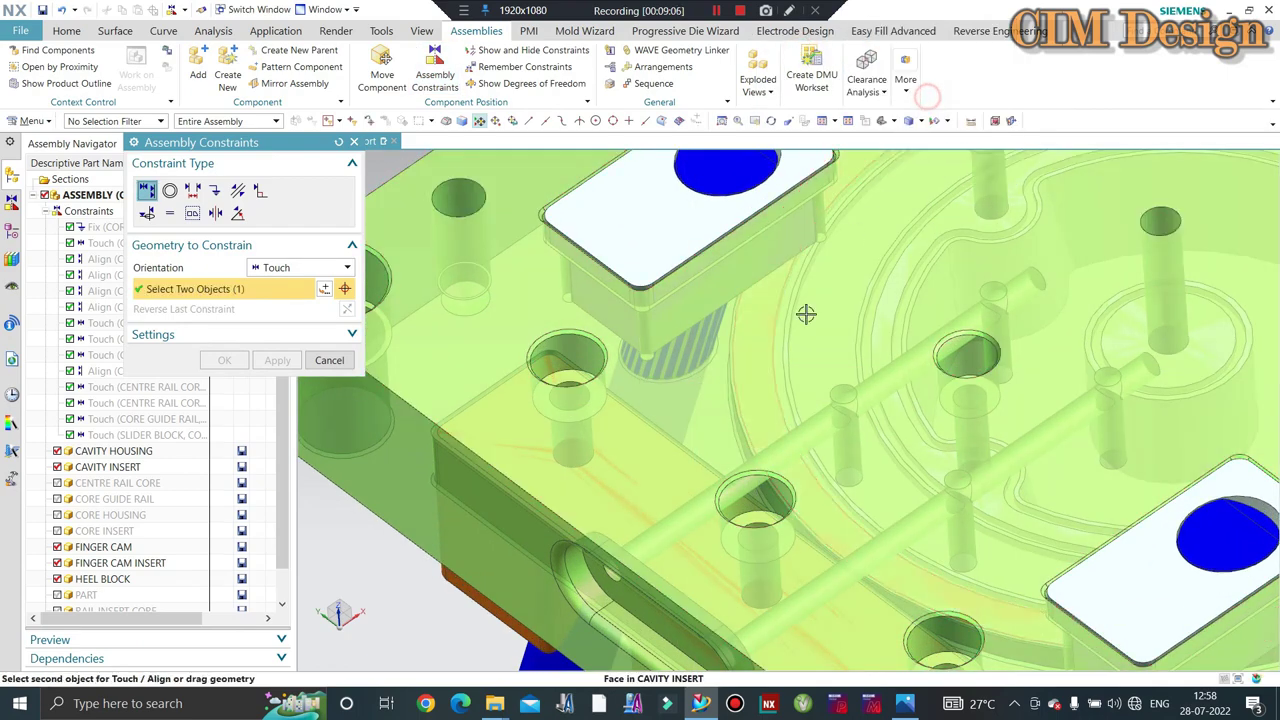
right_click(744, 354)
left_click(860, 363)
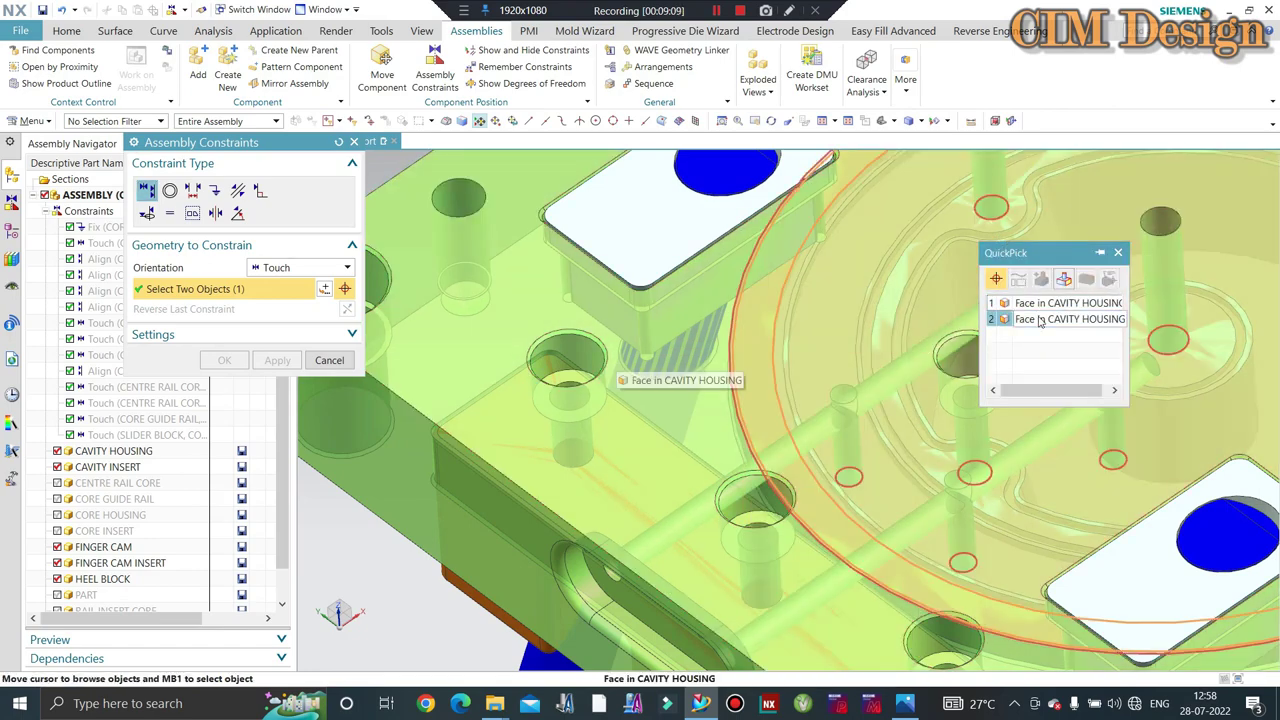
left_click(1037, 318)
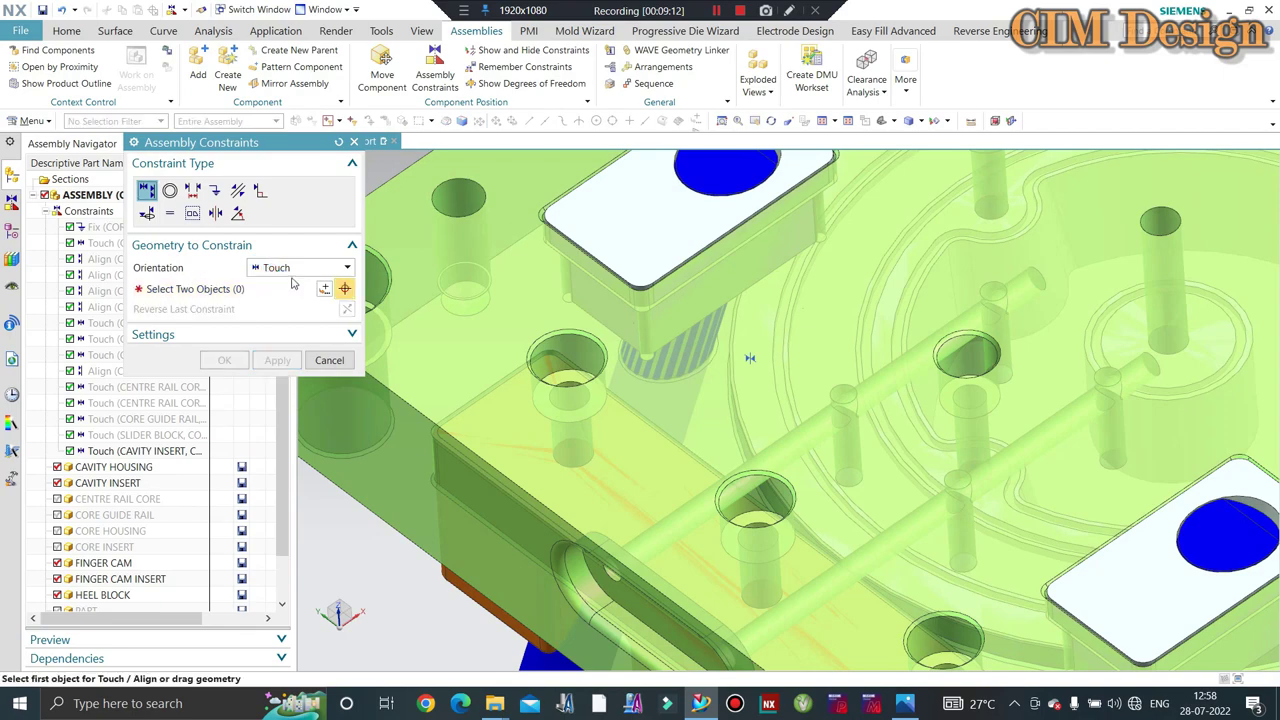
- Switch orientation to Infer Center/Axis and align a locating hole pair's axes
left_click(300, 267)
left_click(287, 326)
mouse_move(760, 330)
middle_mouse_down()
mouse_move(856, 301)
mouse_move(786, 371)
mouse_move(912, 497)
middle_mouse_up()
scroll(912, 497, "up", 5)
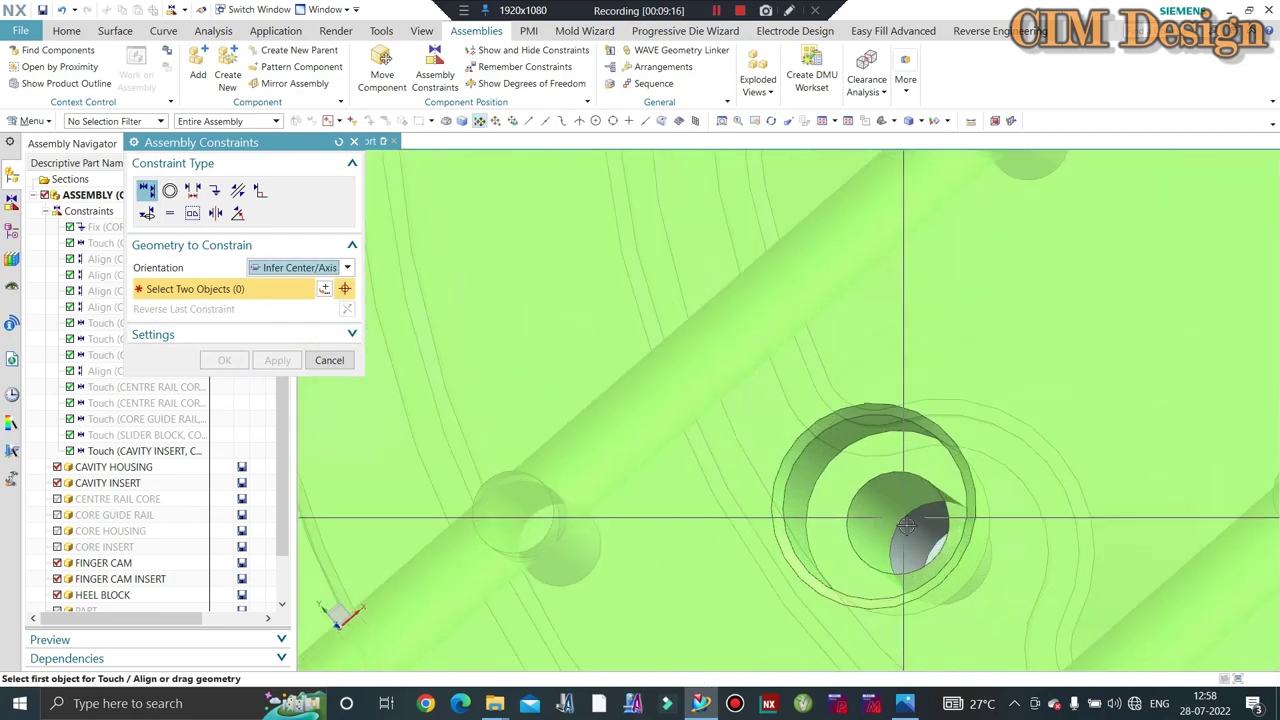
scroll(912, 497, "up", 5)
left_click(829, 471)
left_click(829, 471)
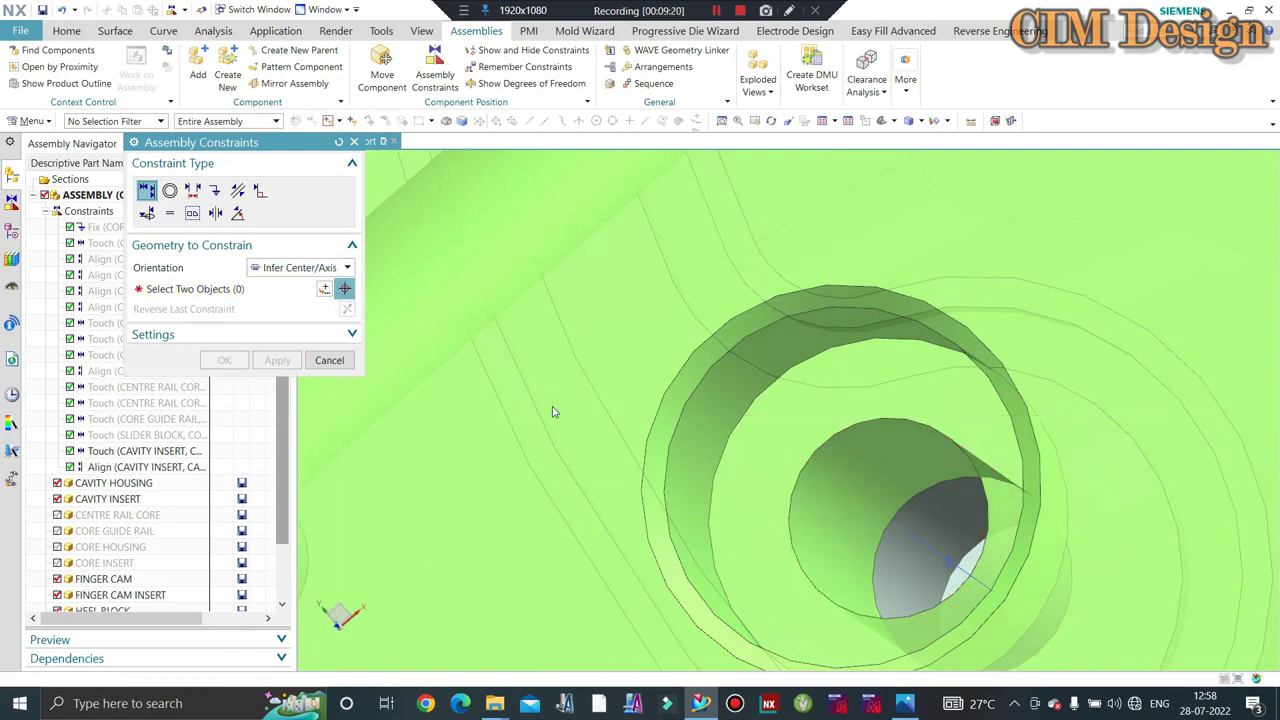
- Zoom out and tilt the plate back into a 3D view
scroll(540, 423, "down", 3)
scroll(700, 300, "down", 3)
scroll(812, 210, "down", 3)
scroll(812, 210, "up", 4)
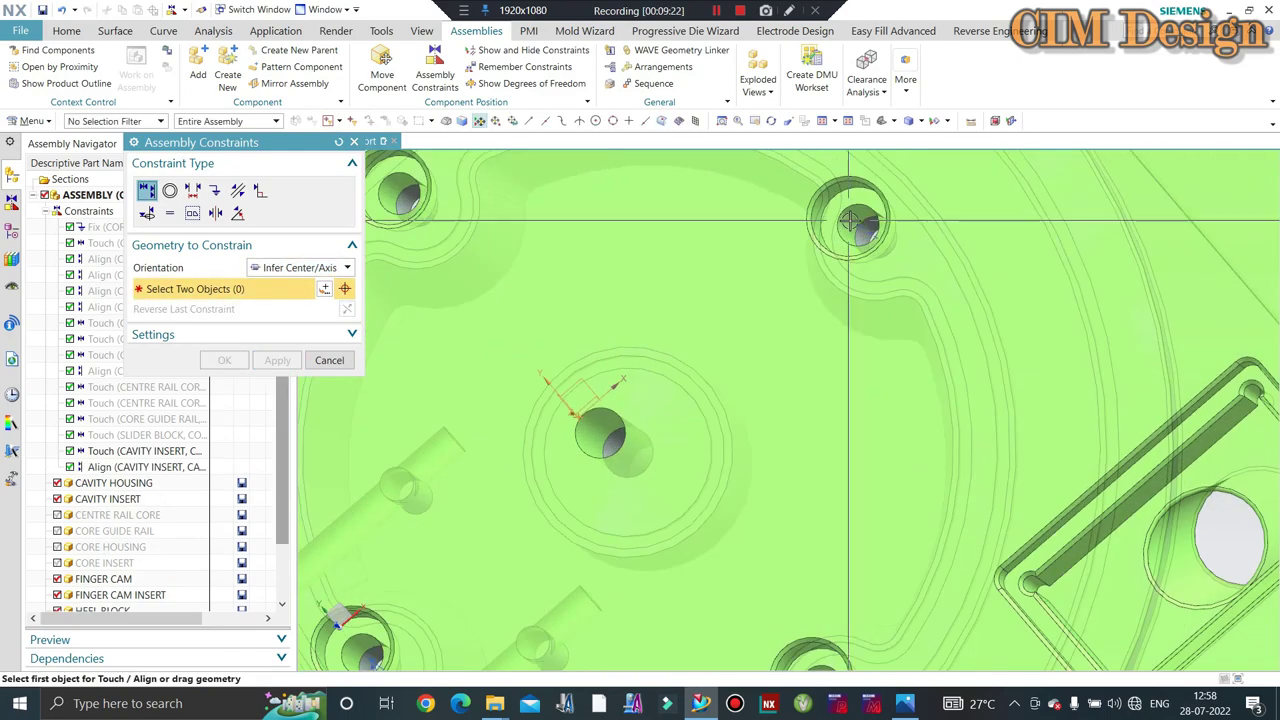
scroll(812, 210, "up", 4)
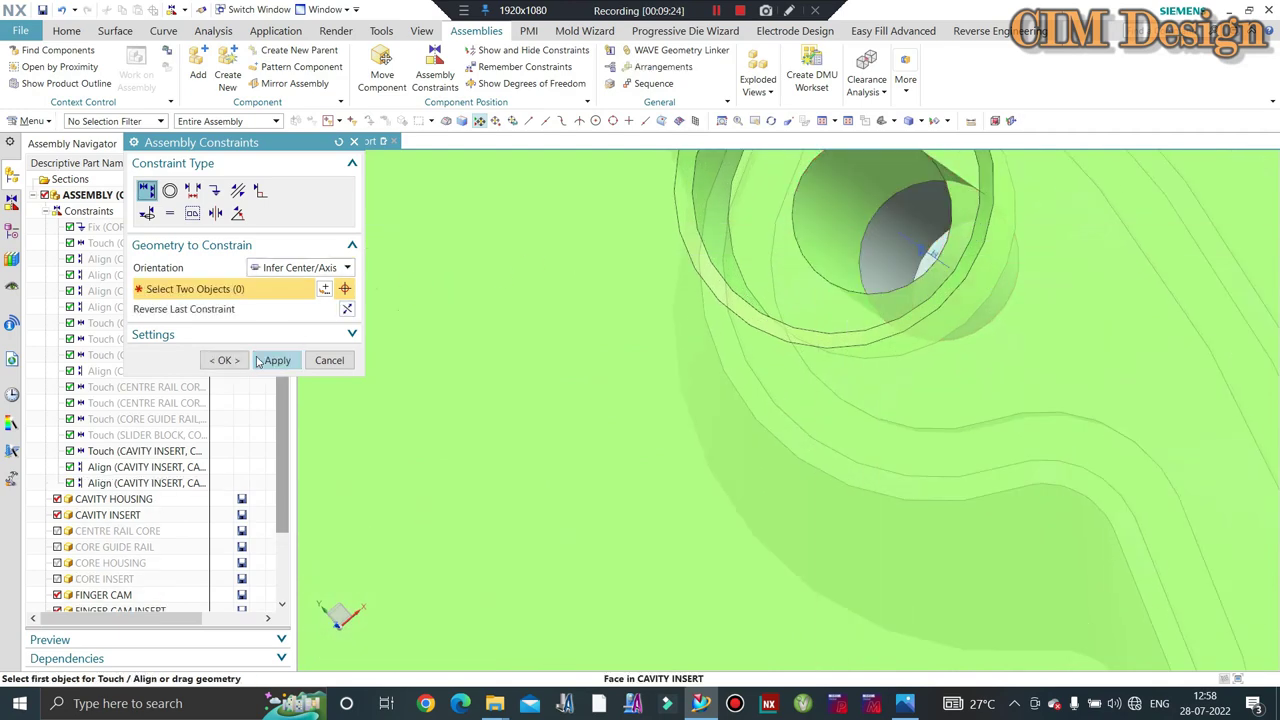
scroll(945, 324, "down", 2)
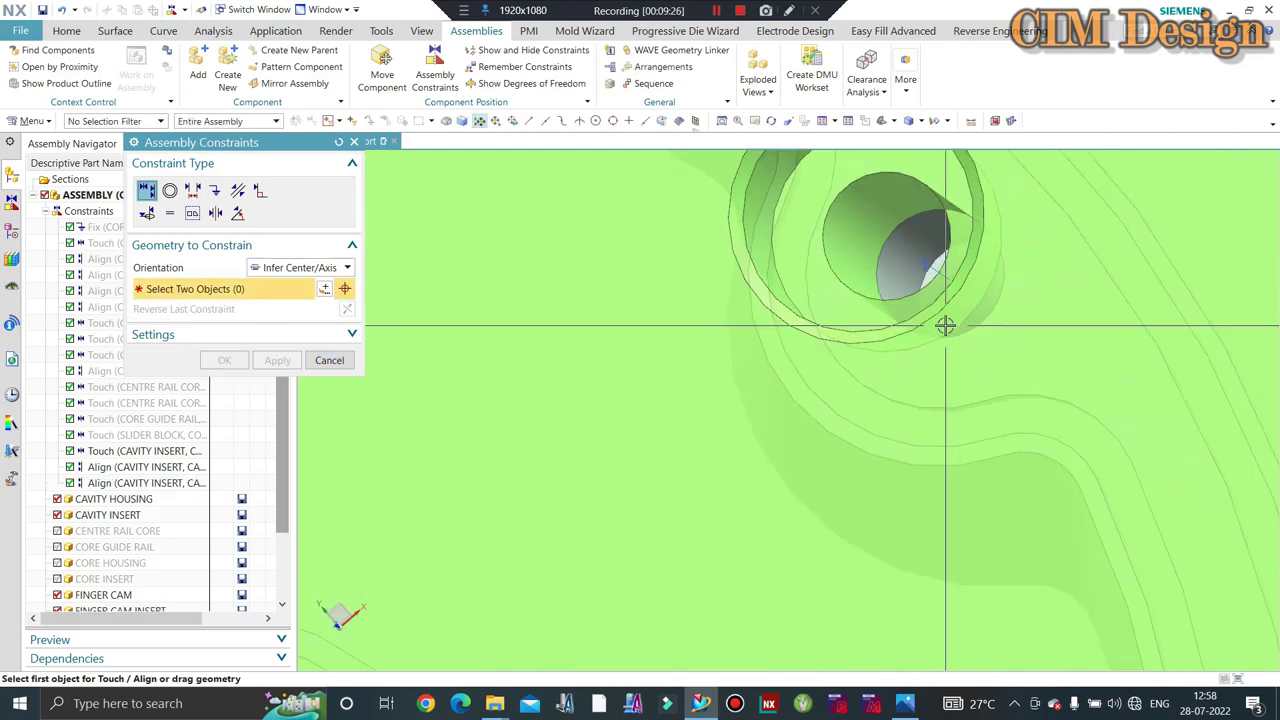
scroll(945, 324, "down", 2)
scroll(945, 324, "down", 2)
middle_click_drag(852, 372, 866, 364)
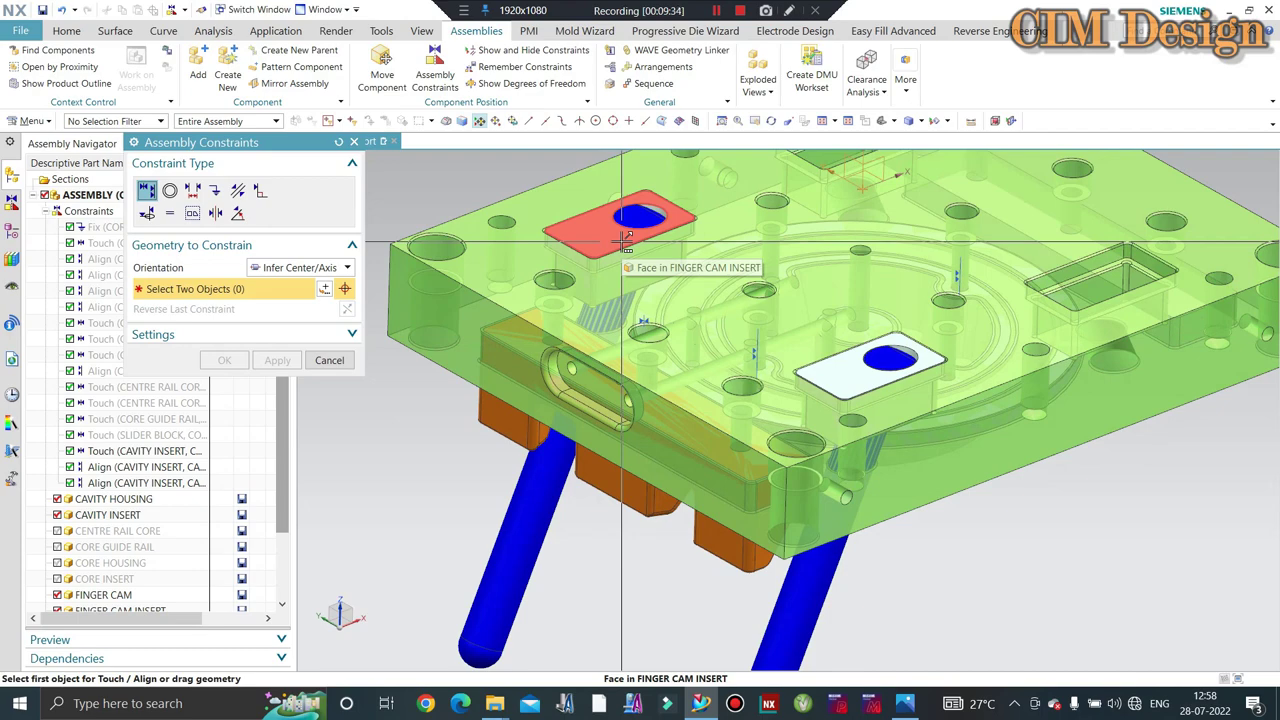
- Pick a finger cam insert edge, then close the constraint tool to clear it
scroll(590, 255, "up", 2)
scroll(550, 280, "up", 2)
scroll(519, 300, "up", 2)
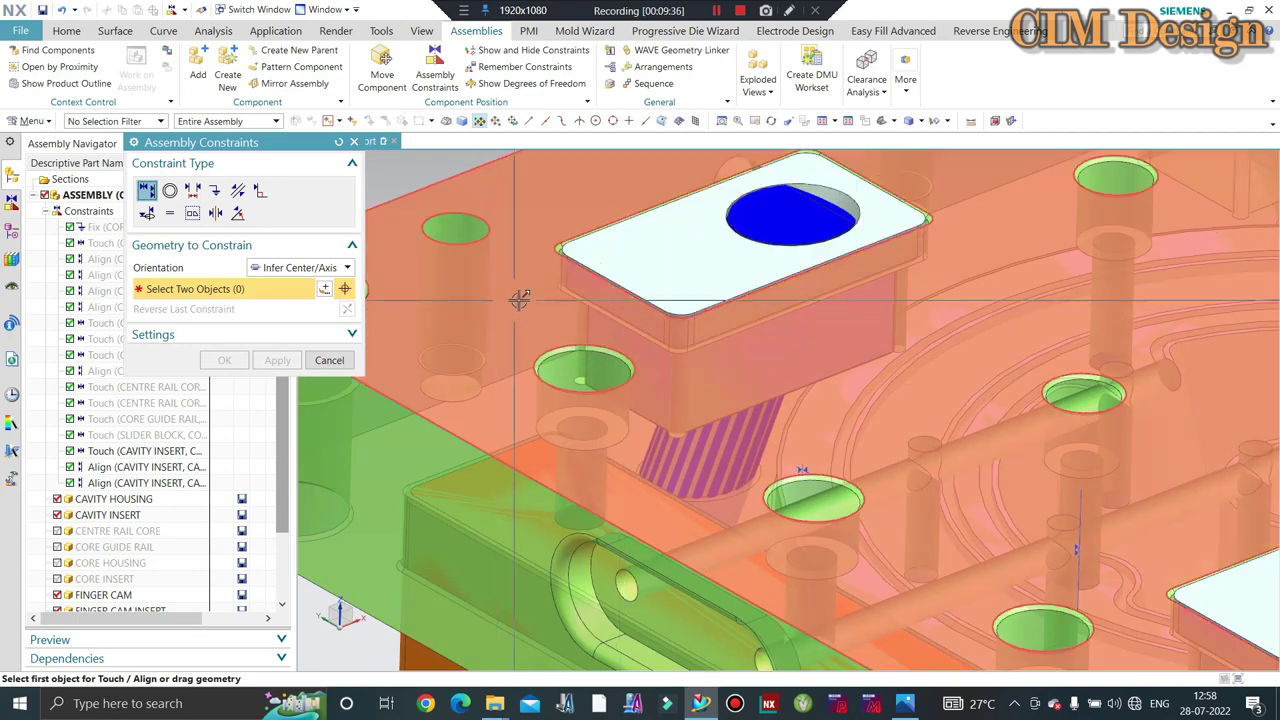
scroll(519, 300, "down", 3)
scroll(570, 290, "up", 2)
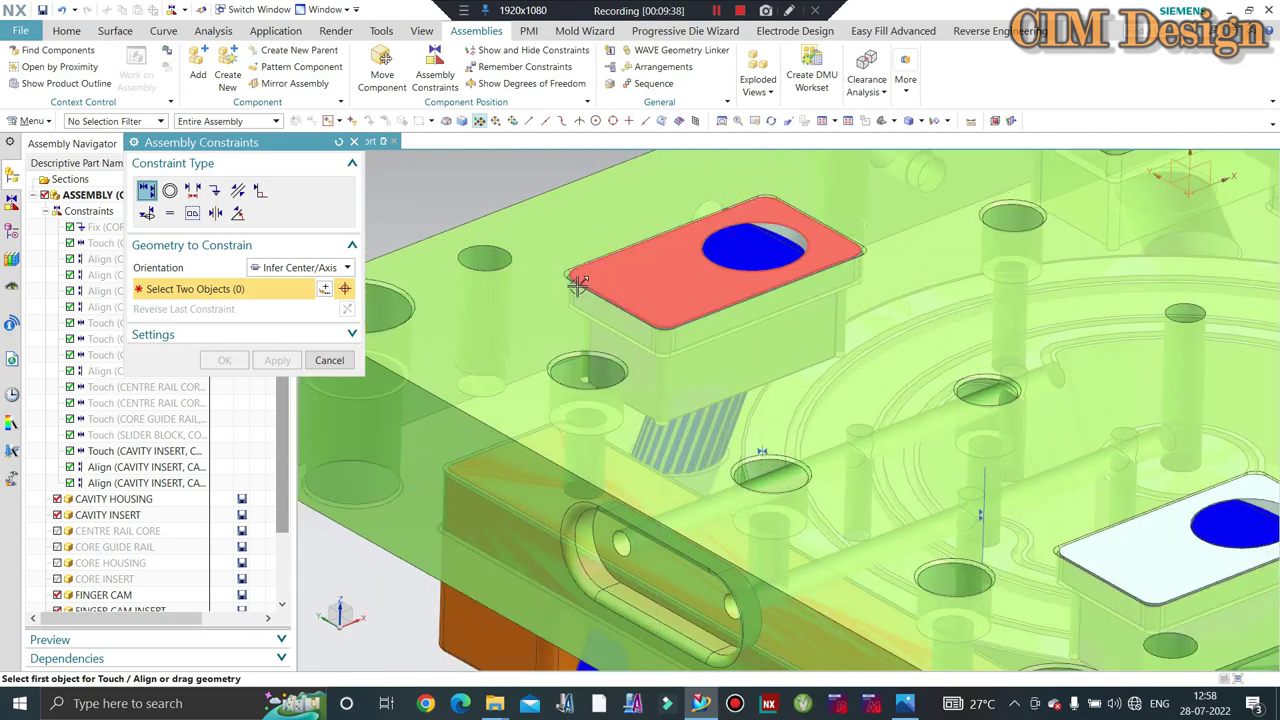
scroll(578, 285, "up", 2)
scroll(571, 263, "up", 2)
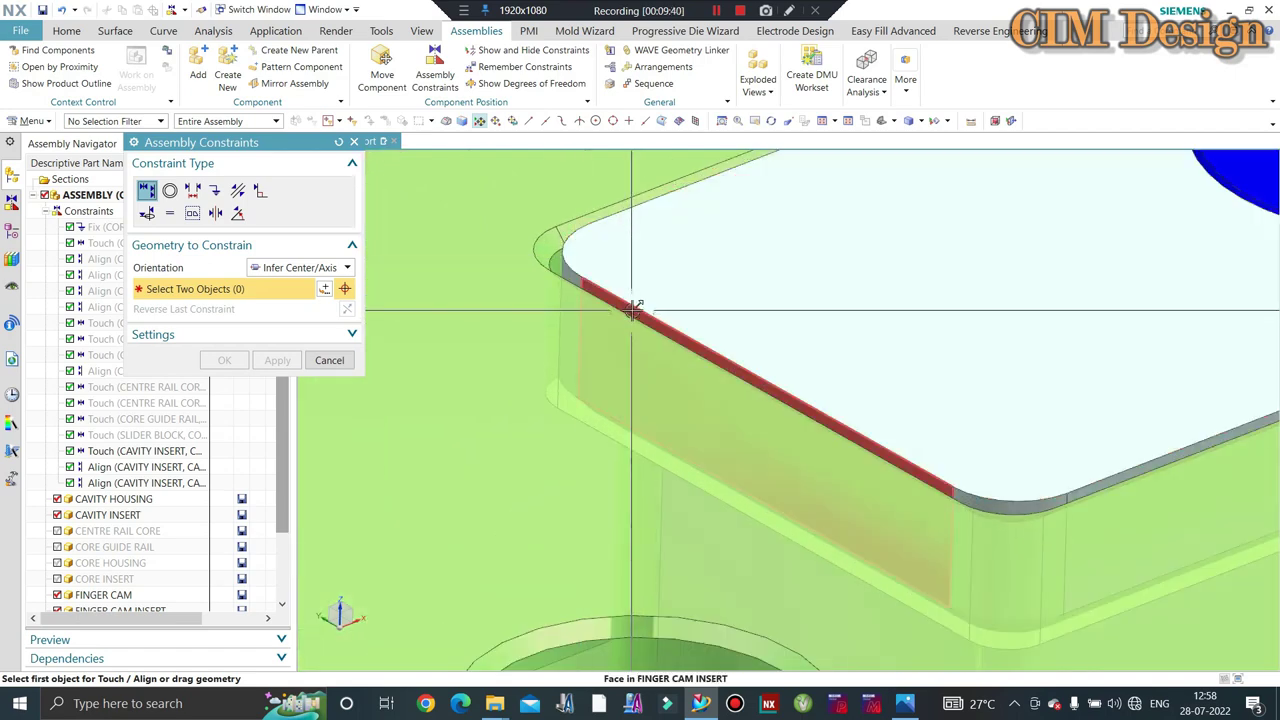
left_click(632, 309)
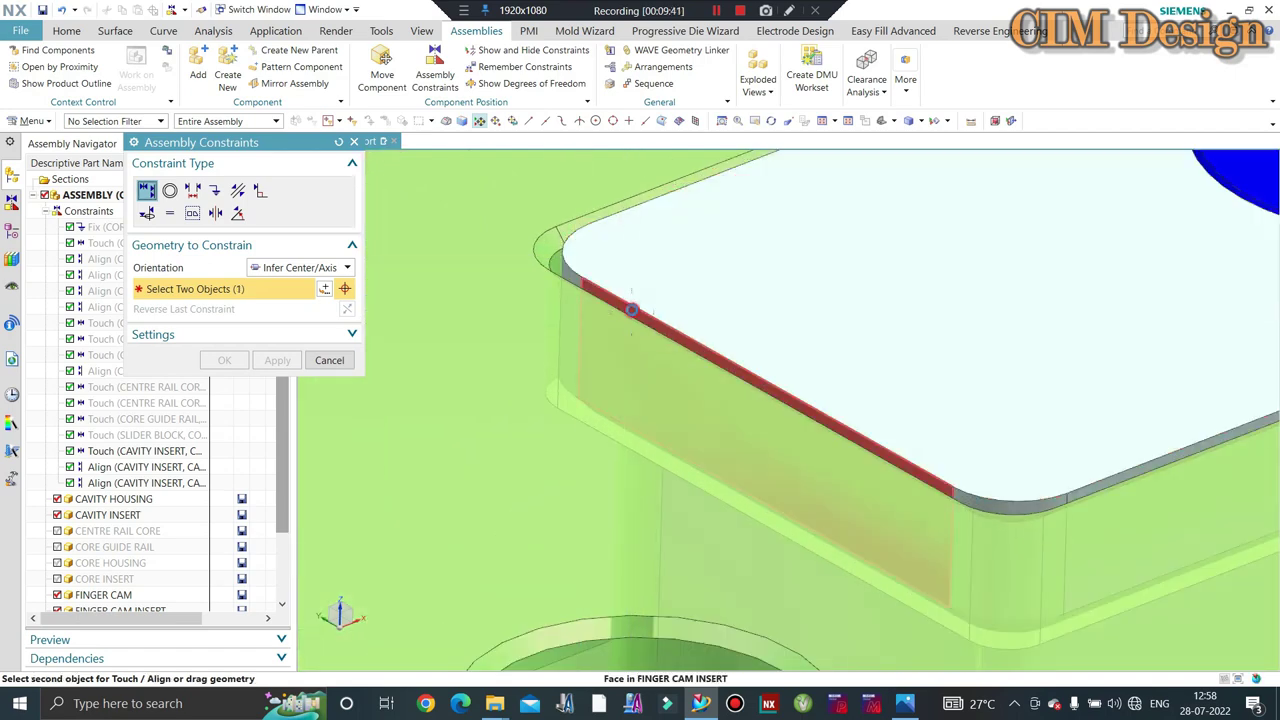
left_click(353, 142)
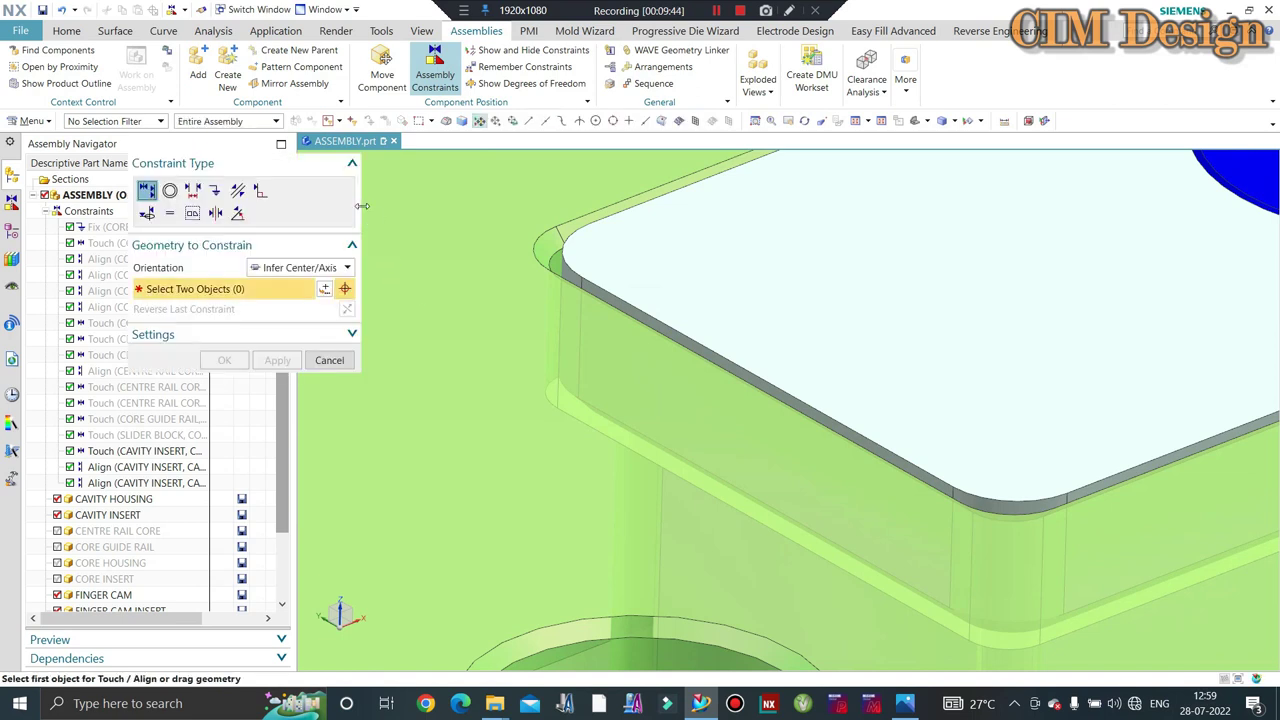
- Apply a Touch between a finger cam insert face and a cavity housing face
left_click(313, 270)
left_click(276, 300)
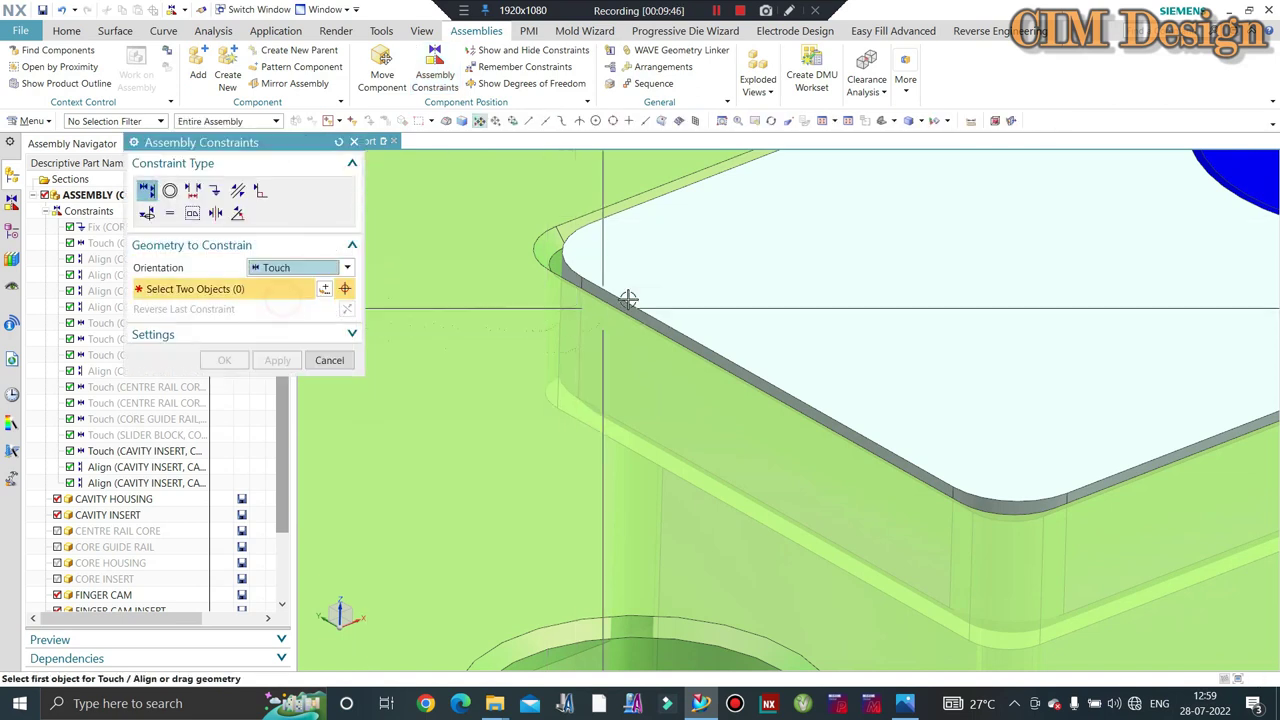
scroll(628, 294, "up", 3)
left_click(614, 294)
right_click(616, 399)
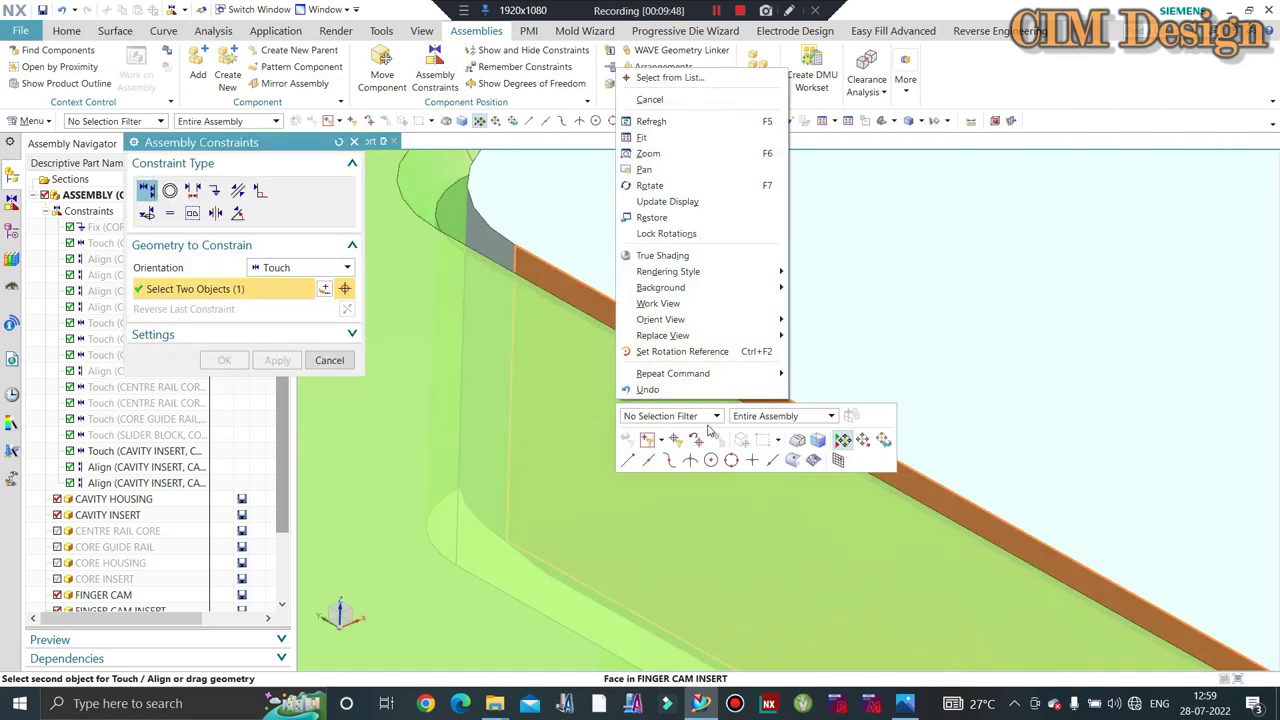
left_click(677, 79)
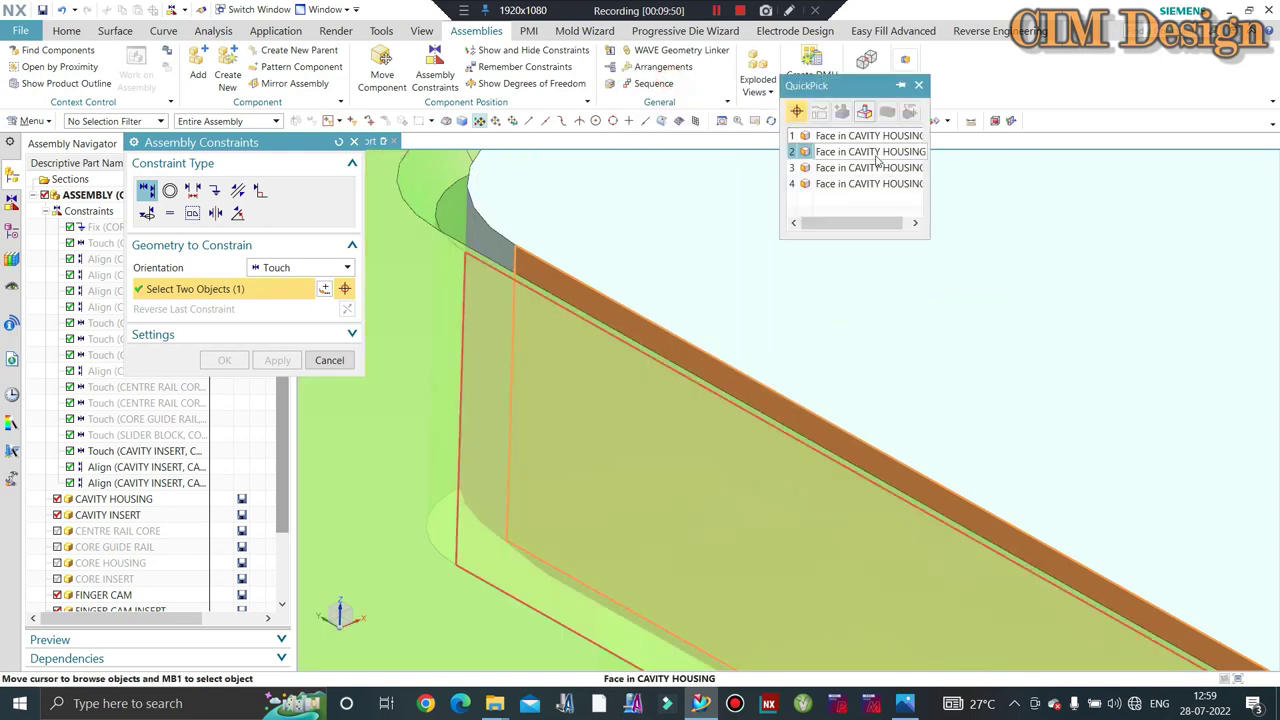
left_click(873, 152)
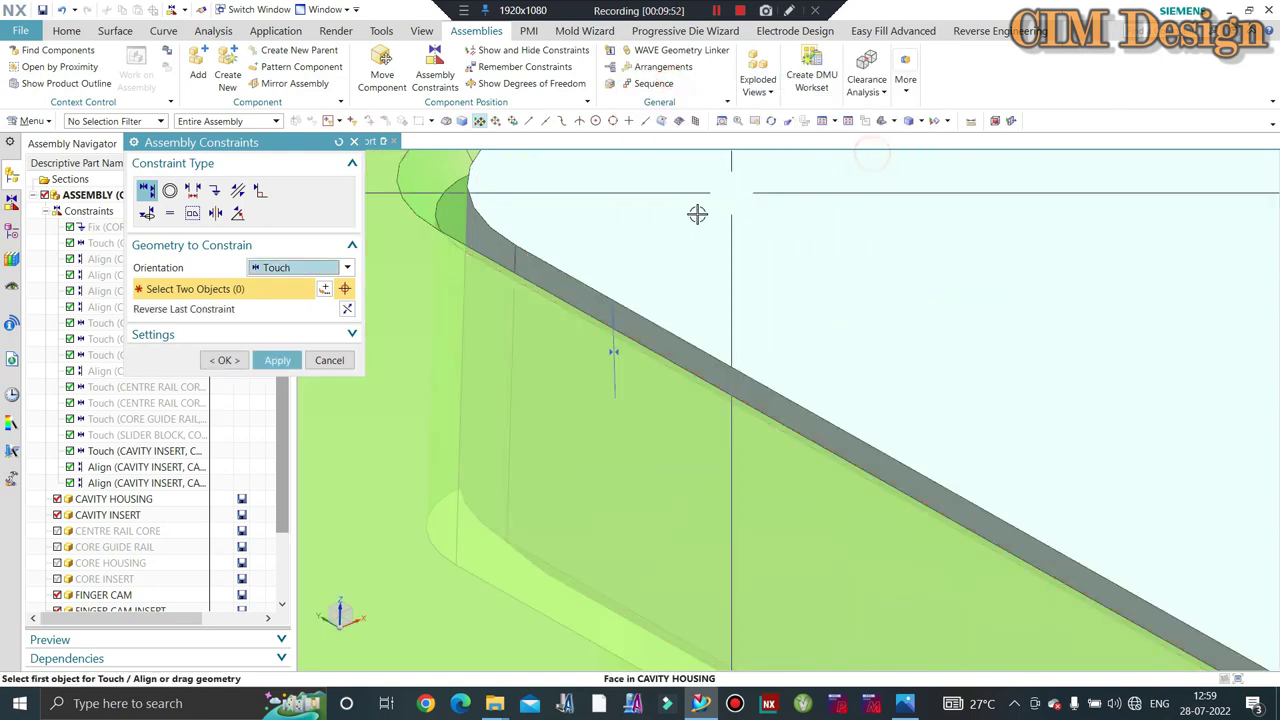
left_click(277, 360)
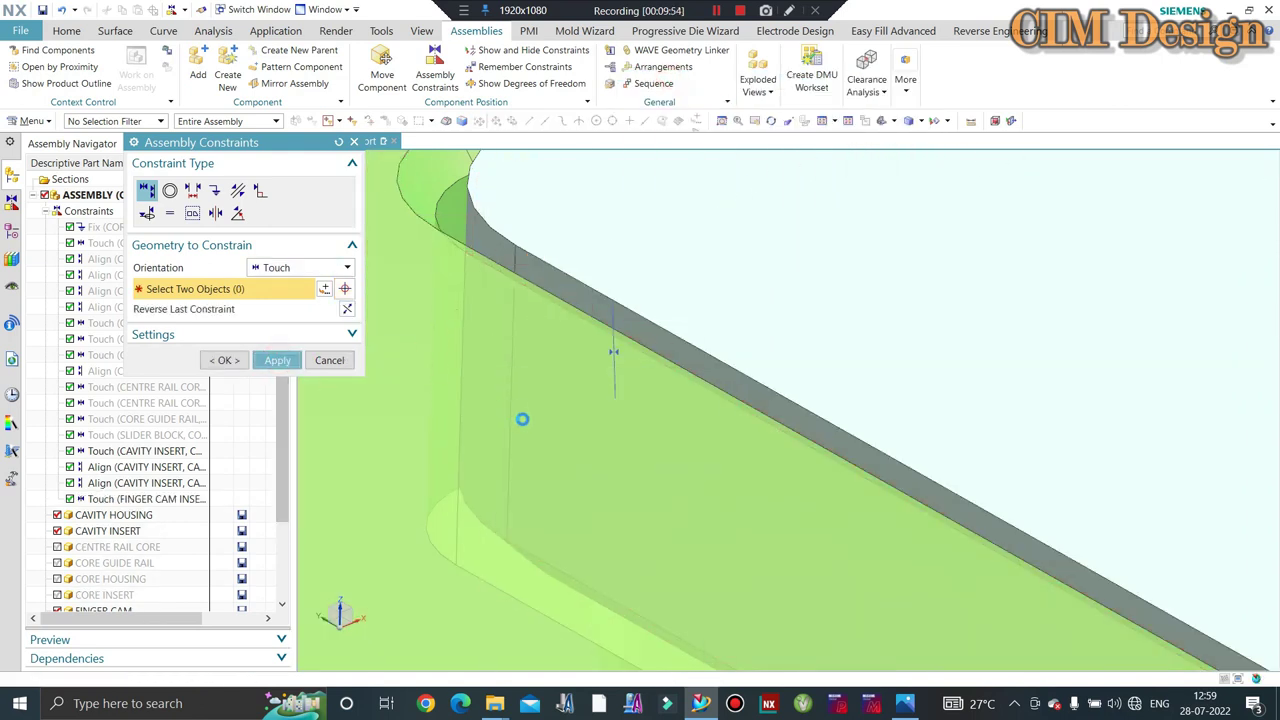
- Apply a second Touch from the insert plate's front edge to a hidden housing face
scroll(530, 425, "down", 2)
scroll(570, 415, "down", 2)
scroll(600, 350, "down", 2)
scroll(968, 315, "down", 1)
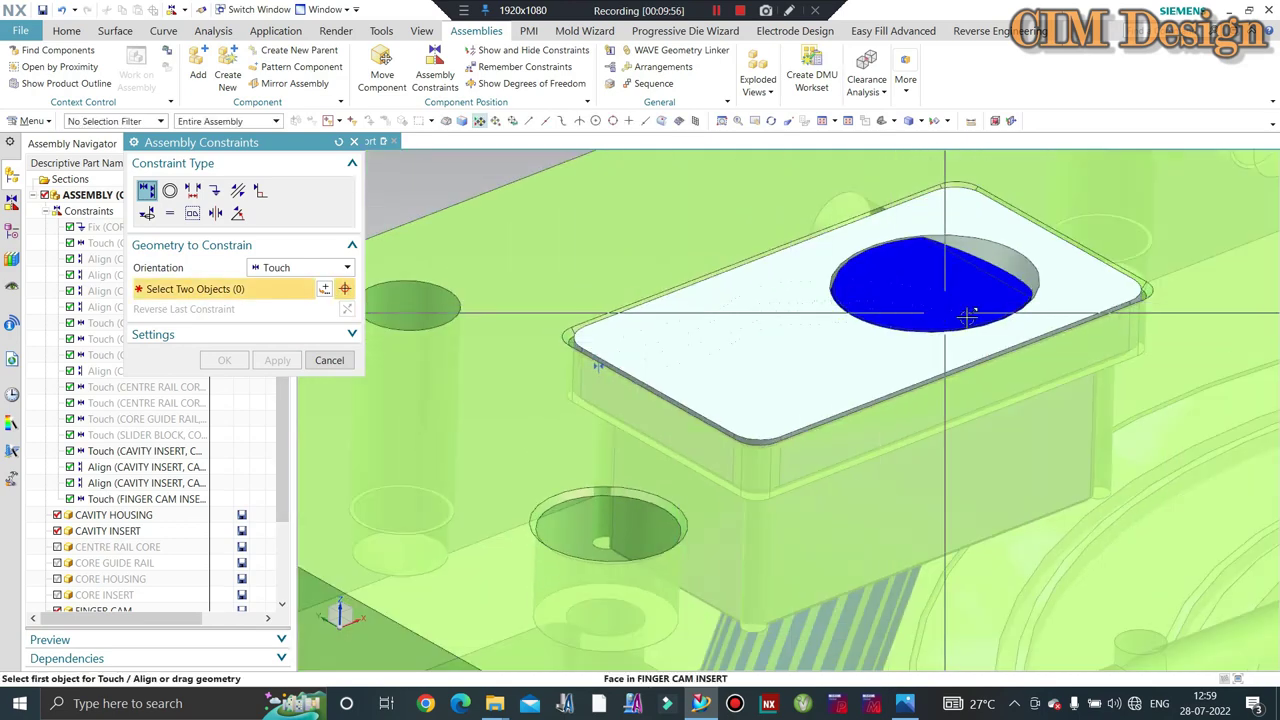
scroll(968, 315, "up", 3)
left_click(943, 357)
scroll(866, 357, "down", 1)
scroll(806, 444, "down", 2)
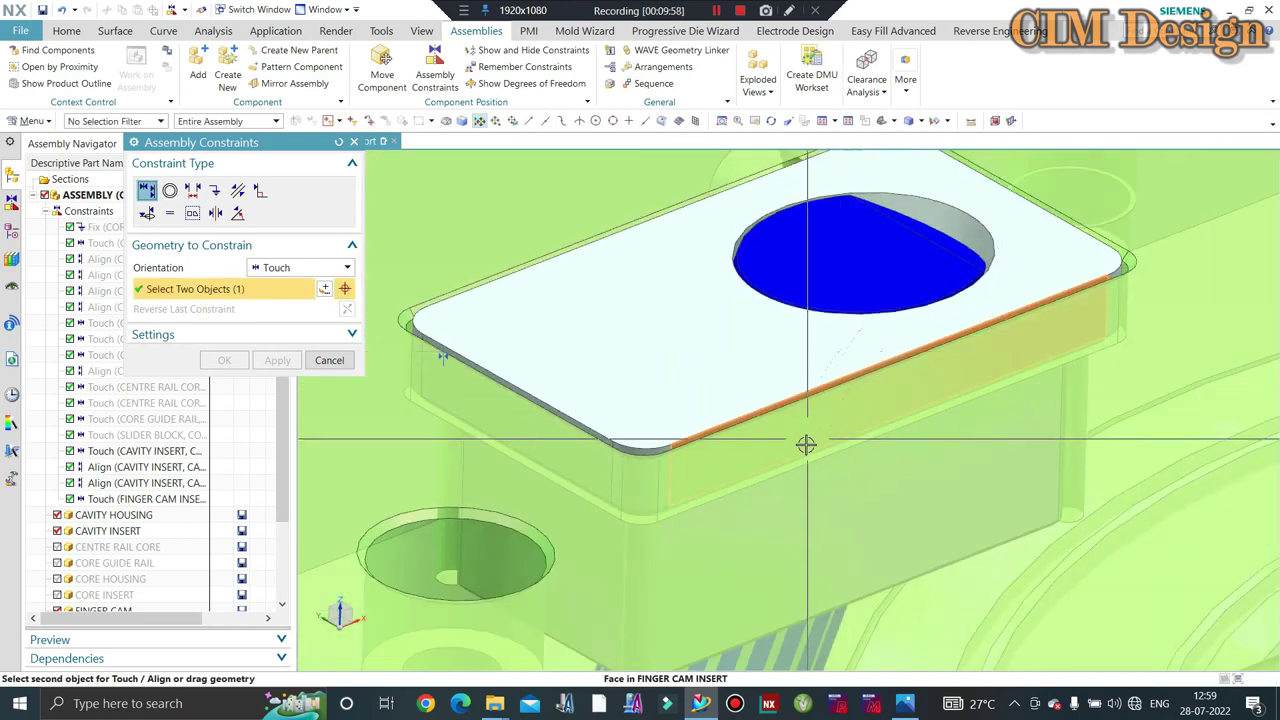
scroll(806, 444, "up", 2)
scroll(806, 434, "up", 2)
right_click(791, 400)
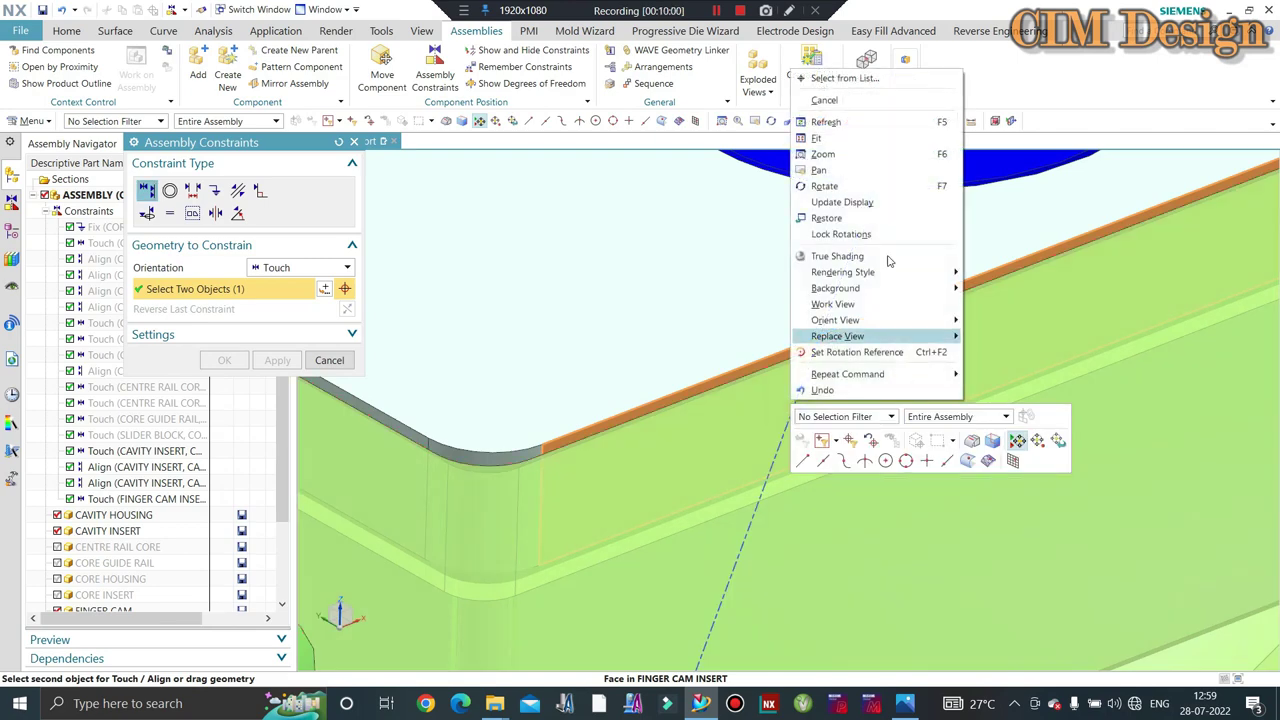
left_click(881, 79)
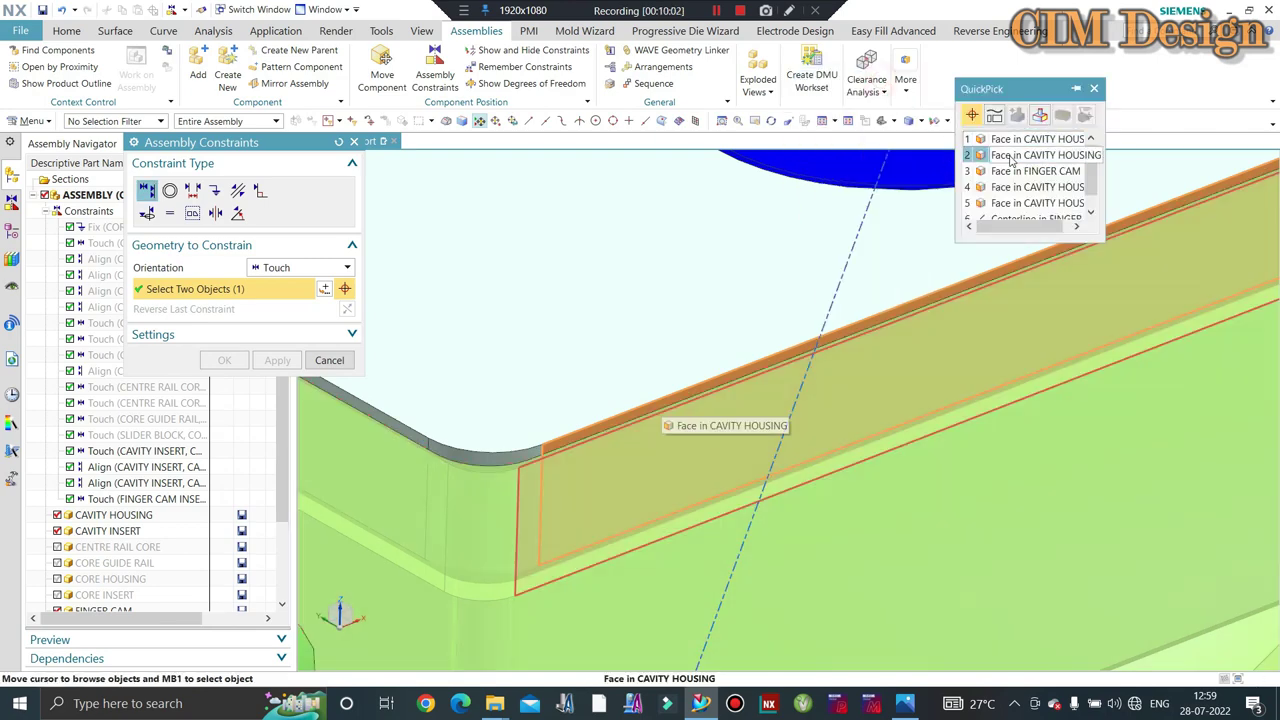
left_click(1012, 160)
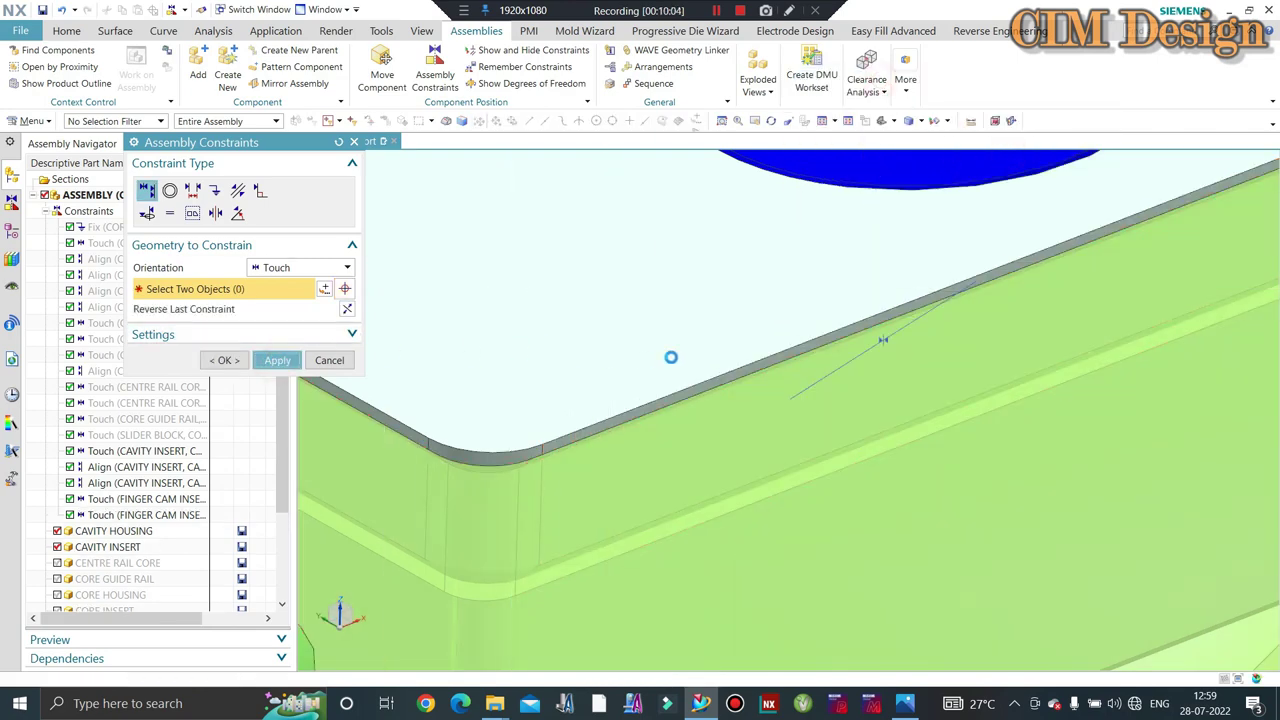
left_click(277, 360)
- Constrain the insert to the housing, then align its top face with the finger cam
scroll(715, 355, "down", 5)
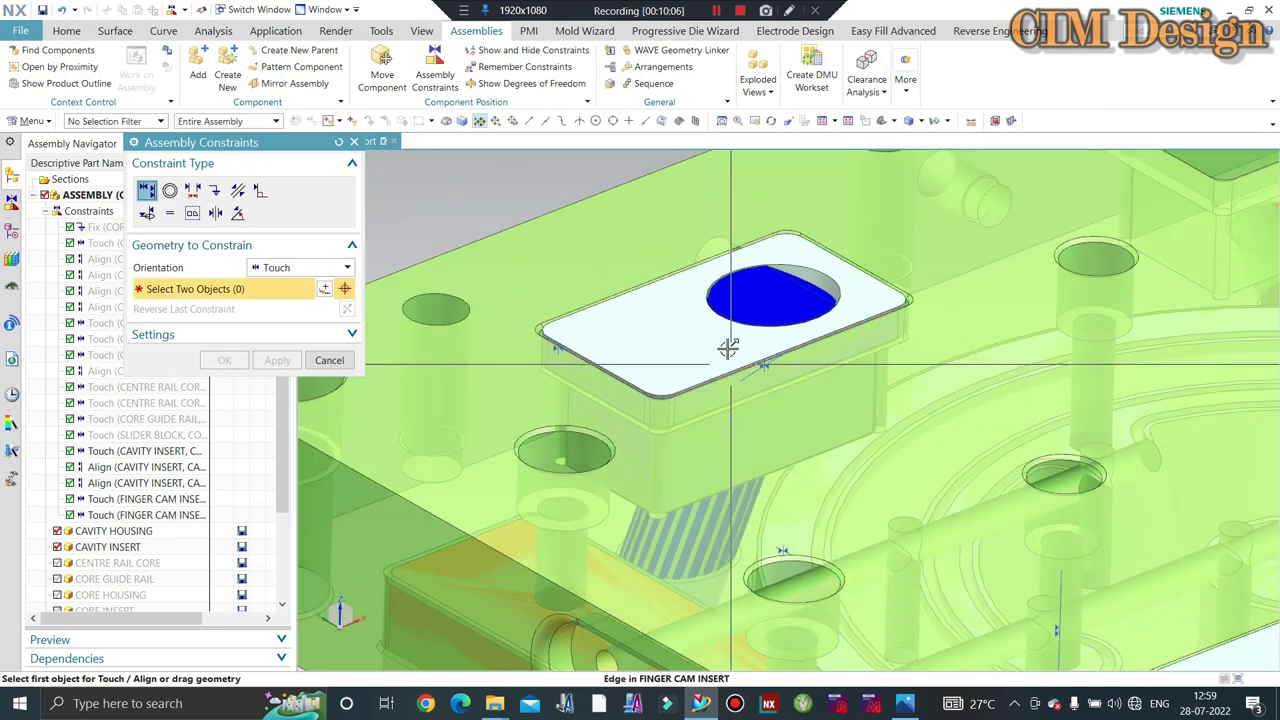
scroll(662, 372, "up", 2)
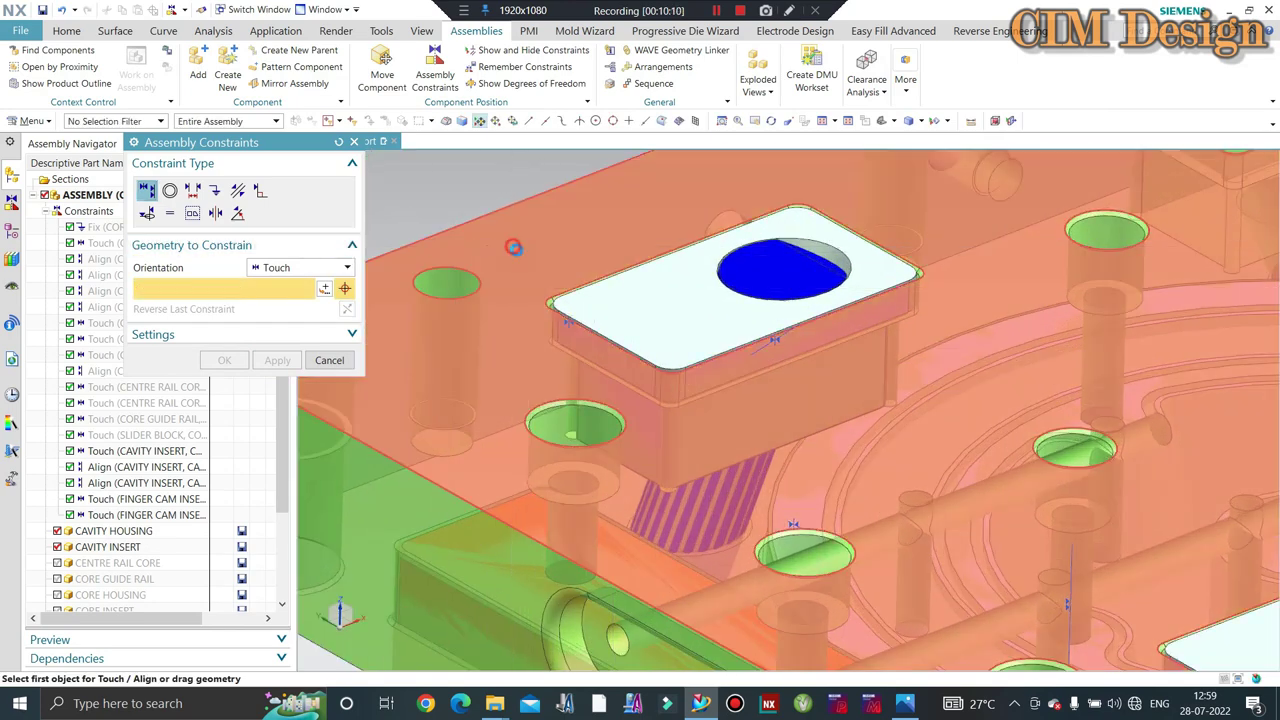
left_click(600, 291)
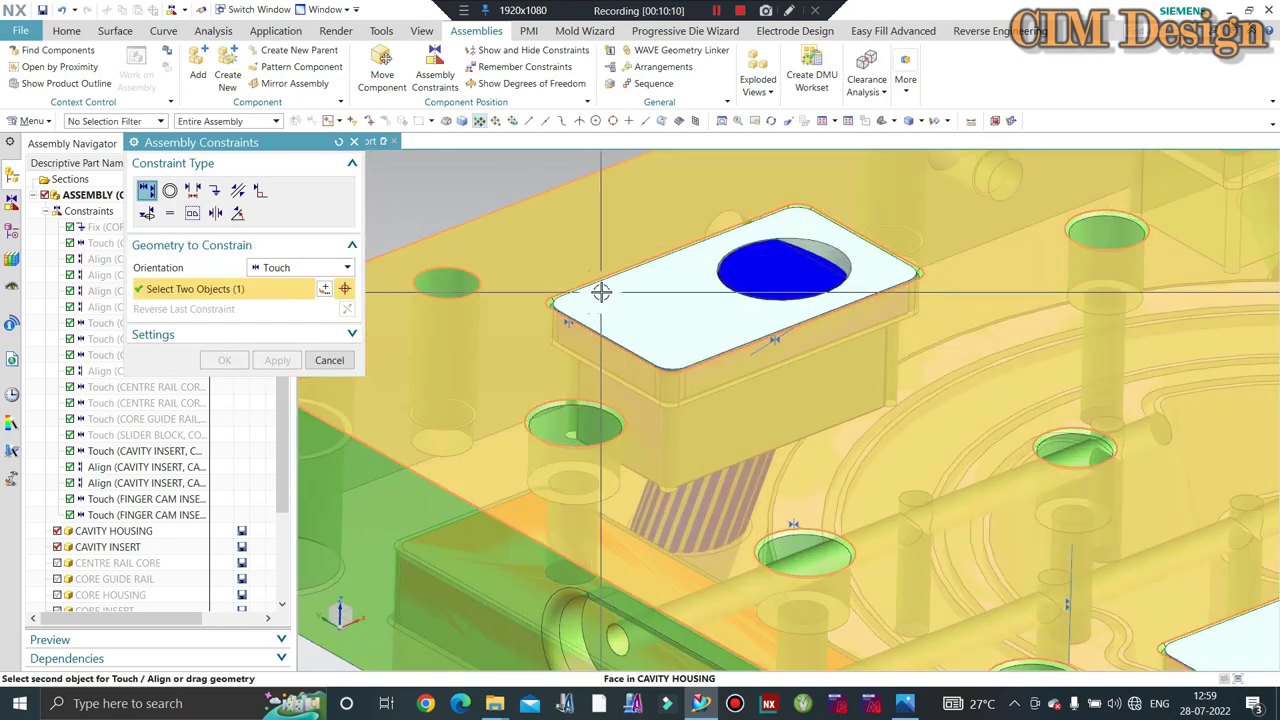
left_click(600, 291)
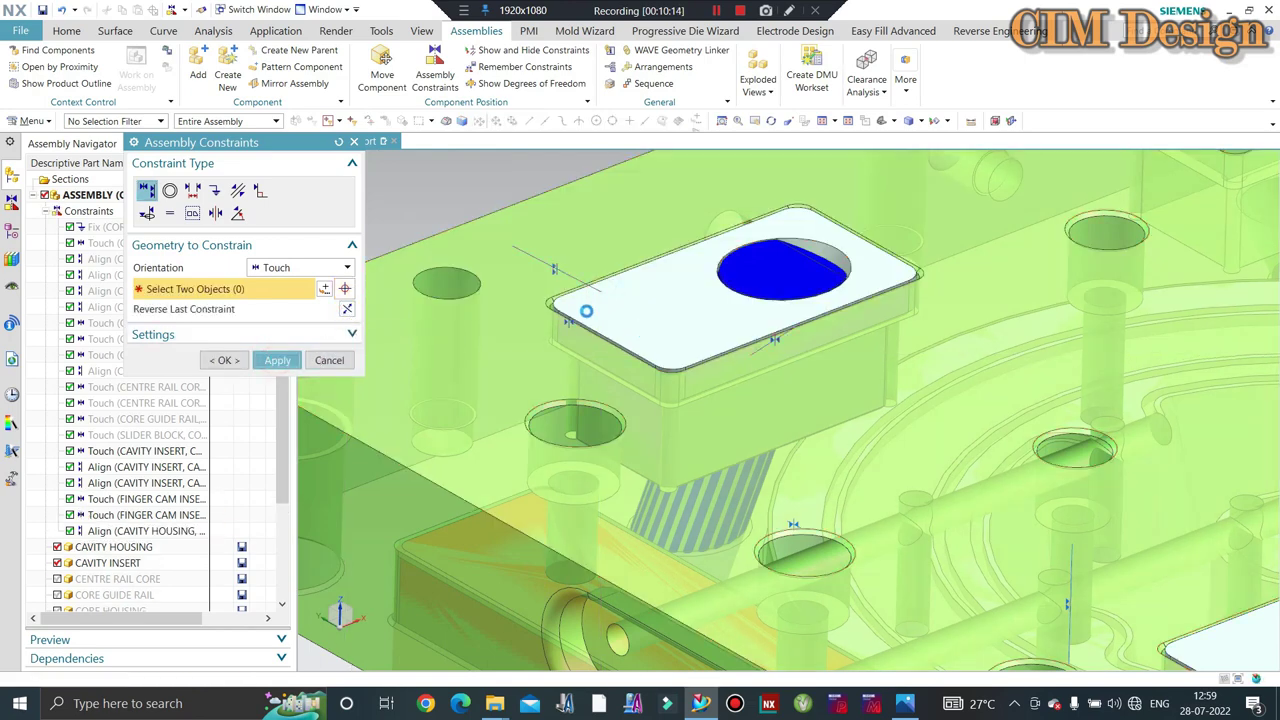
scroll(657, 299, "down", 2)
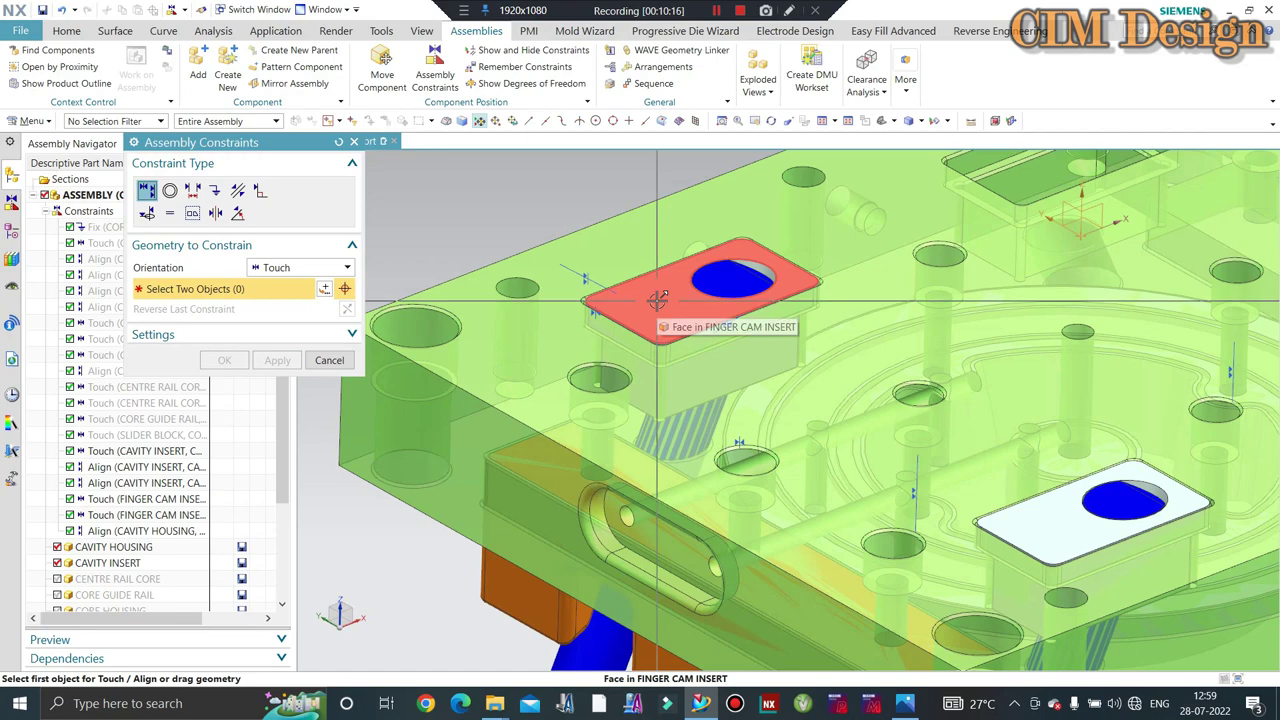
scroll(680, 291, "up", 1)
scroll(675, 285, "up", 2)
scroll(666, 286, "up", 1)
left_click(660, 296)
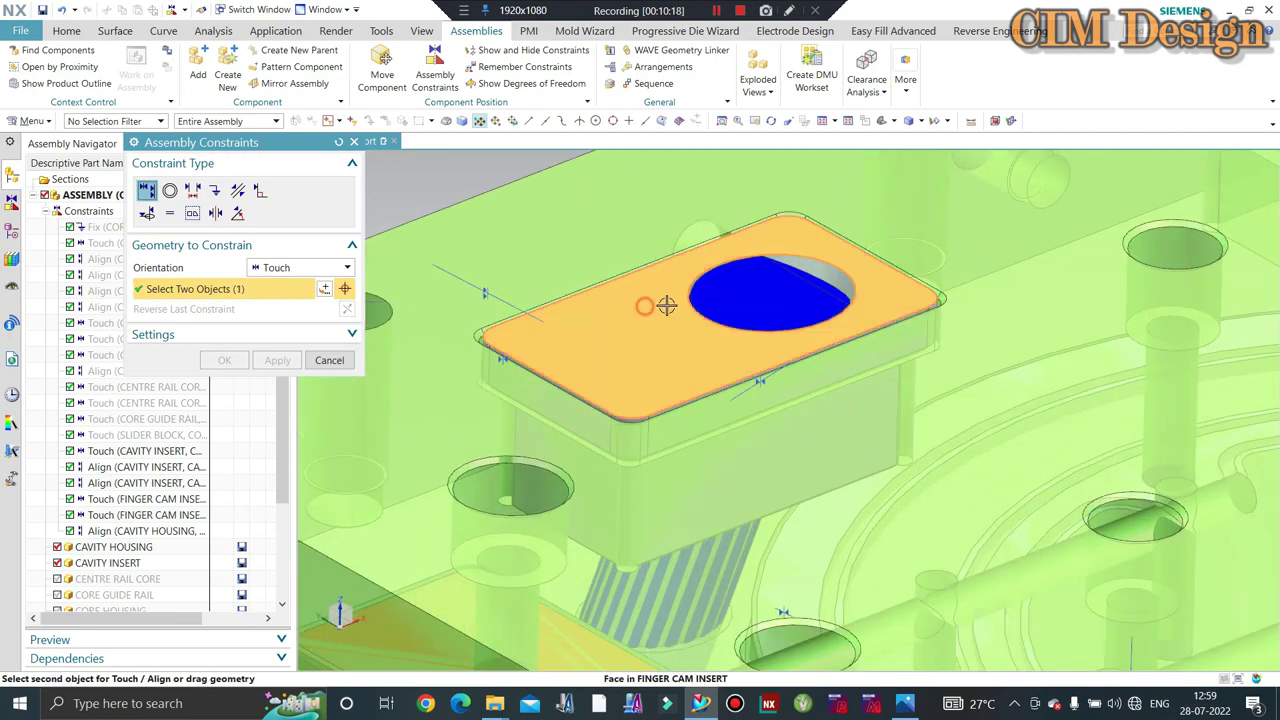
left_click(731, 287)
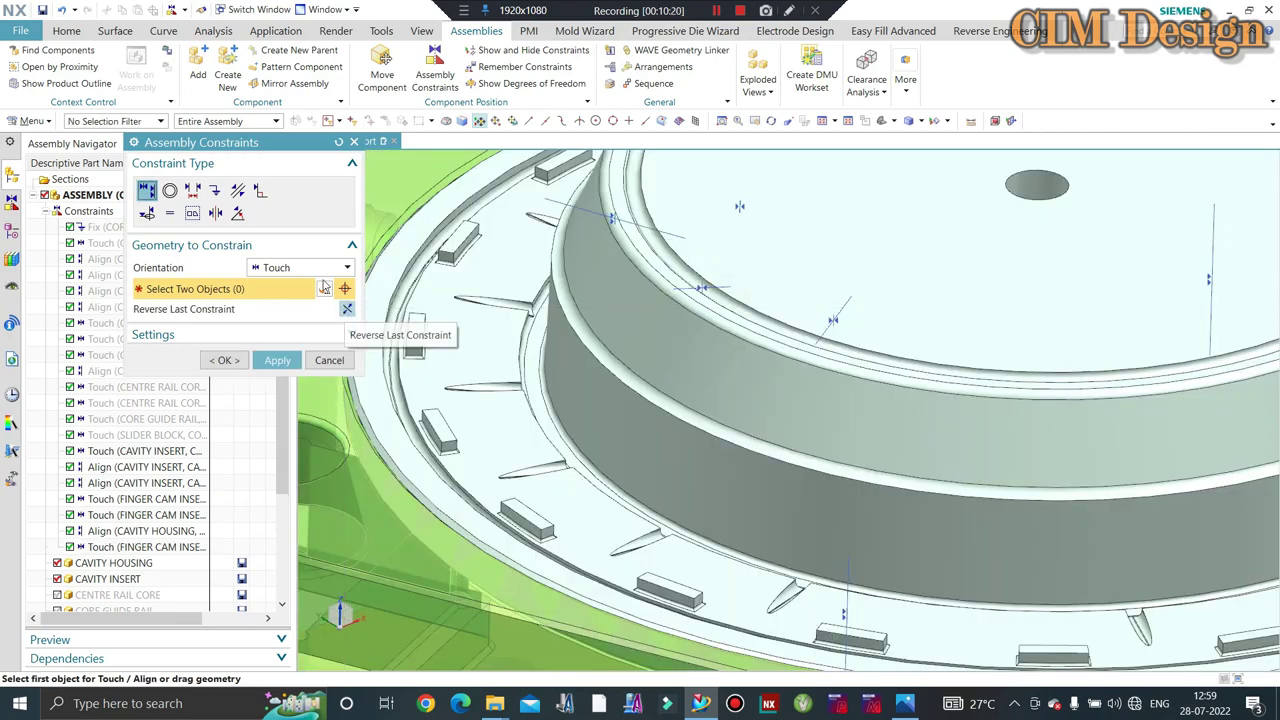
left_click(345, 311)
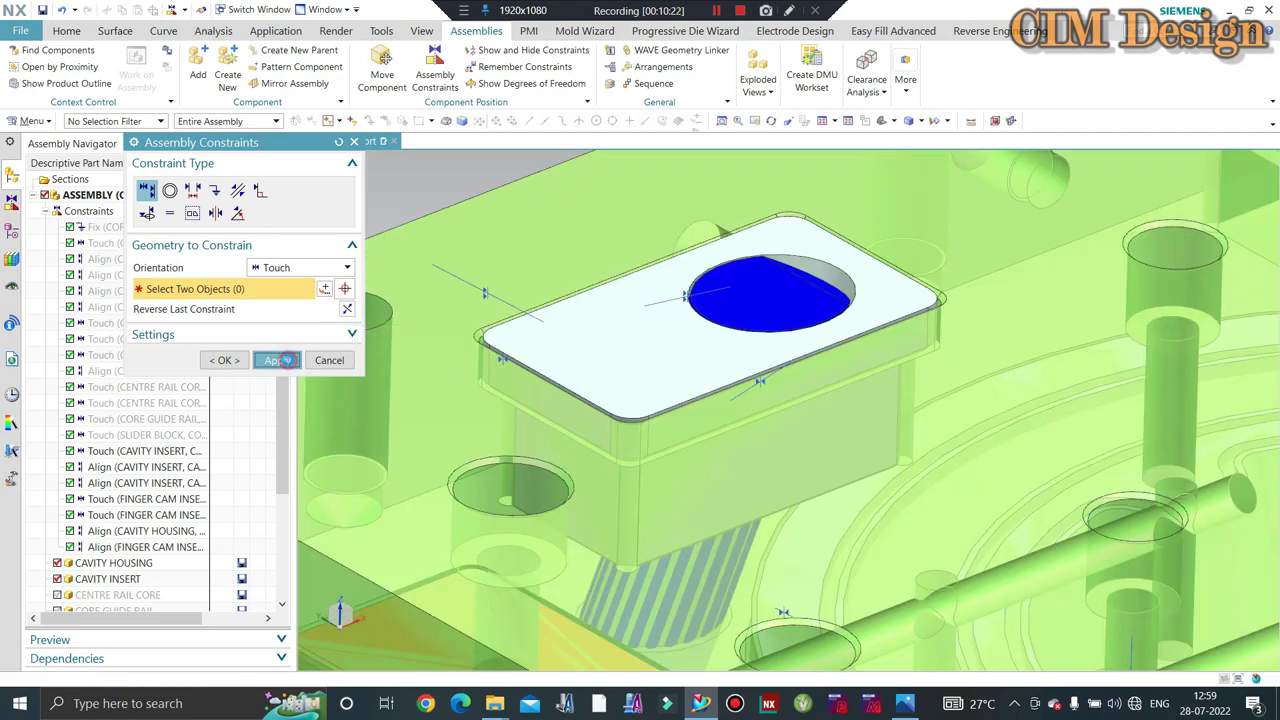
middle_click(734, 296)
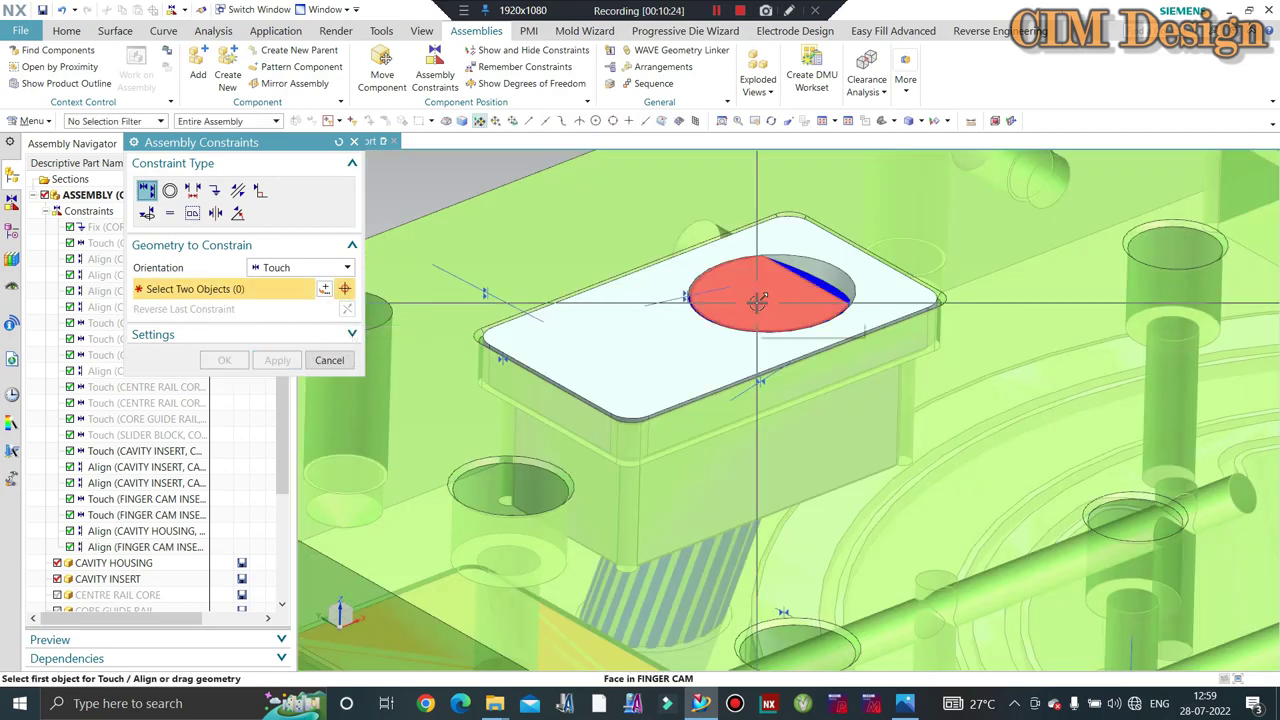
- Make the hole's circular edge concentric with the matching circle
scroll(730, 305, "down", 2)
scroll(727, 314, "up", 2)
scroll(735, 300, "up", 1)
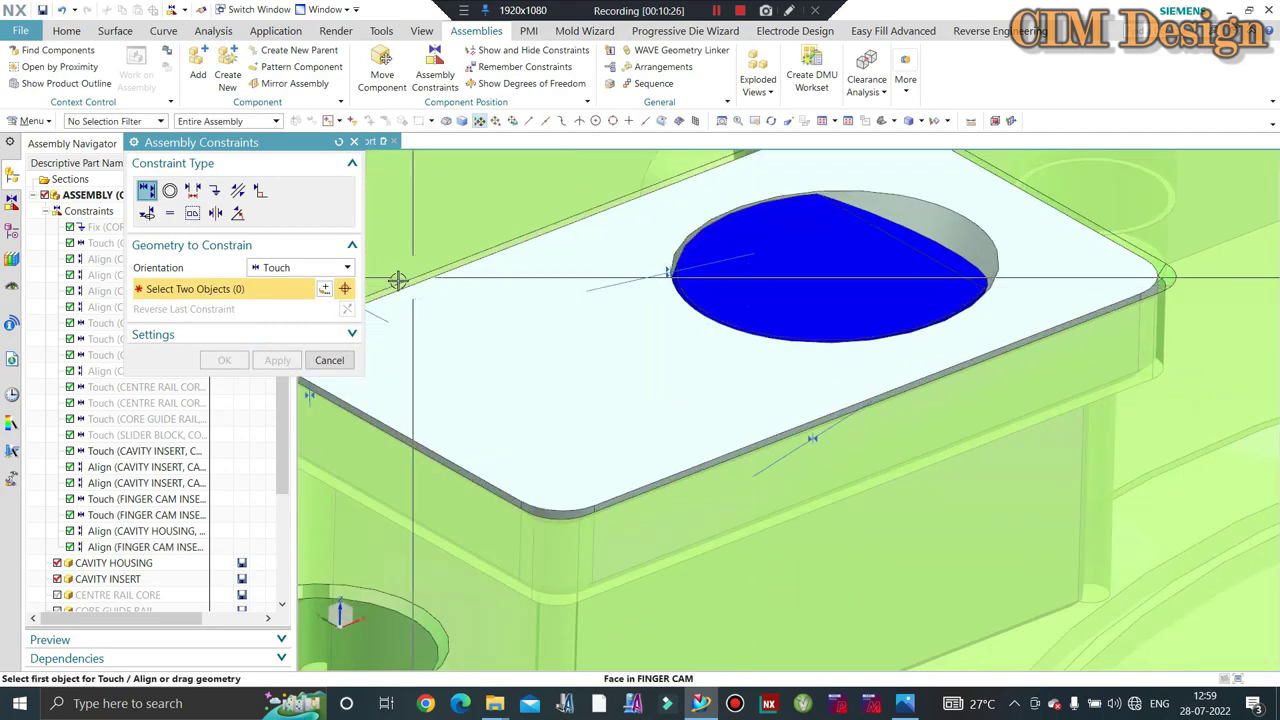
left_click(170, 190)
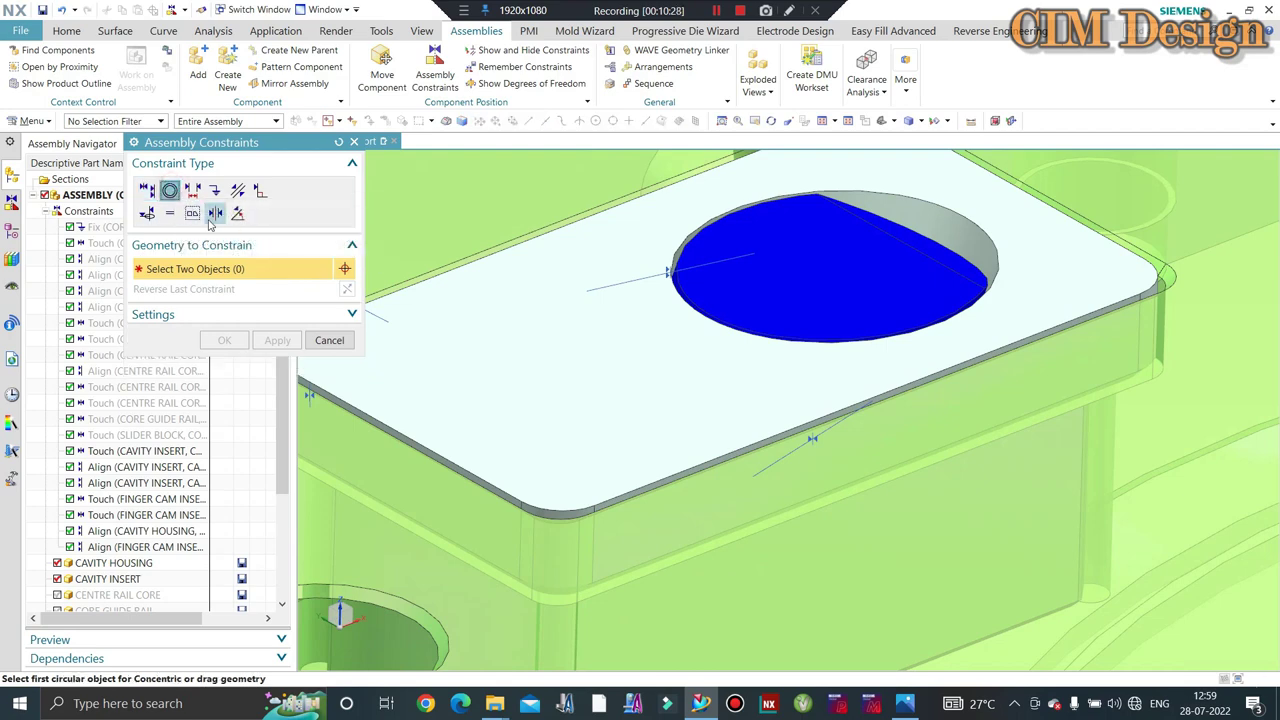
scroll(725, 238, "up", 2)
left_click(731, 240)
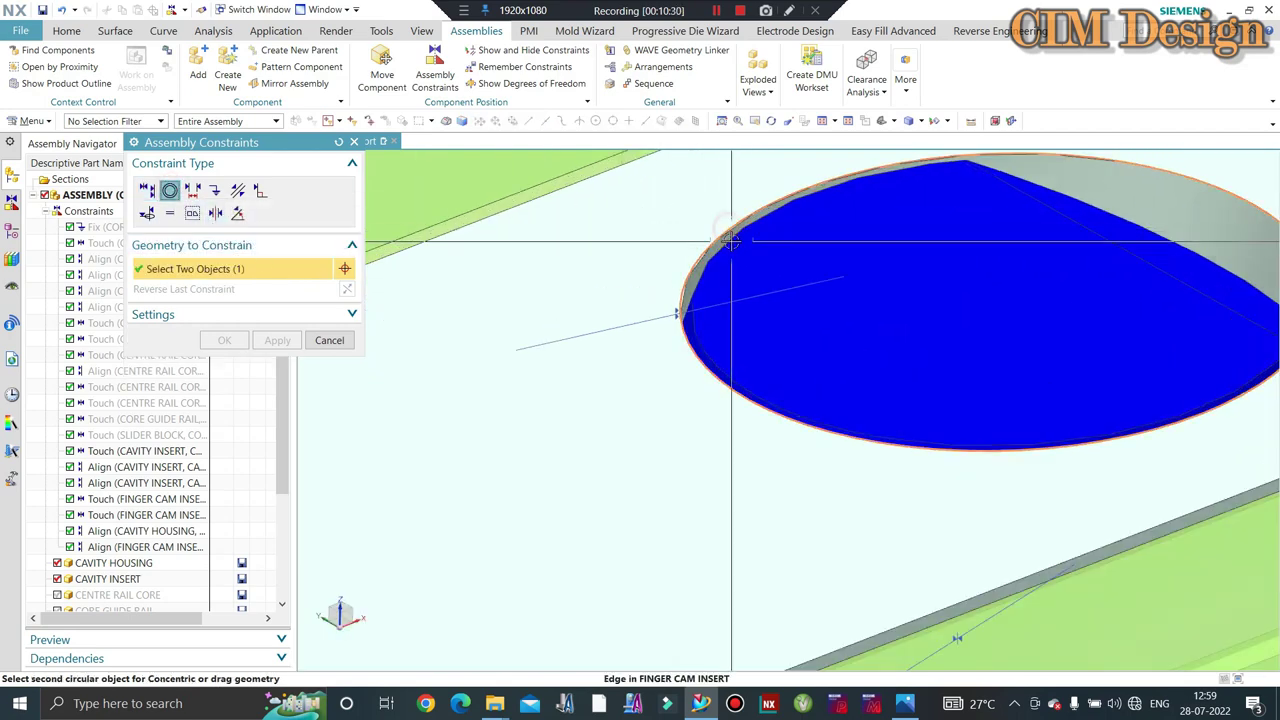
left_click(728, 243)
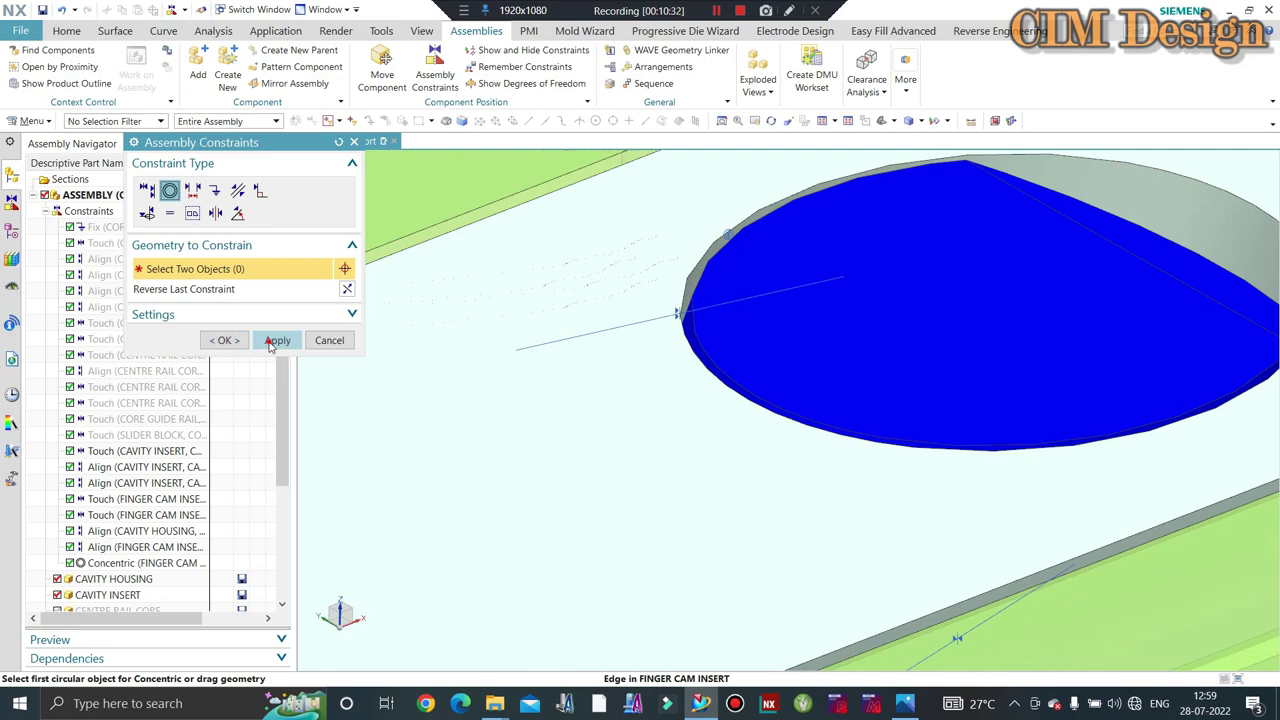
scroll(798, 240, "down", 3)
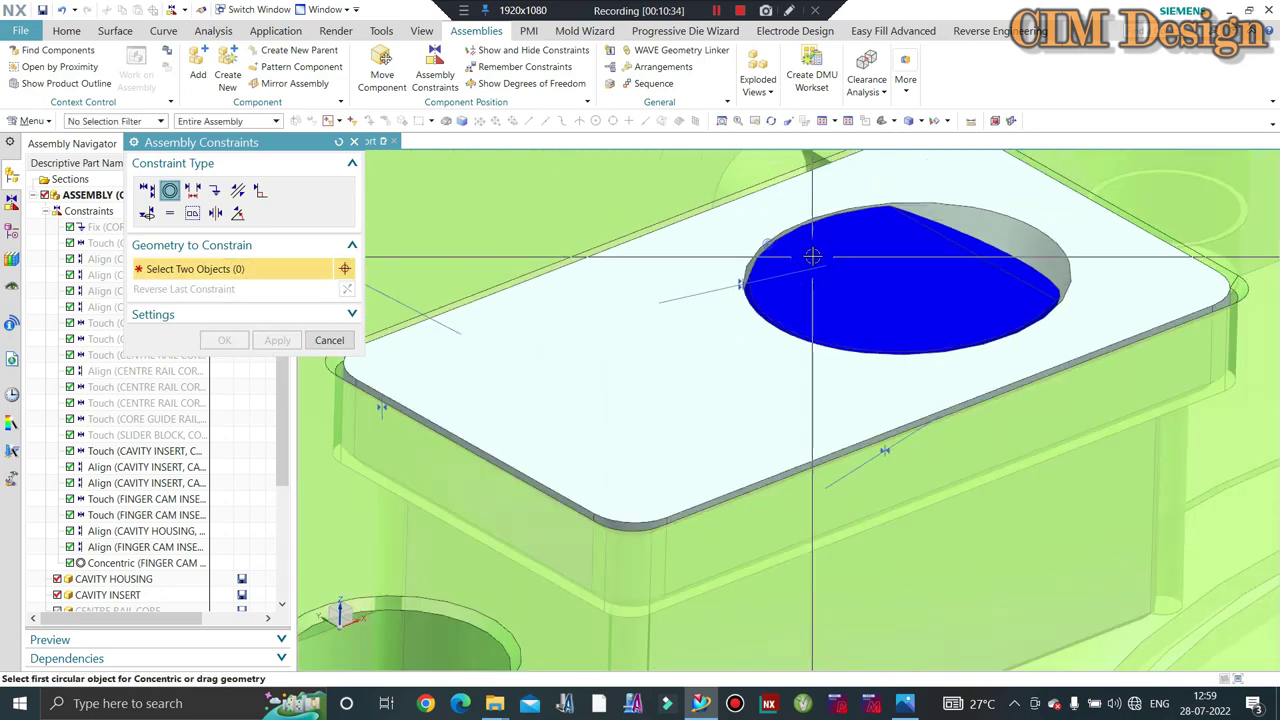
scroll(800, 258, "down", 3)
scroll(820, 257, "up", 3)
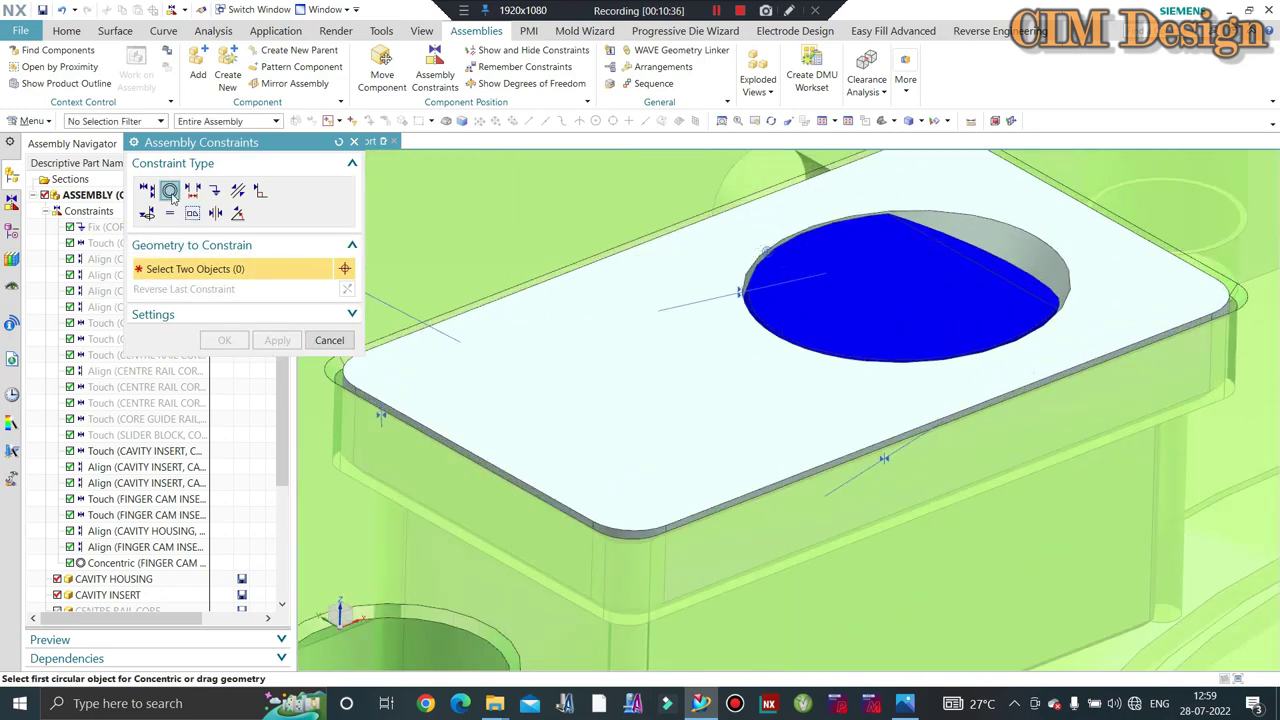
scroll(745, 242, "up", 3)
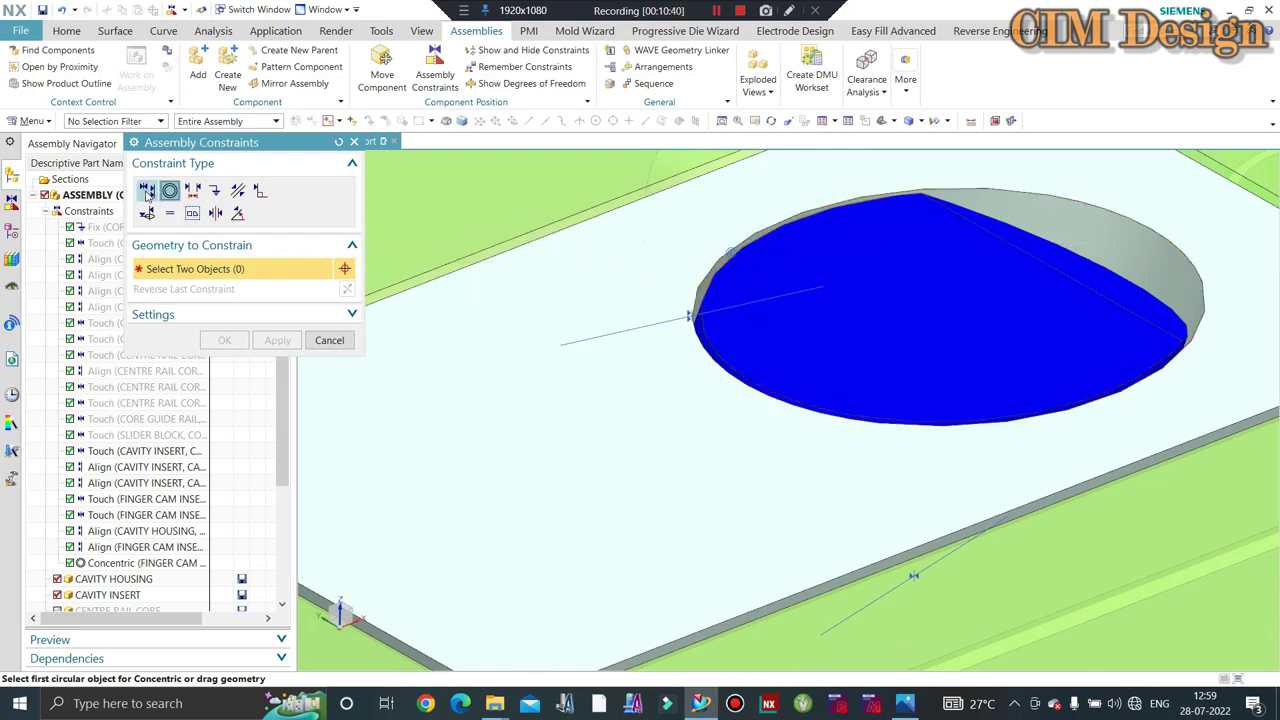
left_click(147, 191)
scroll(734, 298, "down", 2)
scroll(734, 296, "down", 2)
scroll(734, 290, "down", 1)
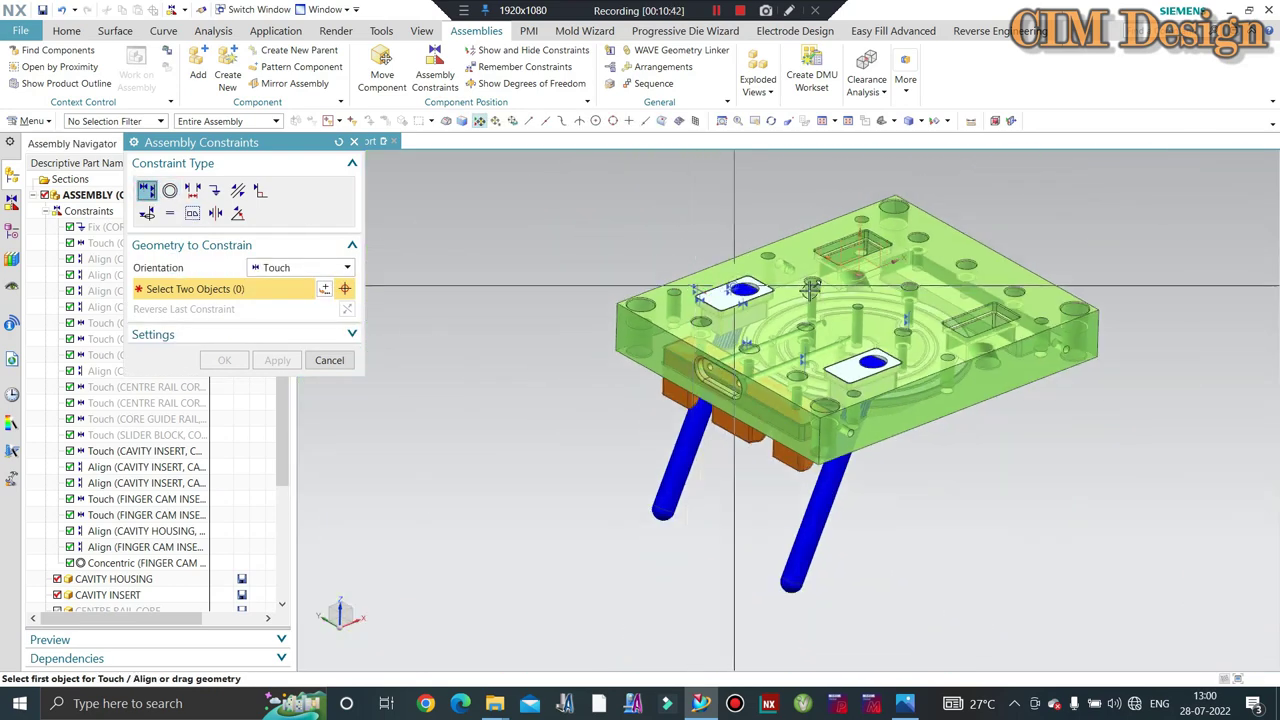
- Dynamically drag the cavity housing up and down along Z, then discard the trial move
left_click(329, 366)
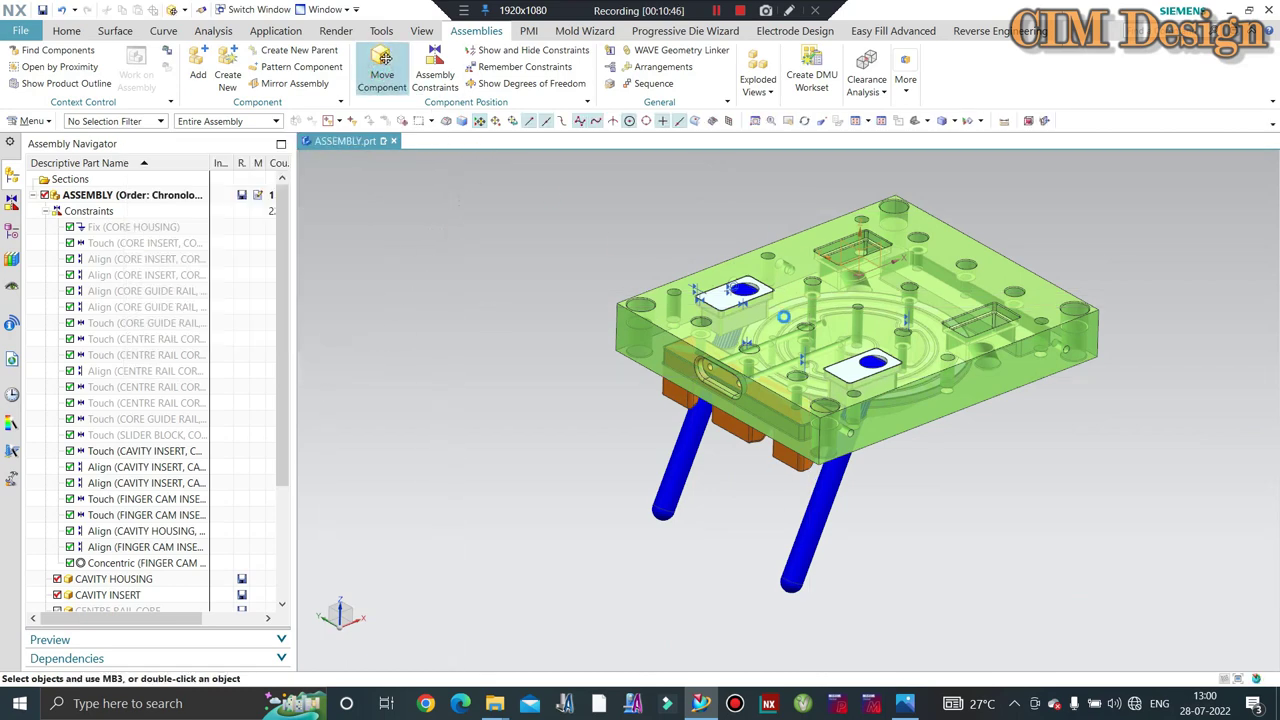
left_click(383, 60)
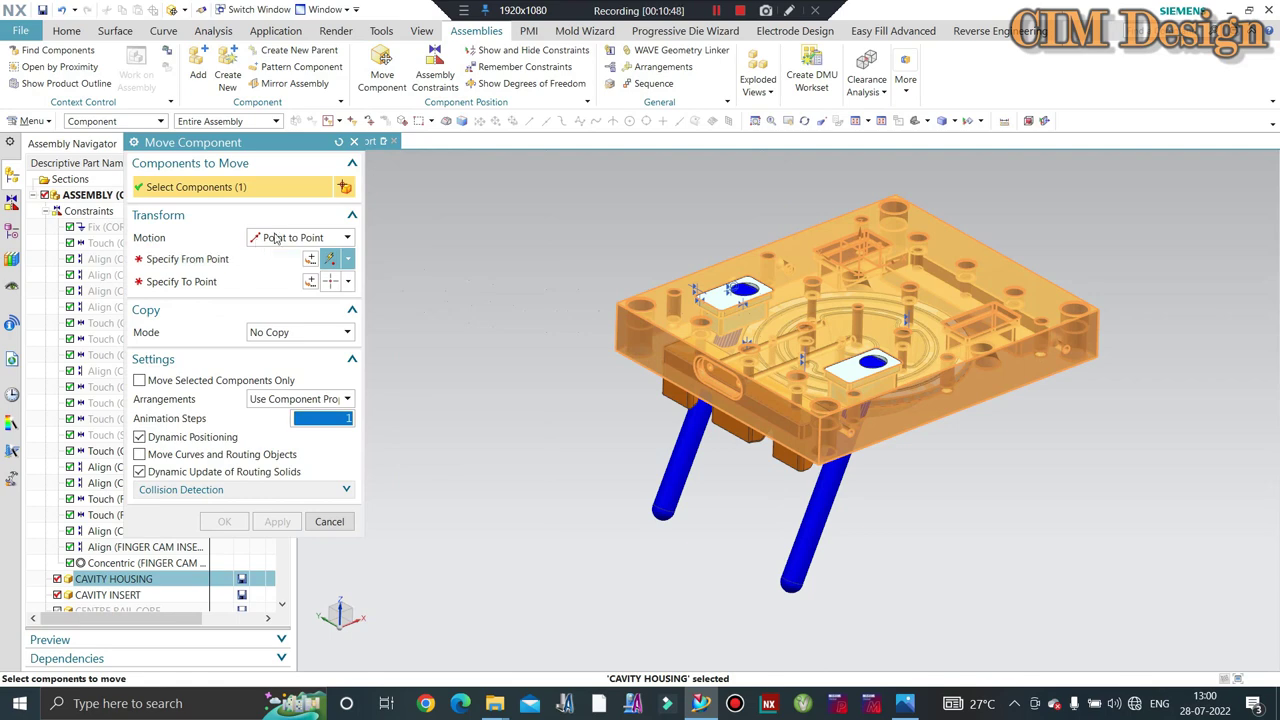
left_click(277, 237)
left_click(281, 343)
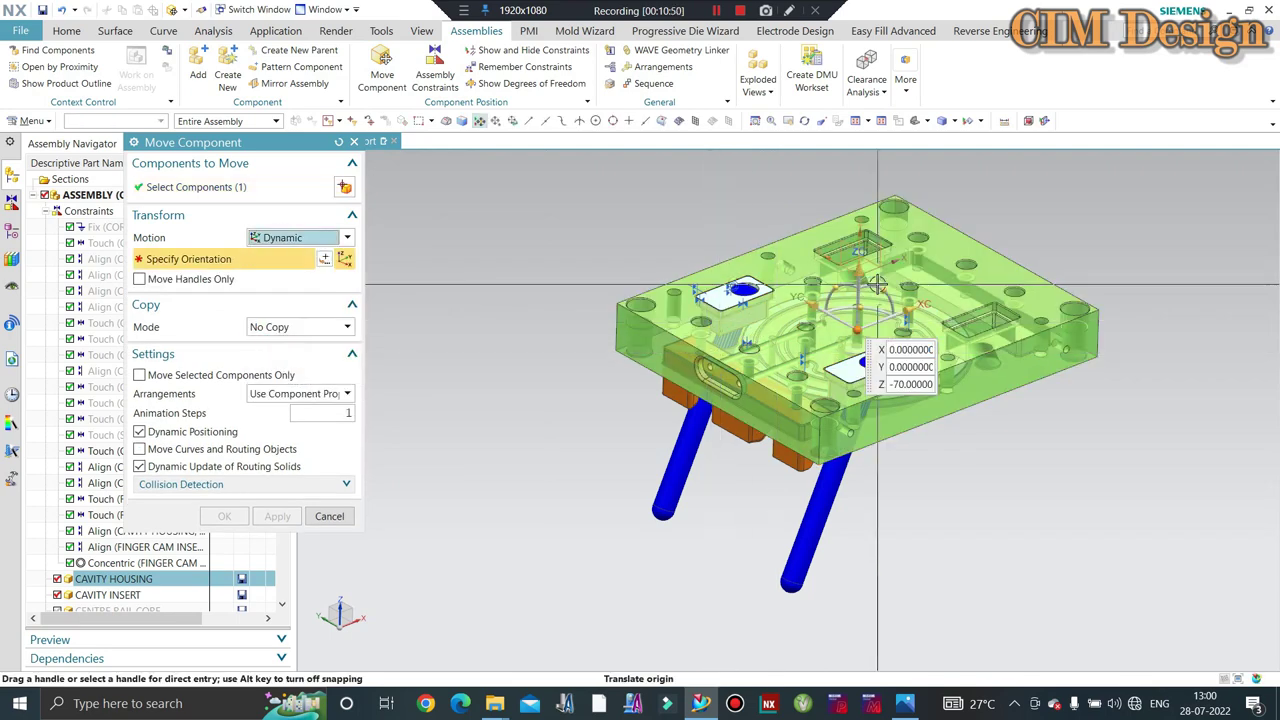
left_click_drag(862, 270, 867, 207)
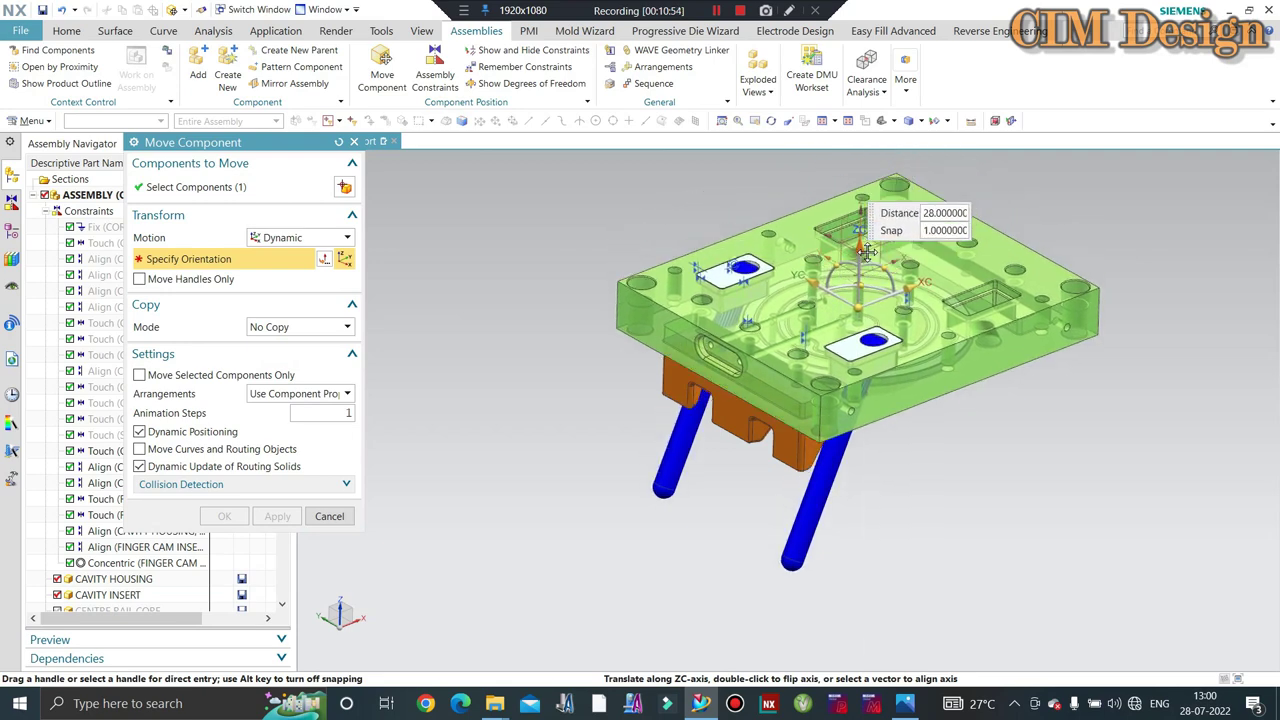
left_click_drag(867, 207, 862, 268)
left_click(348, 516)
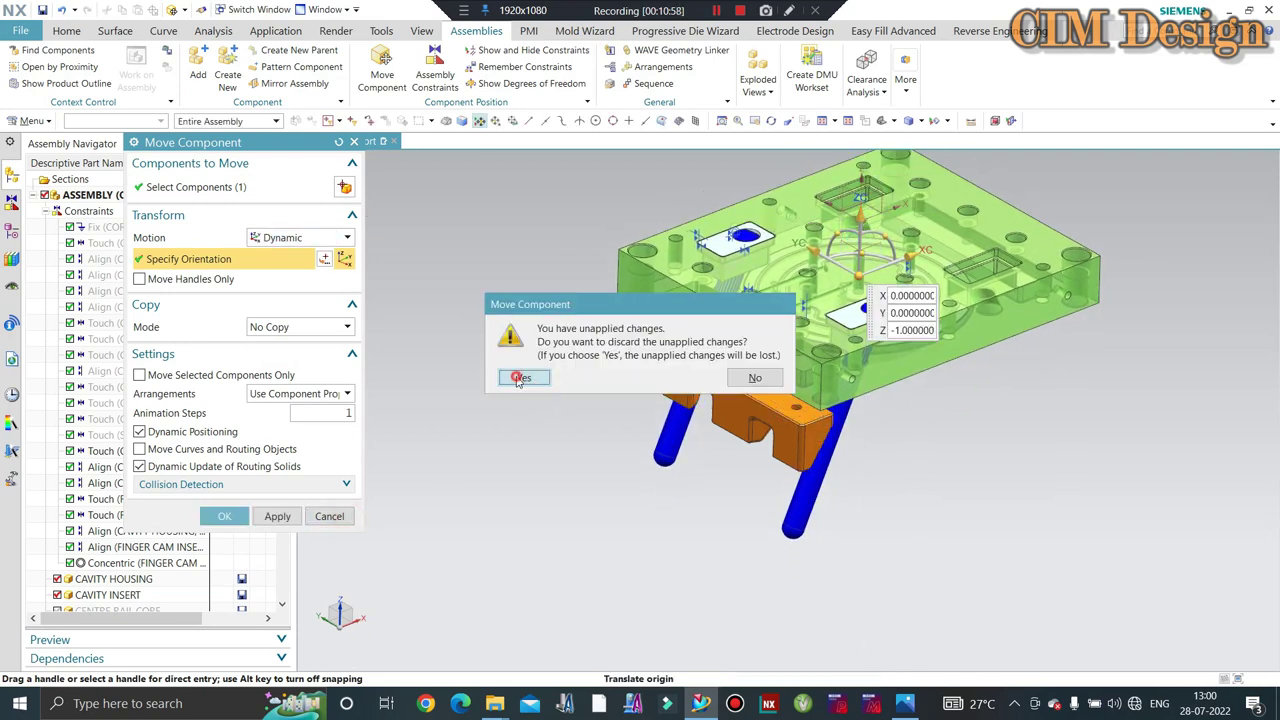
left_click(520, 378)
scroll(681, 352, "up", 1)
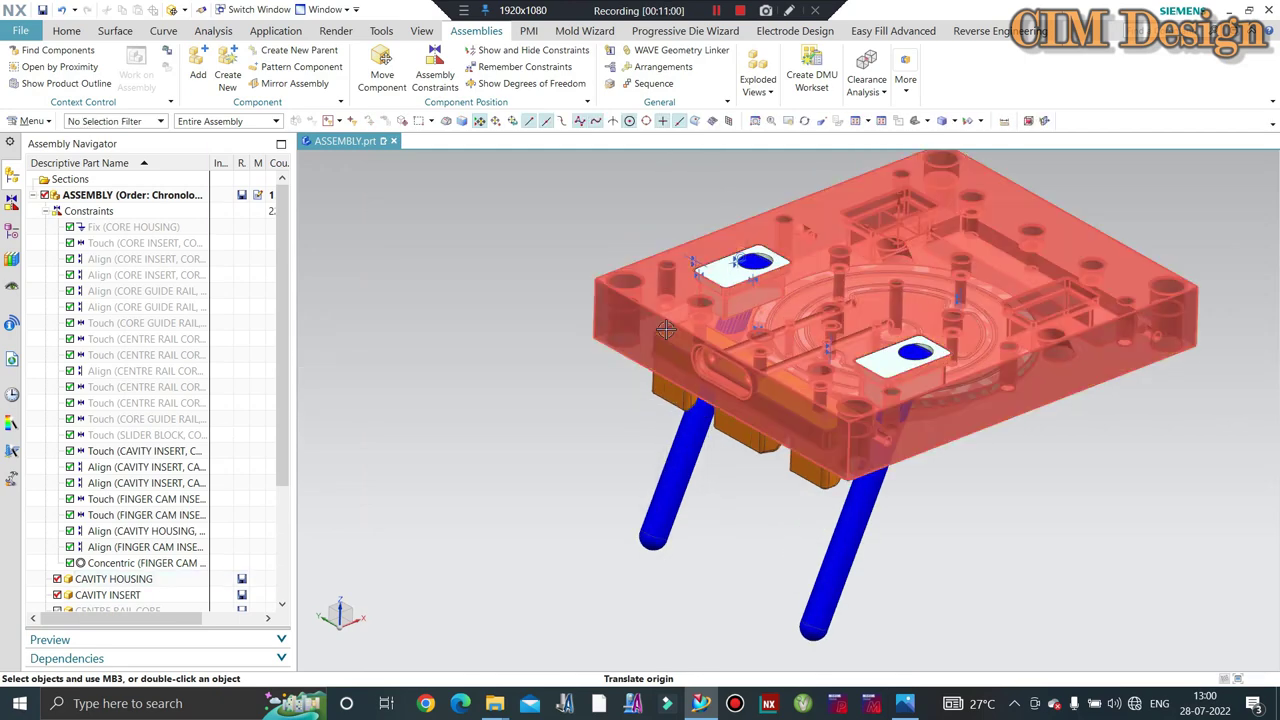
scroll(681, 352, "up", 2)
scroll(681, 352, "up", 1)
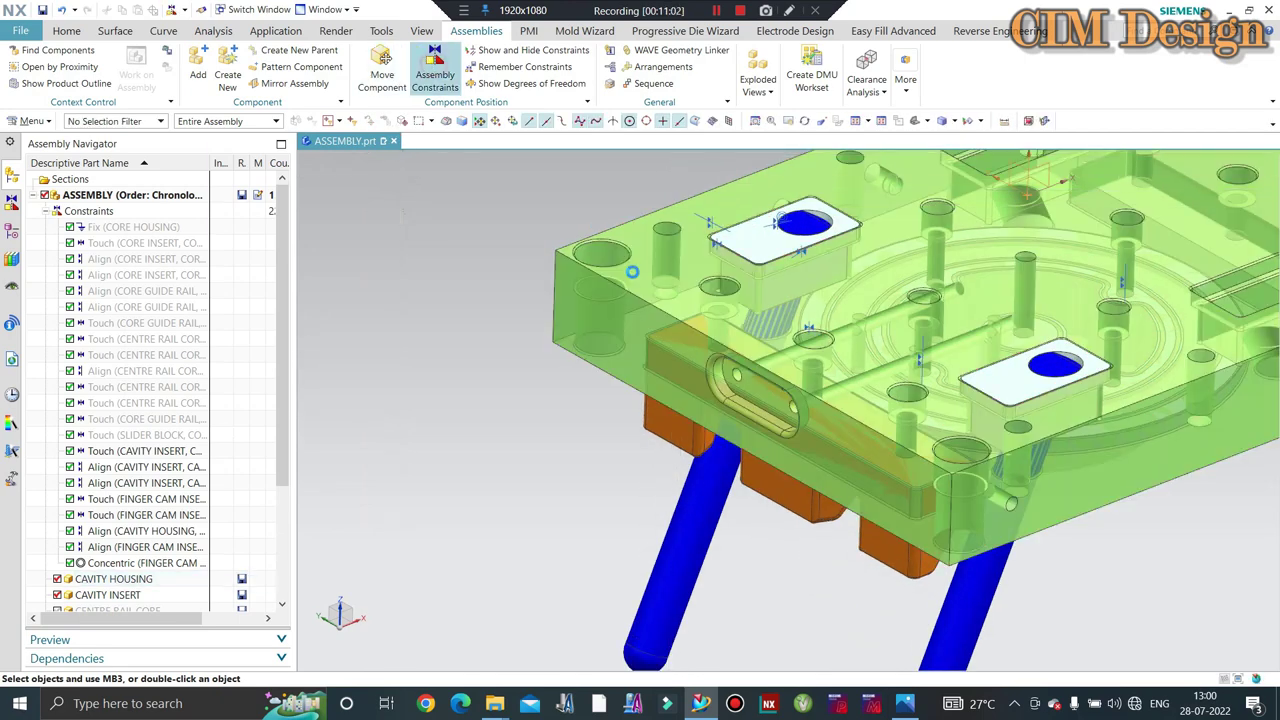
- Touch a heel block face to the cavity housing face, picking both via QuickPick
middle_click_drag(586, 437, 583, 434)
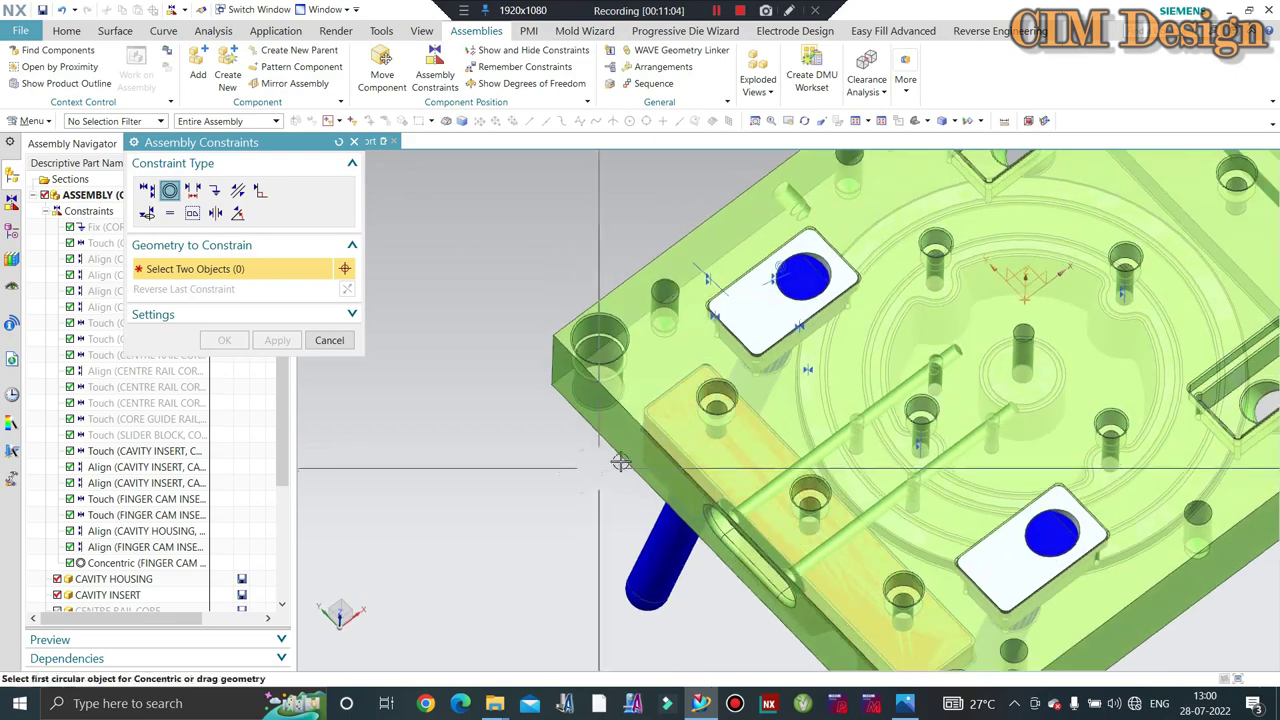
scroll(684, 382, "up", 3)
scroll(686, 362, "up", 1)
right_click(688, 340)
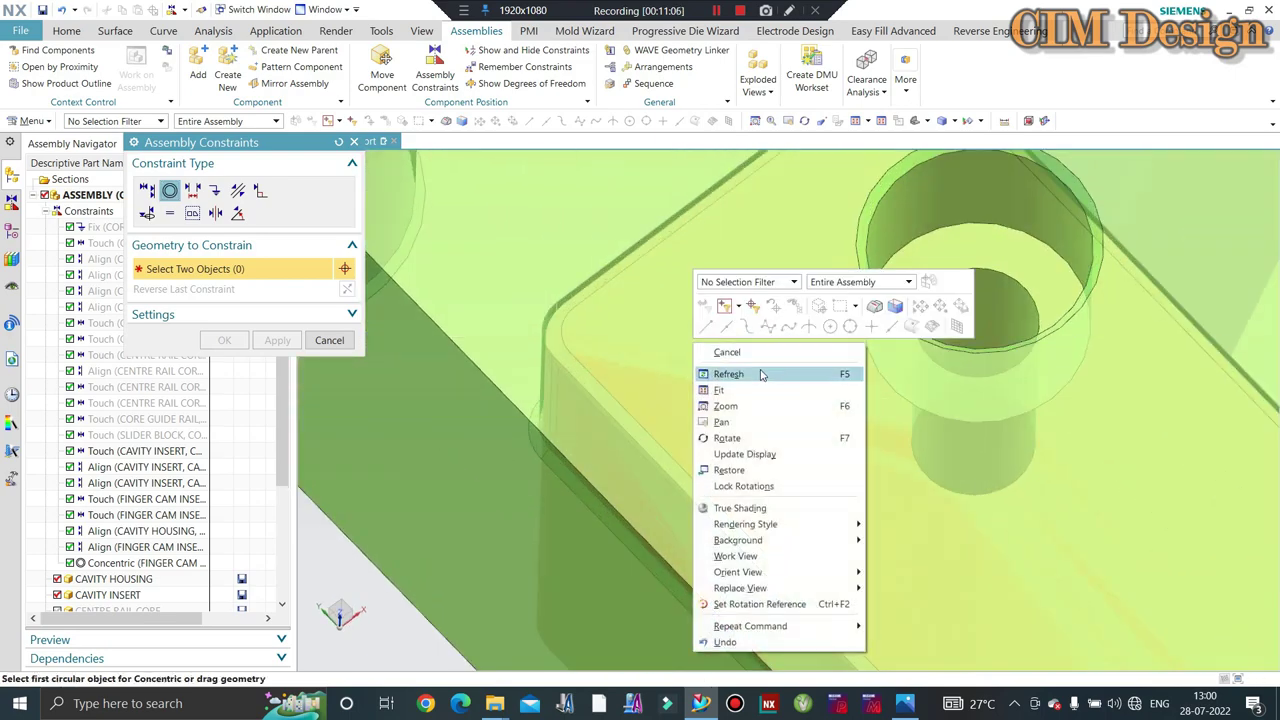
left_click(168, 193)
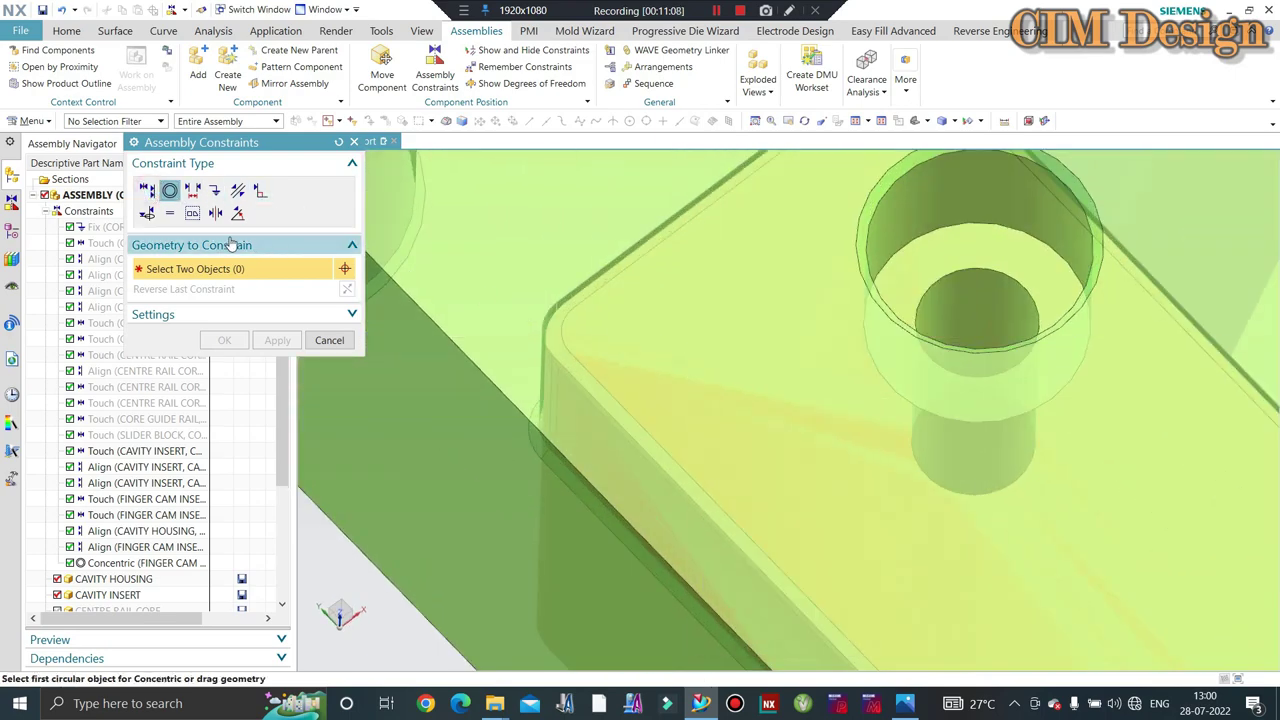
left_click(147, 190)
right_click(712, 342)
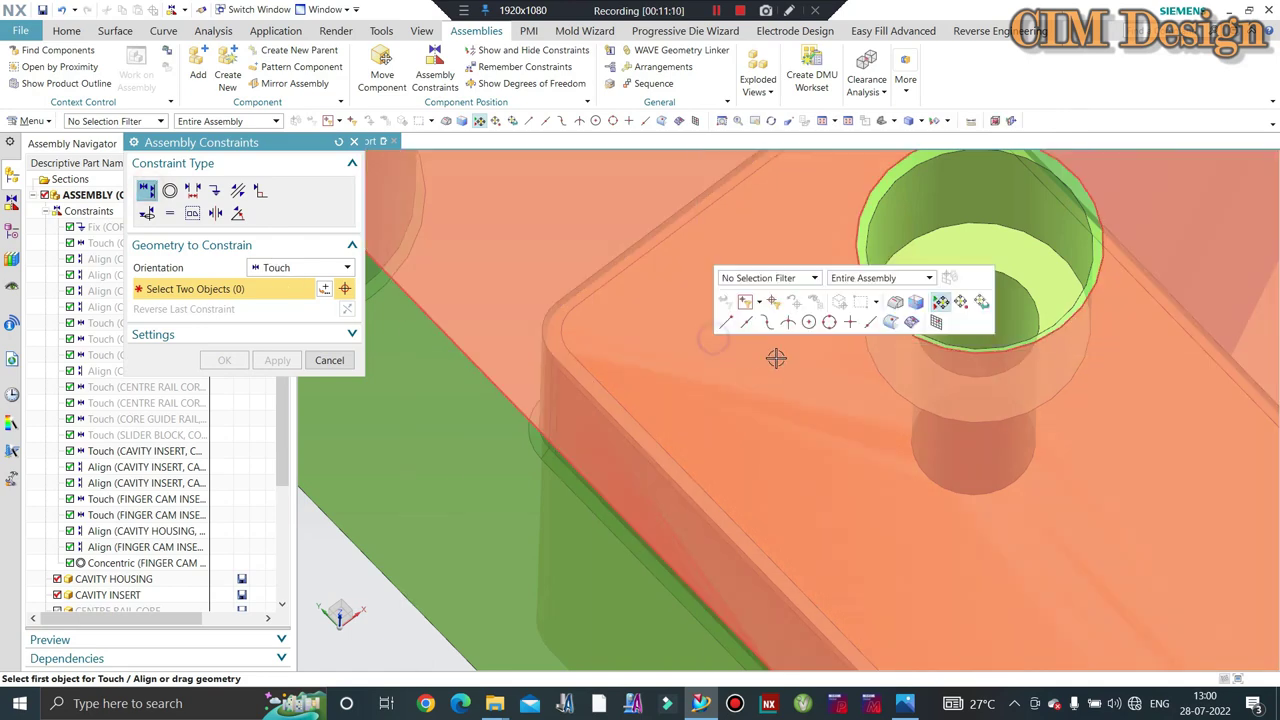
left_click(794, 357)
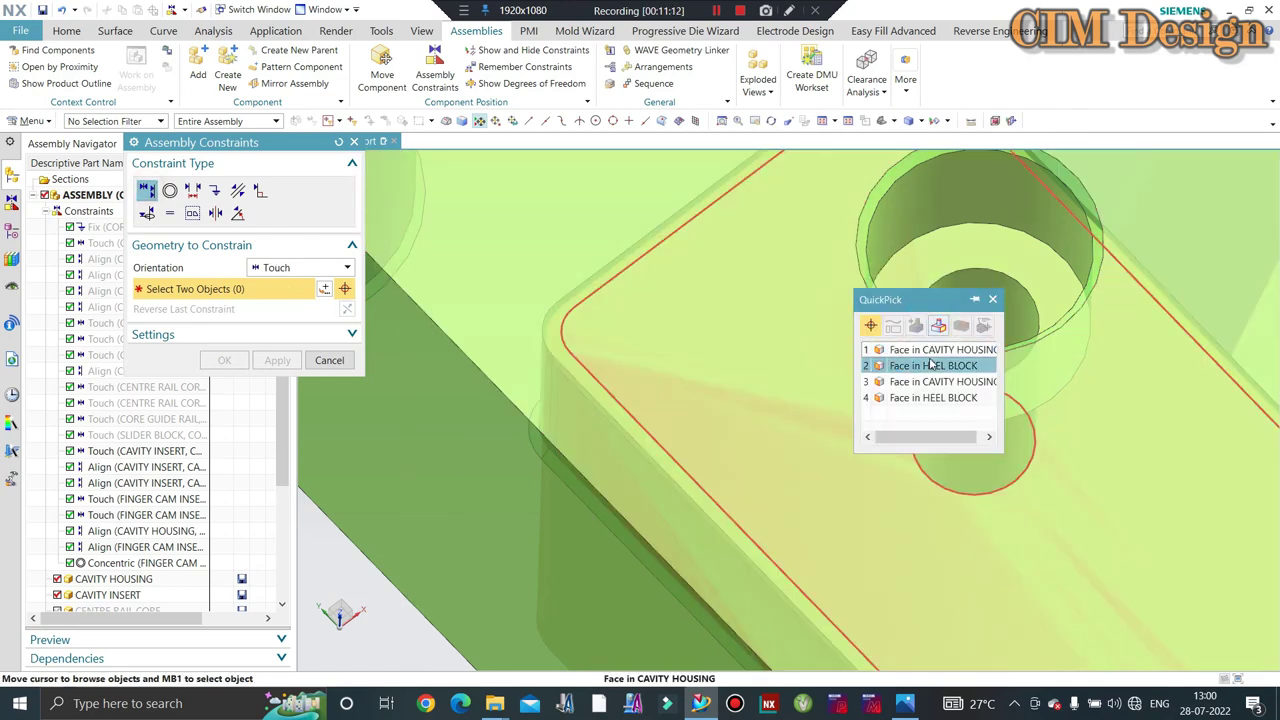
left_click(928, 366)
right_click(734, 318)
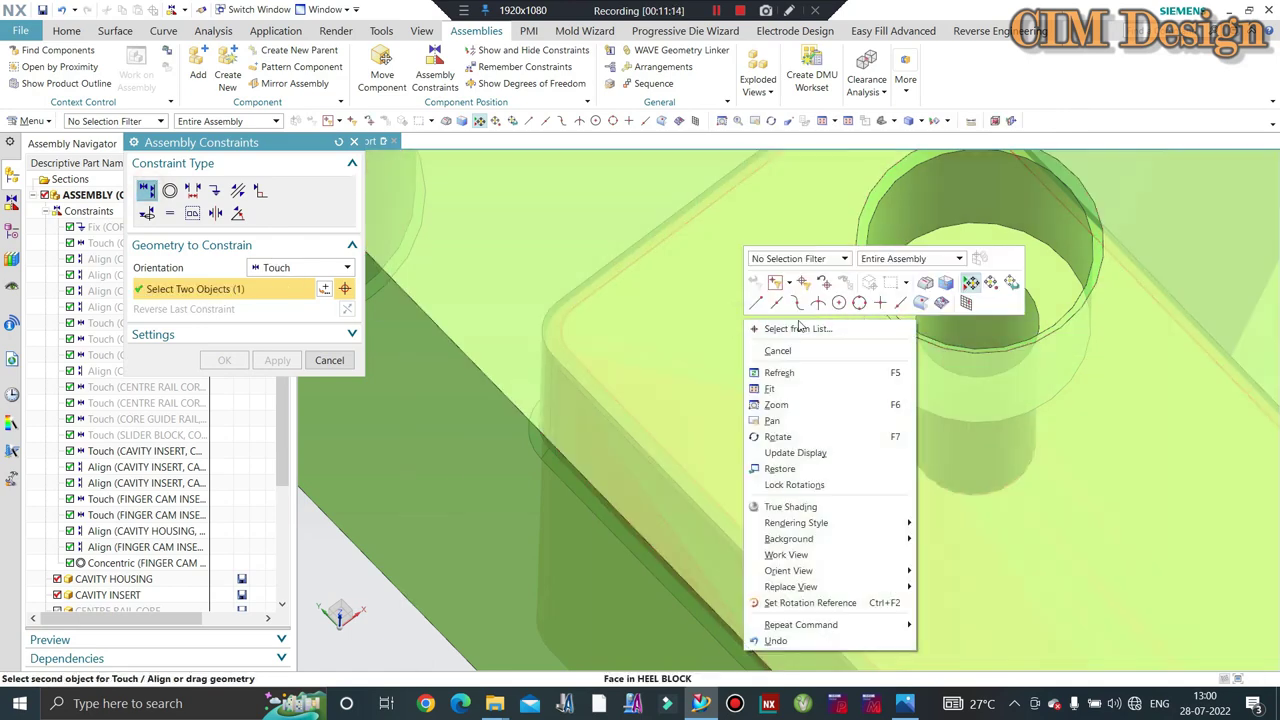
left_click(977, 295)
left_click(977, 295)
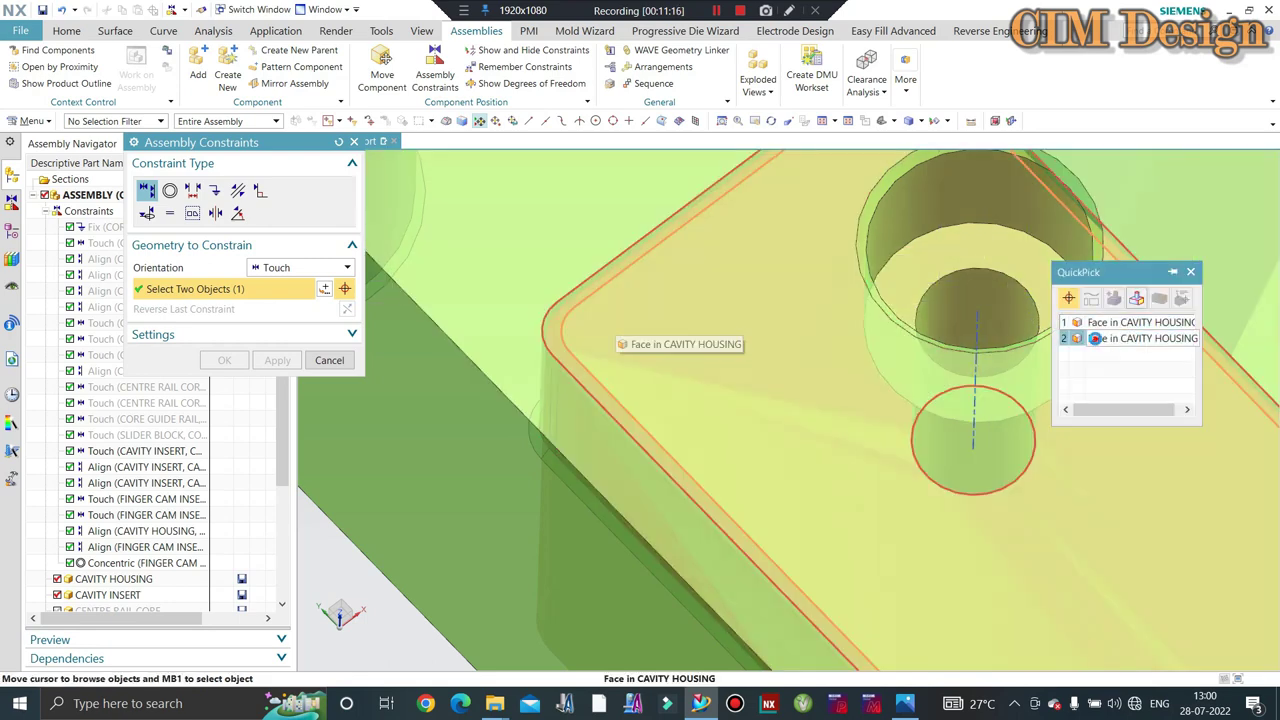
left_click(1094, 338)
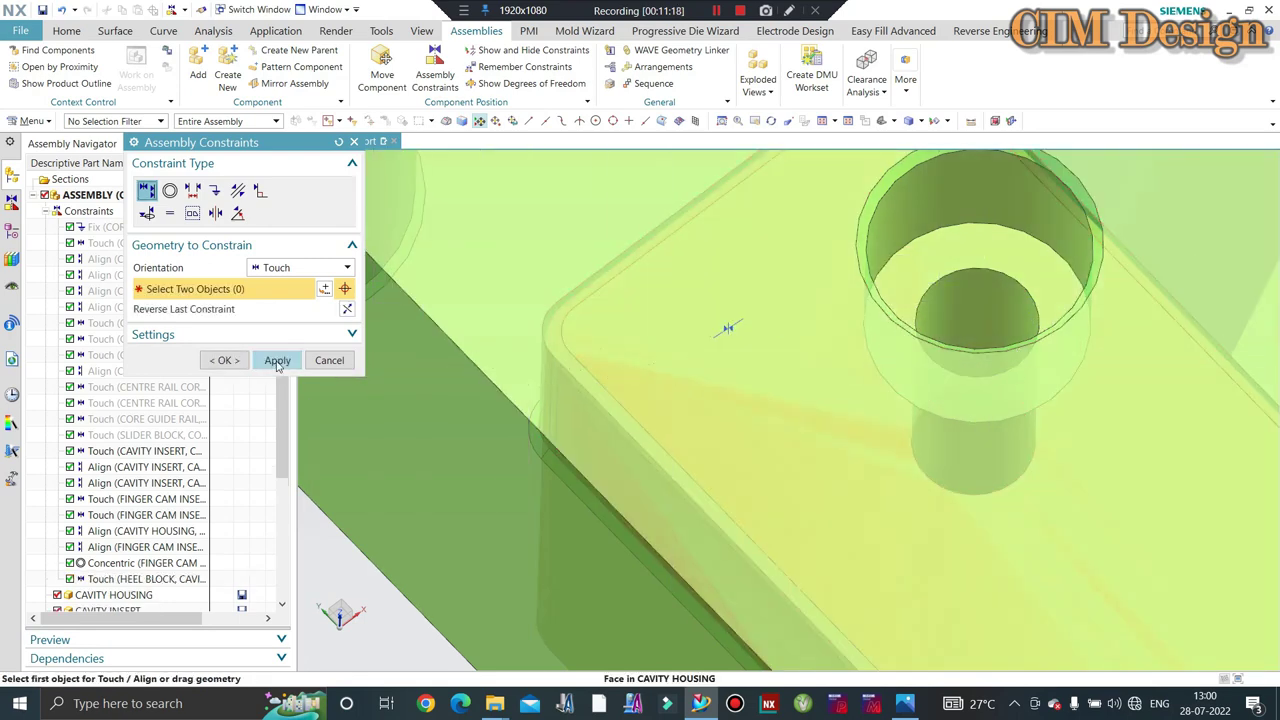
- Align a heel block hole's axis with the housing hole using Infer Center/Axis
scroll(718, 325, "down", 3)
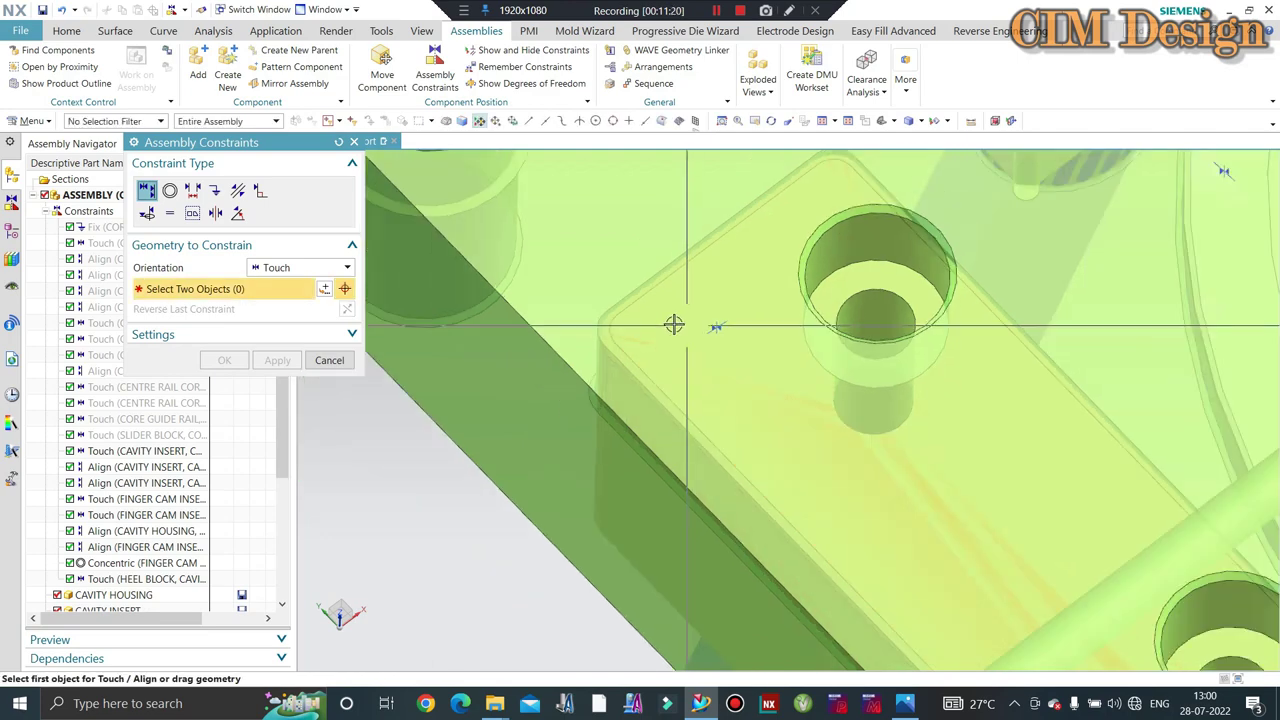
scroll(674, 323, "down", 3)
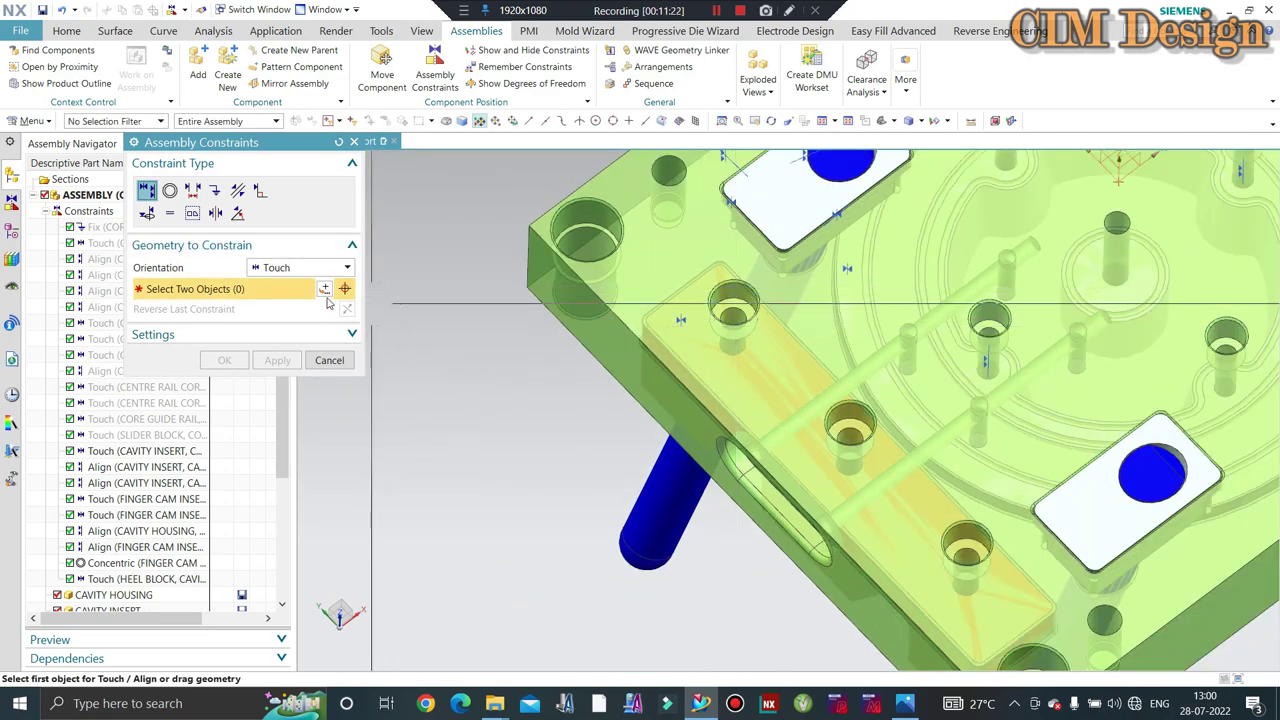
left_click(279, 268)
left_click(289, 331)
middle_click_drag(443, 363, 443, 389)
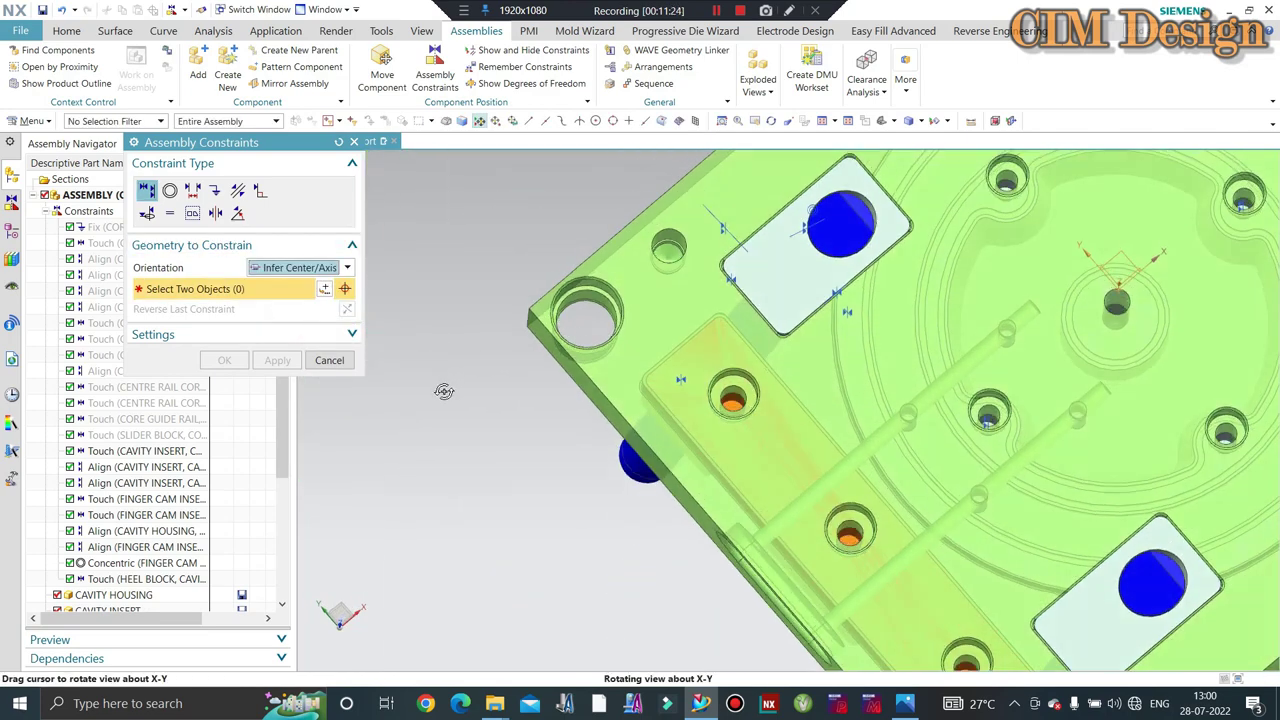
scroll(677, 429, "up", 2)
scroll(805, 413, "up", 2)
middle_click_drag(805, 413, 790, 400)
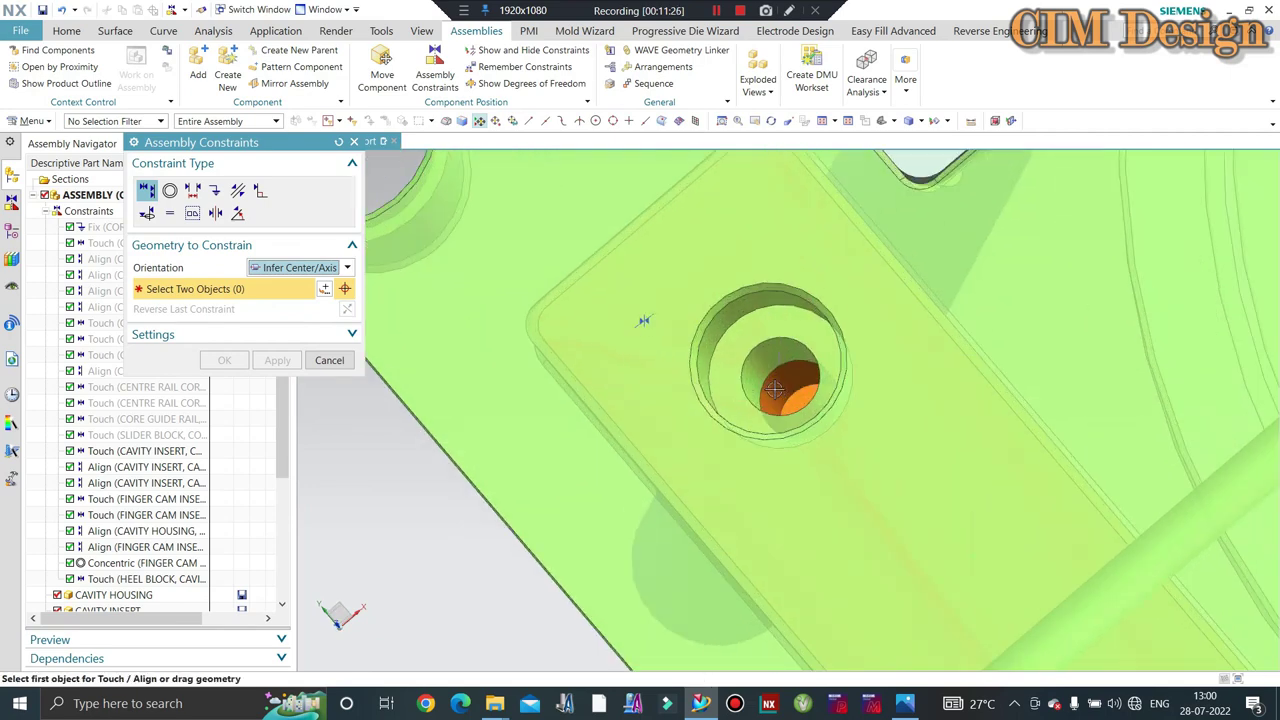
scroll(780, 395, "up", 3)
left_click(775, 390)
left_click(776, 390)
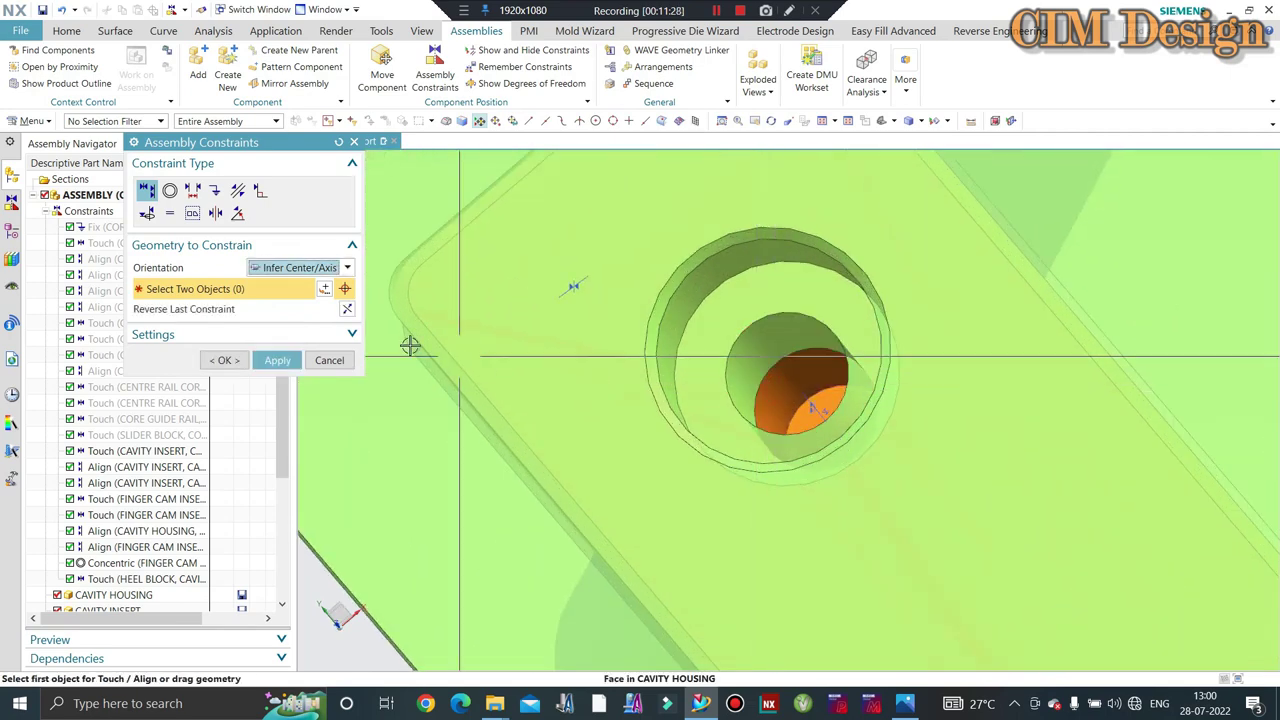
middle_click(639, 360)
- Zoom and orbit the view to inspect the plate's side
scroll(639, 360, "down", 2)
scroll(700, 380, "down", 3)
scroll(808, 414, "down", 2)
scroll(738, 360, "up", 3)
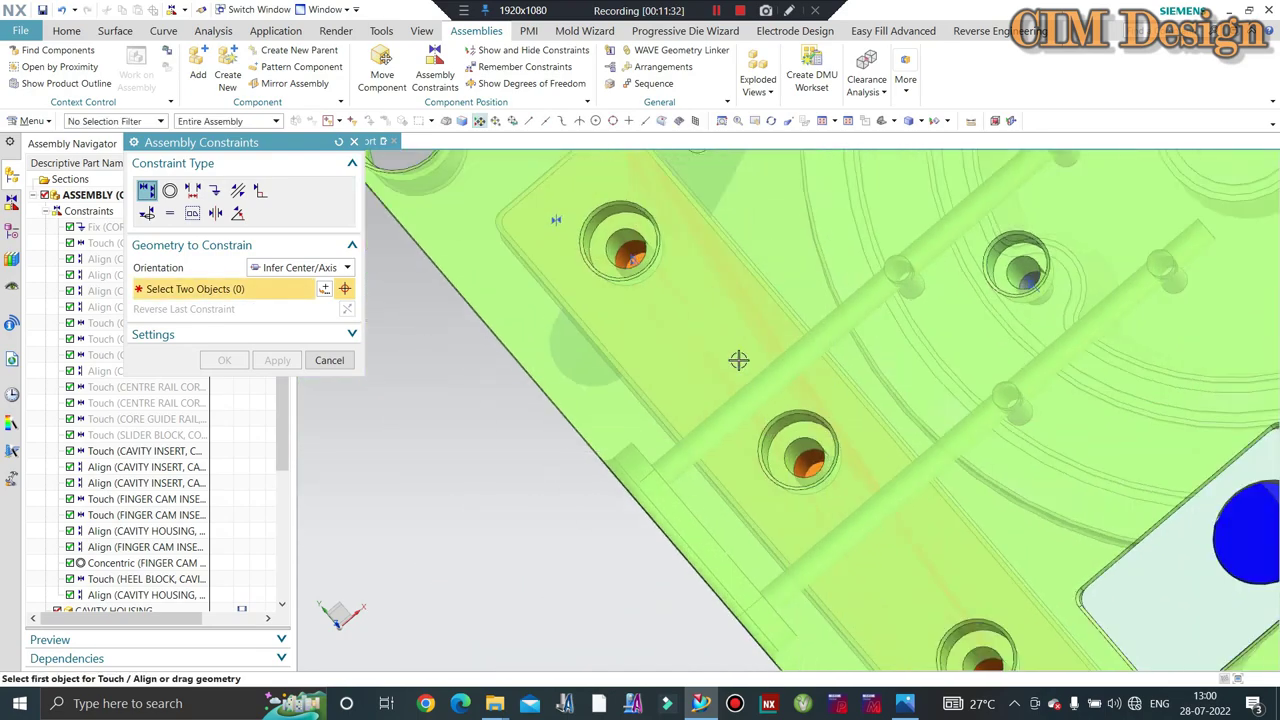
scroll(790, 420, "down", 2)
scroll(680, 285, "up", 3)
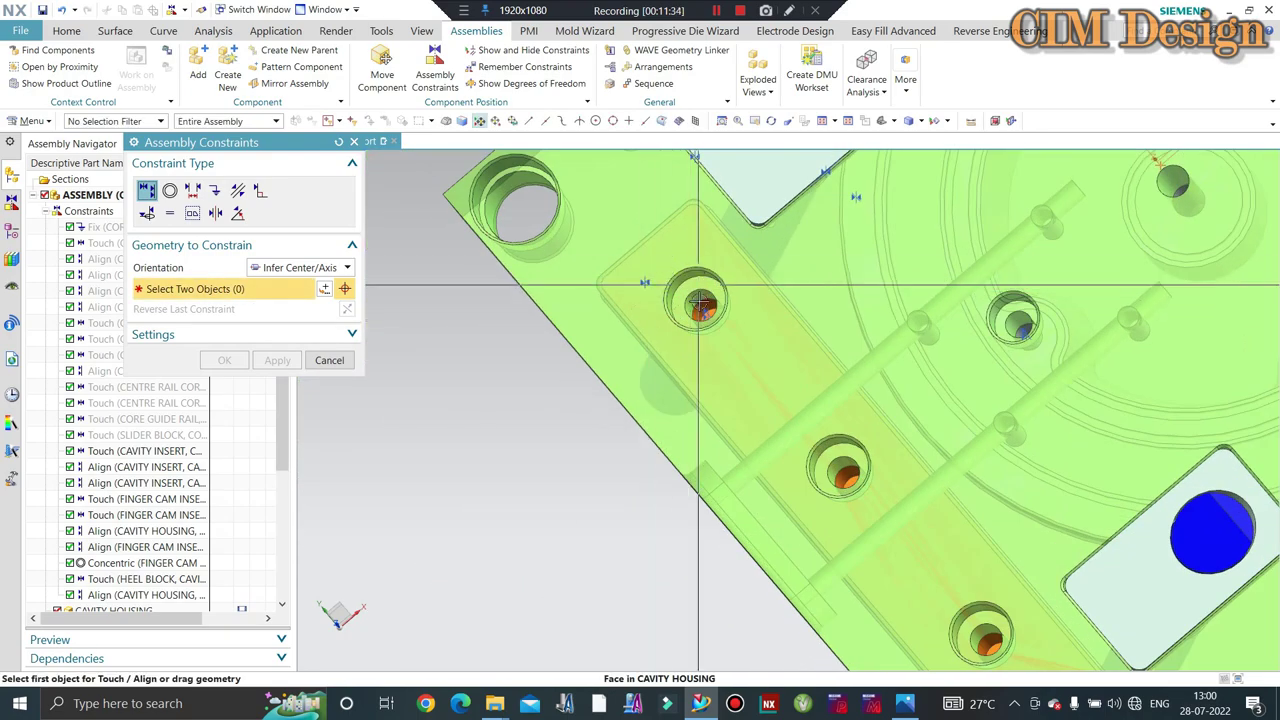
mouse_move(651, 331)
middle_mouse_down()
mouse_move(661, 310)
mouse_move(624, 330)
middle_mouse_up()
scroll(624, 400, "up", 2)
scroll(600, 380, "up", 2)
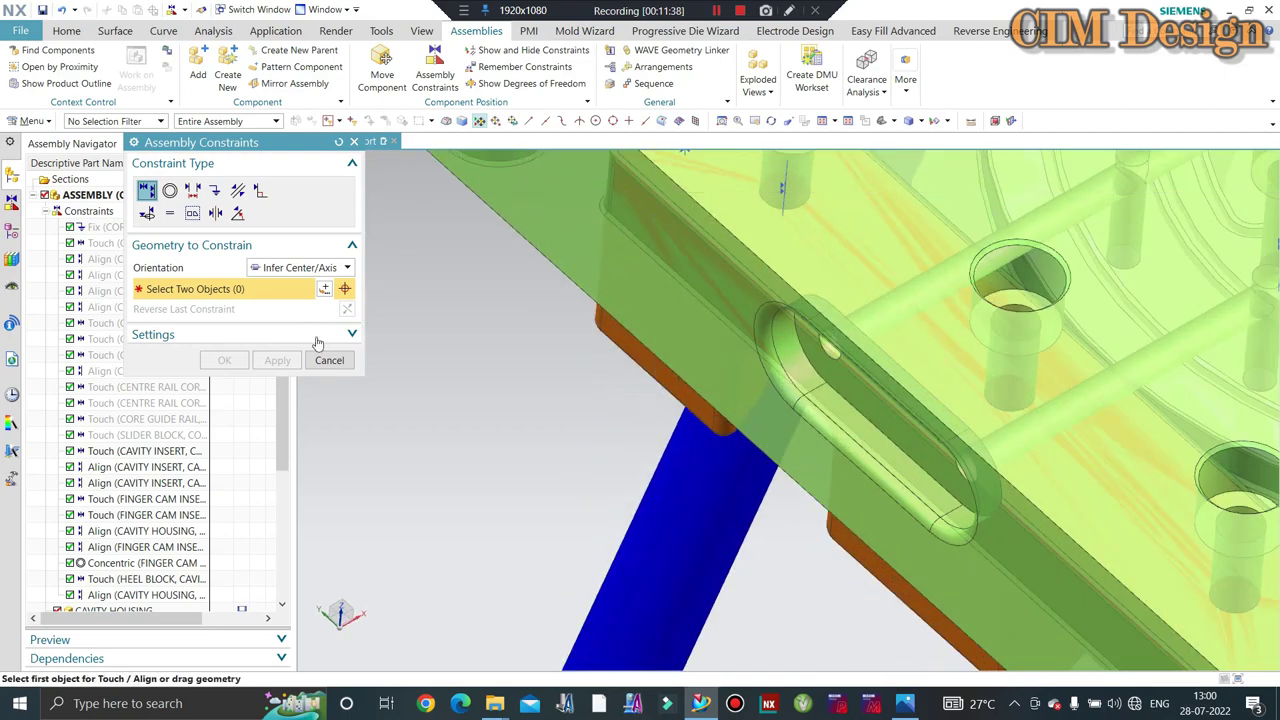
- Align the heel block's second hole with the cavity housing hole using a Touch/Align Infer Center/Axis constraint
left_click(329, 362)
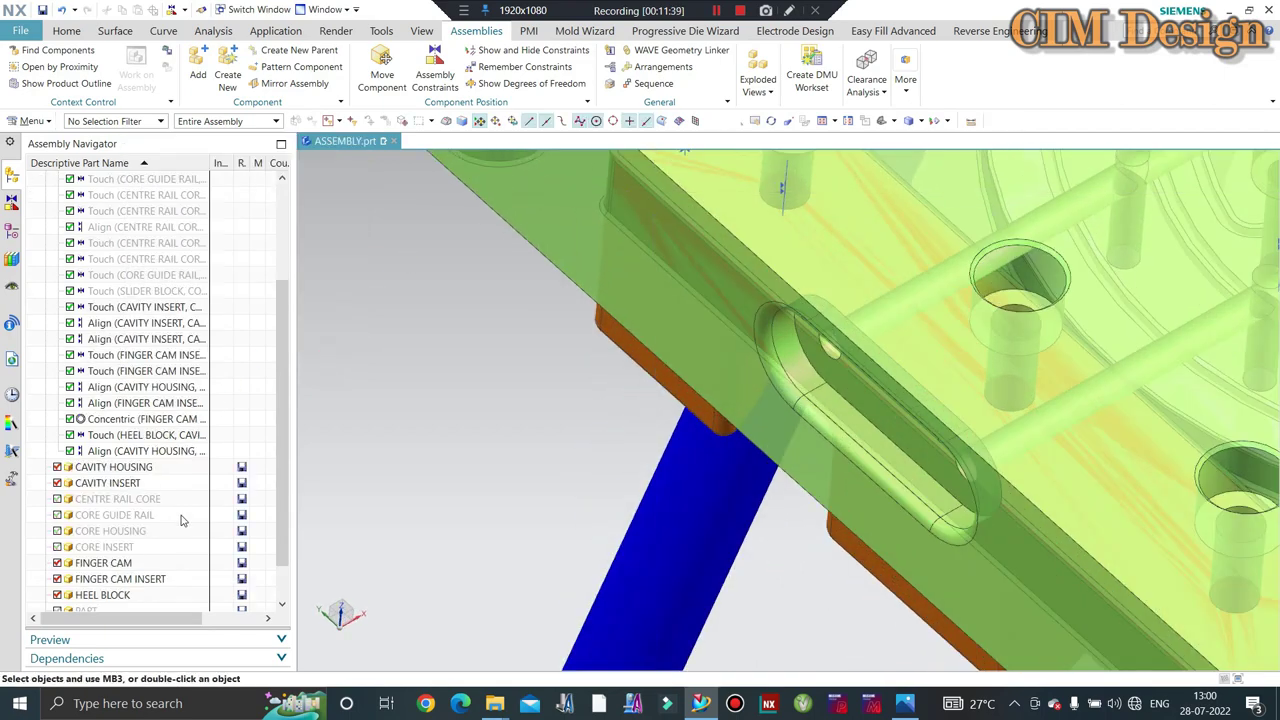
left_click(120, 435)
mouse_move(560, 260)
middle_mouse_down()
mouse_move(600, 223)
mouse_move(587, 291)
middle_mouse_up()
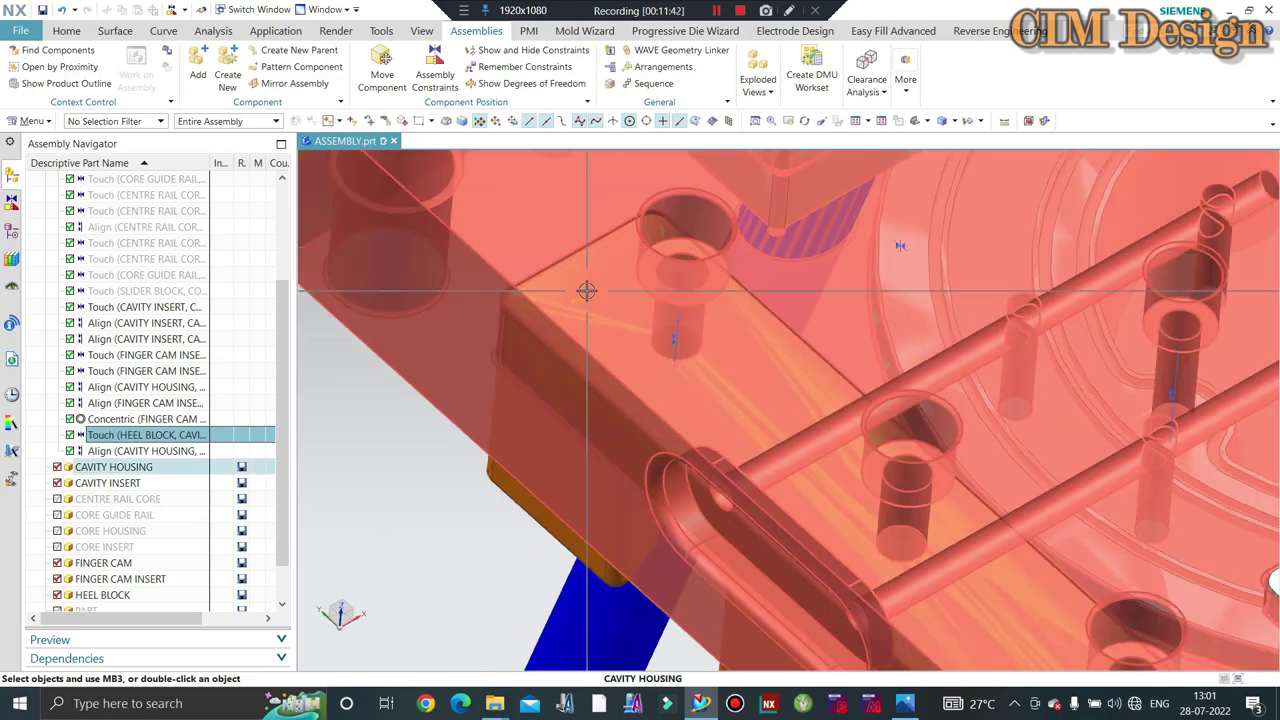
scroll(660, 318, "down", 2)
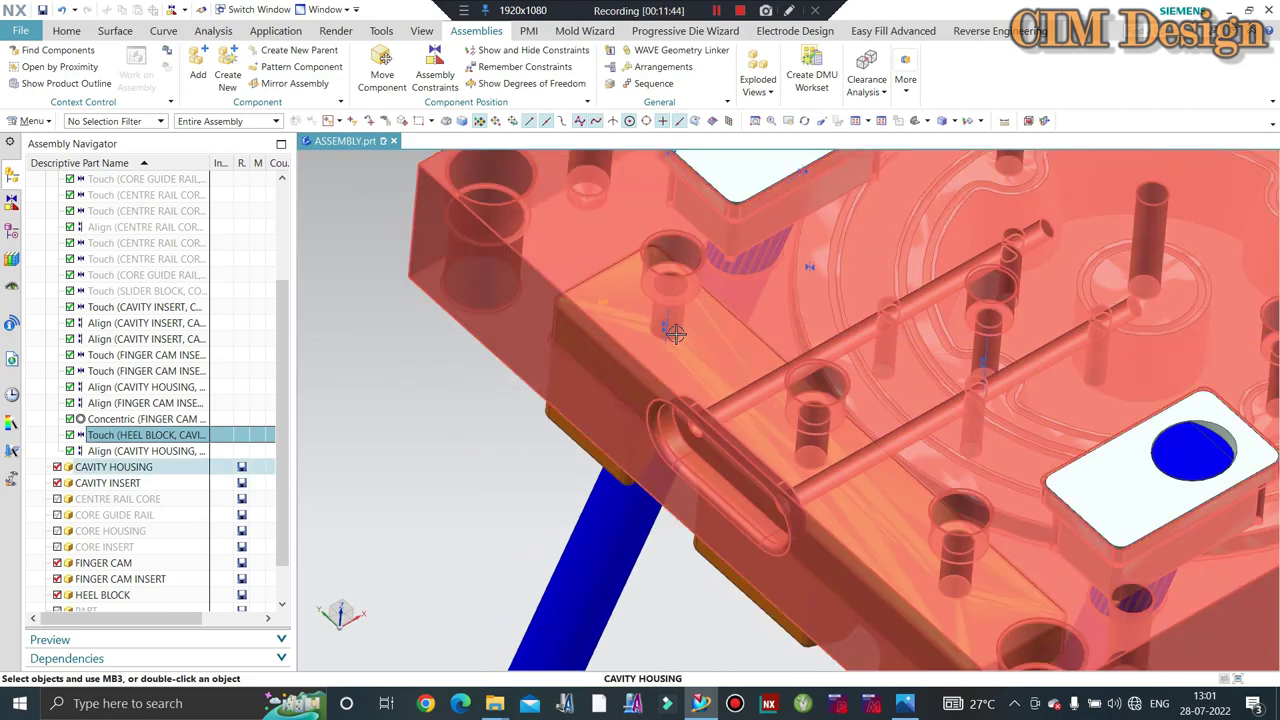
left_click(670, 334)
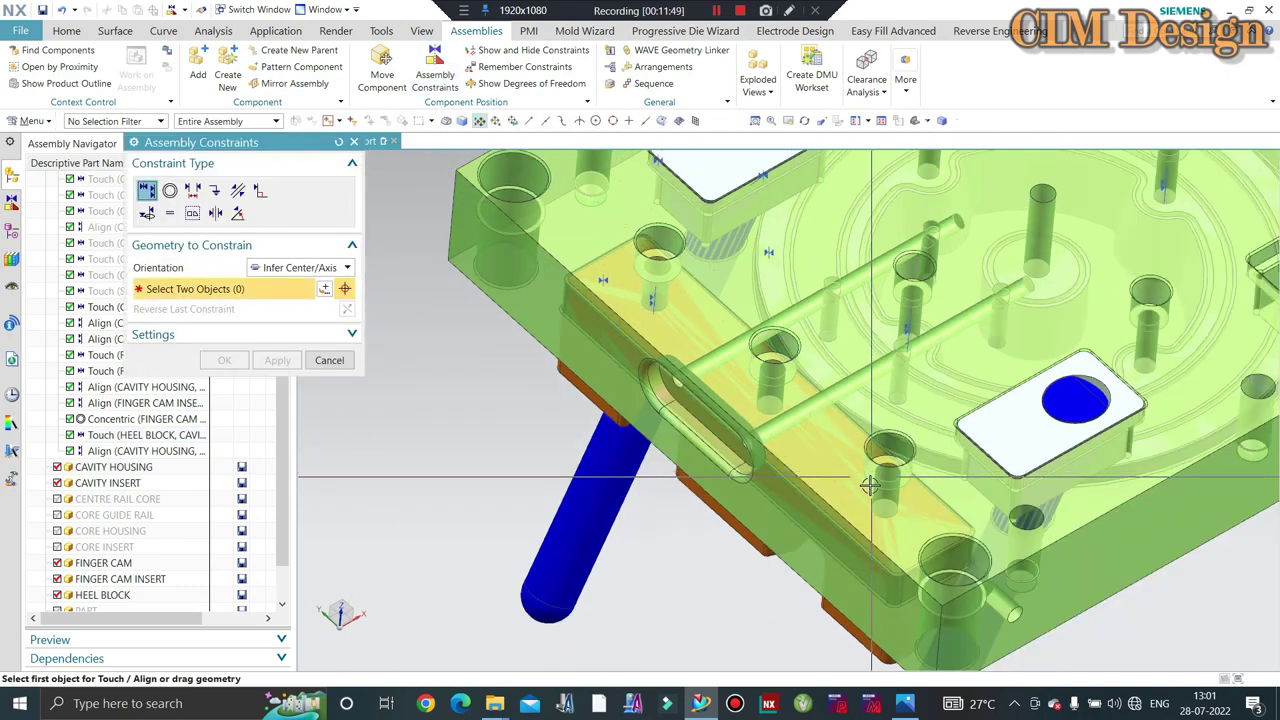
mouse_move(822, 477)
middle_mouse_down()
mouse_move(817, 447)
mouse_move(779, 497)
middle_mouse_up()
scroll(817, 447, "down", 2)
scroll(817, 447, "down", 2)
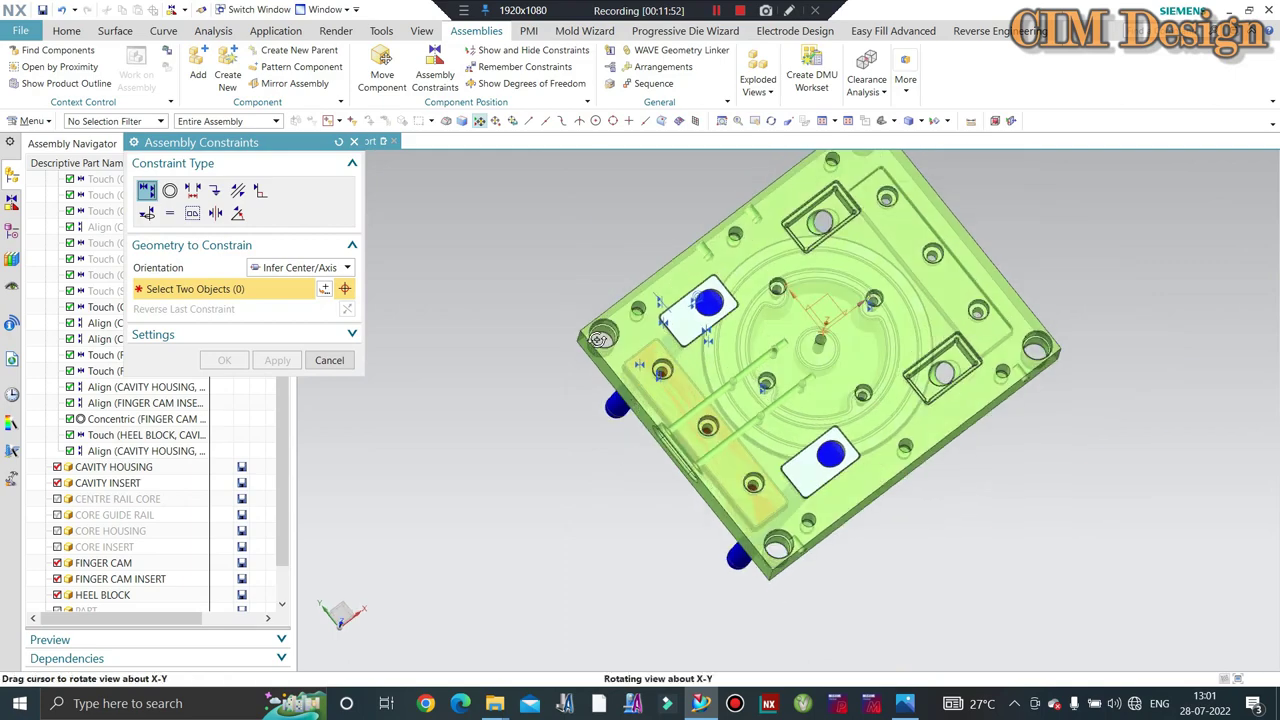
scroll(779, 497, "up", 5)
scroll(779, 497, "up", 3)
scroll(777, 485, "up", 3)
left_click(775, 475)
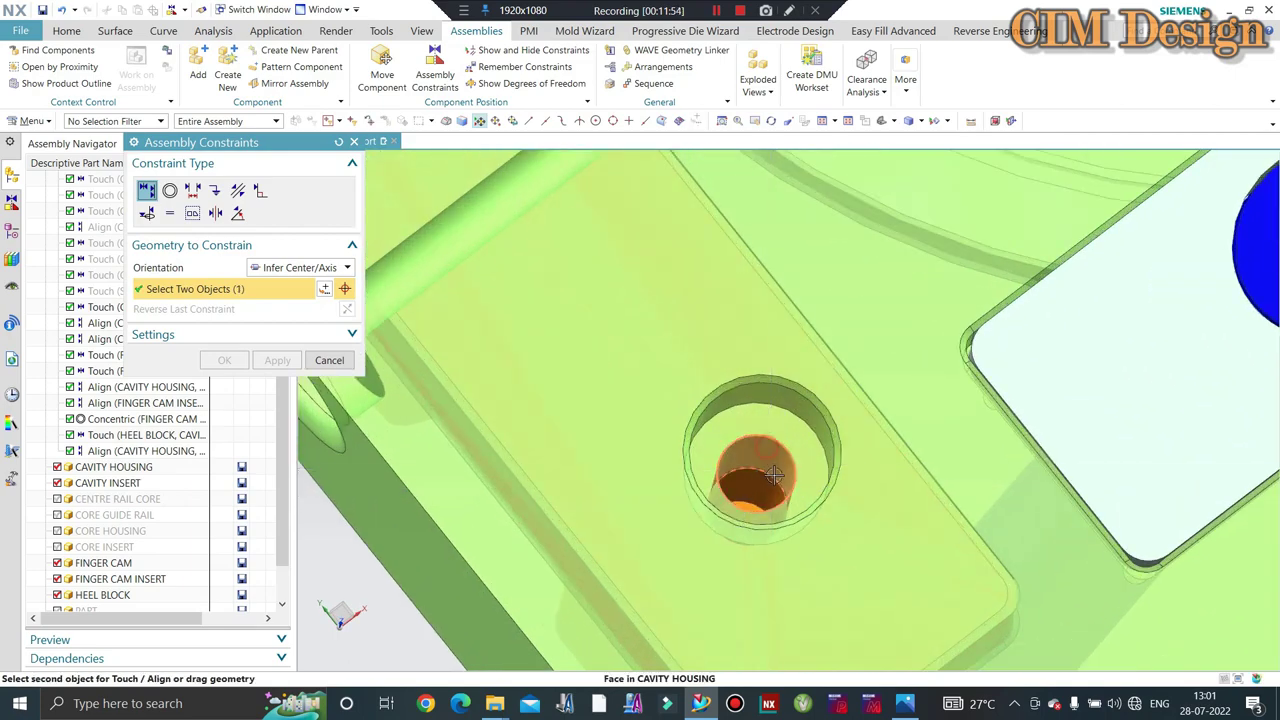
left_click(775, 487)
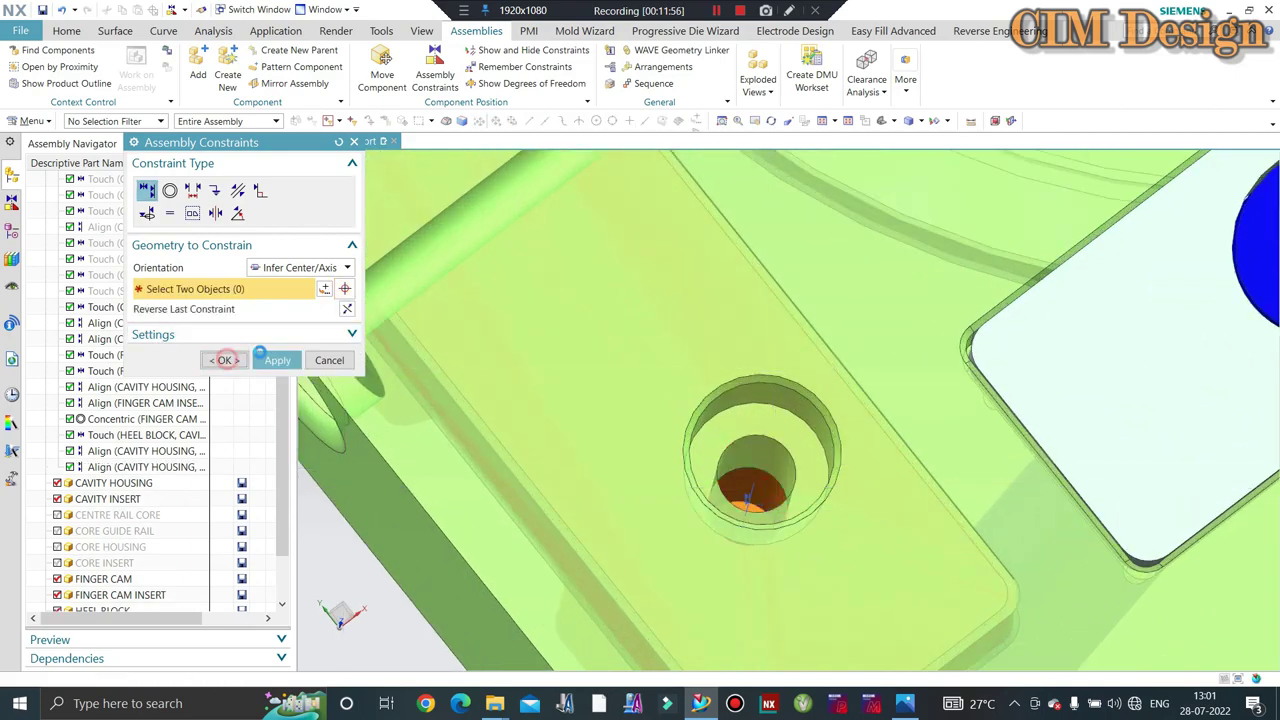
left_click(226, 360)
- Show the HEEL BLOCK's remaining degrees of freedom
left_click(563, 82)
scroll(686, 337, "down", 3)
scroll(686, 343, "down", 2)
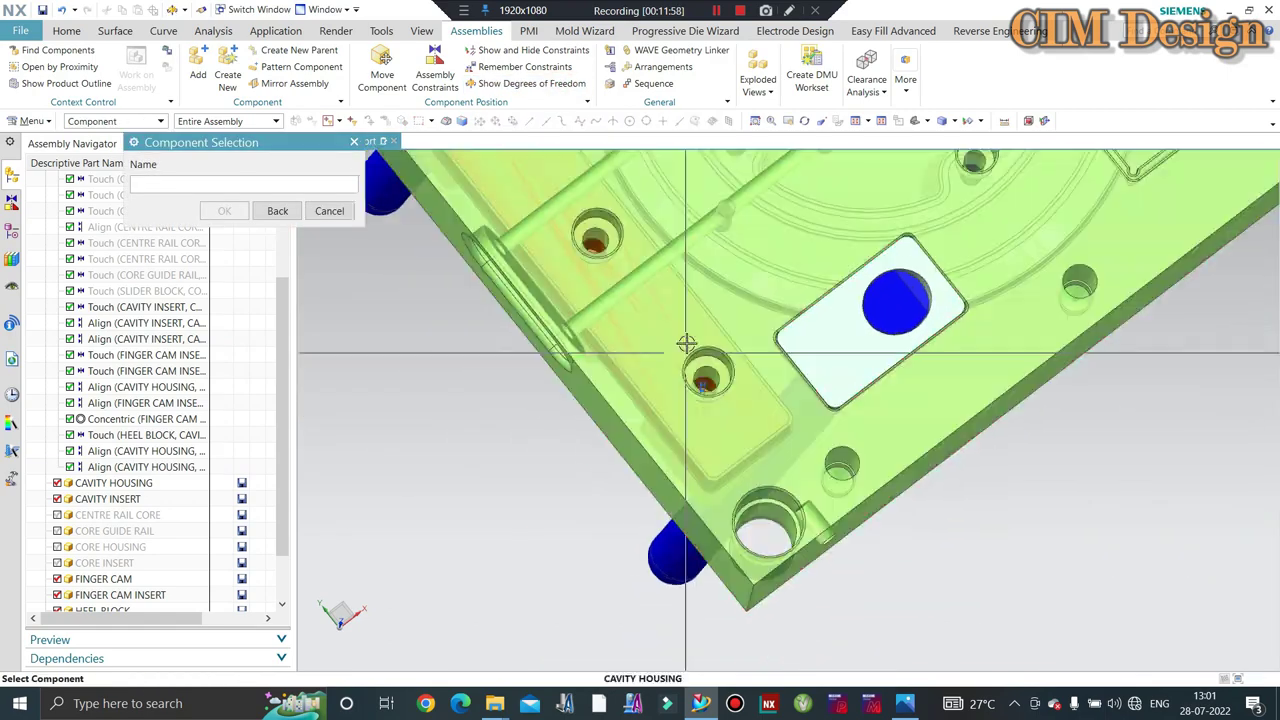
middle_click_drag(686, 343, 650, 386)
left_click(650, 386)
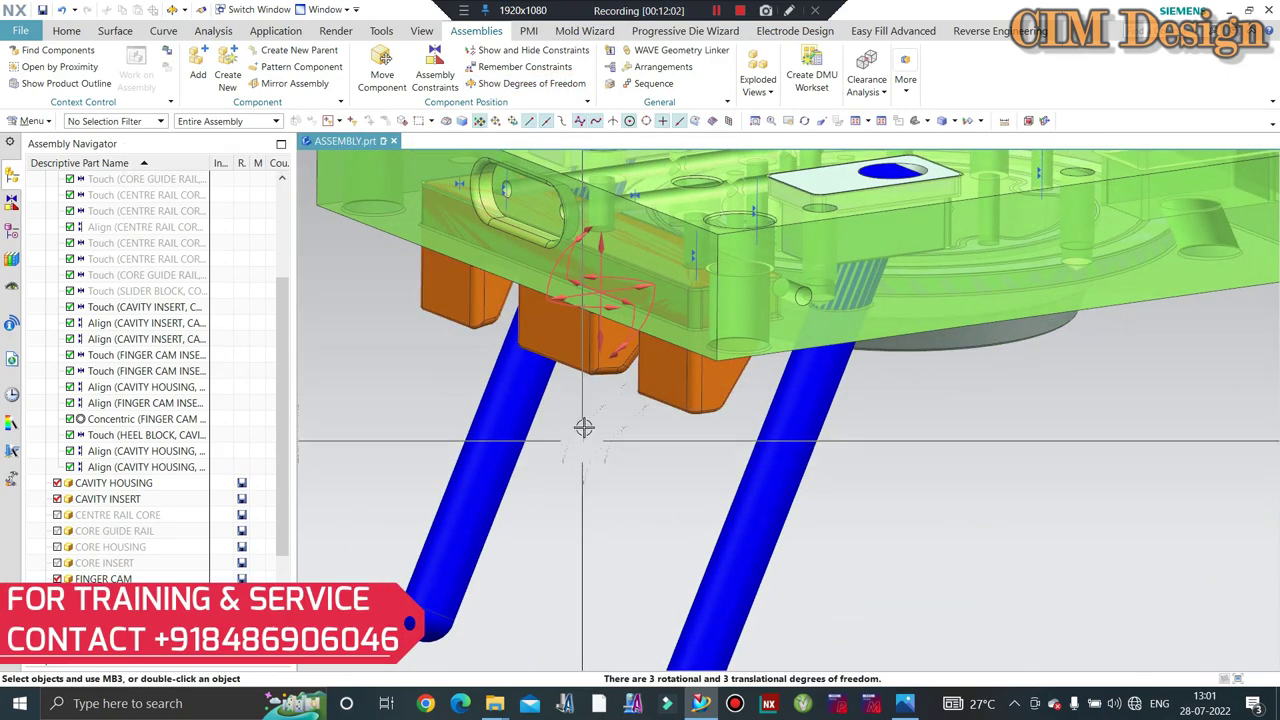
middle_click_drag(600, 483, 605, 497)
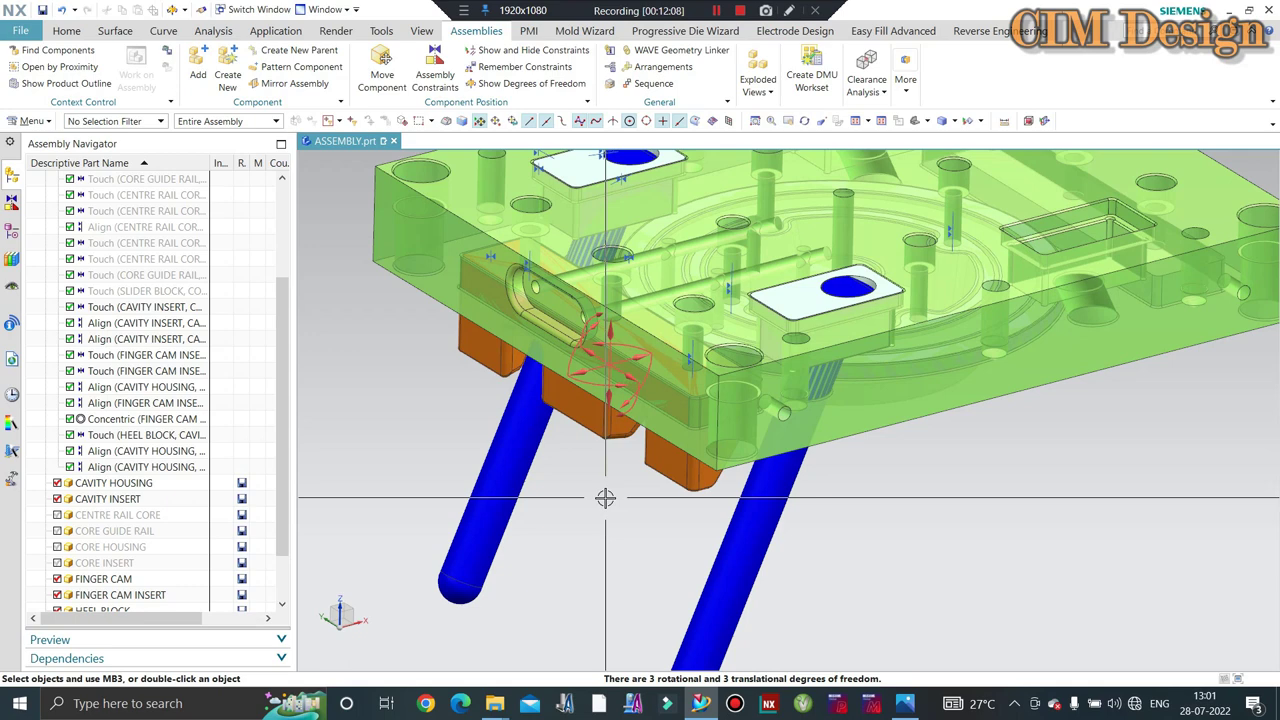
- Re-apply Align on the cavity housing, then dynamically lift it along ZC and discard the trial move
key("Escape")
middle_click(605, 497)
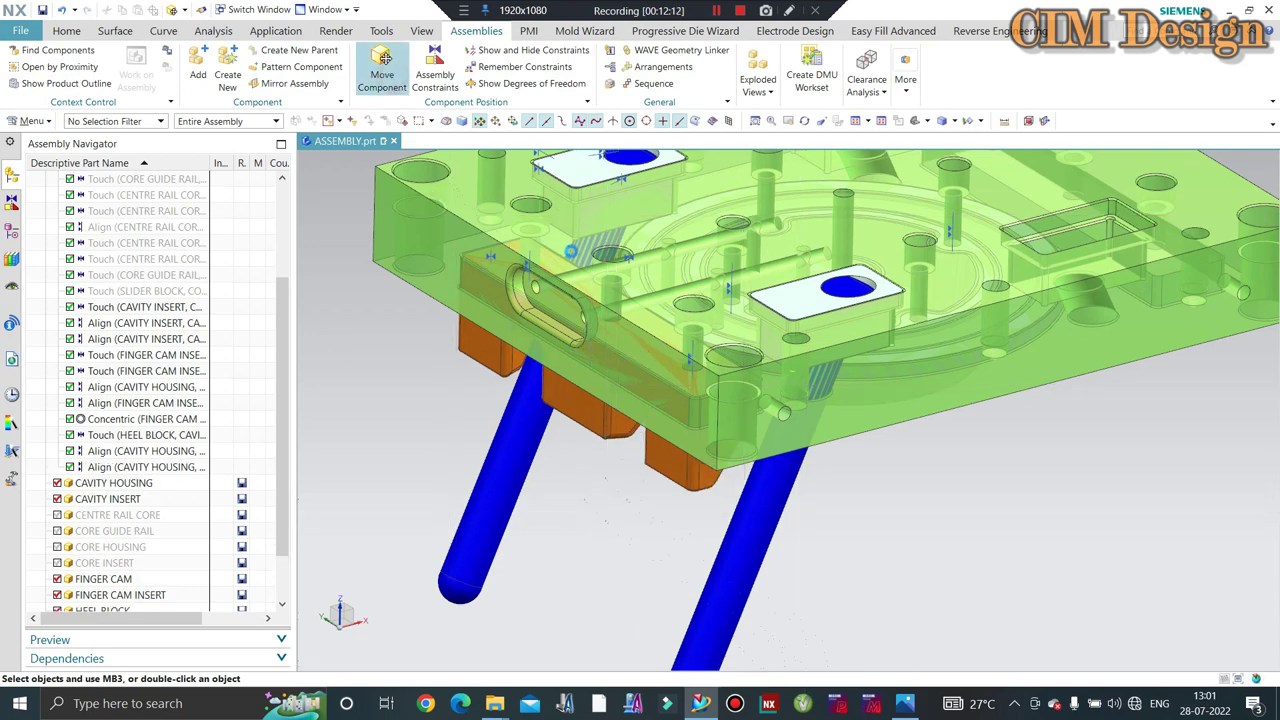
left_click(383, 60)
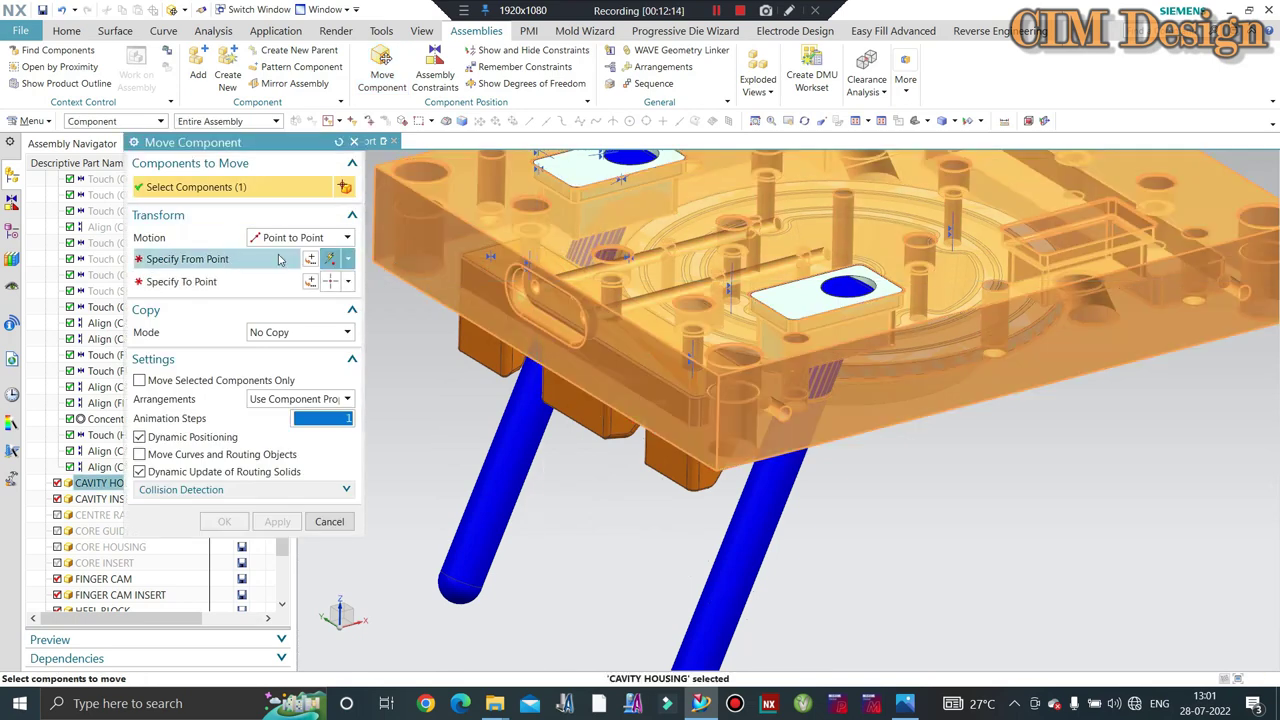
left_click(272, 239)
left_click(281, 343)
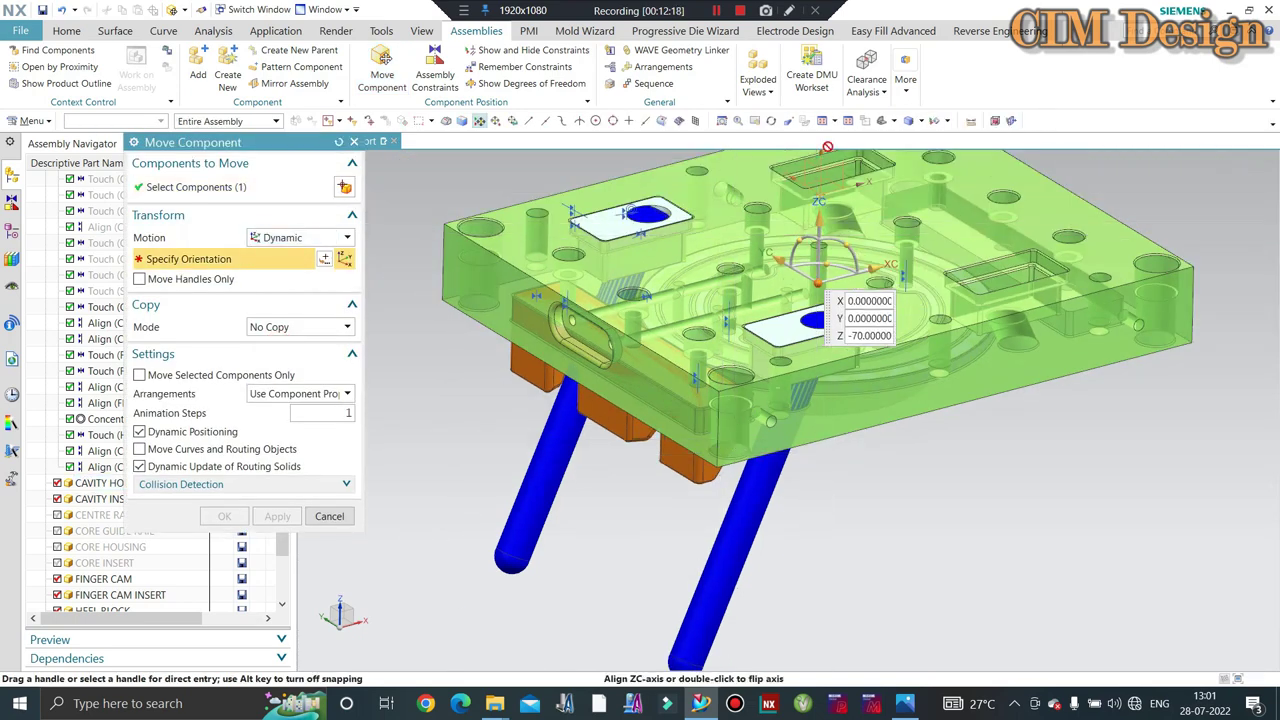
left_click_drag(822, 218, 828, 183)
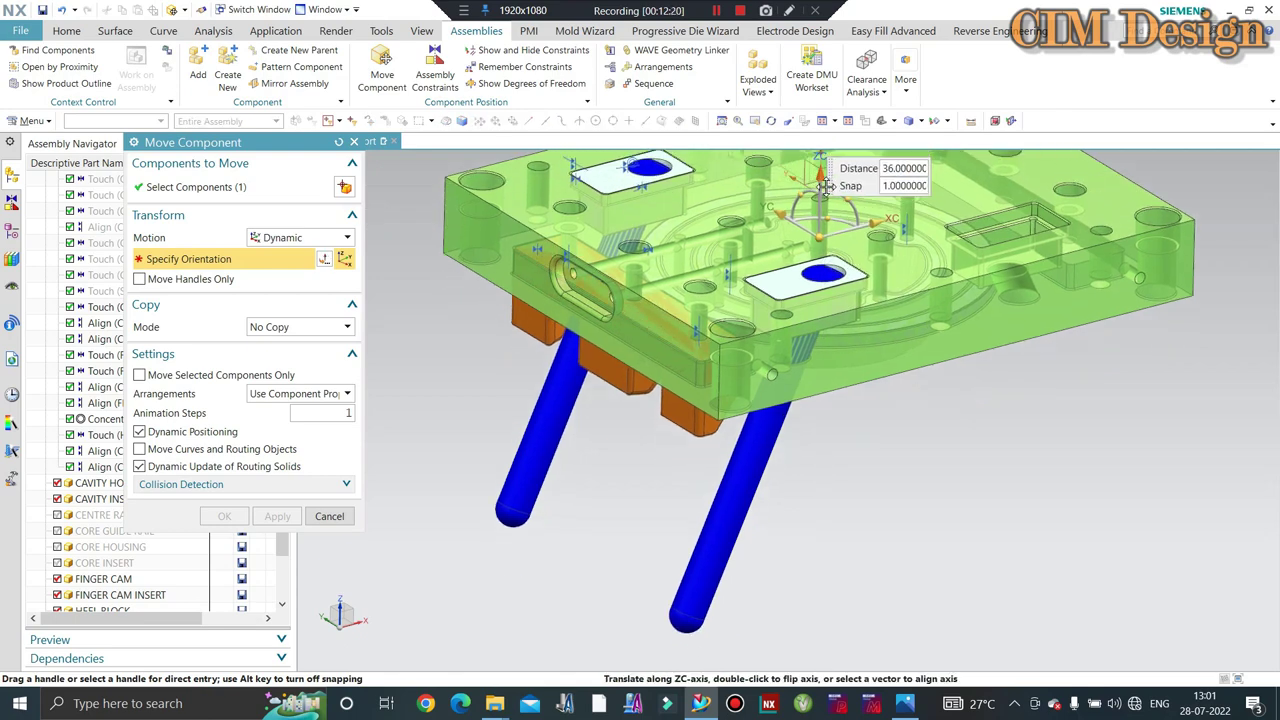
left_click(333, 516)
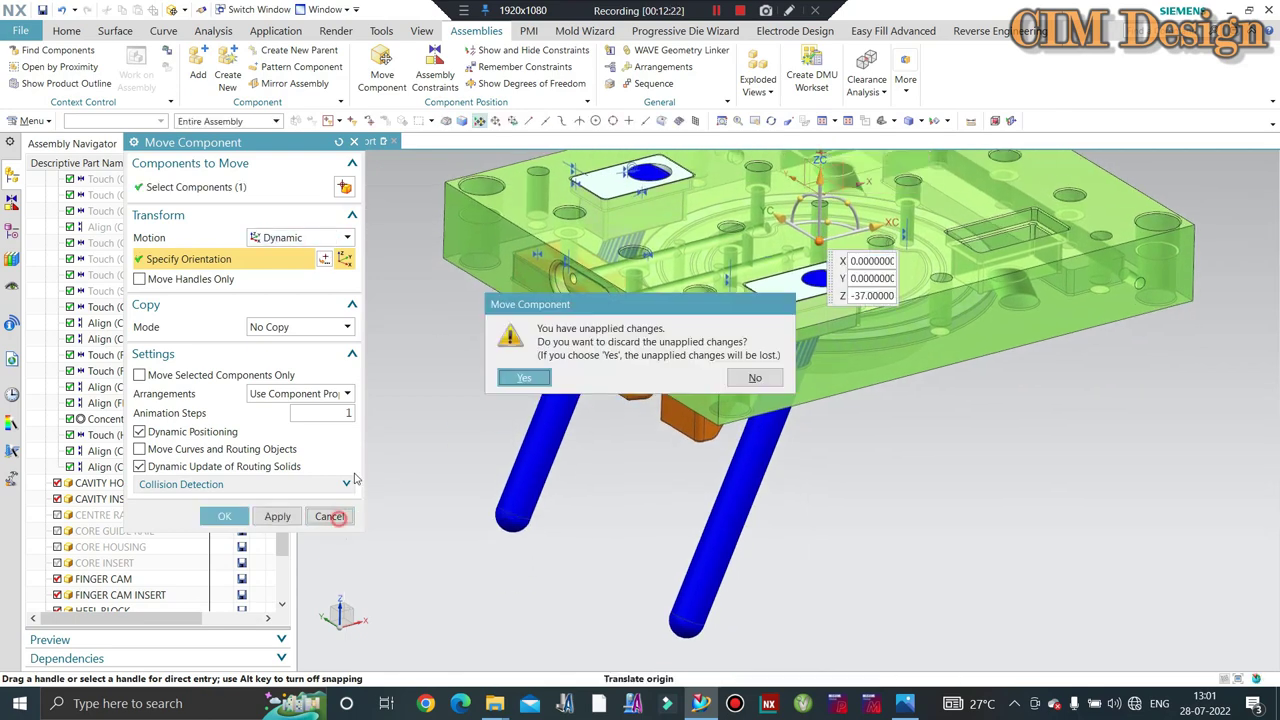
left_click(528, 378)
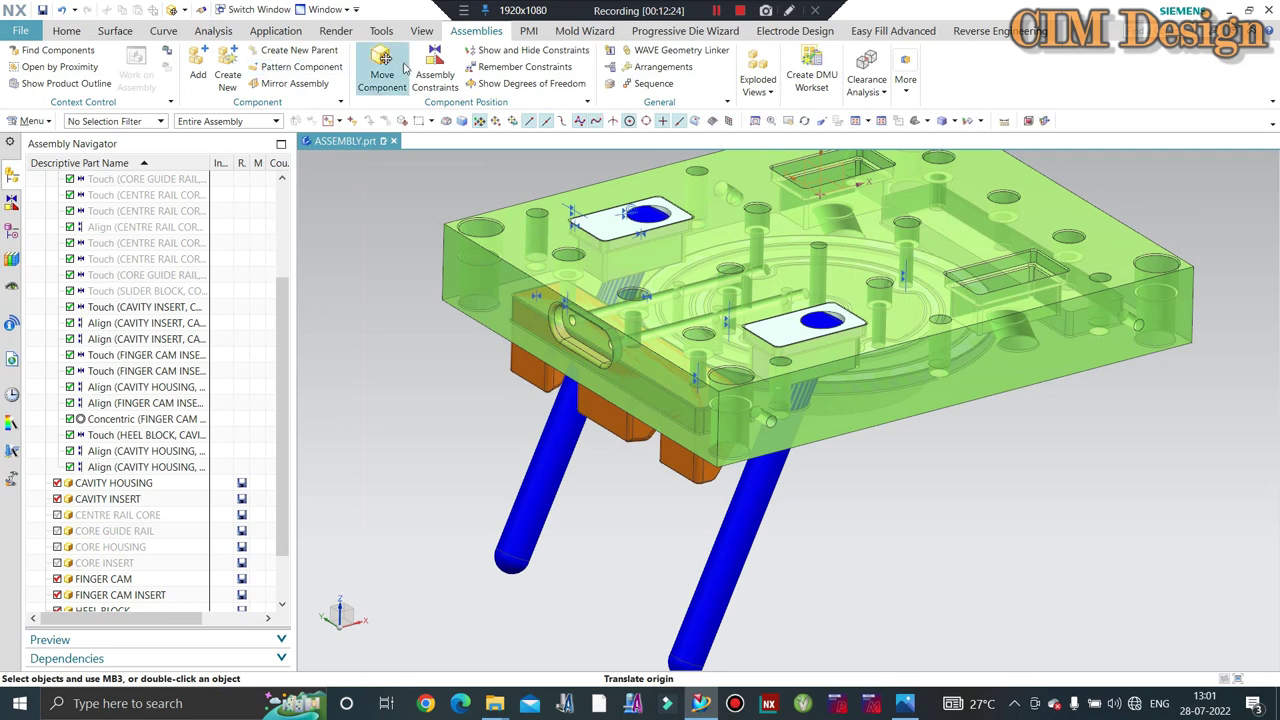
- Touch-constrain the heel block face to the hidden cavity housing face chosen via Select from List
scroll(611, 445, "up", 2)
scroll(611, 441, "up", 2)
left_click(611, 441)
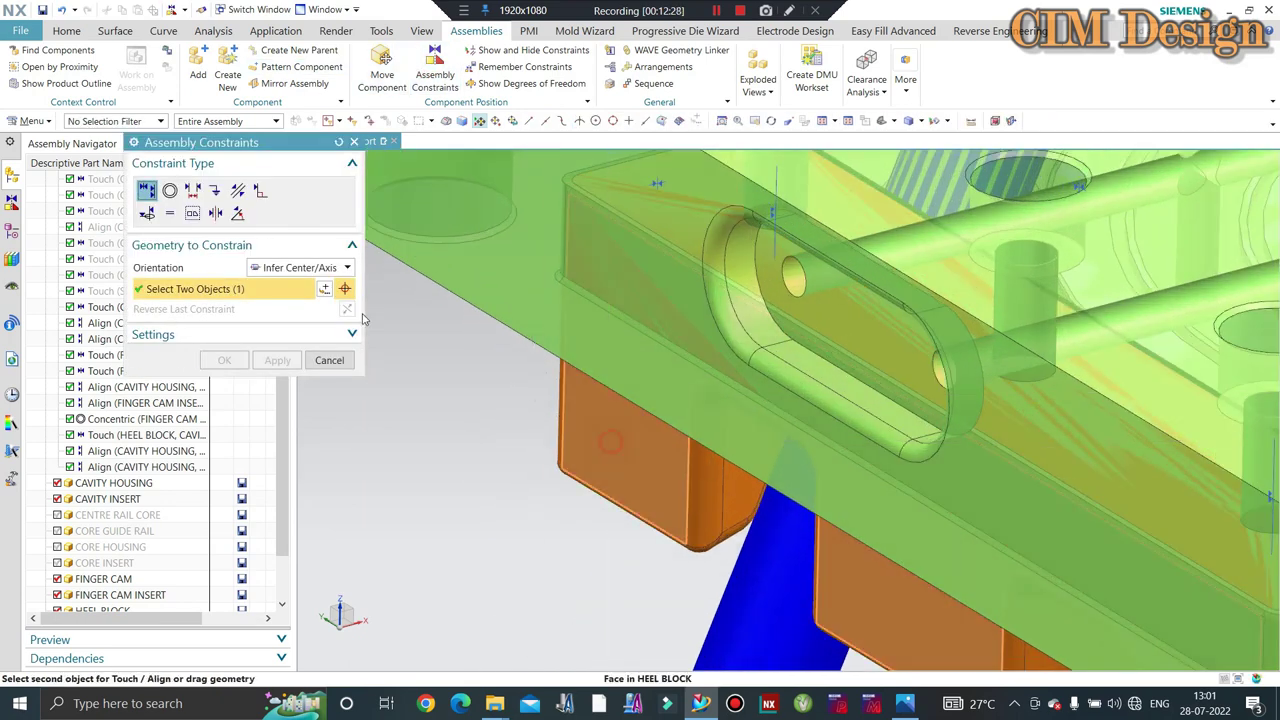
left_click(274, 268)
left_click(273, 300)
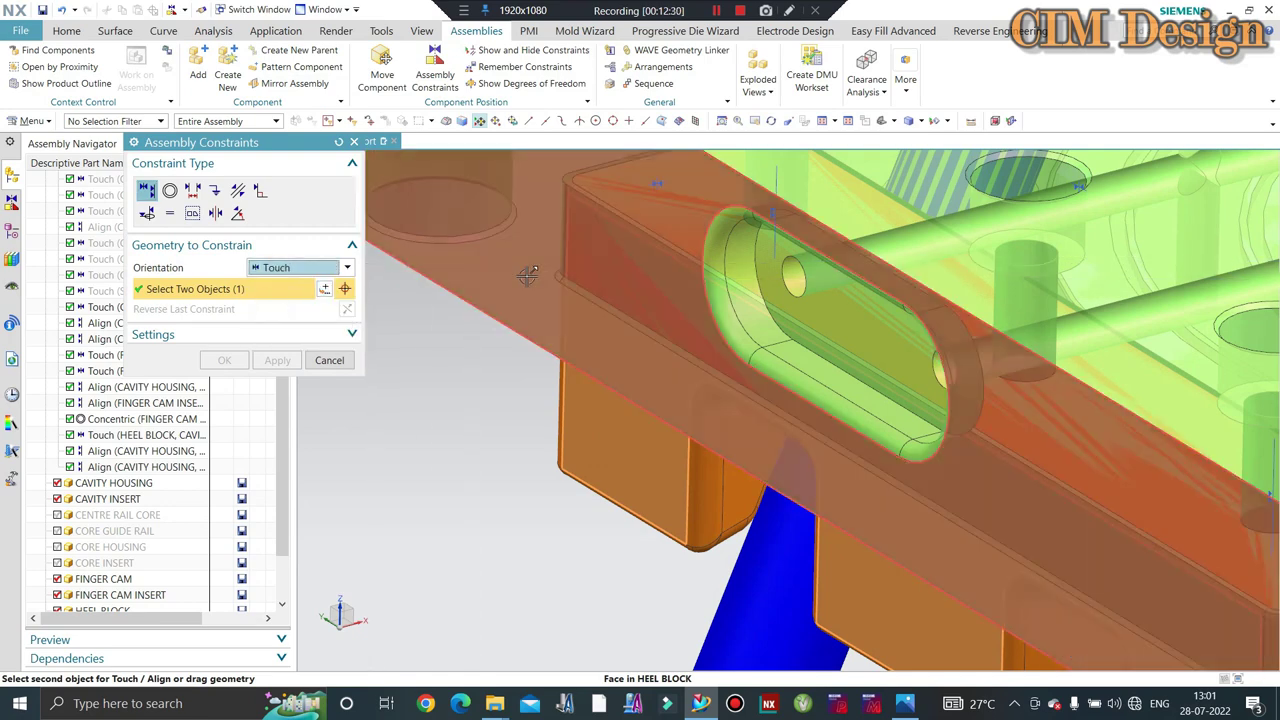
middle_click_drag(560, 300, 720, 275)
right_click(720, 275)
left_click(722, 265)
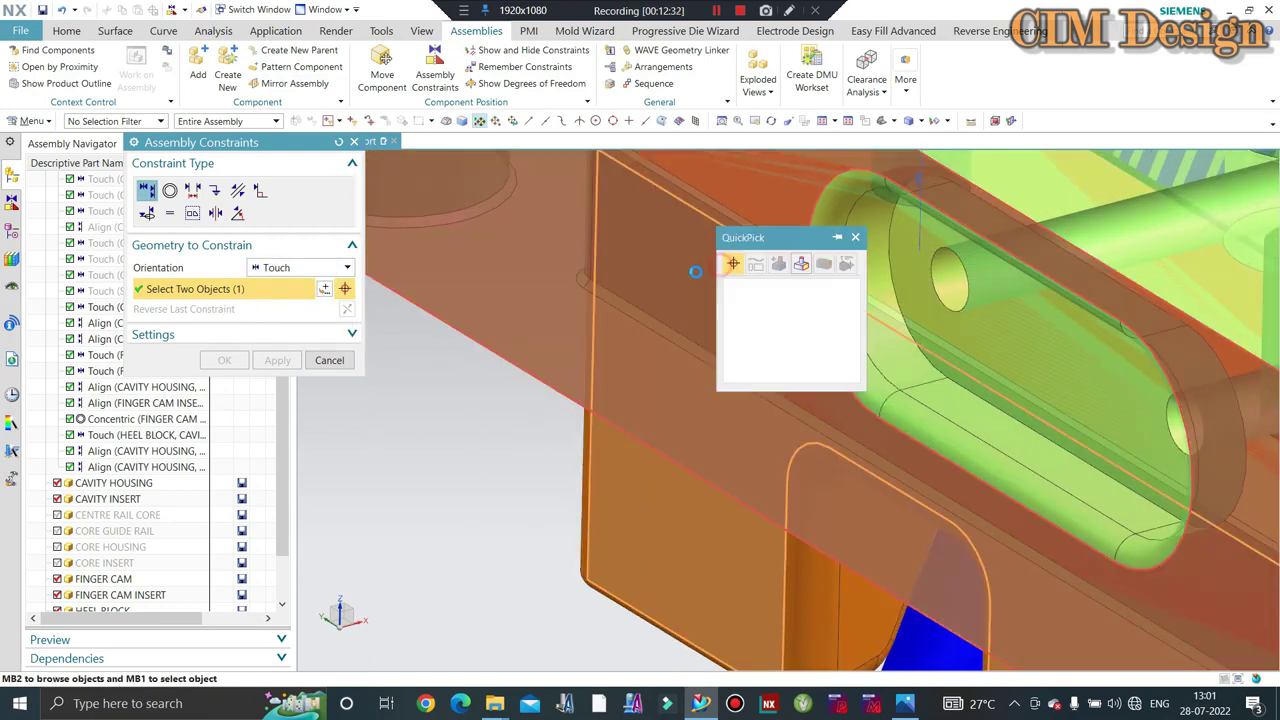
left_click(798, 302)
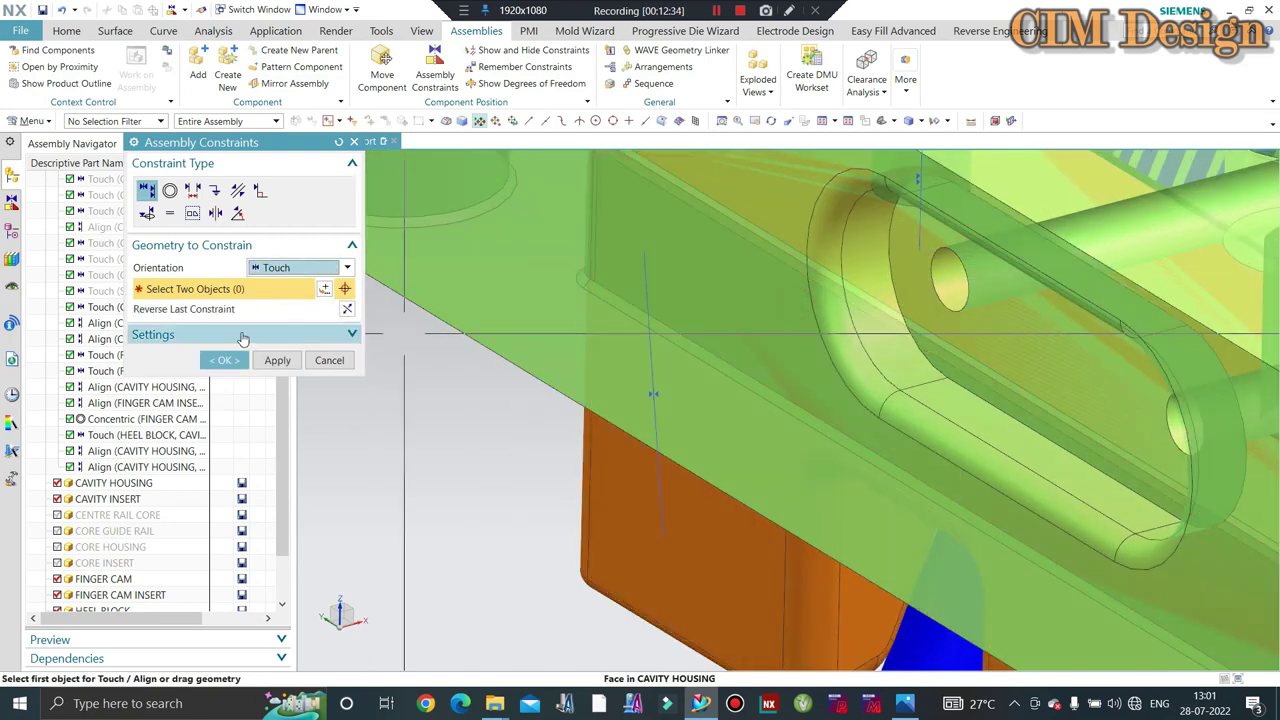
left_click(224, 360)
middle_click_drag(643, 386, 633, 358)
scroll(633, 358, "up", 3)
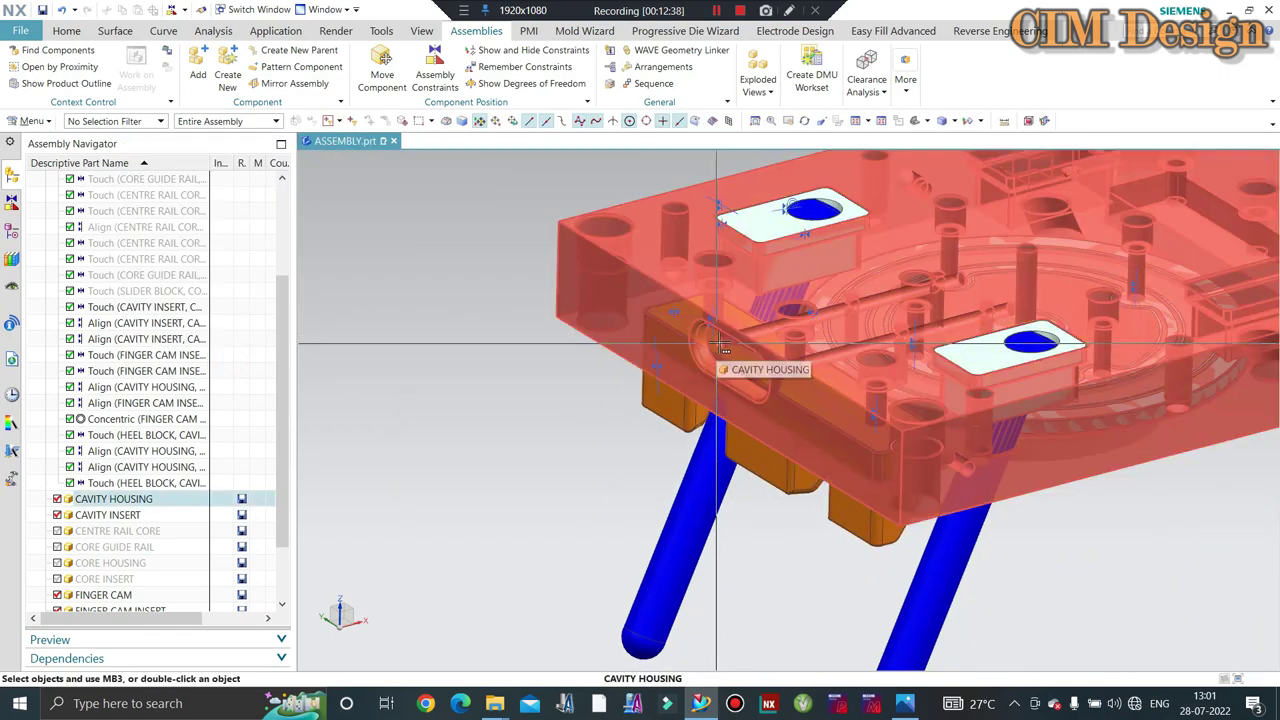
- Show all hidden components with Ctrl+Shift+U so the core housing, core insert and rails reappear
scroll(703, 314, "down", 3)
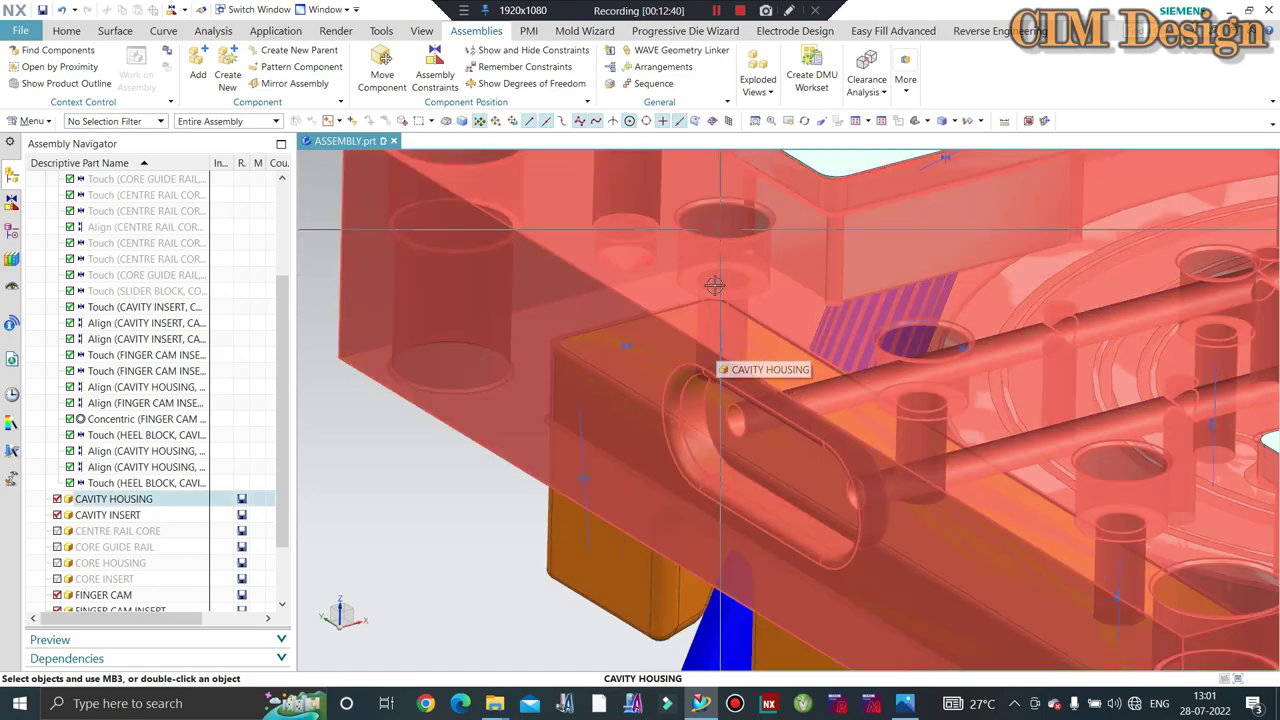
scroll(653, 336, "up", 5)
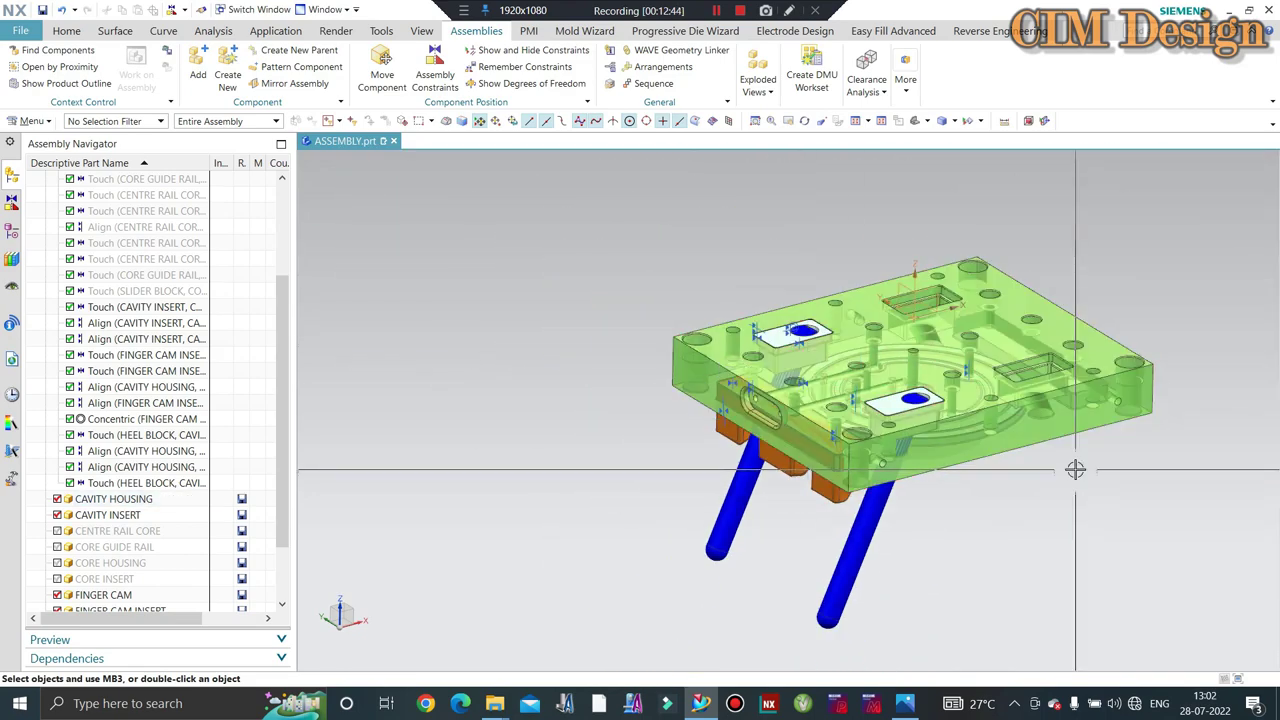
key("ctrl+shift+u")
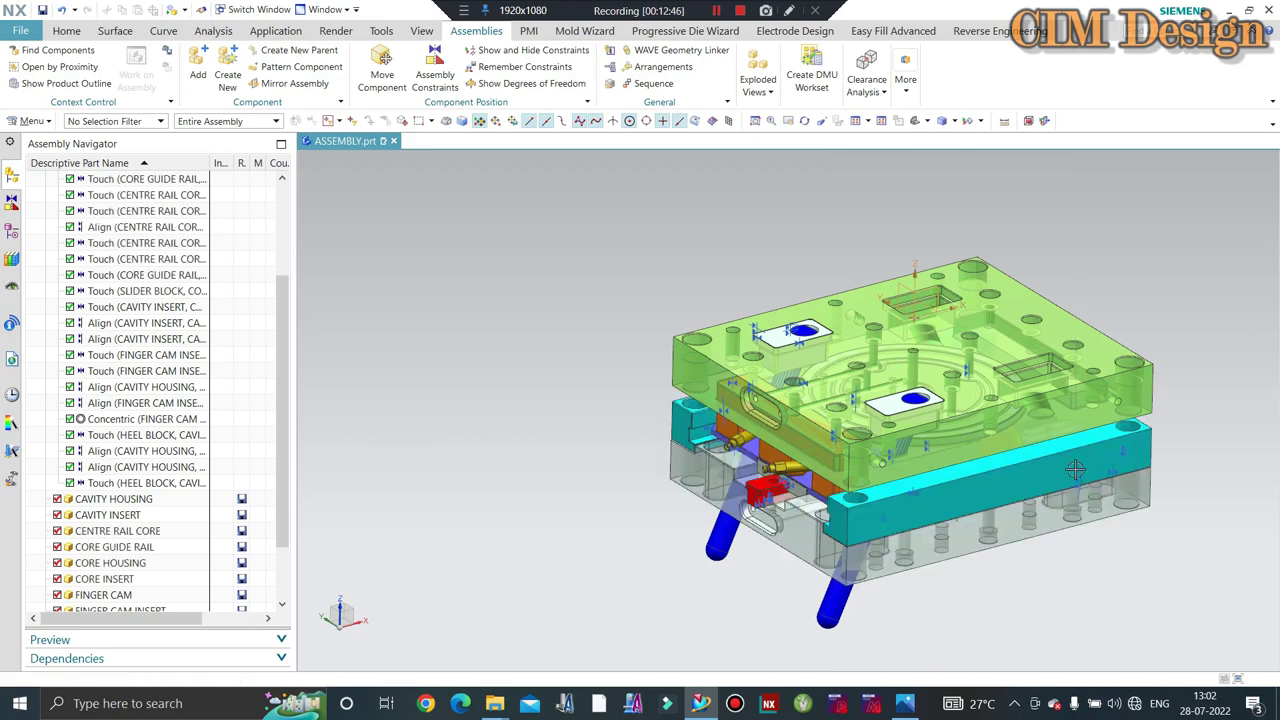
scroll(992, 371, "up", 3)
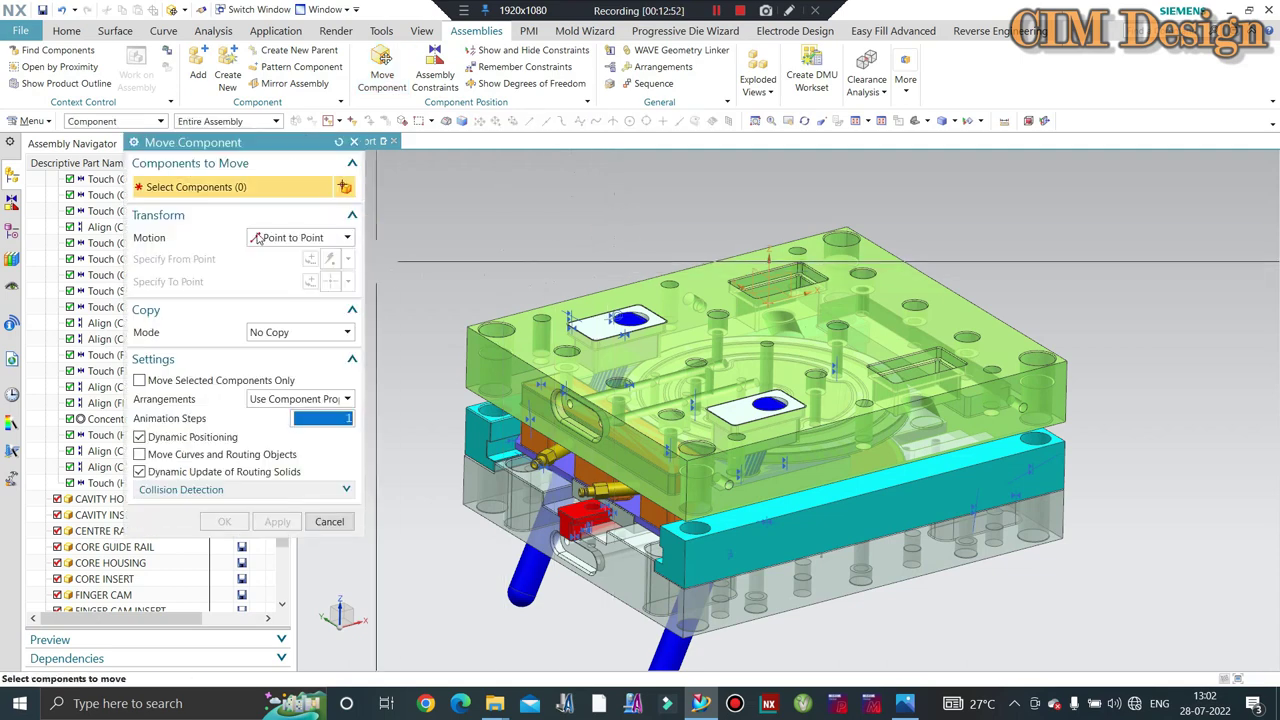
left_click(340, 237)
left_click(283, 343)
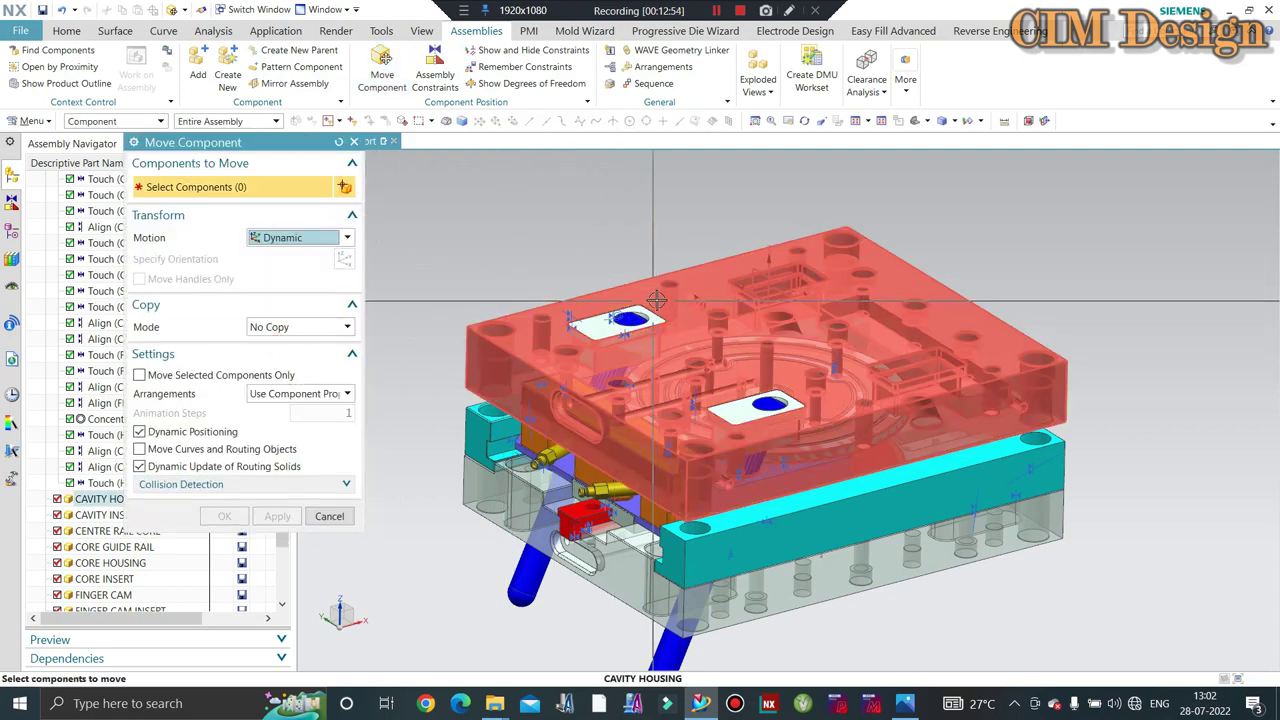
left_click(669, 297)
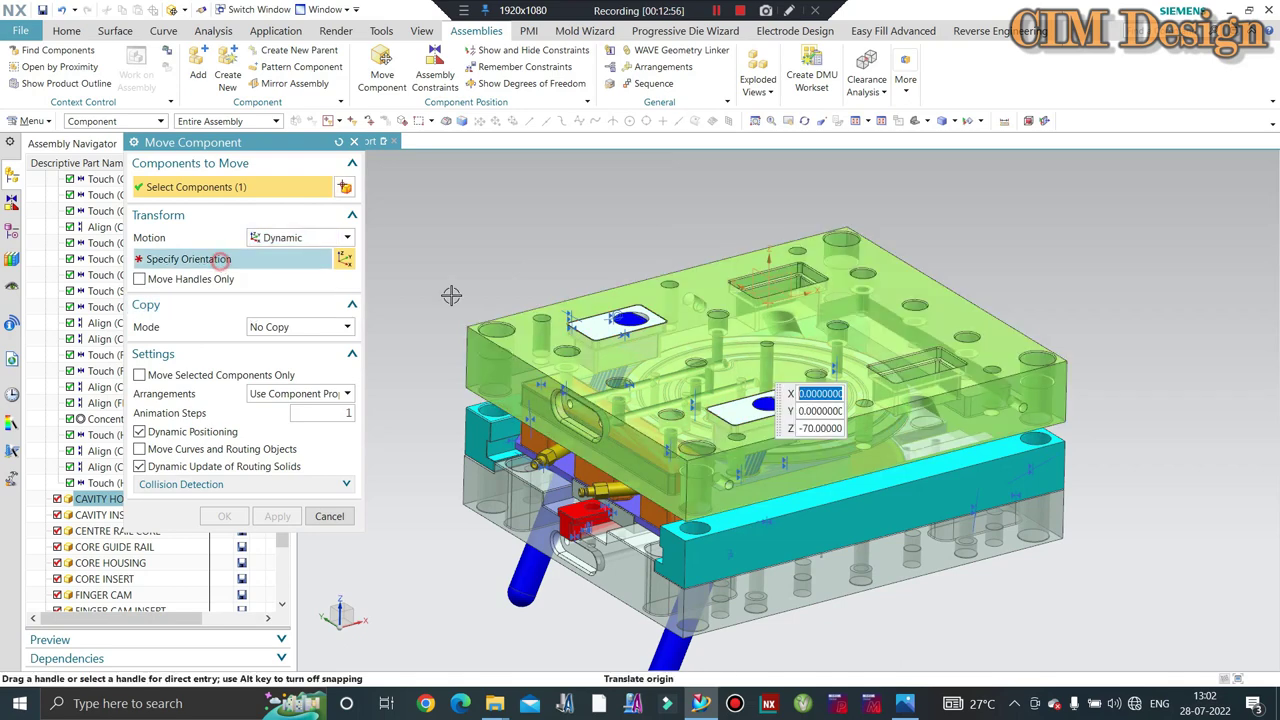
mouse_move(776, 315)
left_mouse_down()
mouse_move(801, 286)
mouse_move(813, 231)
left_mouse_up()
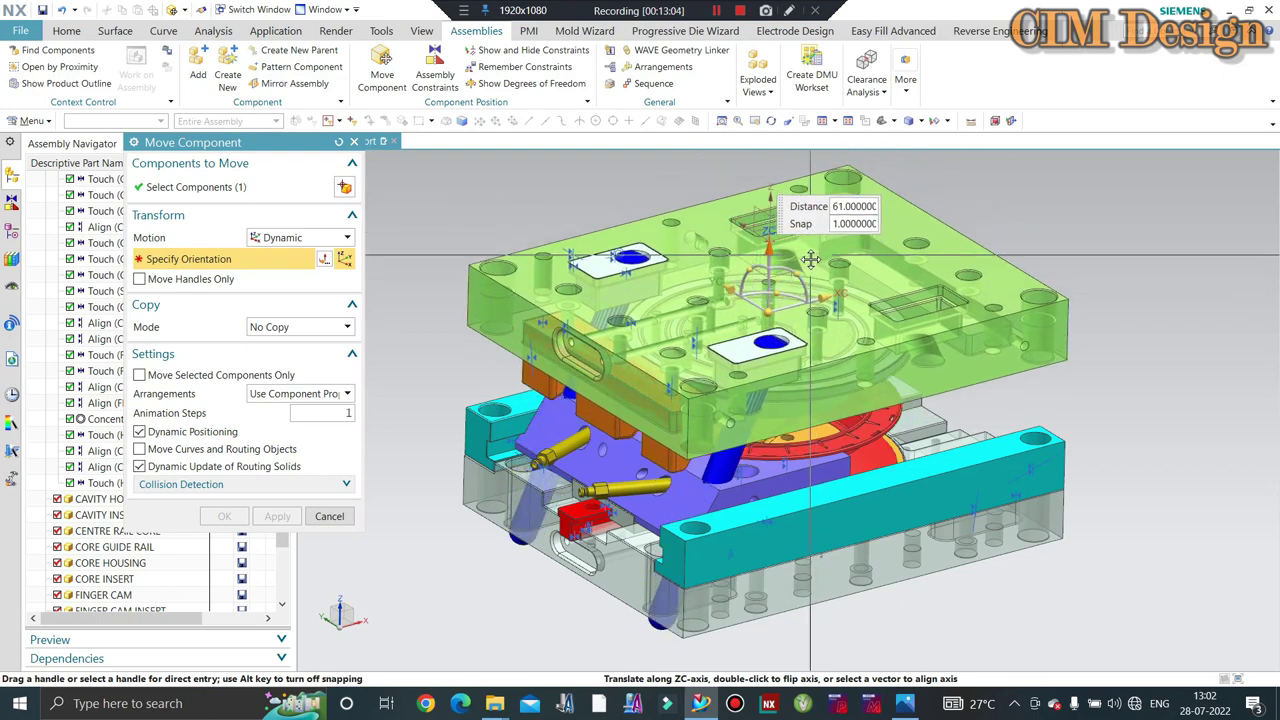
left_click_drag(813, 231, 818, 262)
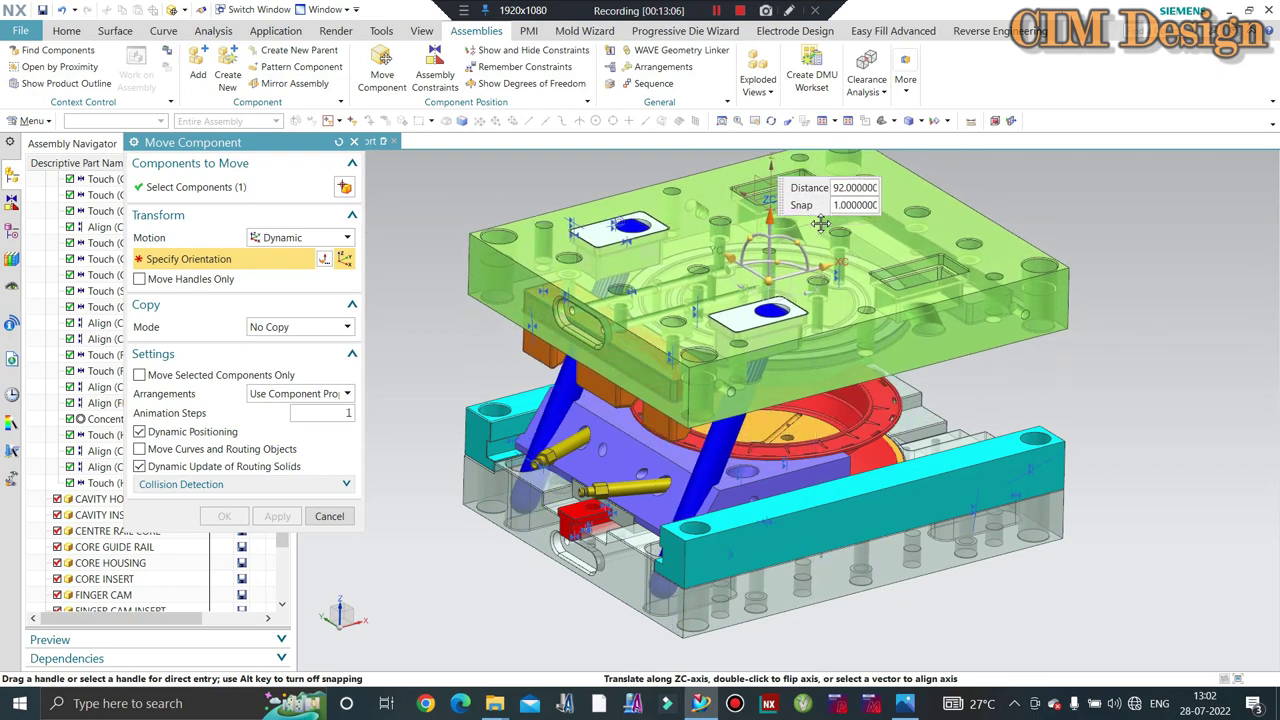
left_click(331, 516)
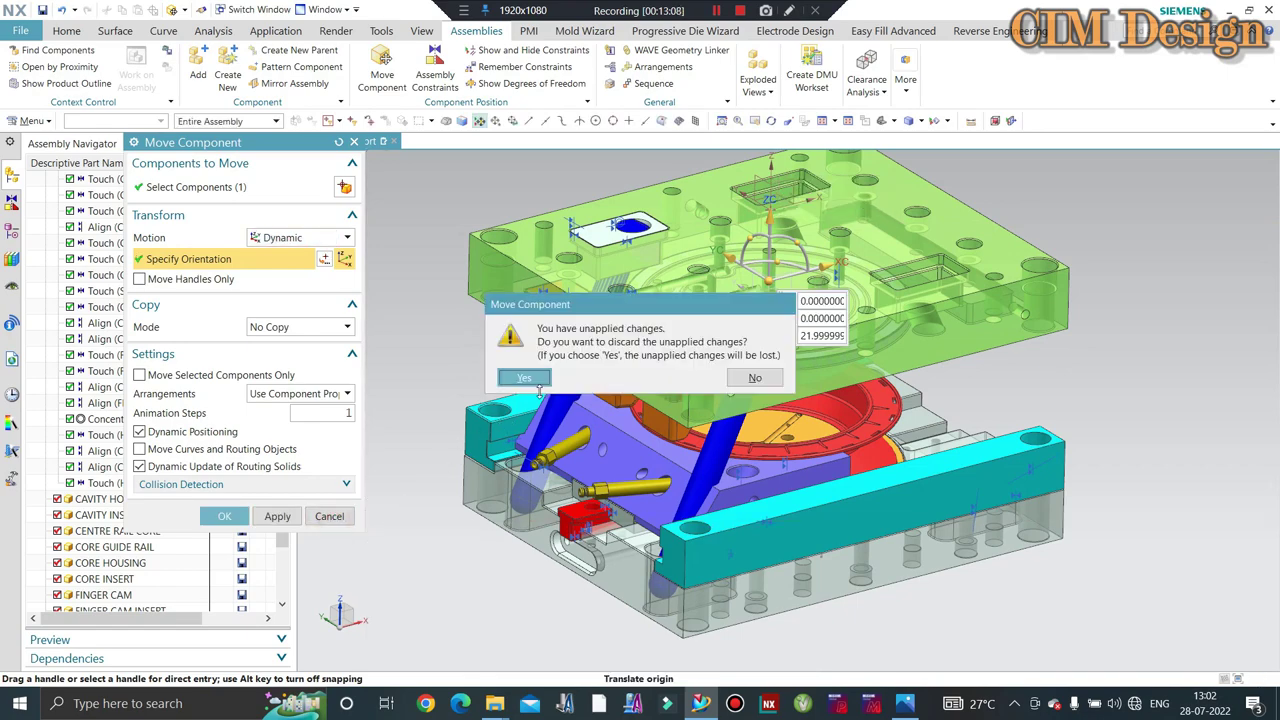
left_click(705, 385)
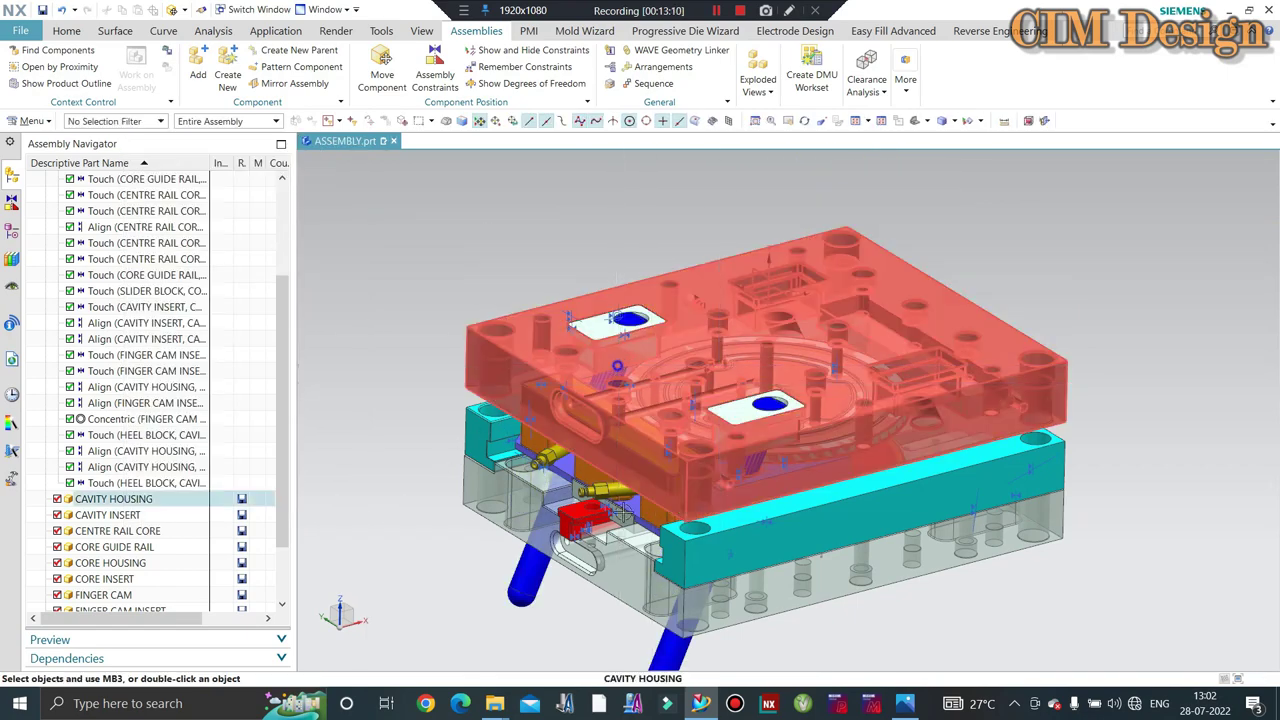
- Hide the cavity housing to expose the slider and finger cam
key("ctrl+b")
scroll(615, 368, "down", 5)
scroll(611, 371, "down", 3)
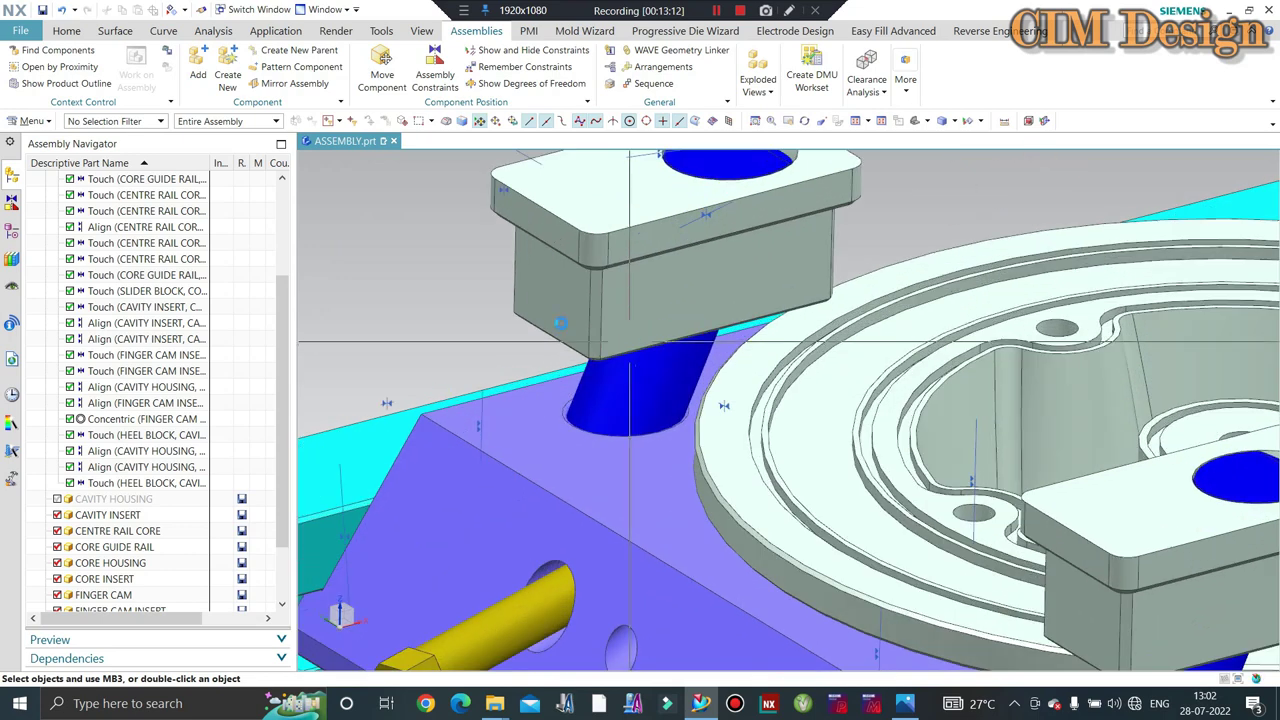
- Align the finger cam's cylindrical face with the slider block's angled hole using Infer Center/Axis
left_click(435, 66)
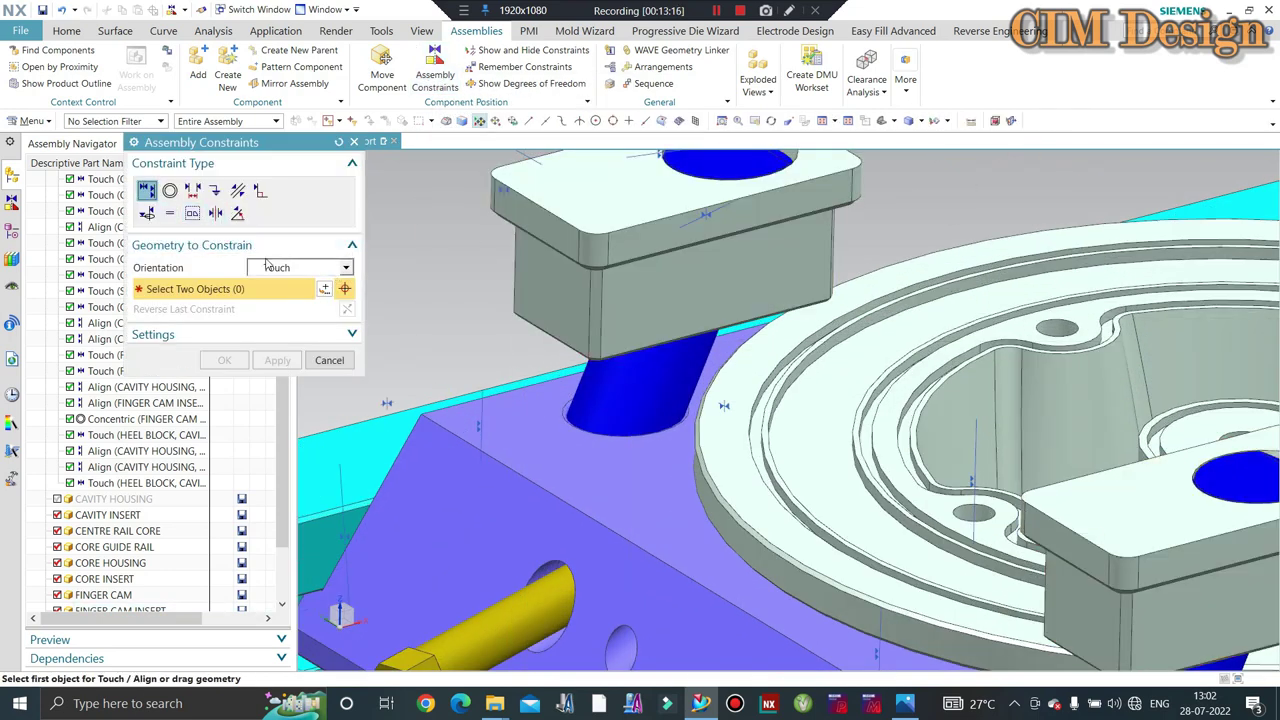
left_click(278, 268)
left_click(290, 329)
scroll(651, 383, "down", 3)
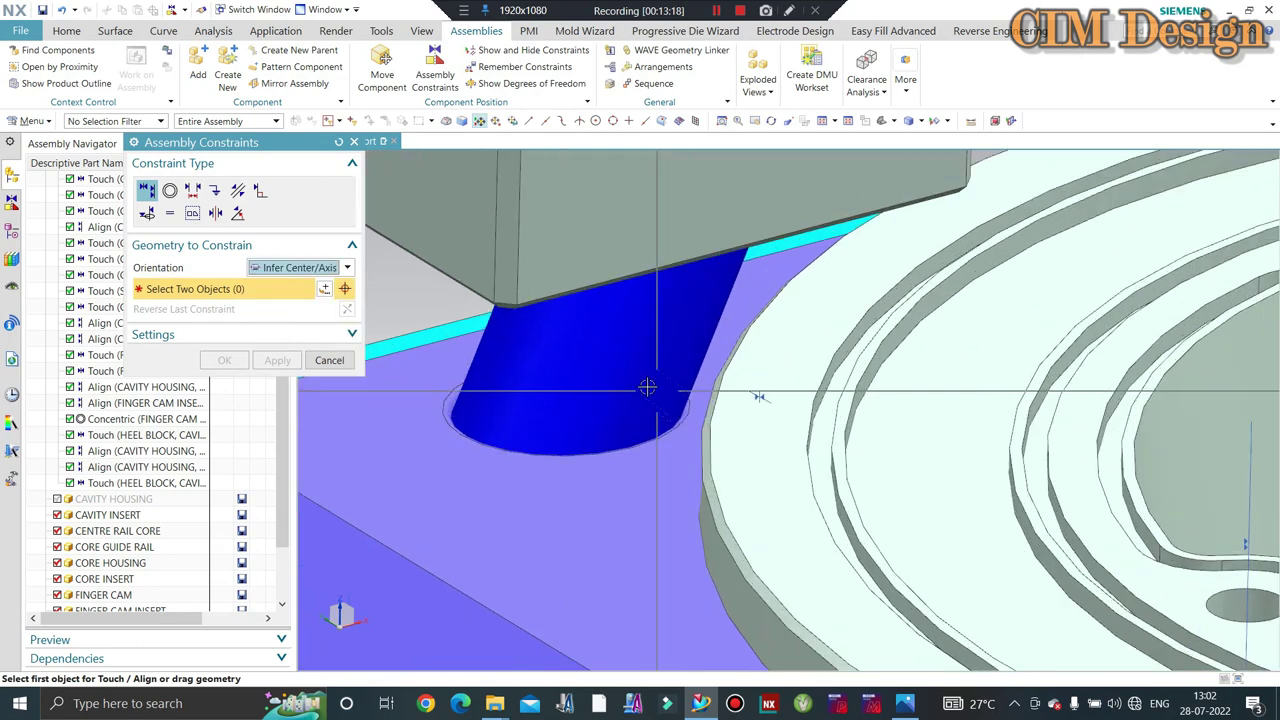
left_click(606, 400)
scroll(504, 416, "down", 2)
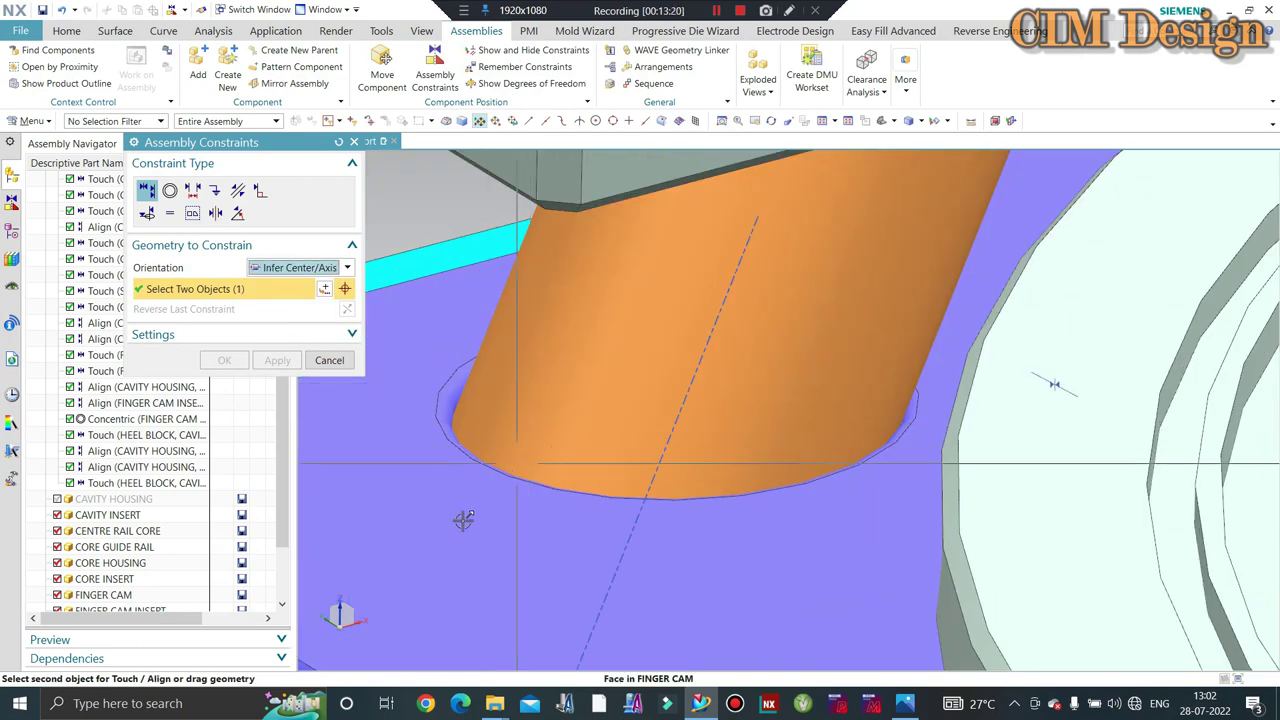
right_click(545, 192)
left_click(605, 210)
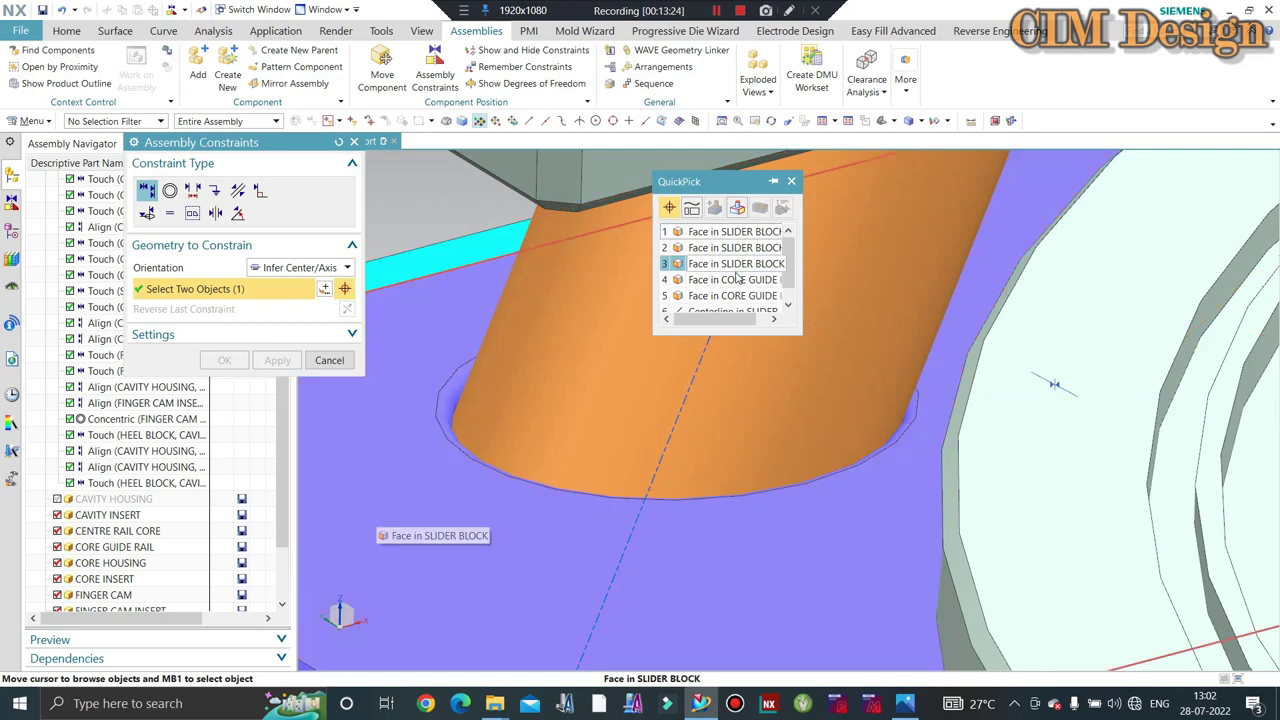
left_click(733, 249)
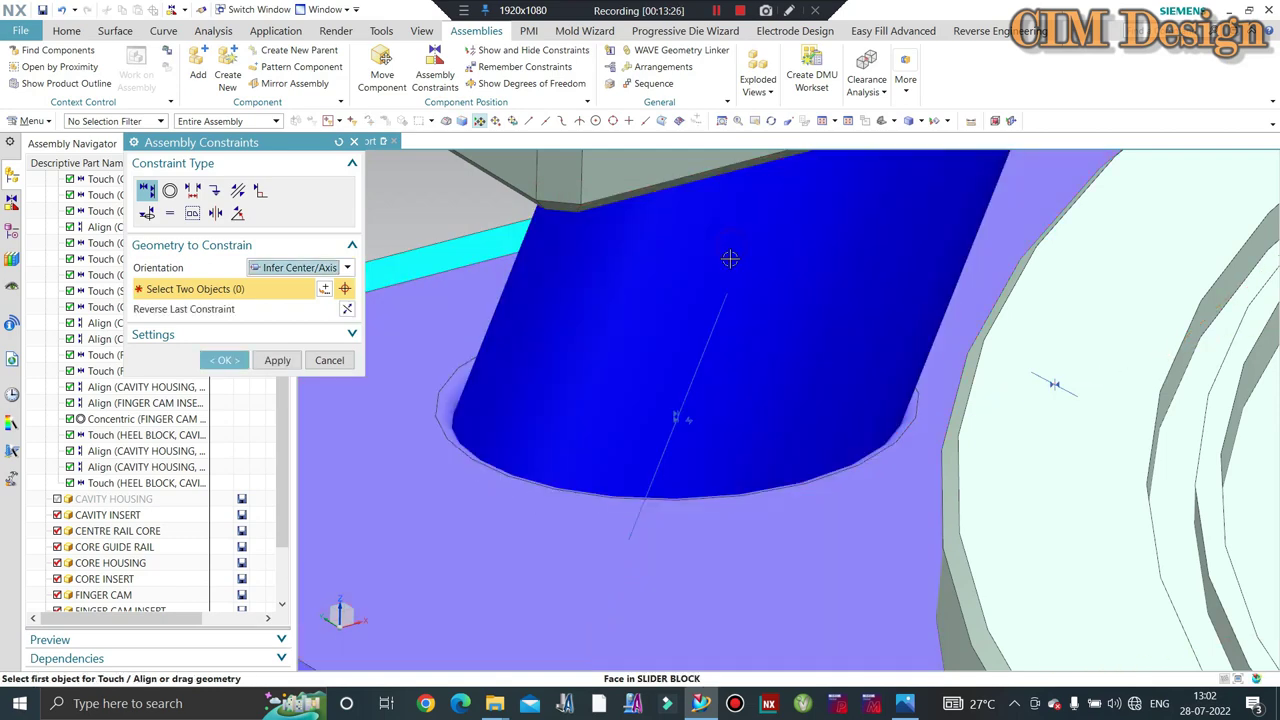
left_click(234, 359)
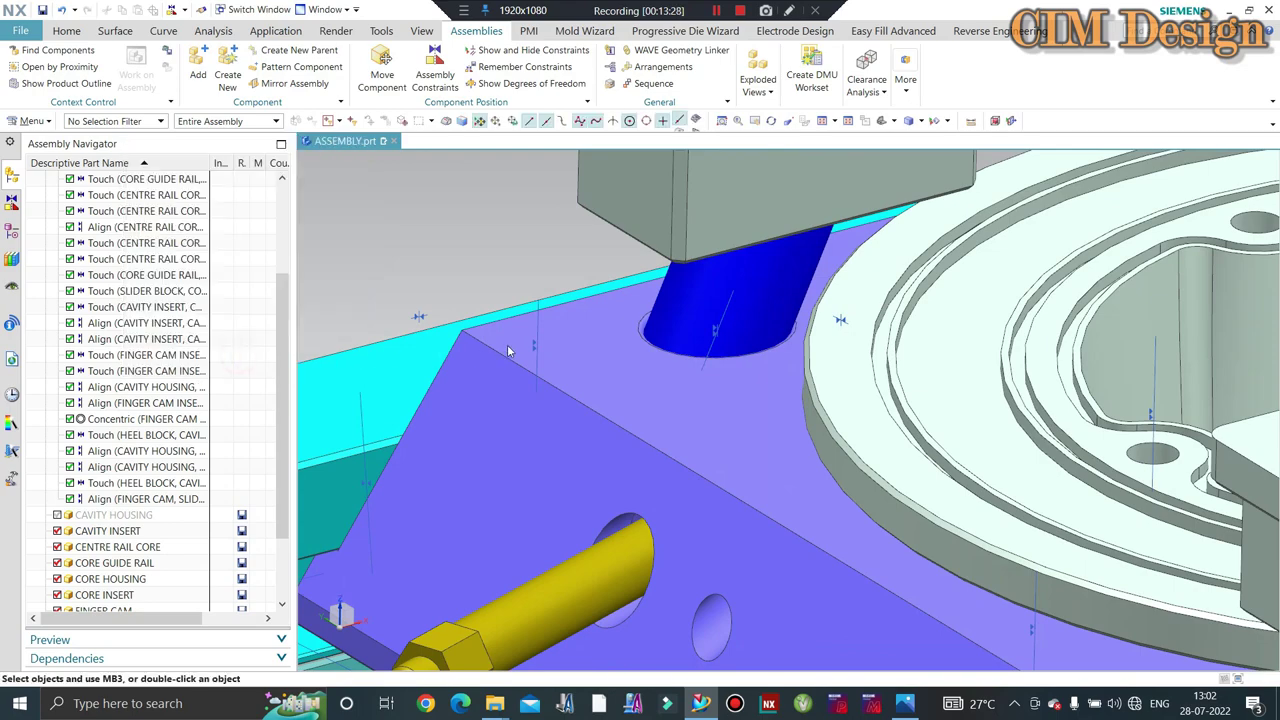
key("ctrl+f")
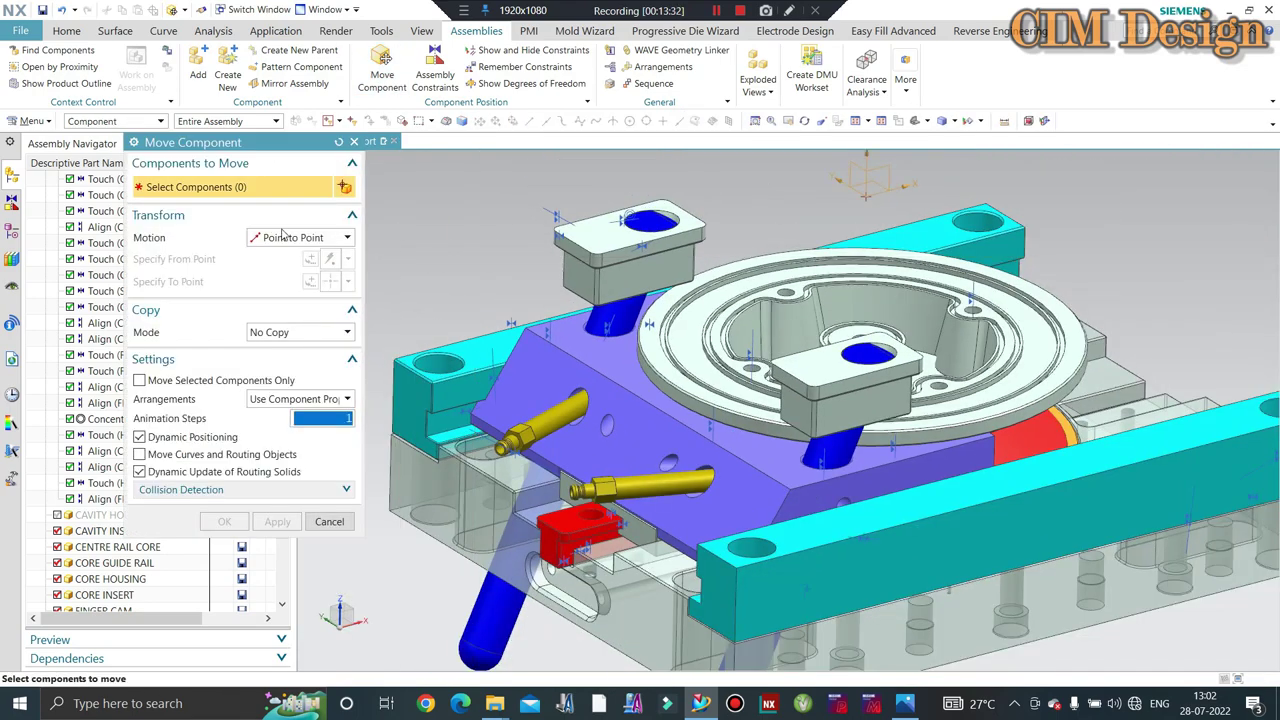
left_click(288, 240)
left_click(291, 343)
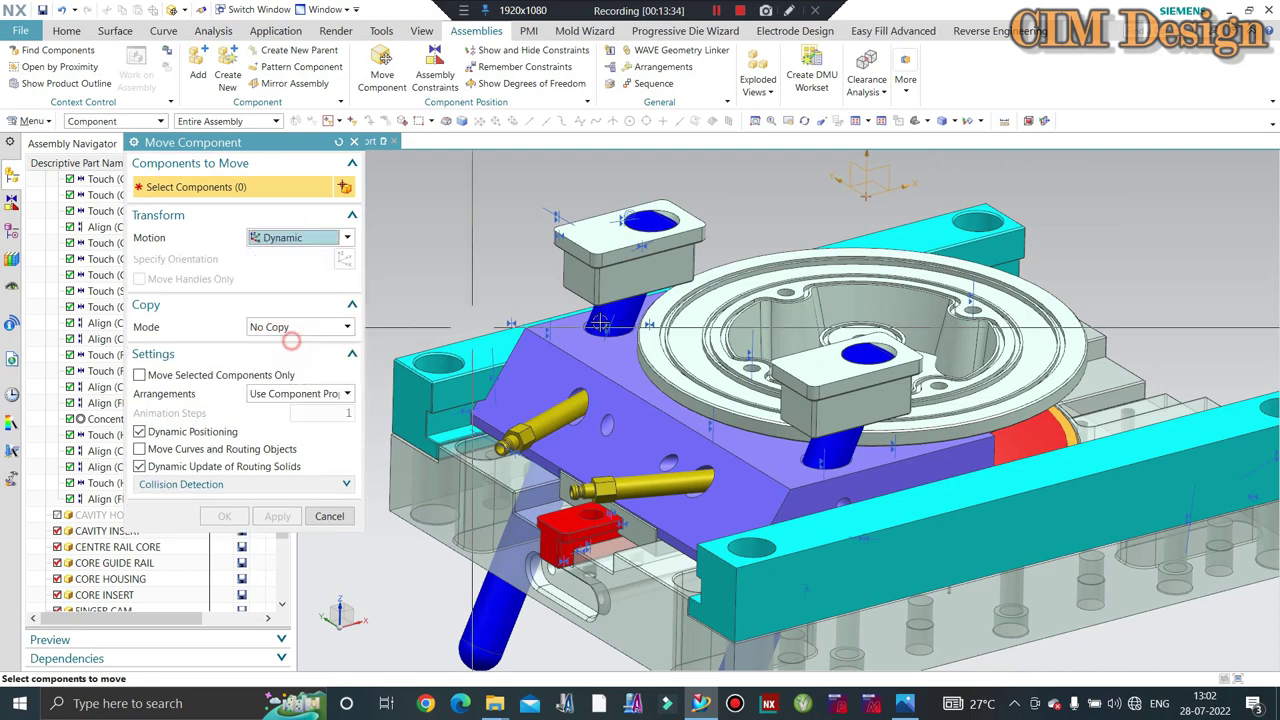
left_click(655, 275)
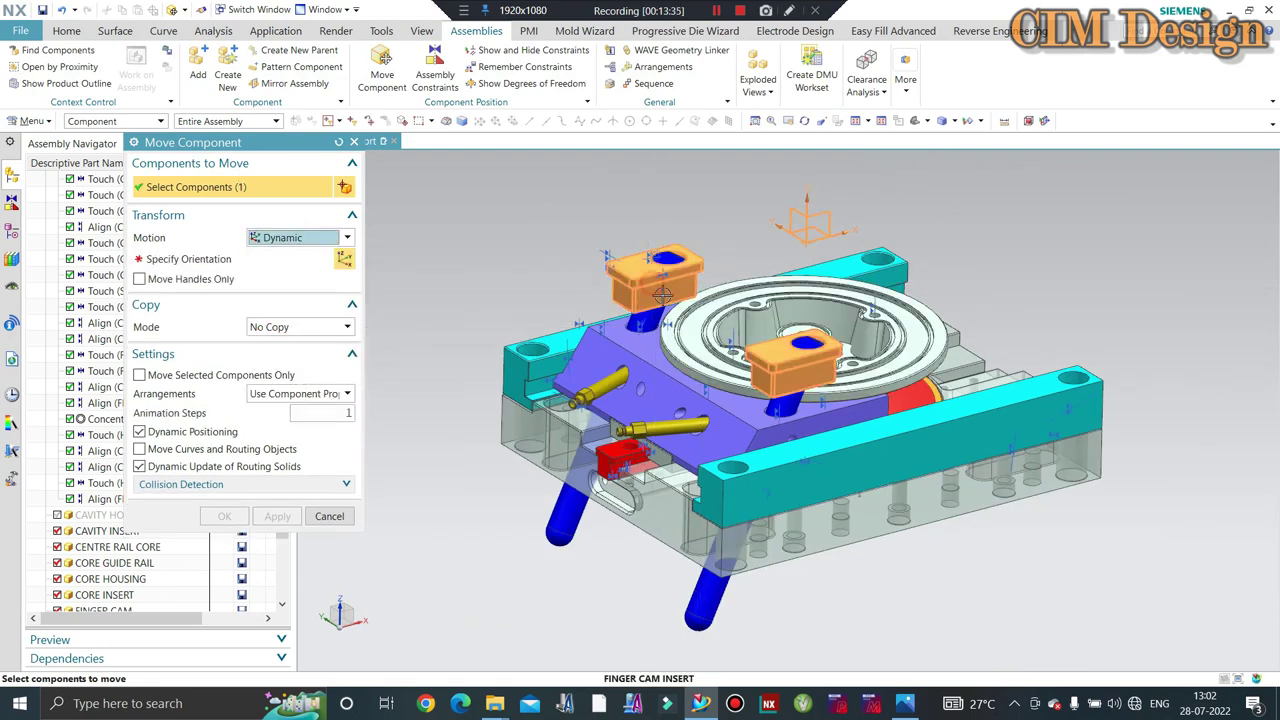
left_click(224, 262)
mouse_move(705, 305)
left_mouse_down()
mouse_move(735, 195)
mouse_move(735, 226)
left_mouse_up()
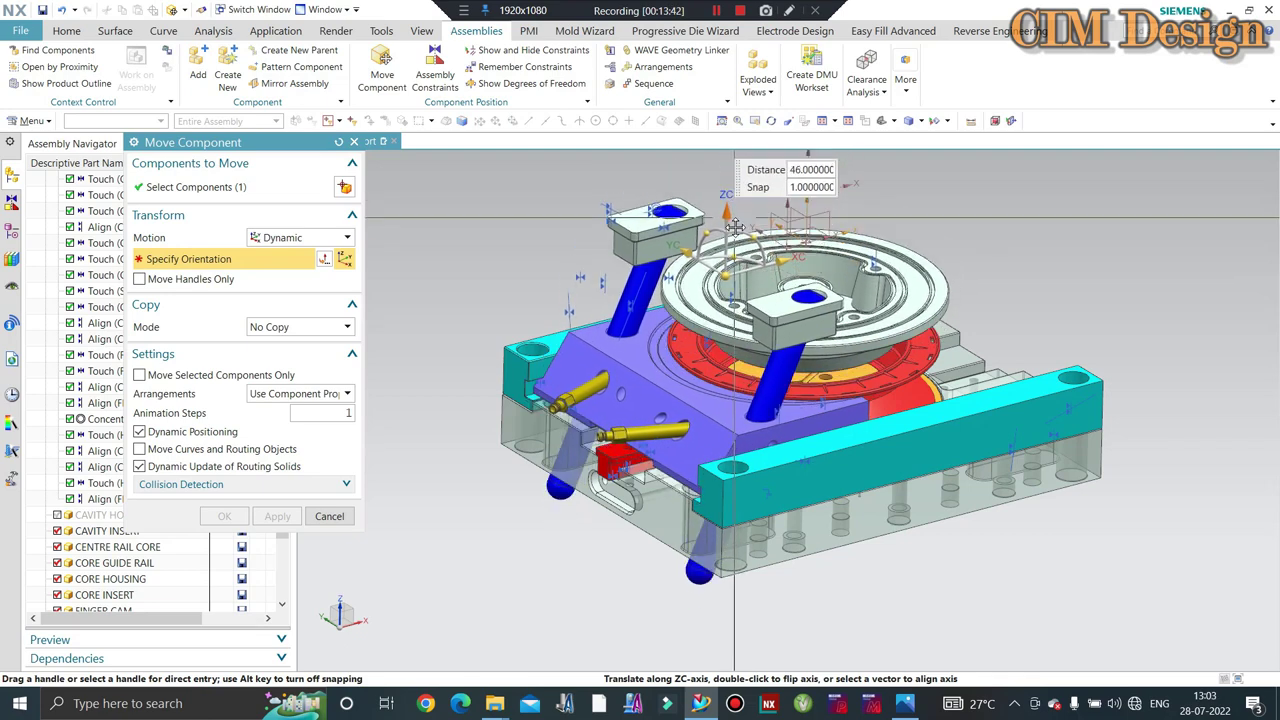
left_click_drag(735, 226, 727, 195)
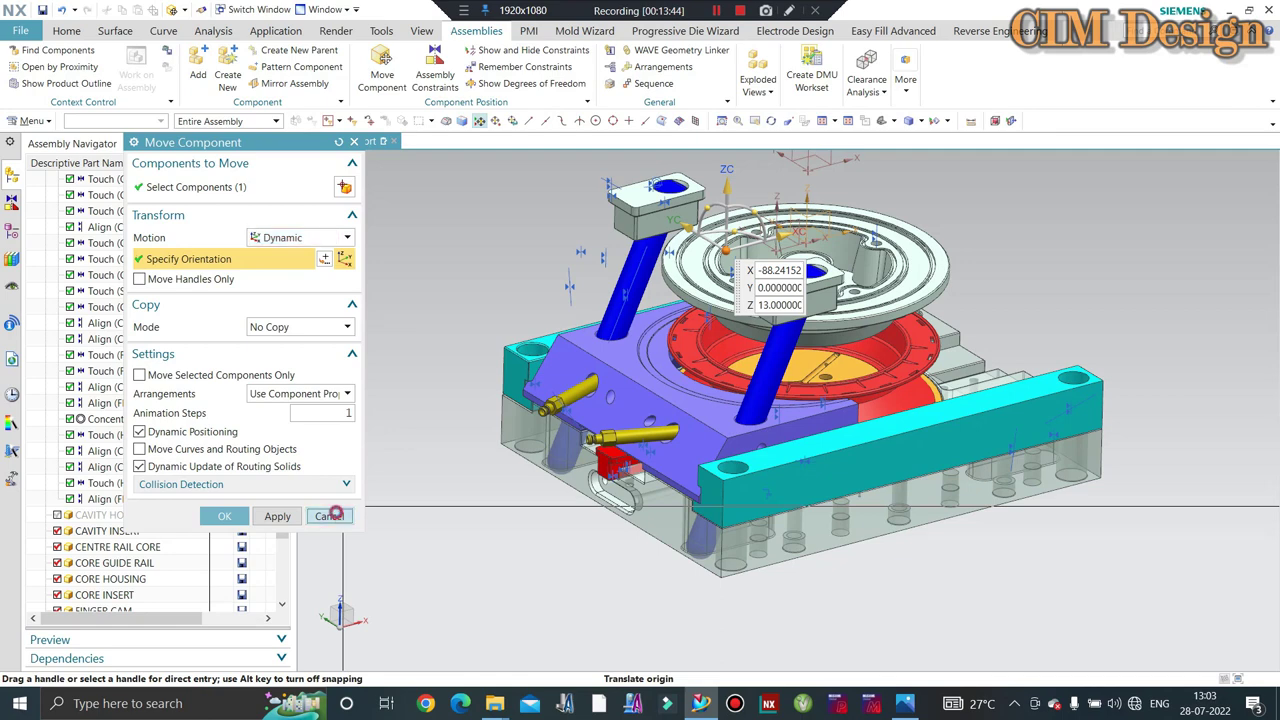
left_click(333, 515)
left_click(518, 377)
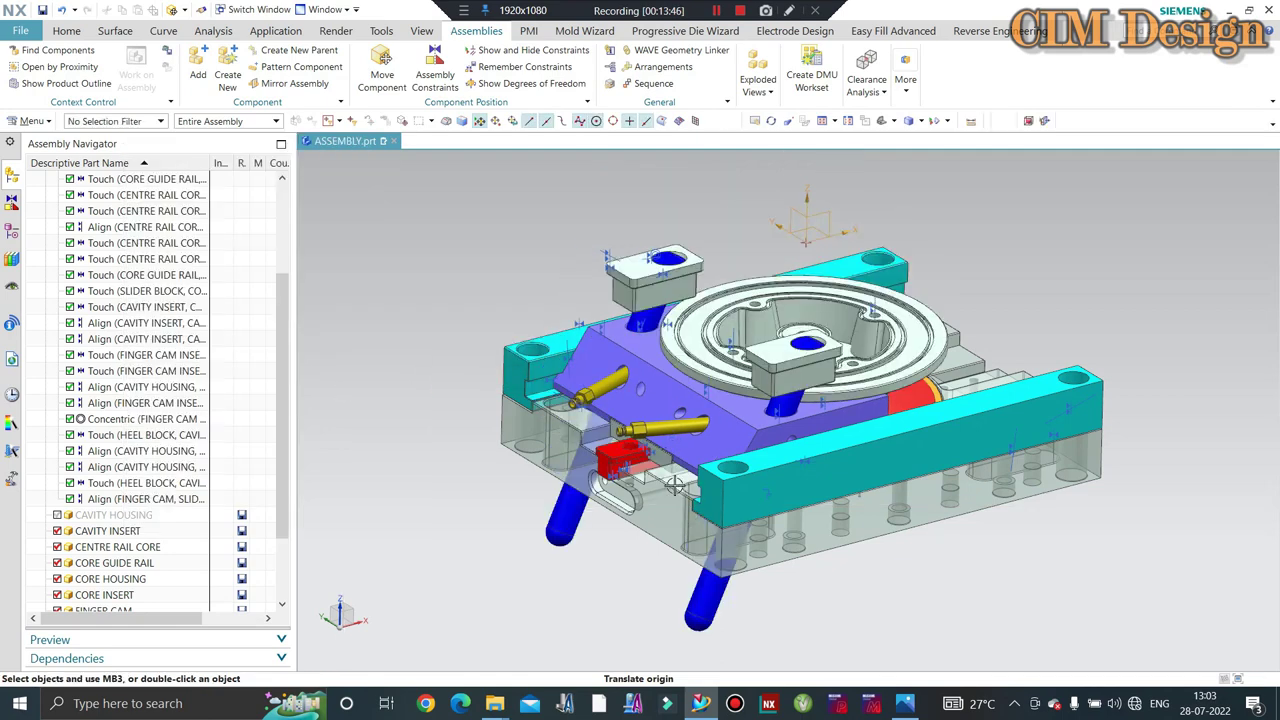
- Show the cavity housing again, fit and orbit to a low side view, and hide the datums
key("ctrl+shift+u")
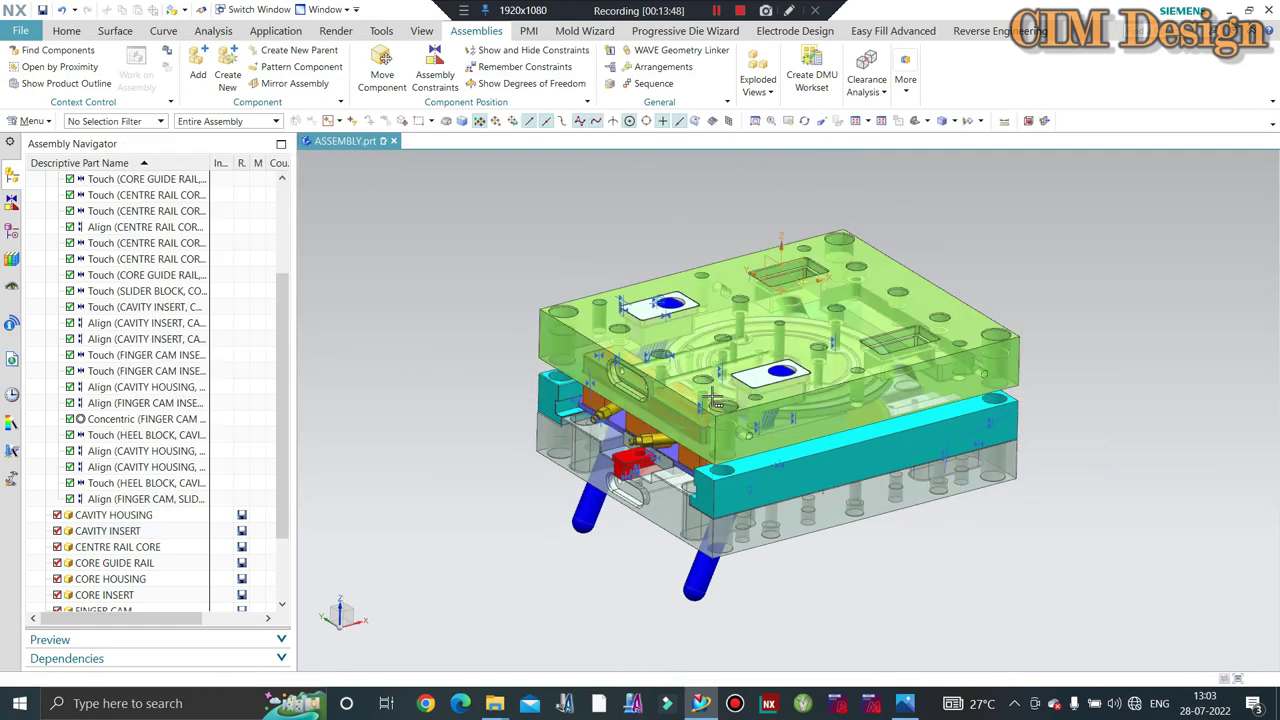
key("Home")
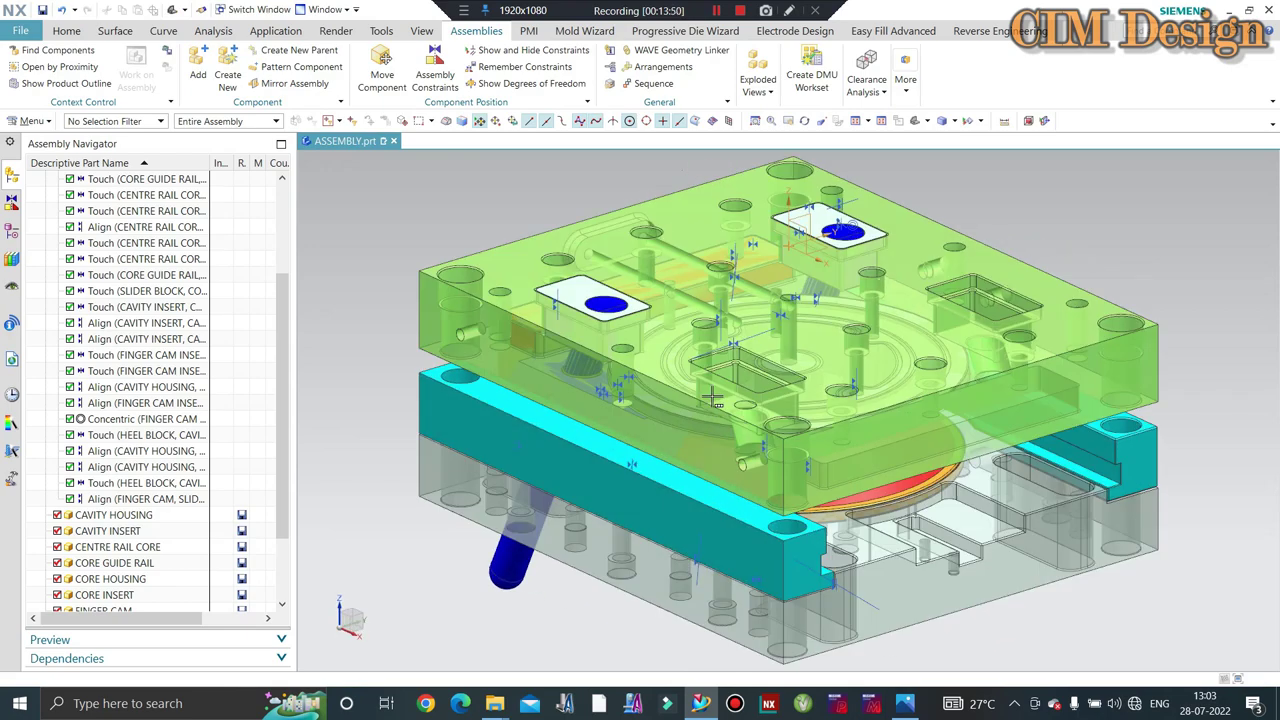
scroll(712, 400, "down", 3)
mouse_move(712, 400)
middle_mouse_down()
mouse_move(840, 435)
mouse_move(679, 478)
mouse_move(714, 478)
middle_mouse_up()
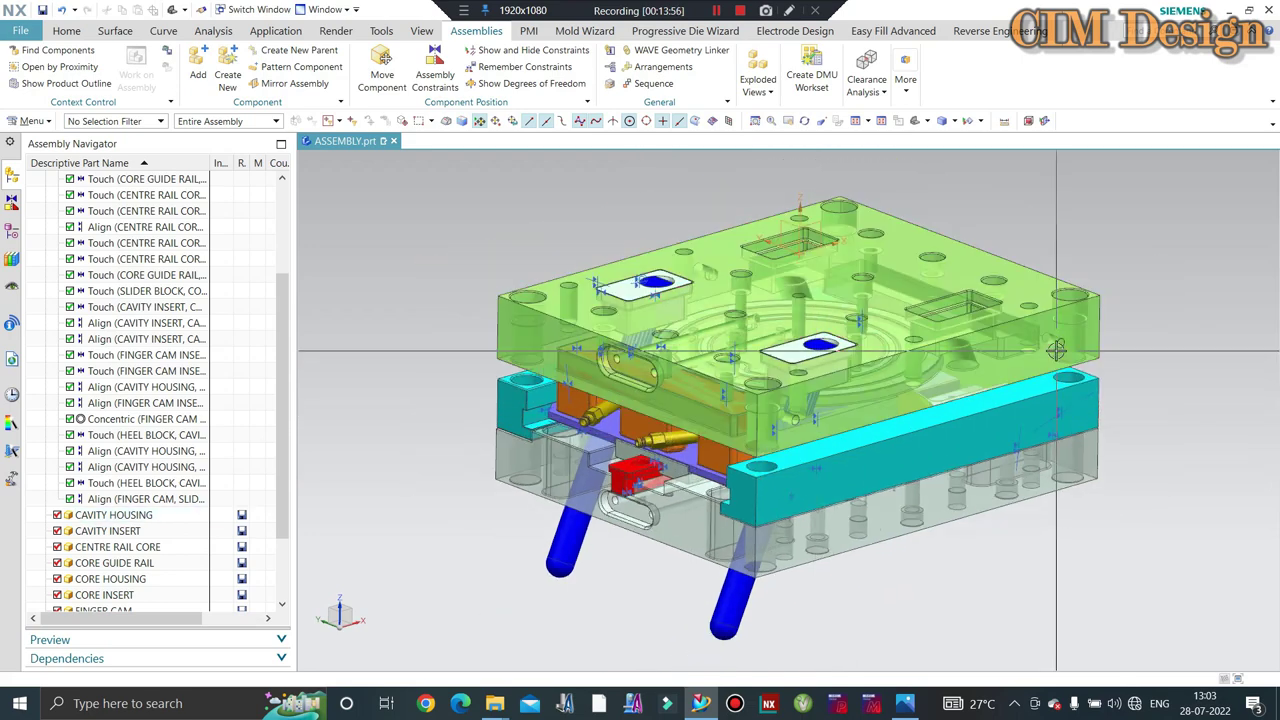
key("ctrl+w")
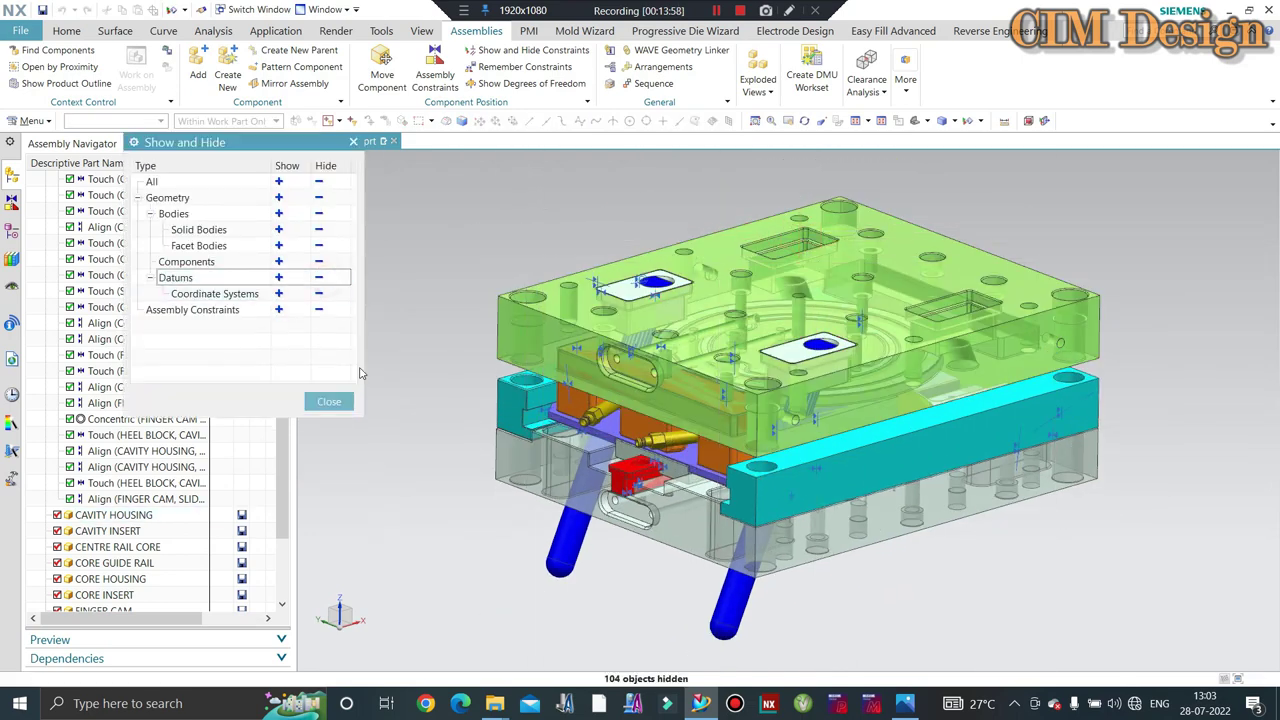
left_click(331, 401)
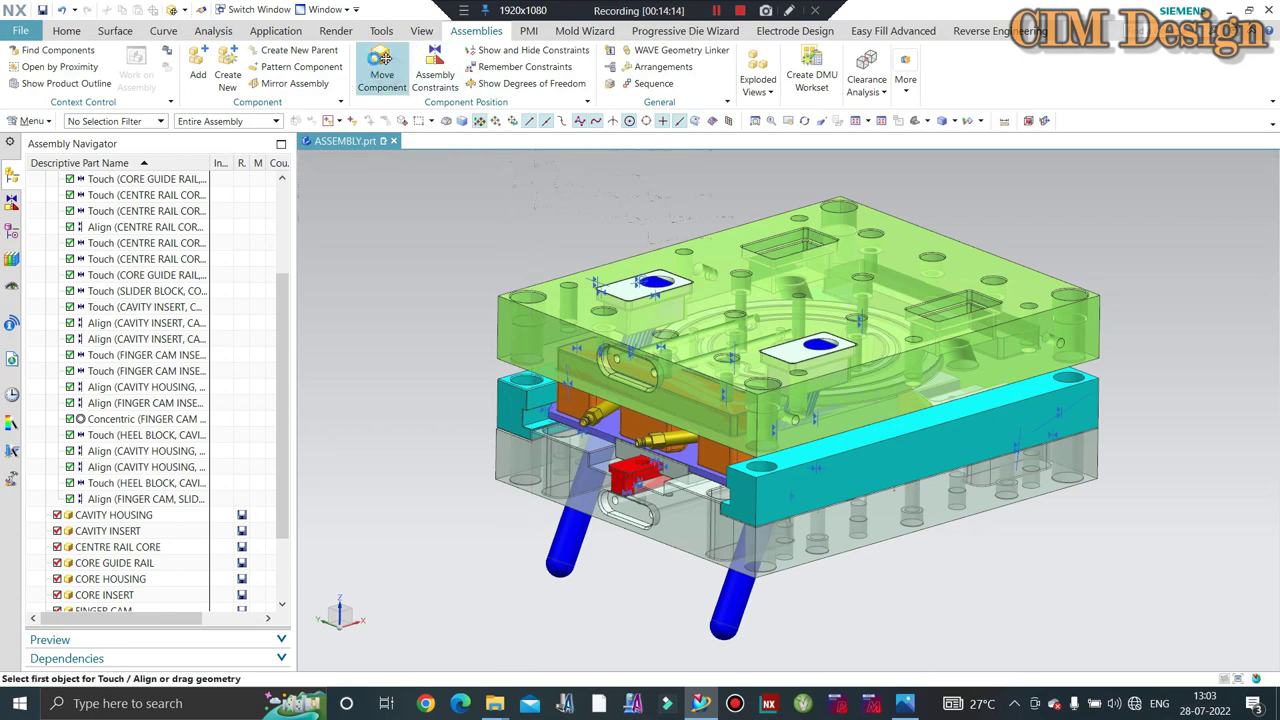
left_click(383, 58)
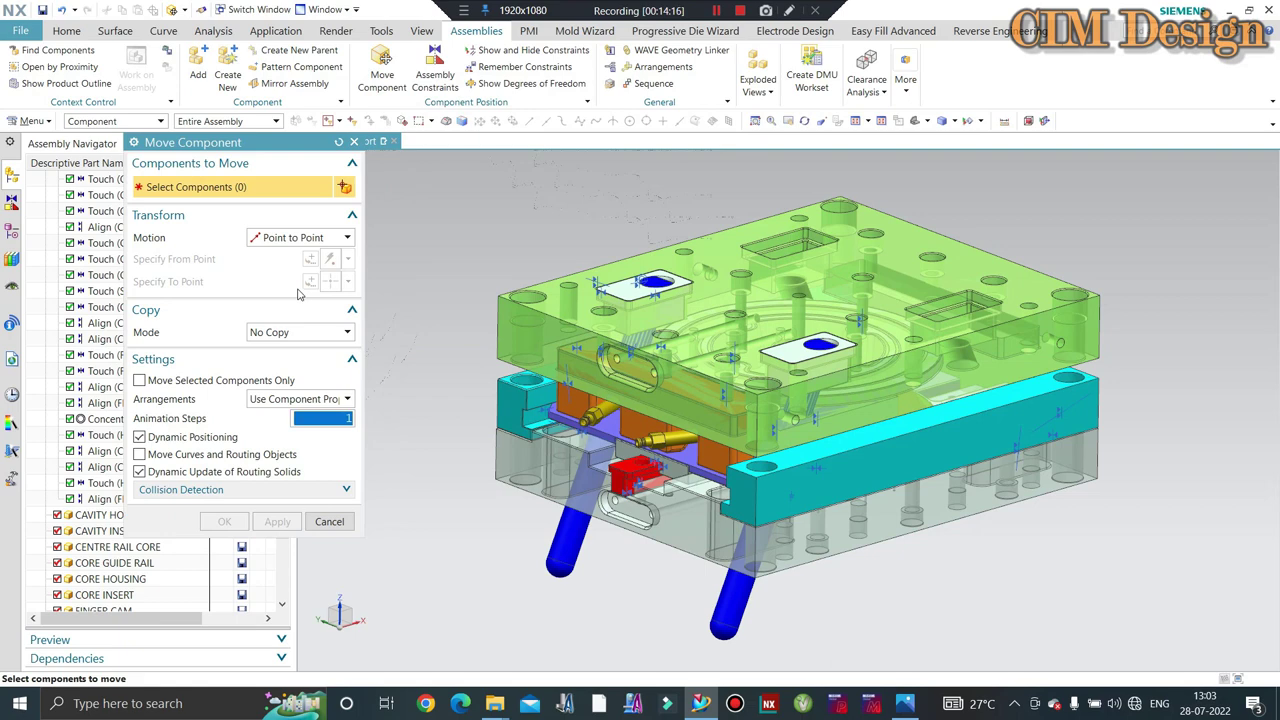
left_click(285, 240)
left_click(282, 340)
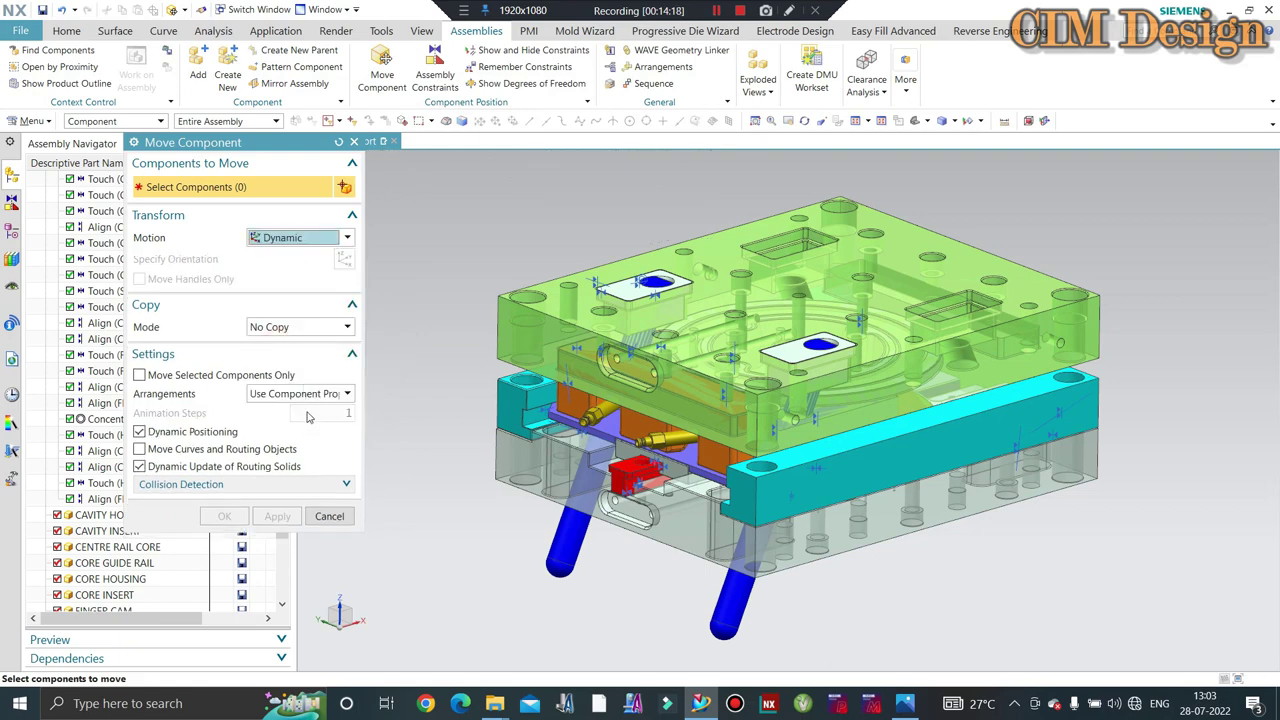
left_click(98, 514)
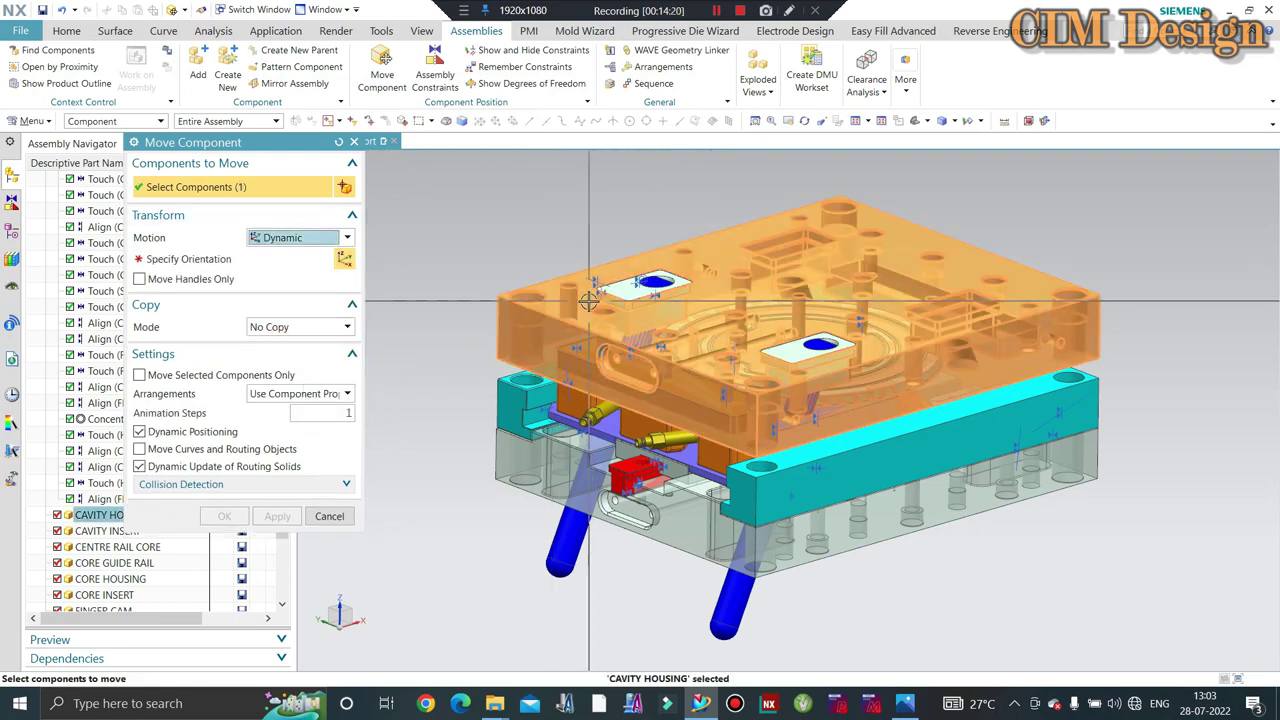
left_click(265, 259)
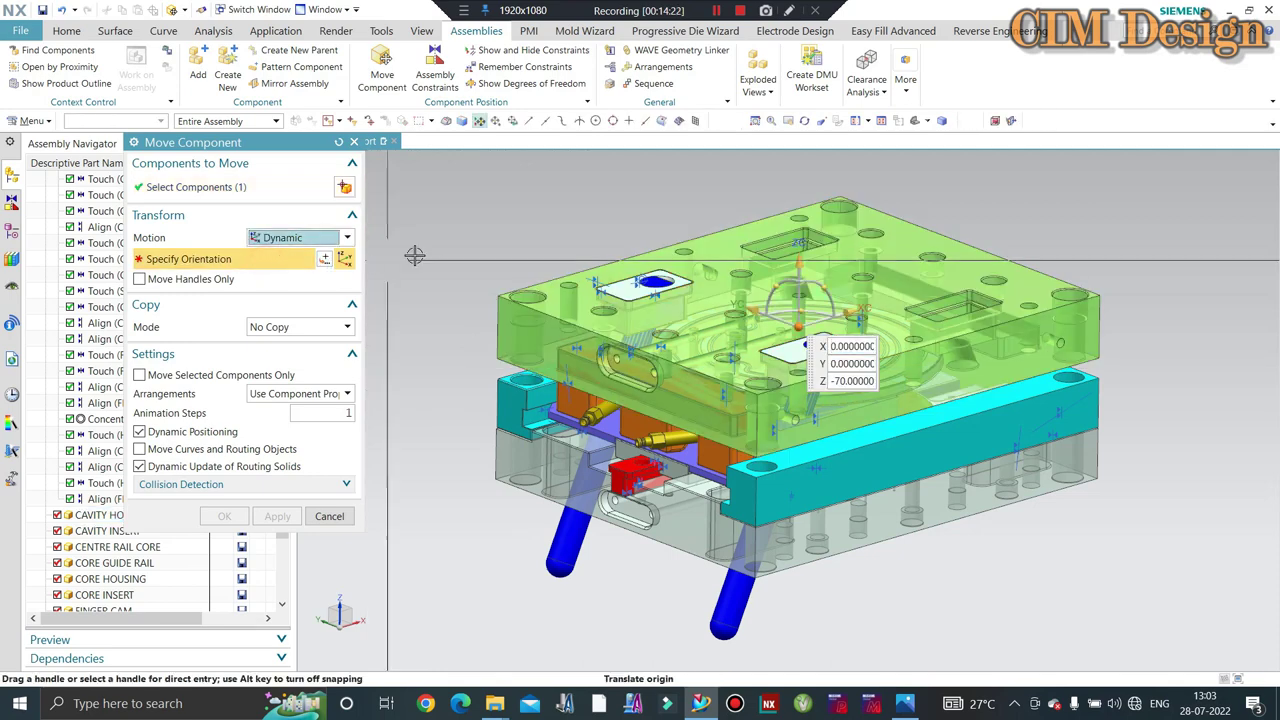
left_click(330, 516)
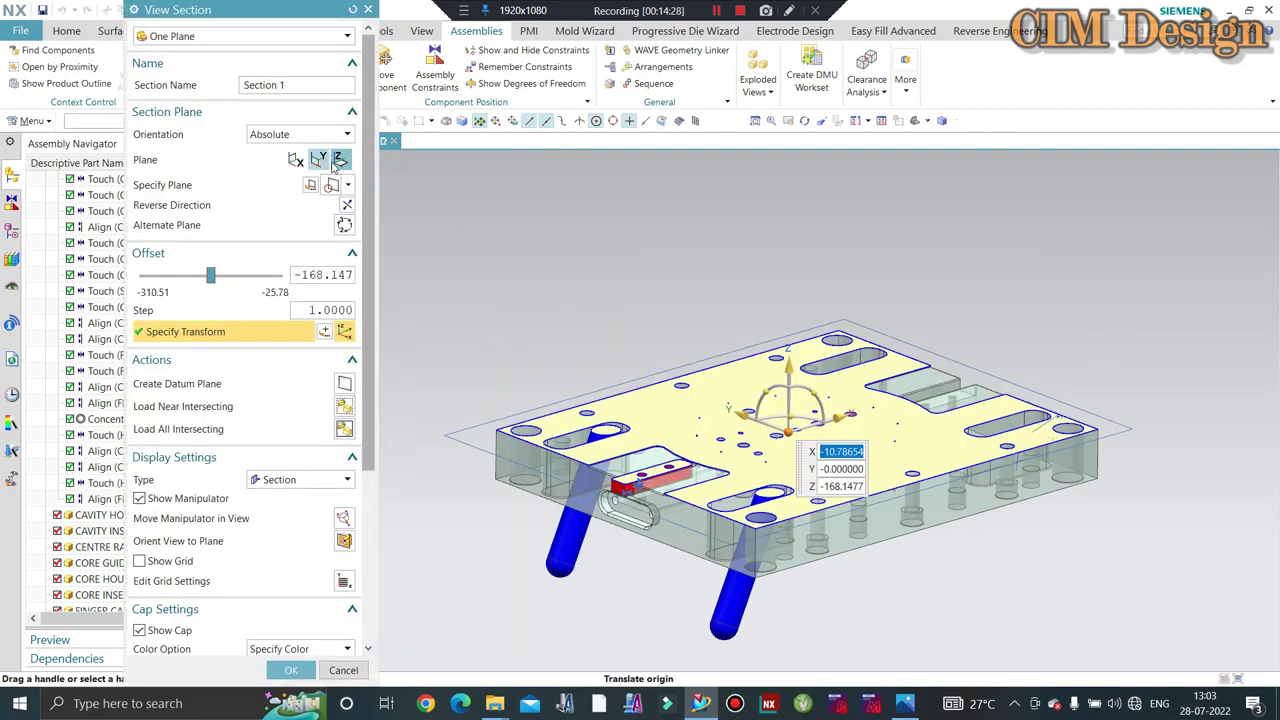
- Cut the clip section along the Y plane and accept it
left_click(320, 159)
scroll(643, 268, "up", 2)
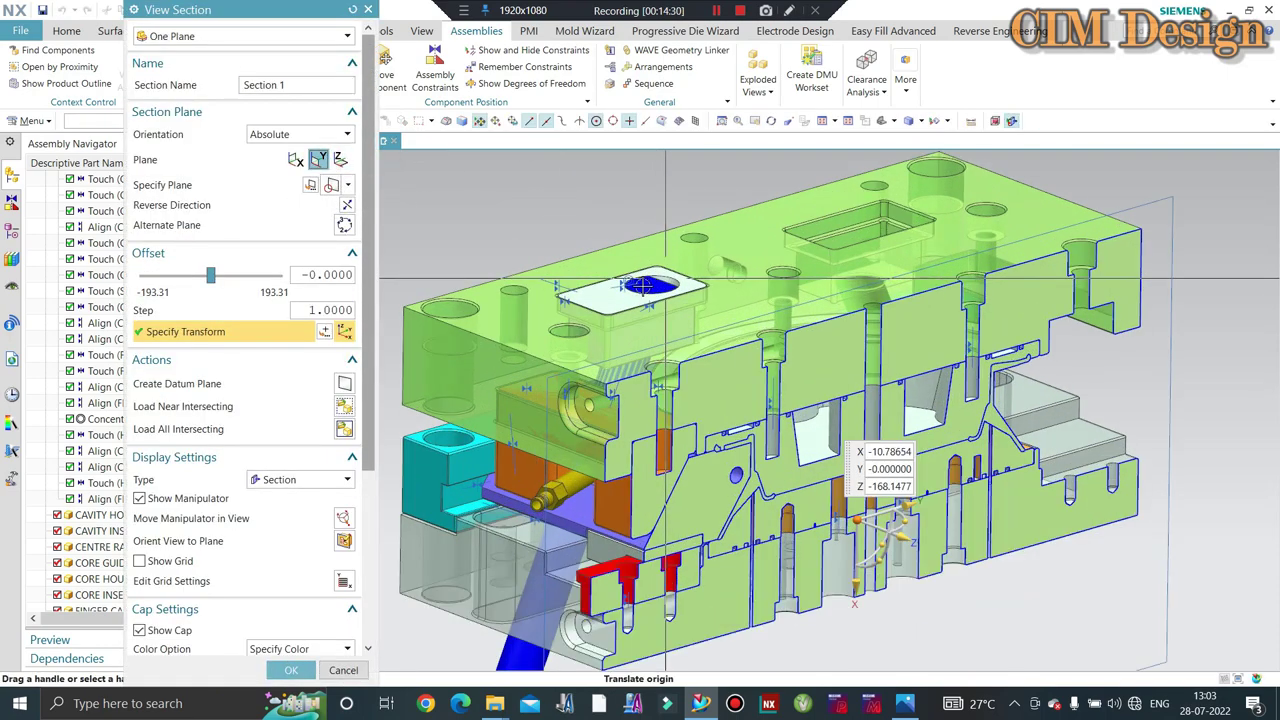
scroll(632, 285, "up", 1)
key("ctrl+alt+f")
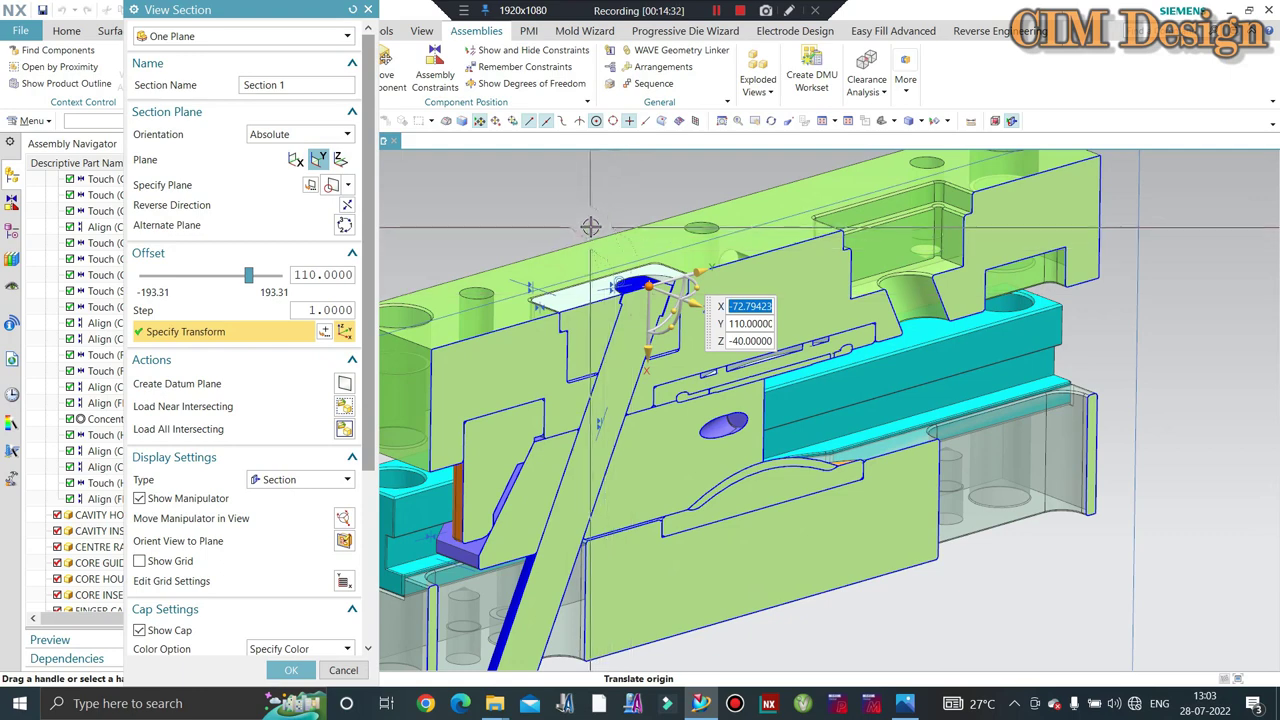
scroll(588, 222, "down", 2)
key("Escape")
- Switch to the Front view with the section on, zoomed onto the sliders and finger cam
key("ctrl+alt+f")
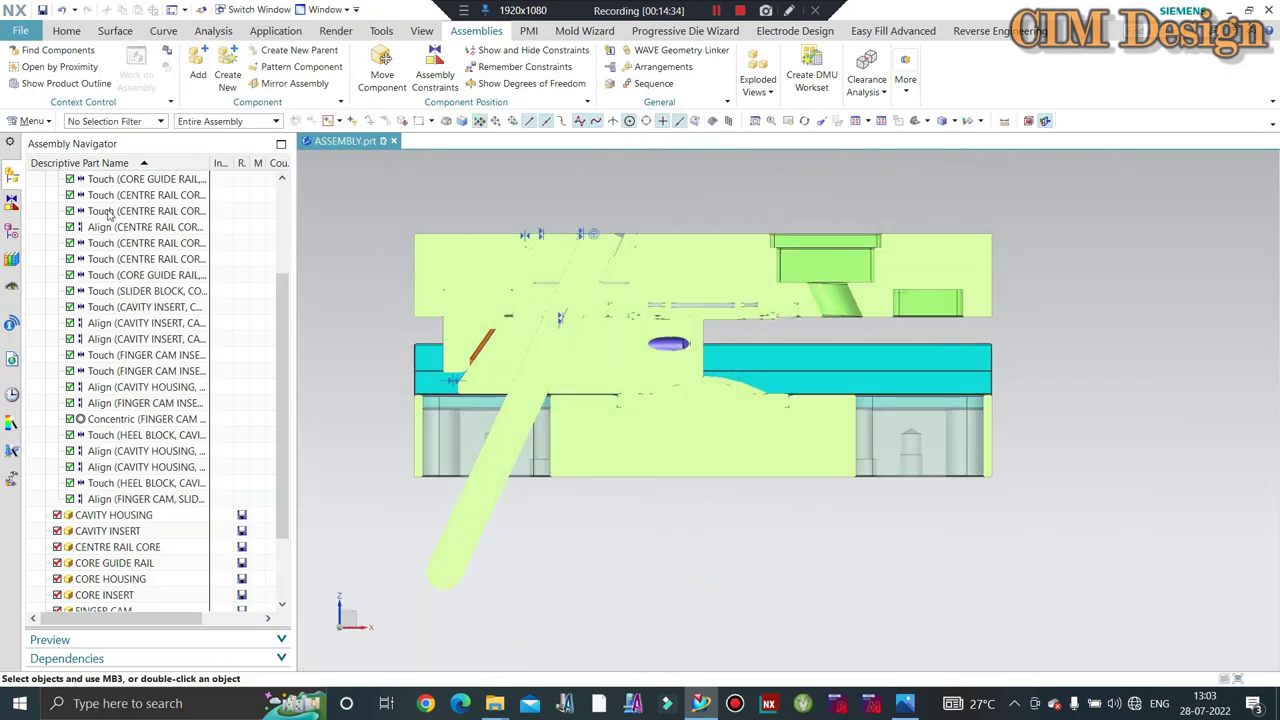
scroll(44, 195, "up", 3)
left_click(45, 179)
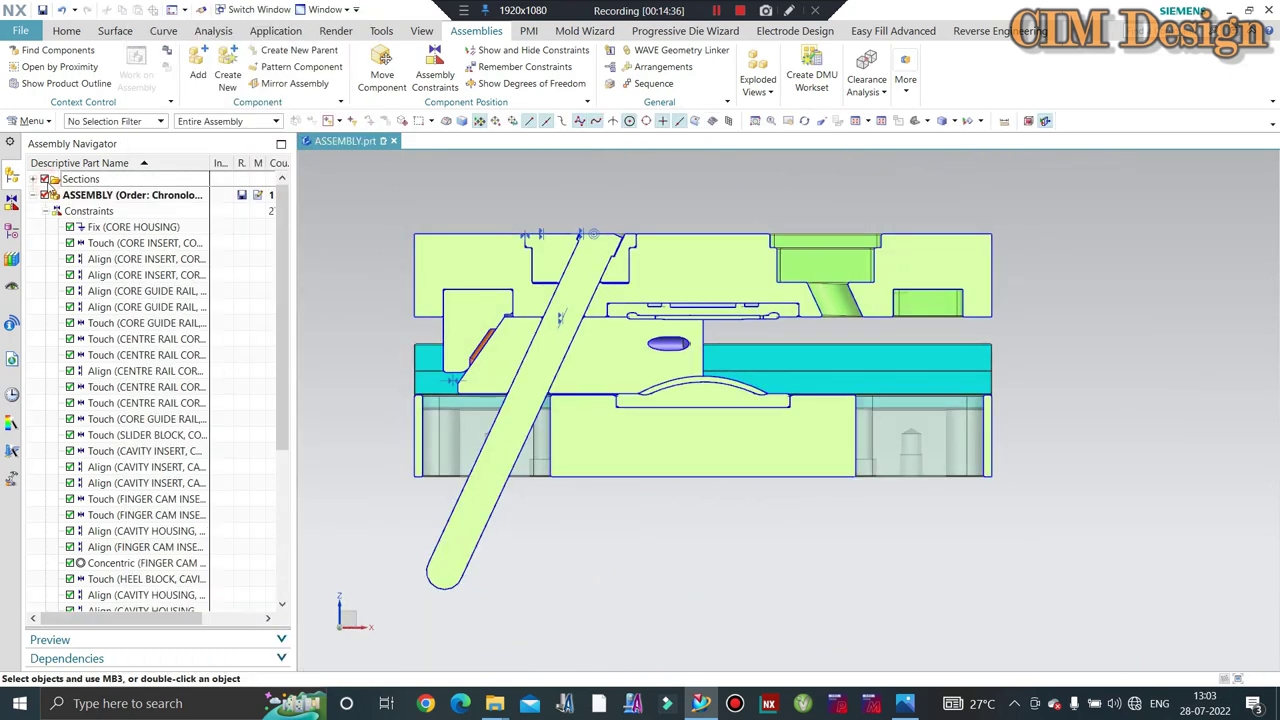
scroll(570, 350, "up", 1)
scroll(570, 352, "up", 1)
scroll(570, 350, "up", 1)
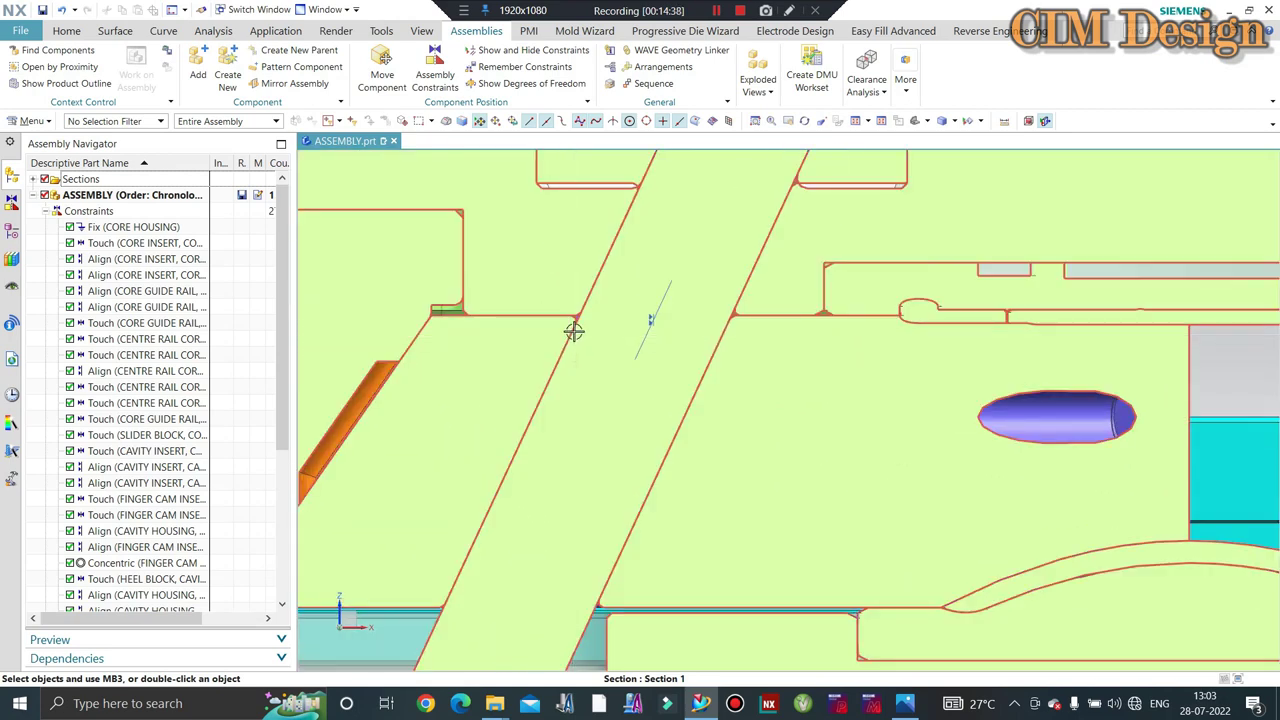
scroll(572, 330, "down", 1)
scroll(578, 325, "down", 1)
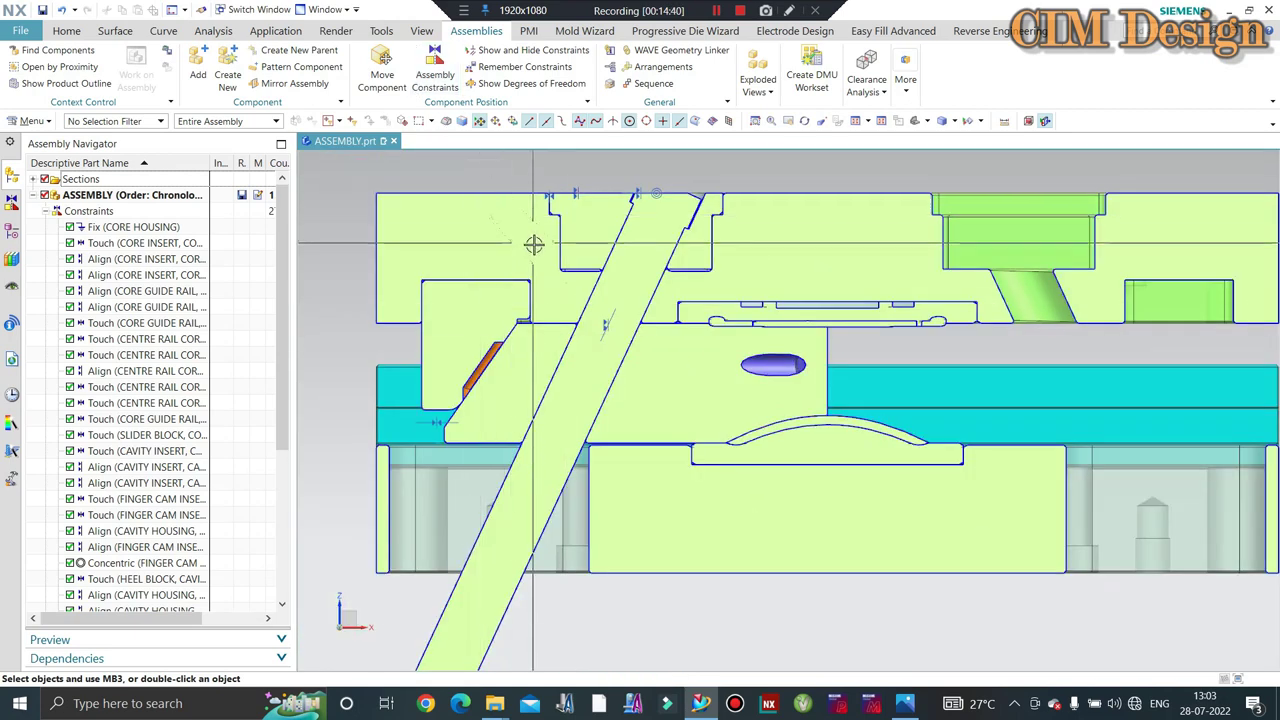
scroll(600, 280, "down", 2)
scroll(700, 320, "up", 1)
scroll(615, 362, "up", 2)
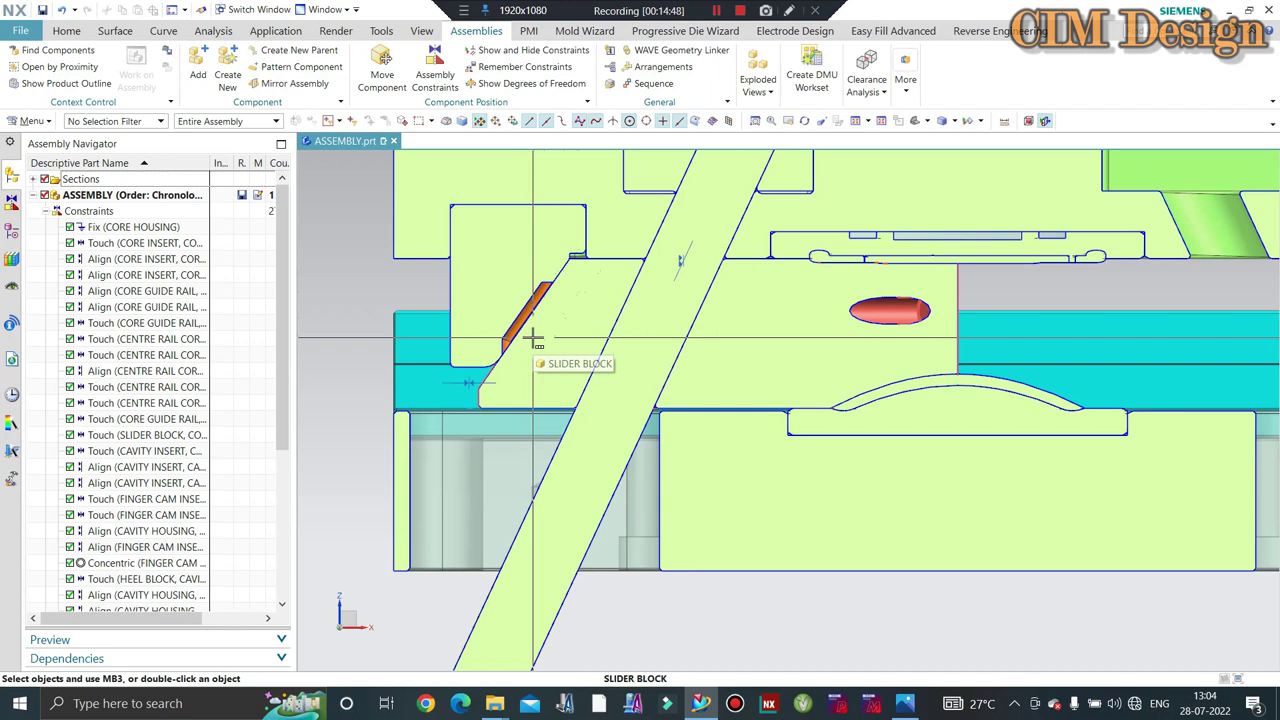
scroll(533, 340, "down", 2)
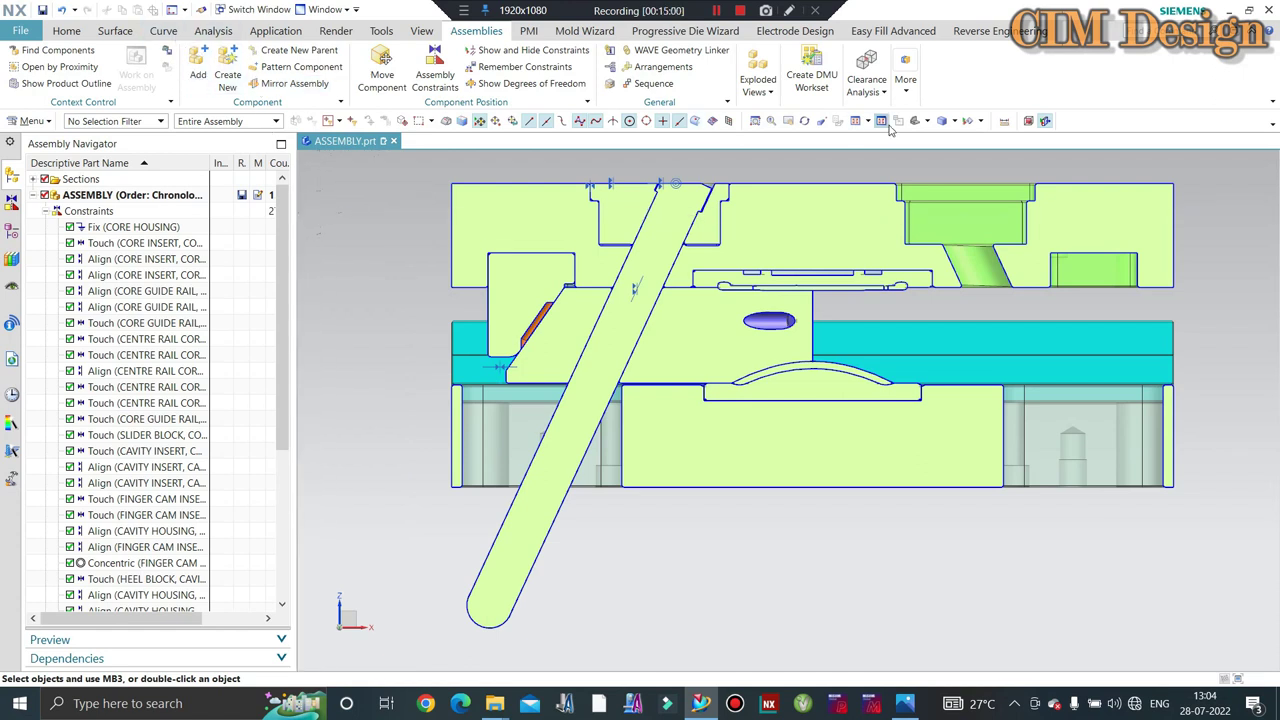
- Measure the projected X distance from the finger cam's upper edge to its rounded tip: 83.5359 mm
key("ctrl+shift+m")
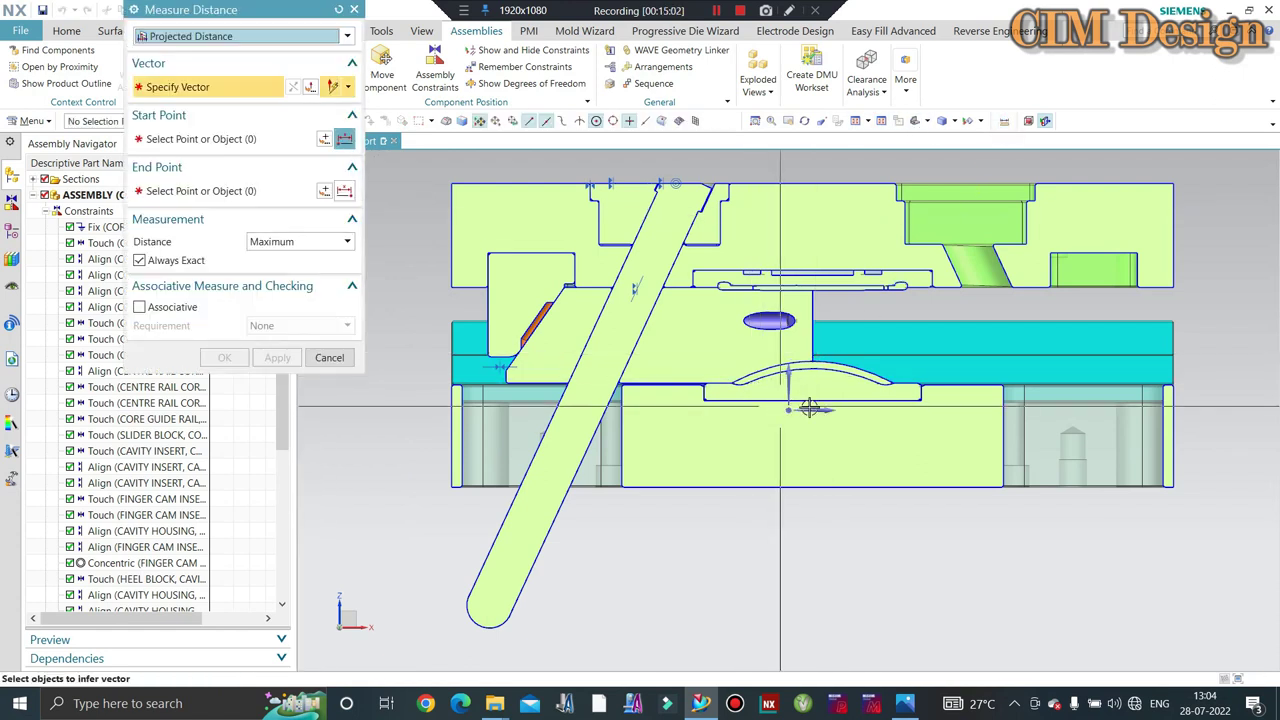
left_click(625, 338)
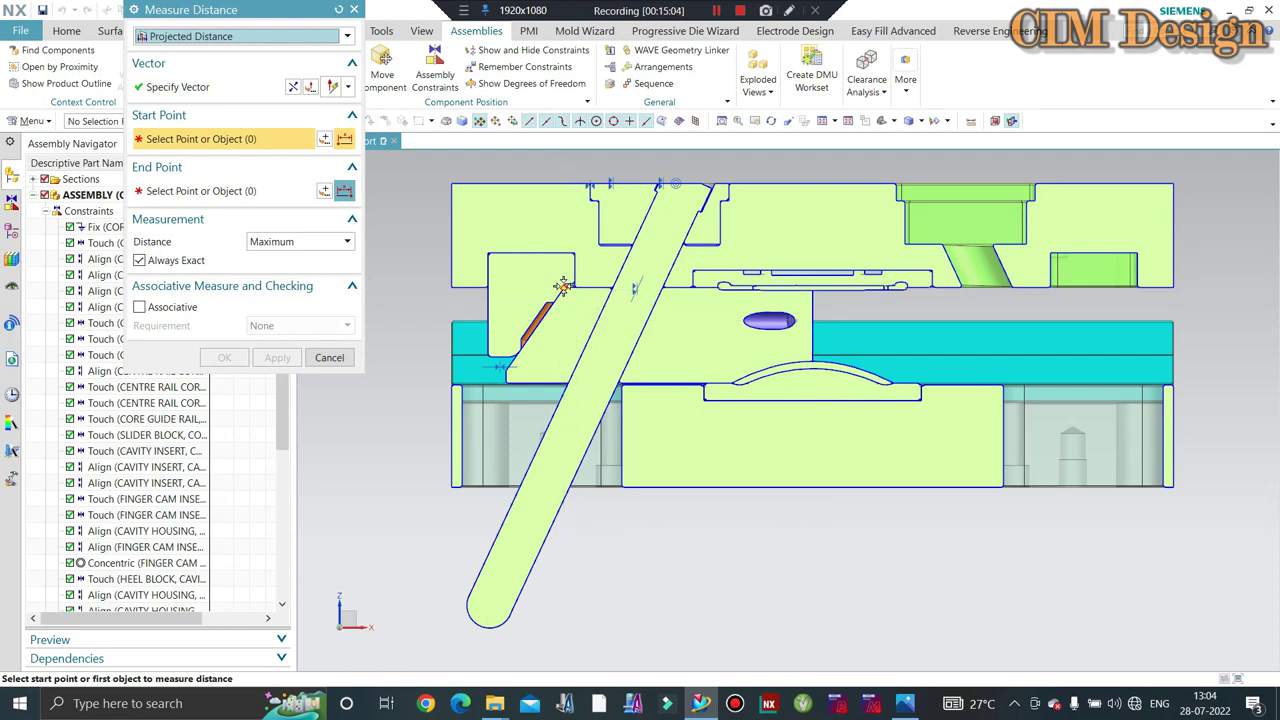
scroll(594, 309, "up", 2)
scroll(780, 357, "down", 2)
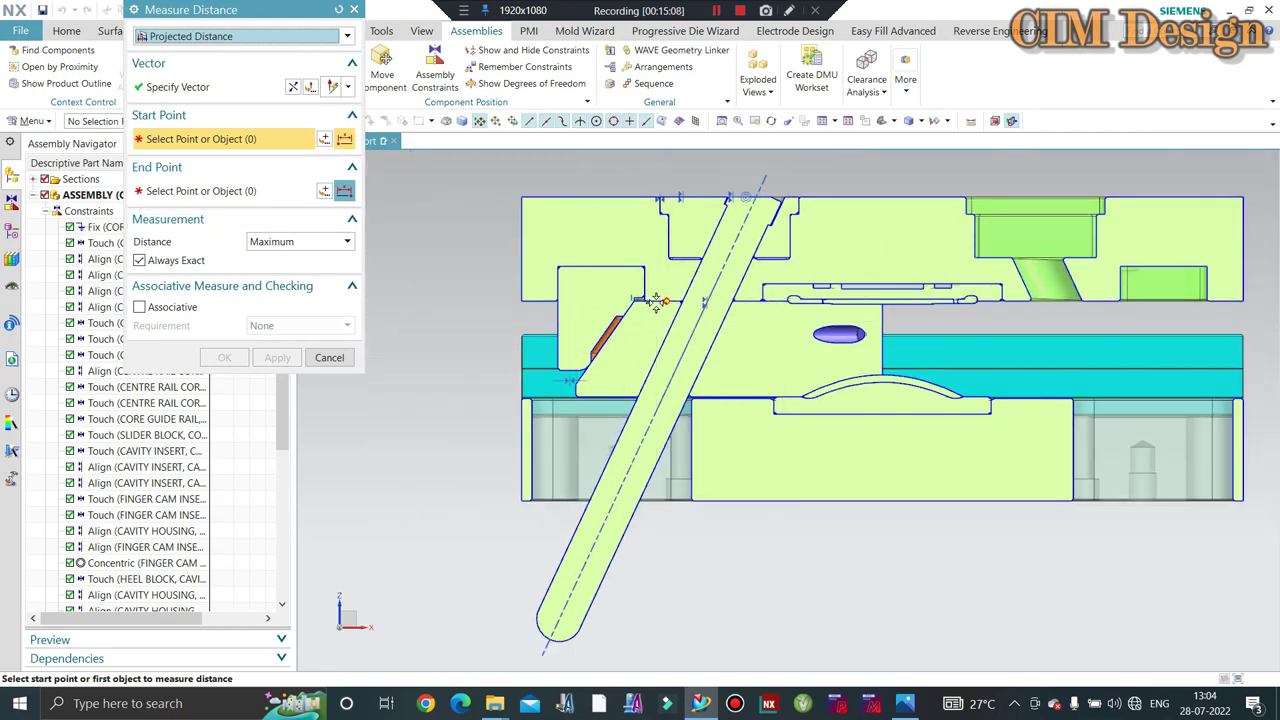
scroll(655, 302, "up", 2)
scroll(697, 309, "up", 2)
scroll(657, 294, "up", 1)
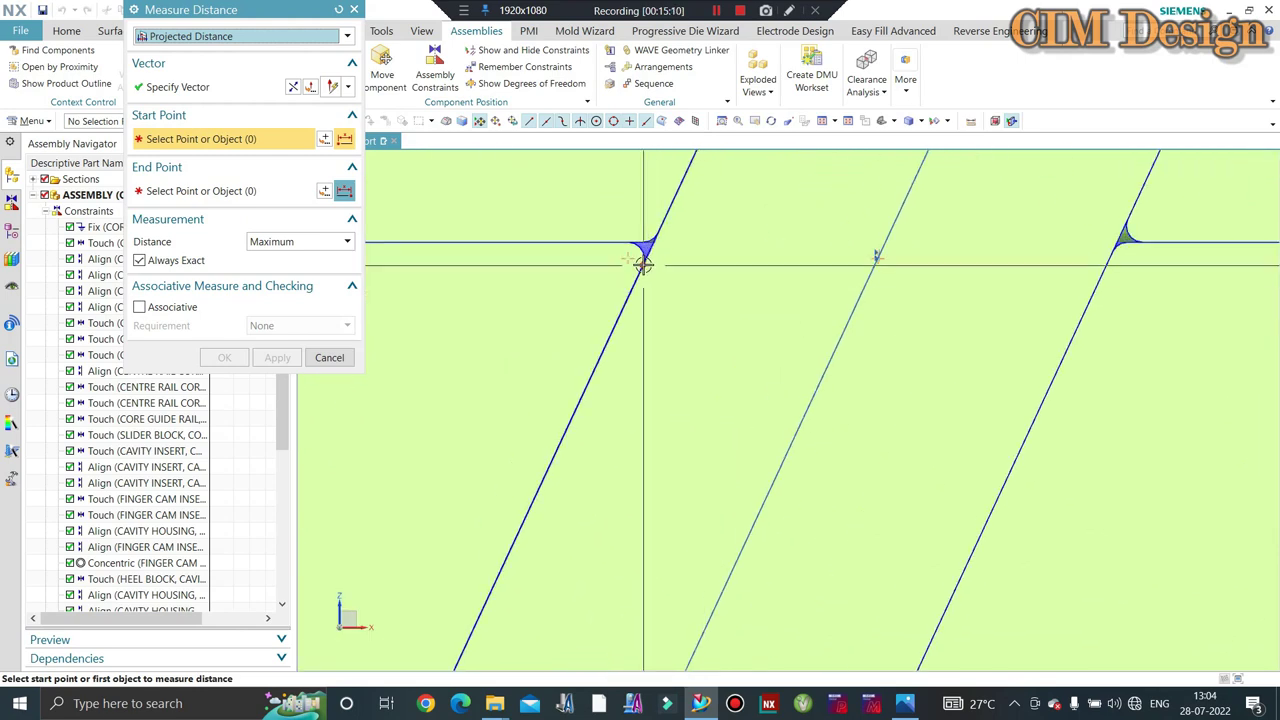
left_click(641, 262)
scroll(760, 270, "down", 2)
scroll(720, 266, "down", 2)
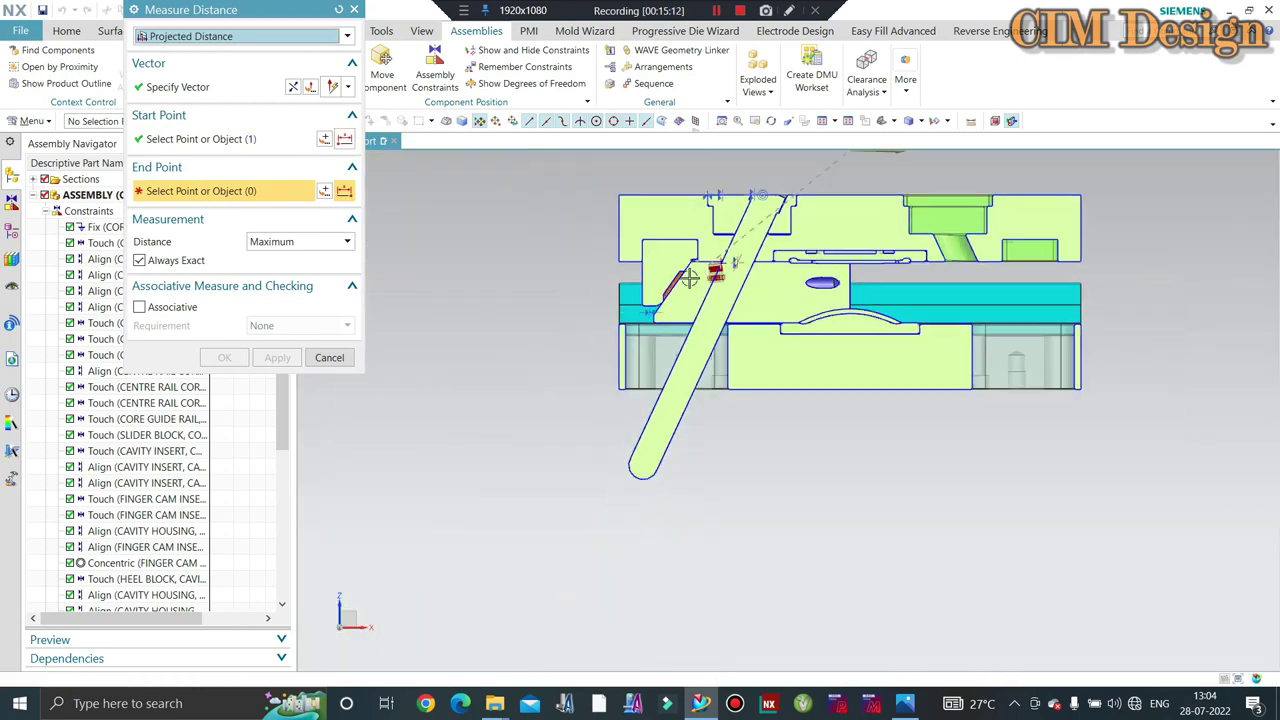
scroll(638, 410, "up", 3)
scroll(638, 410, "up", 2)
scroll(636, 385, "up", 1)
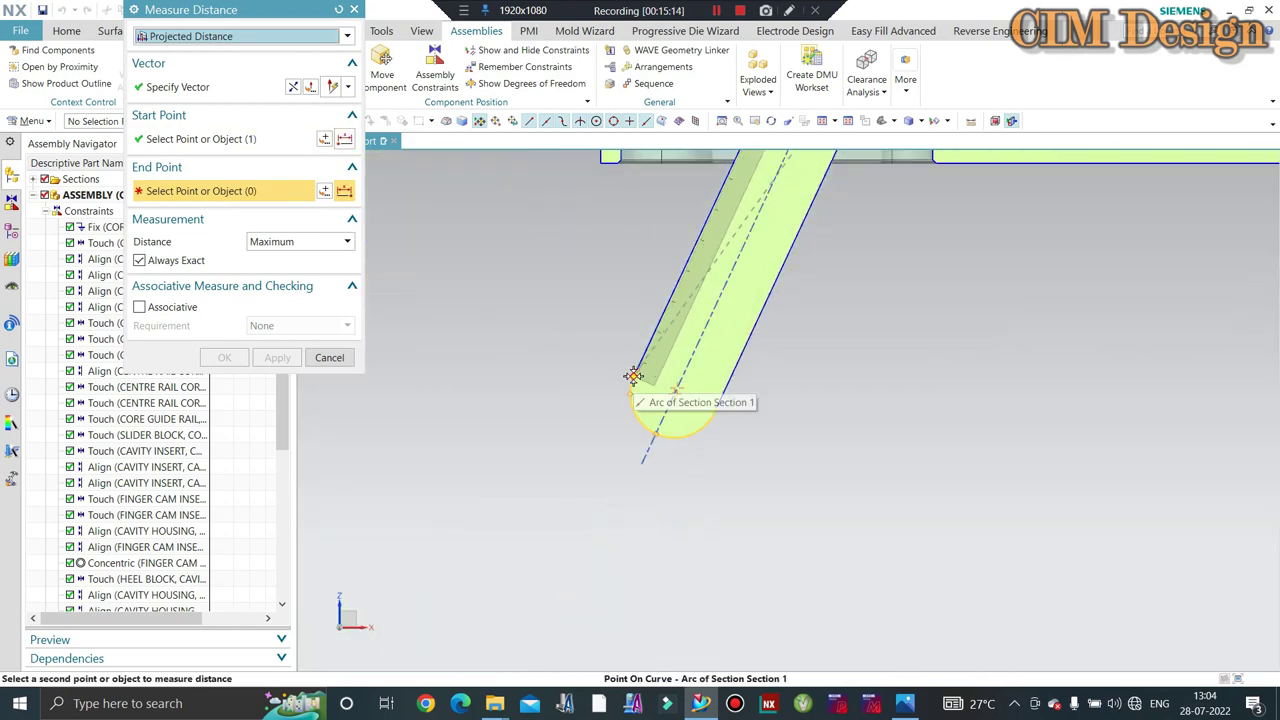
scroll(633, 380, "up", 1)
scroll(632, 382, "down", 1)
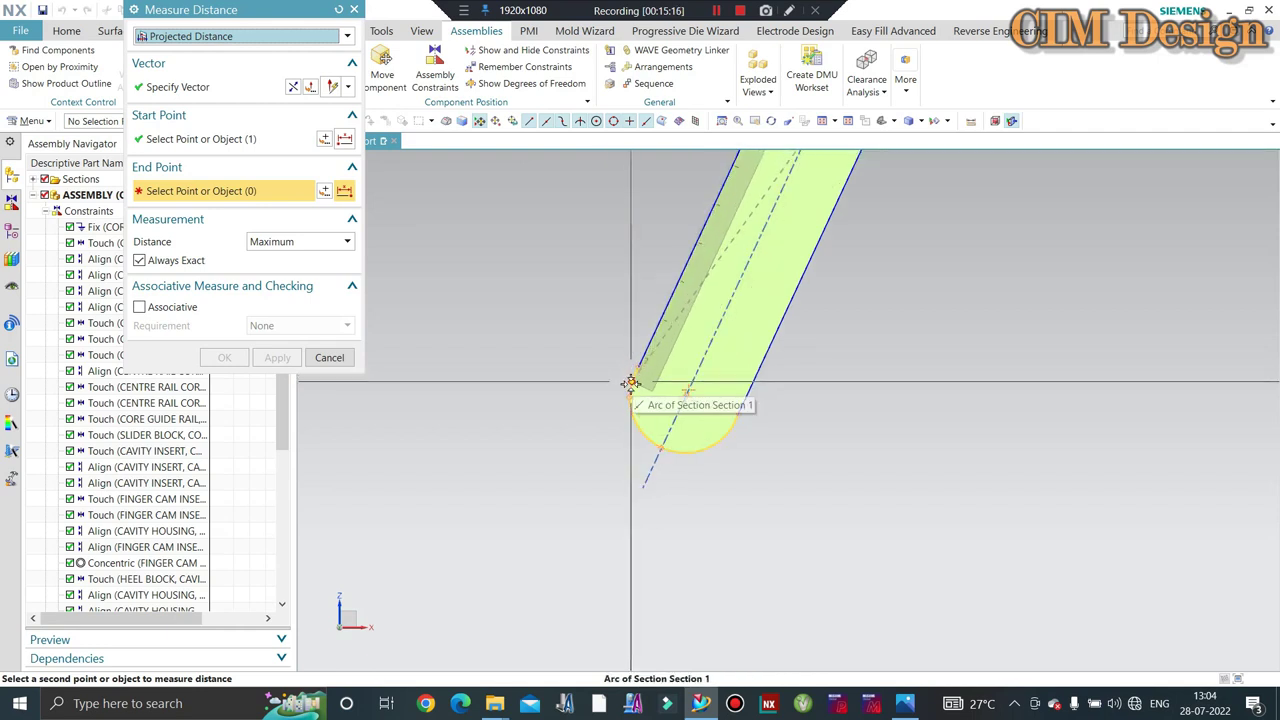
scroll(632, 388, "up", 1)
left_click(632, 395)
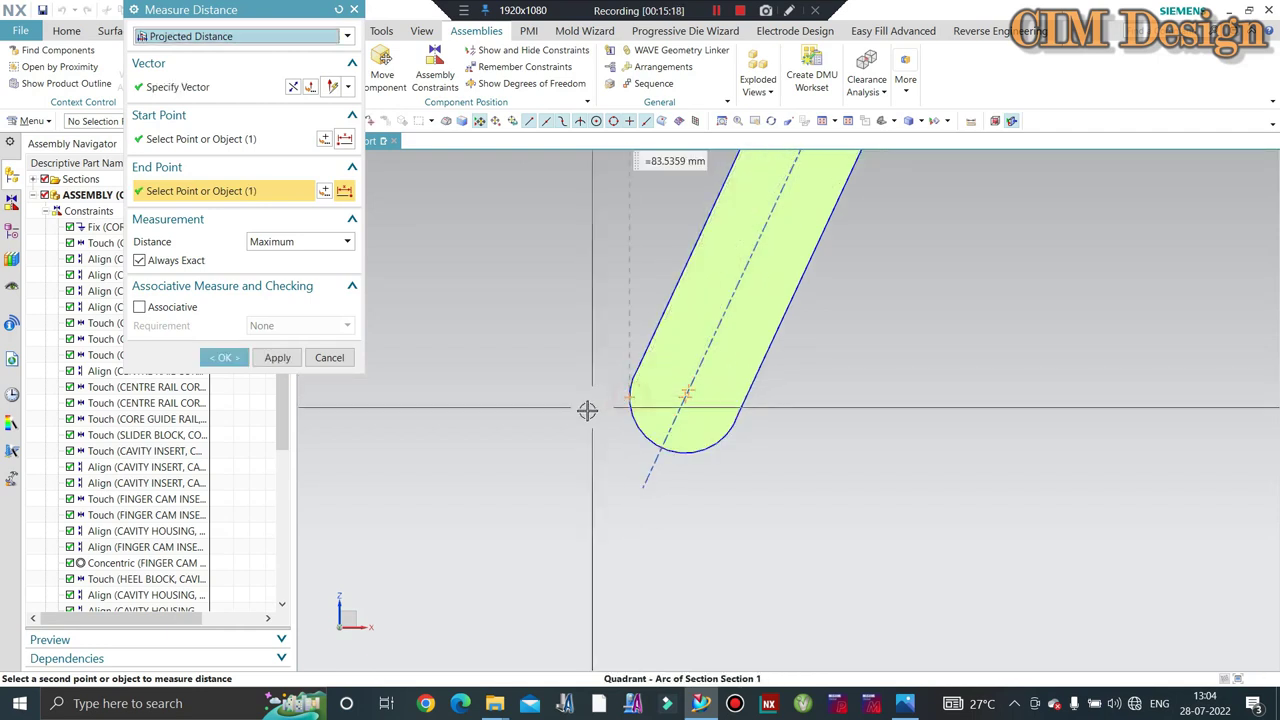
scroll(658, 458, "down", 3)
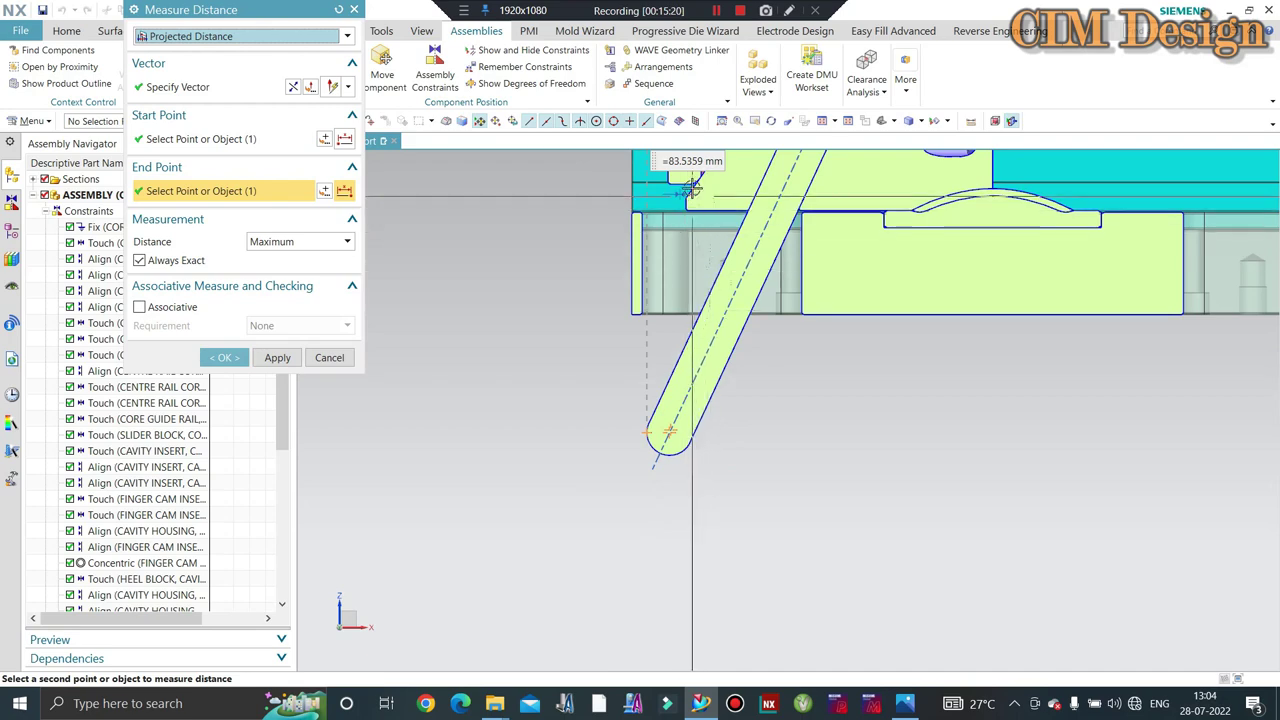
left_click(329, 358)
- Turn off the clip section and orbit the uncut mold into an isometric view
scroll(623, 471, "down", 3)
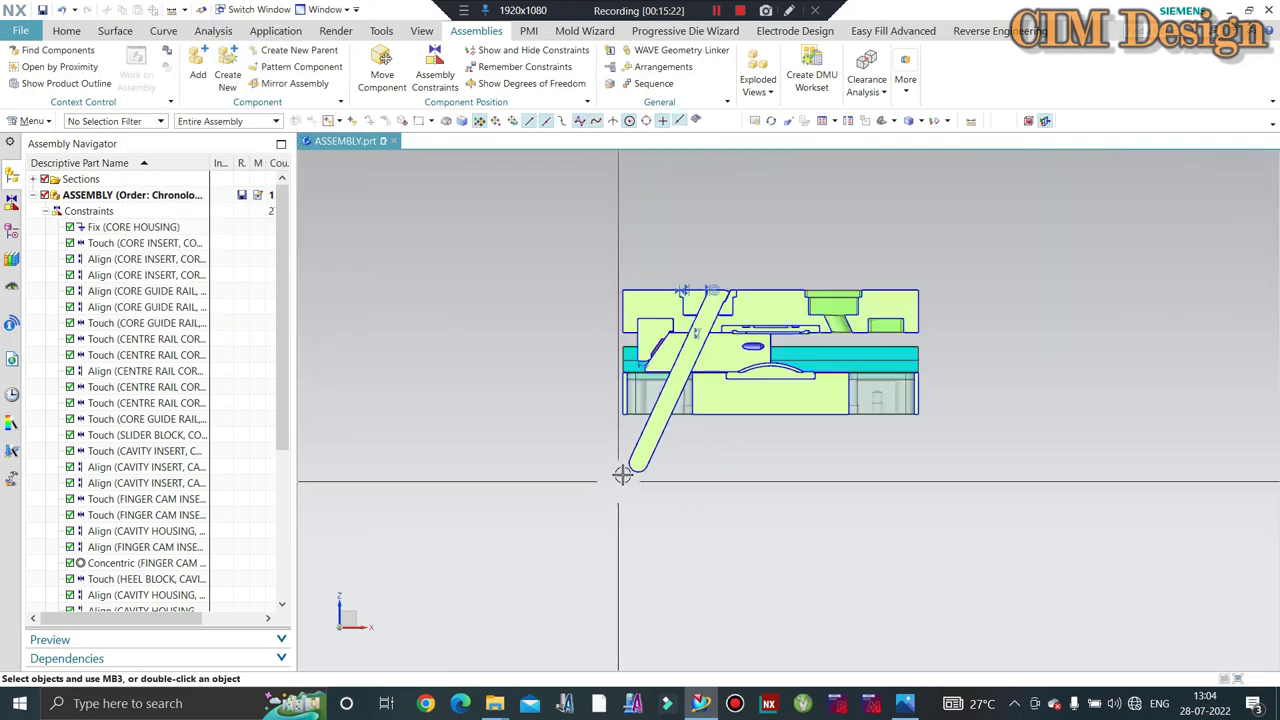
scroll(660, 328, "down", 2)
scroll(686, 328, "up", 3)
scroll(714, 268, "up", 3)
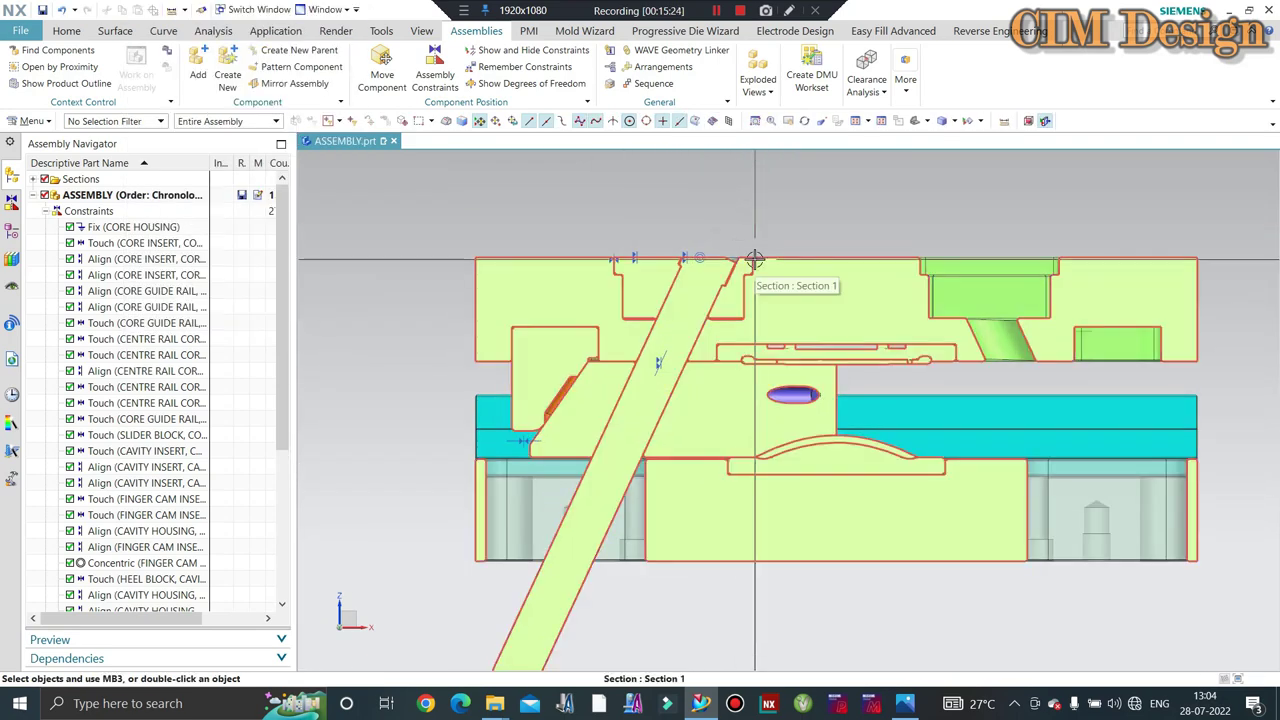
scroll(596, 340, "down", 3)
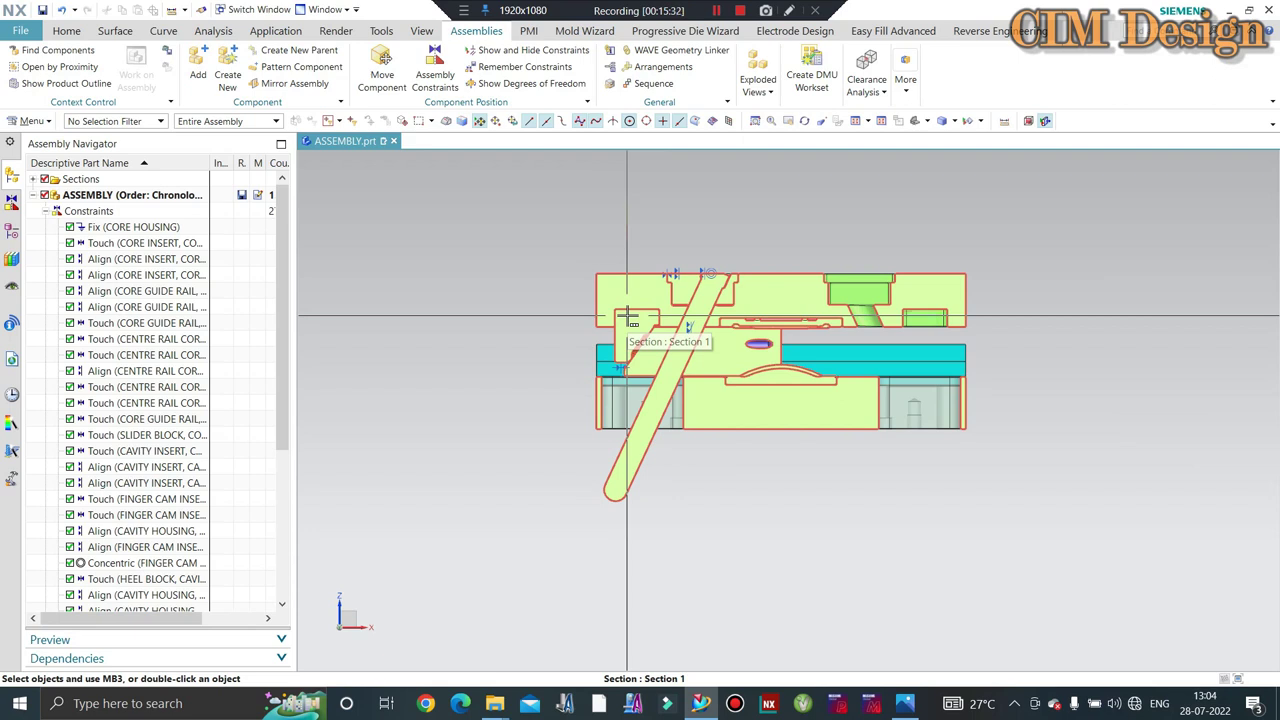
left_click(1046, 122)
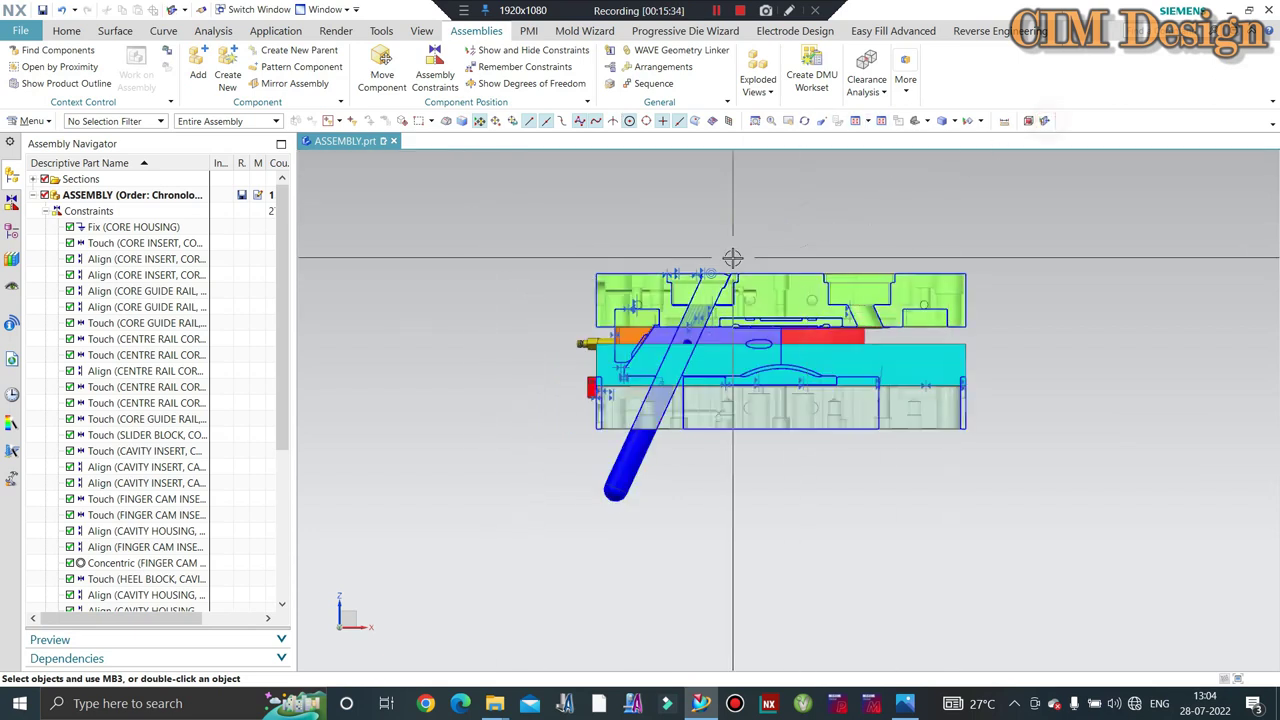
middle_click_drag(720, 305, 669, 257)
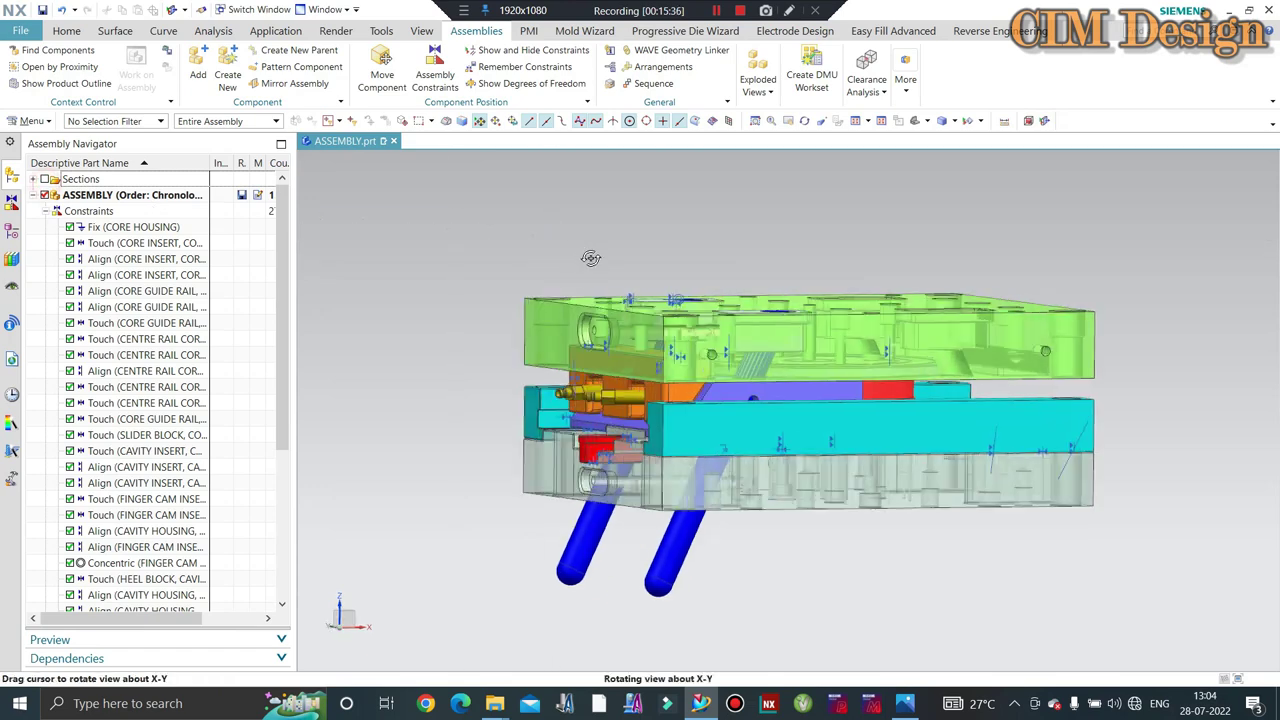
scroll(672, 250, "up", 2)
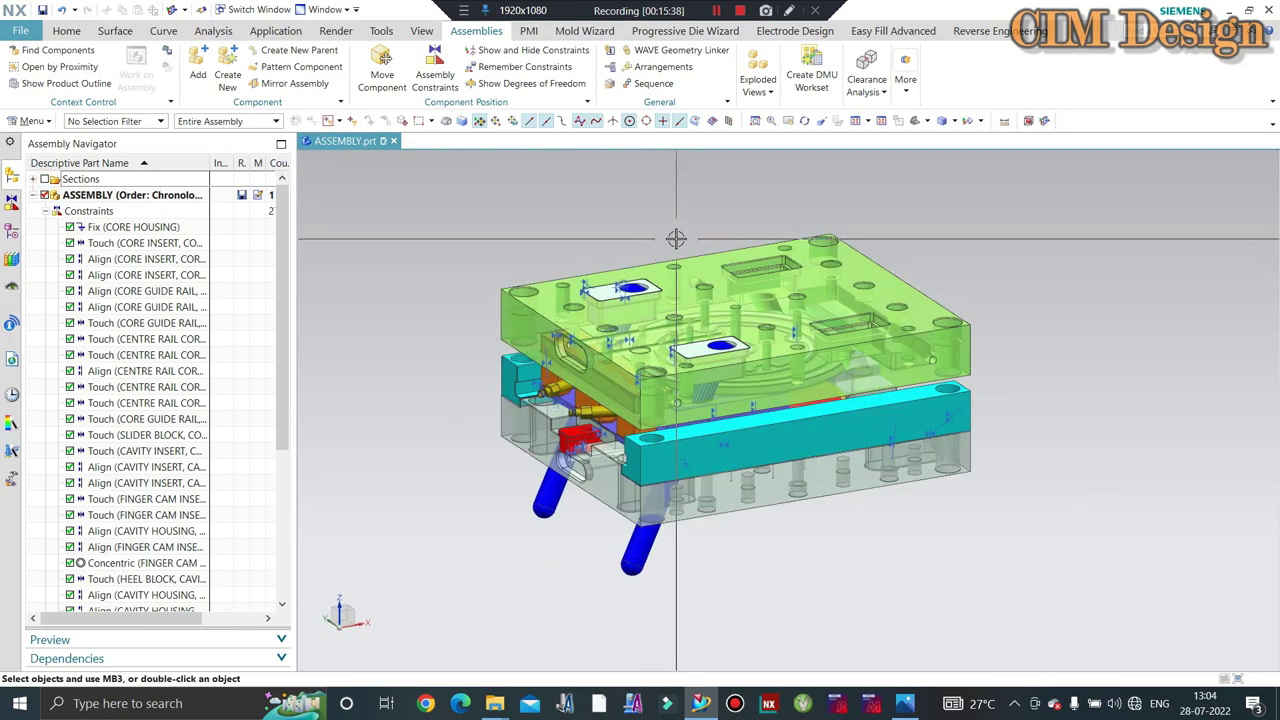
scroll(676, 238, "up", 1)
- Choose Dynamic motion in Move Component and select the green cavity housing
scroll(828, 377, "up", 2)
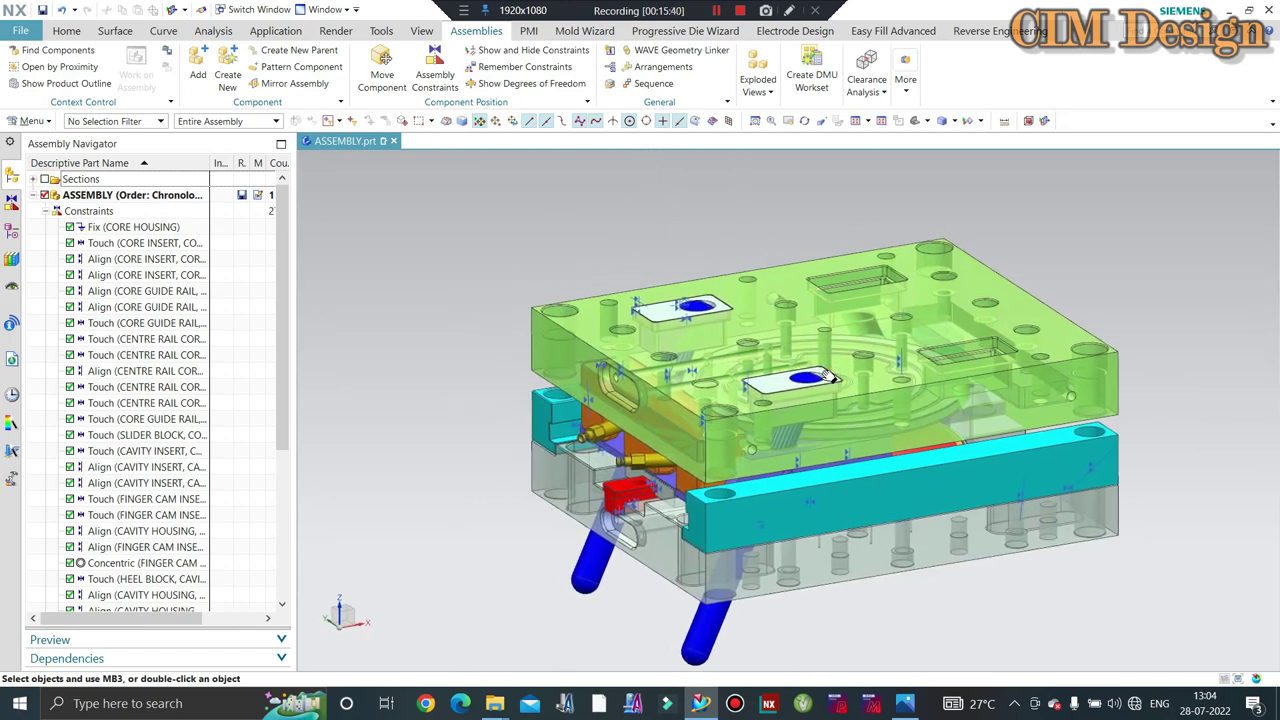
scroll(828, 377, "down", 1)
scroll(828, 377, "down", 2)
scroll(705, 318, "up", 1)
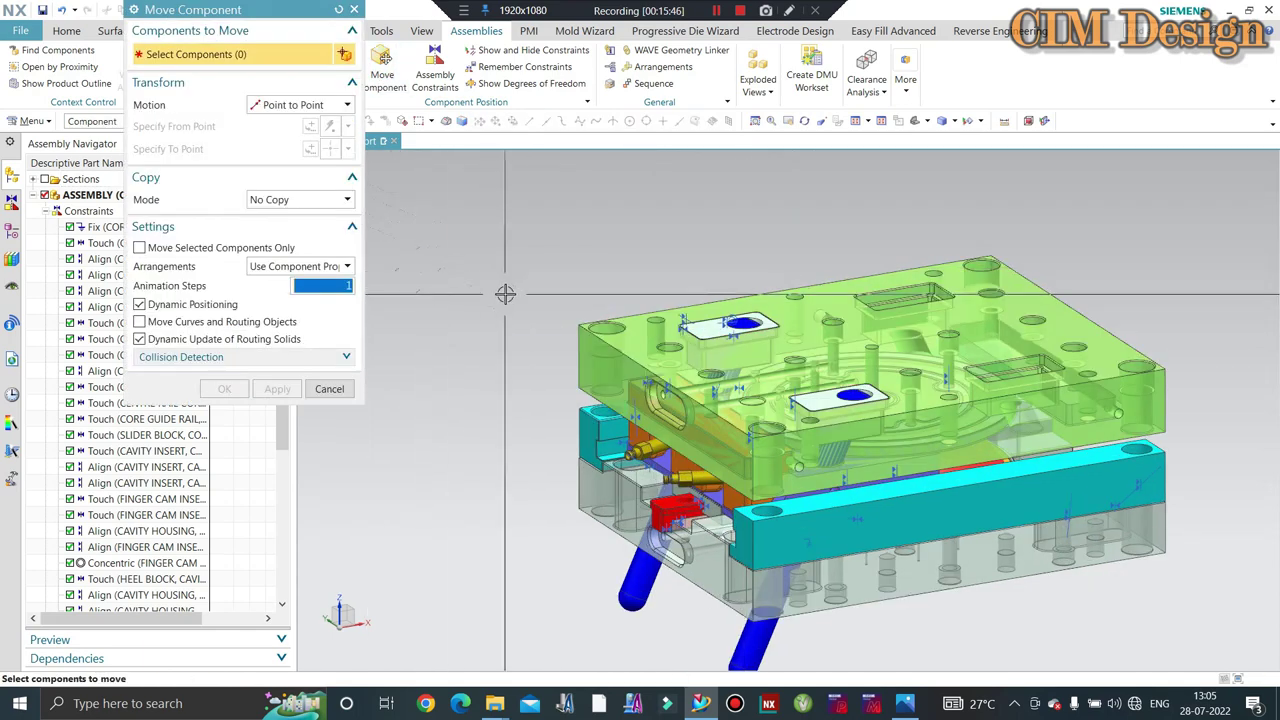
left_click(262, 108)
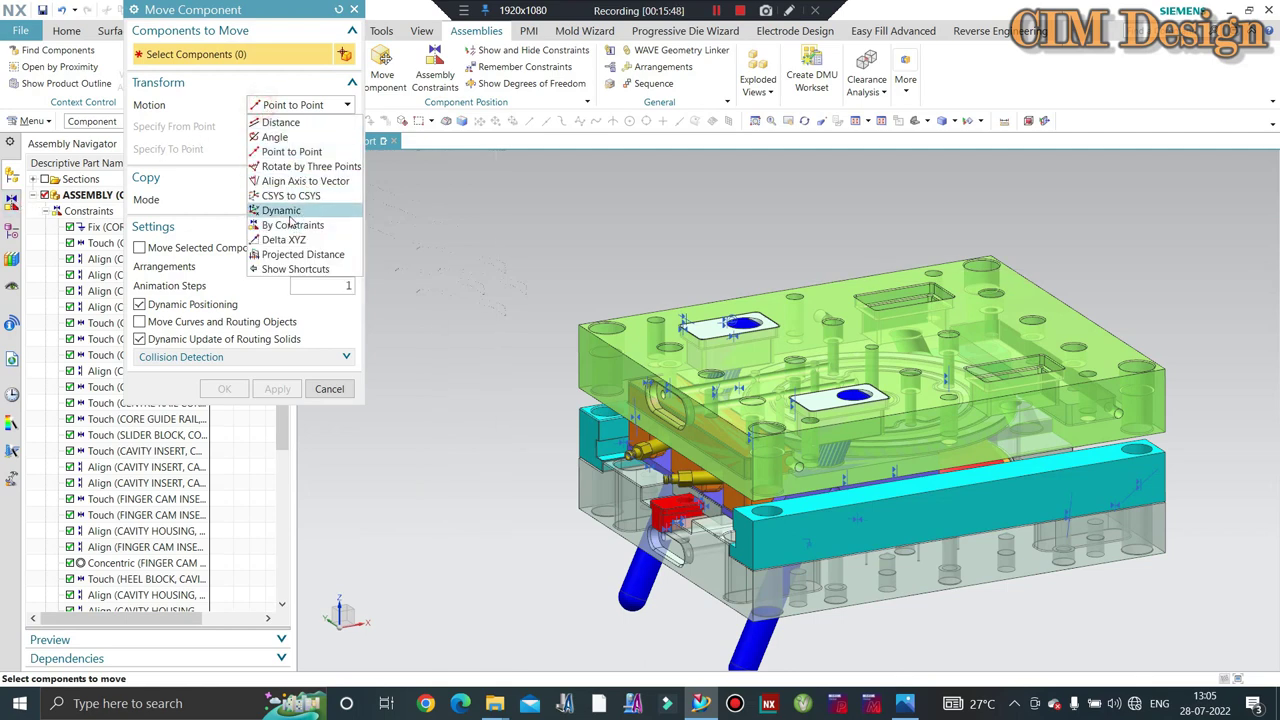
left_click(280, 210)
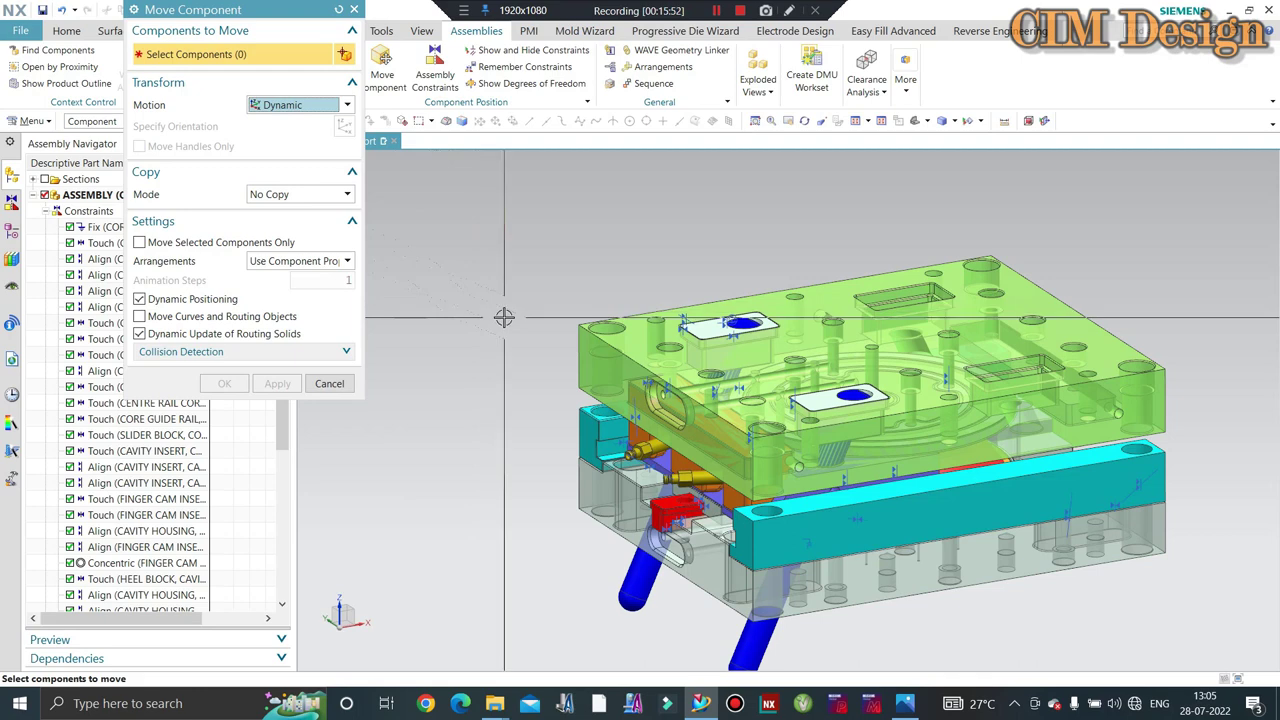
left_click(647, 374)
- Lift the cavity housing 82.5 mm along Z with 1000 animation steps, then cancel the move
left_click(188, 126)
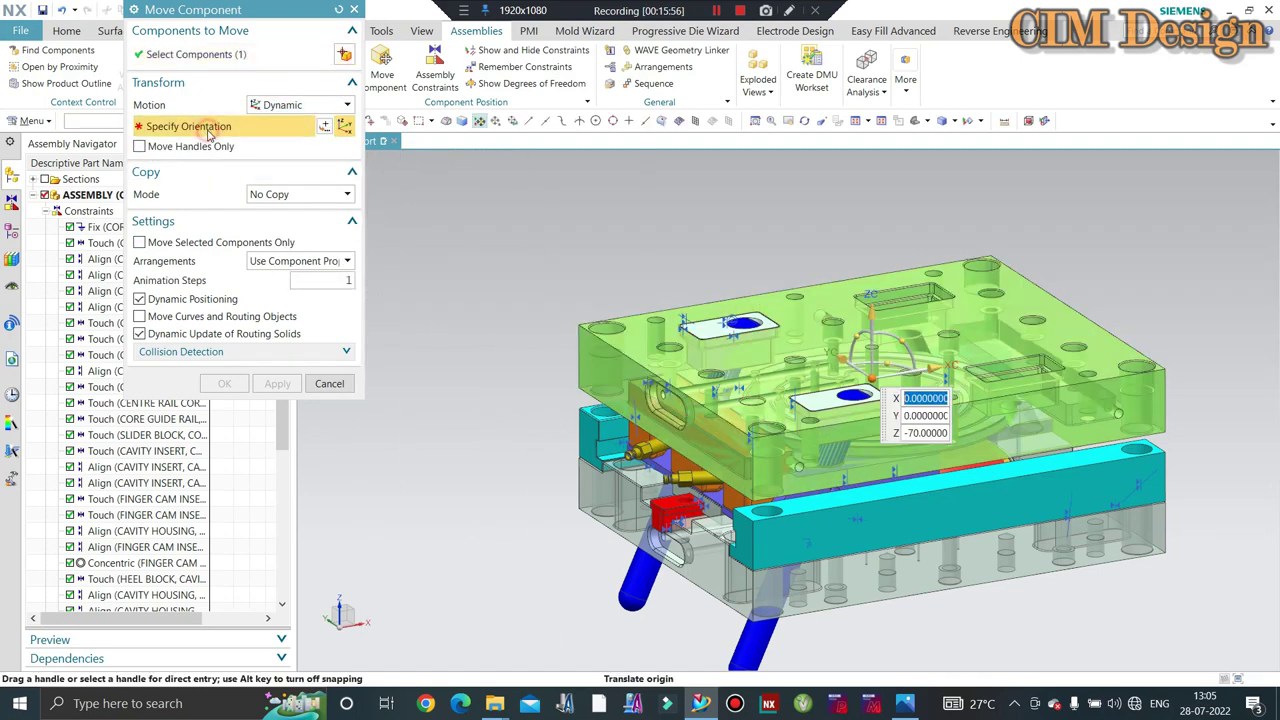
left_click(313, 281)
type("000")
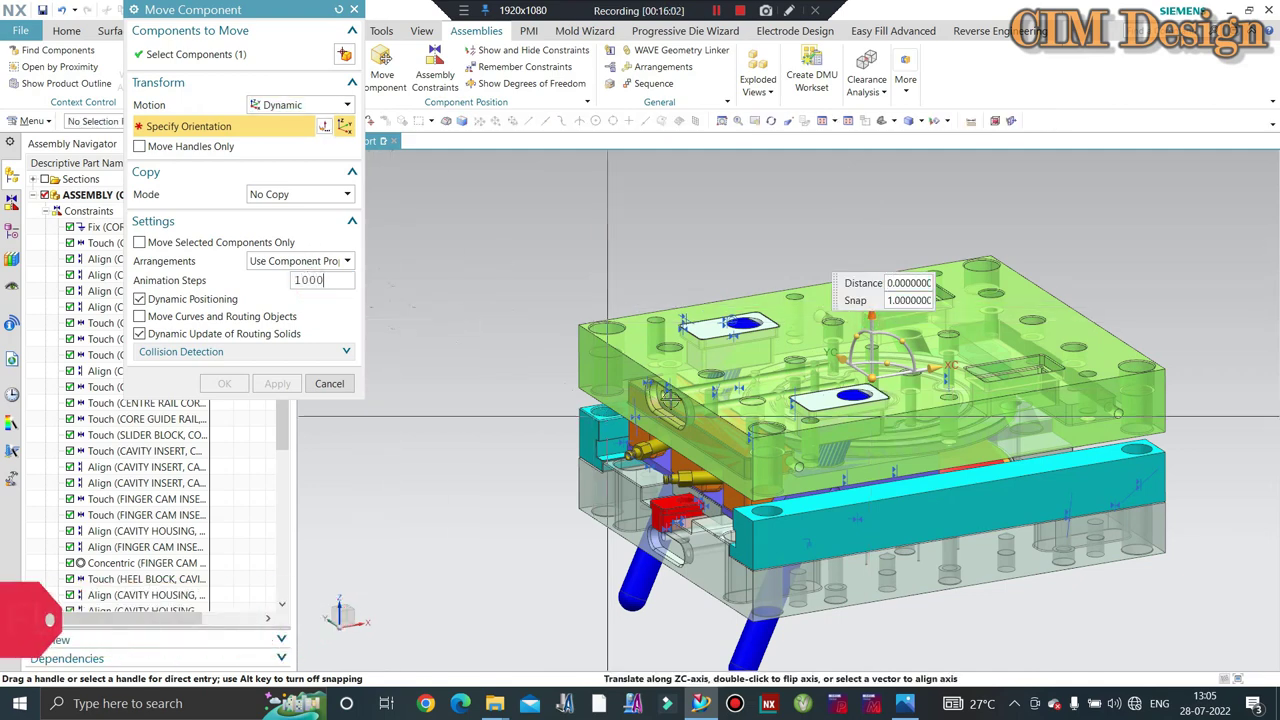
left_click(884, 312)
type("82.5")
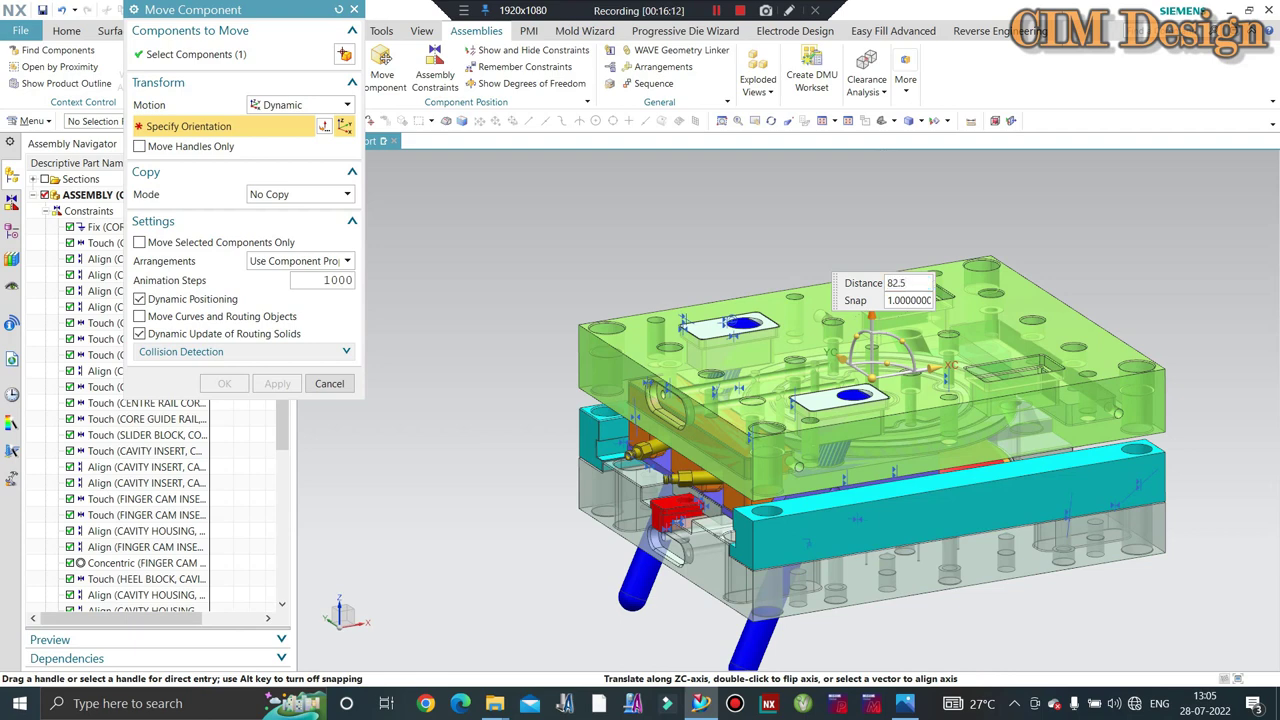
key("Return")
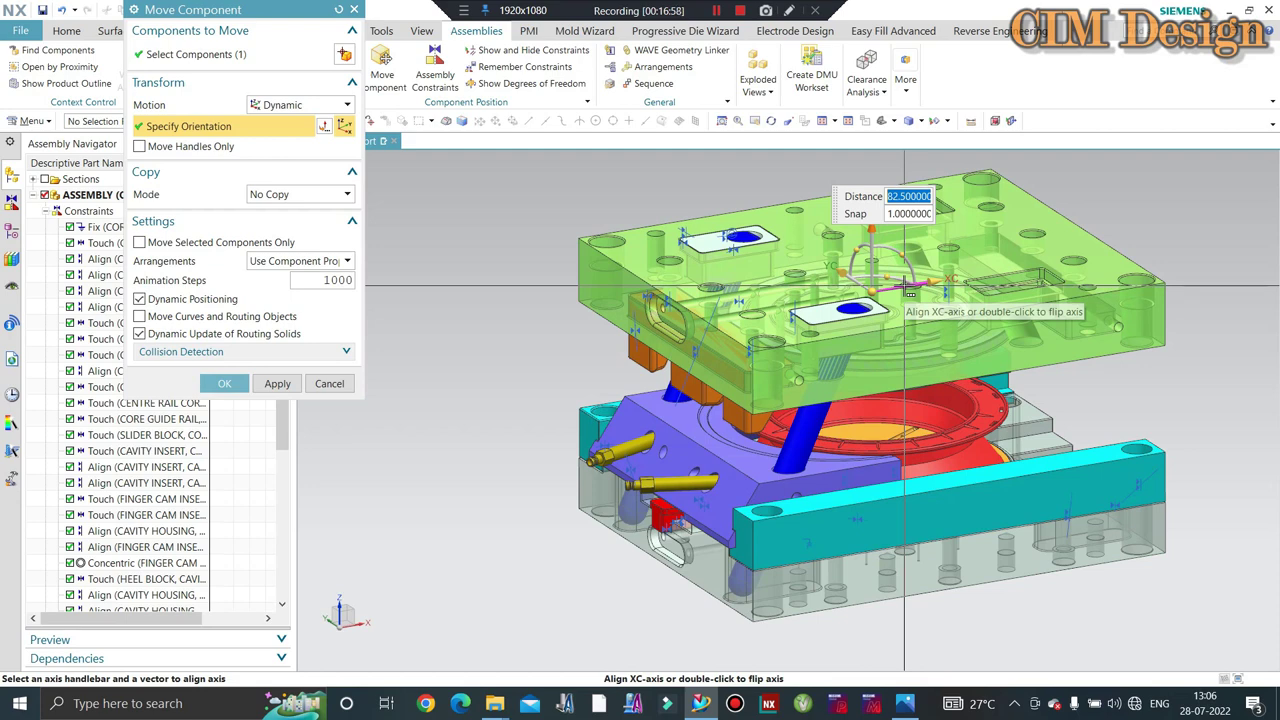
left_click(329, 383)
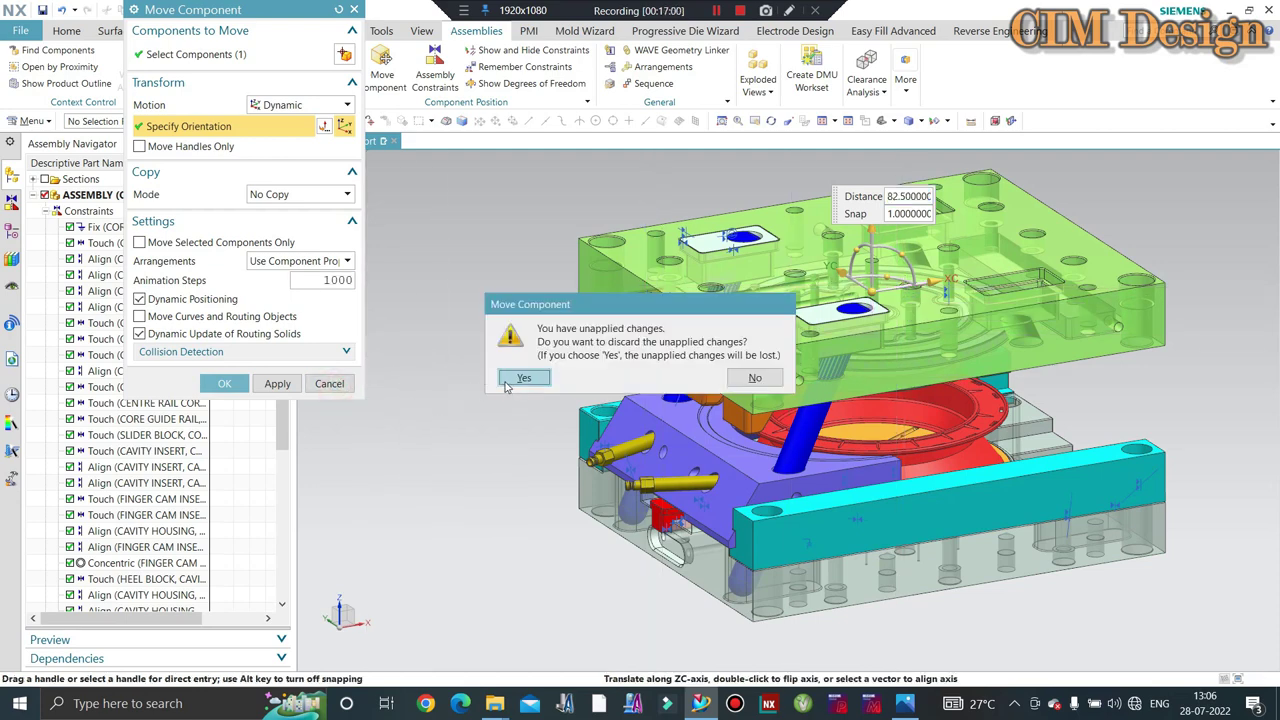
- Discard the 82.5 mm trial lift and close the accidental Move Object dialog
left_click(508, 384)
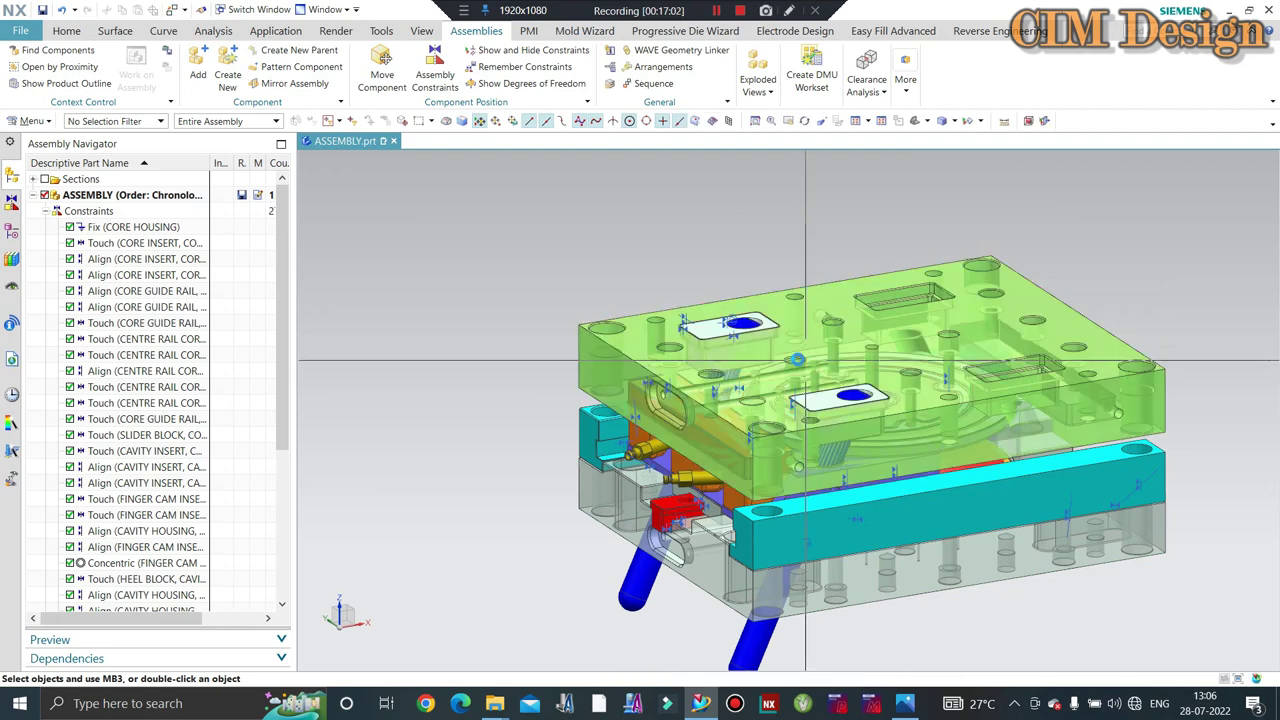
key("ctrl+t")
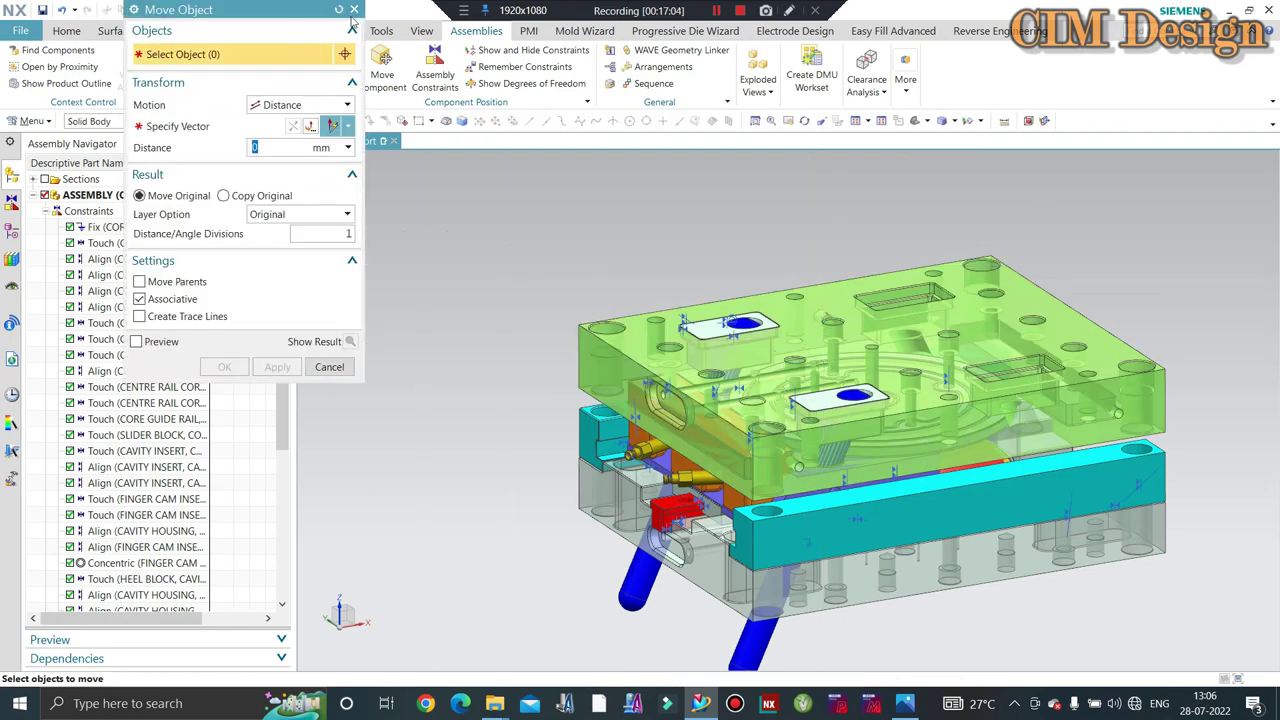
left_click(354, 10)
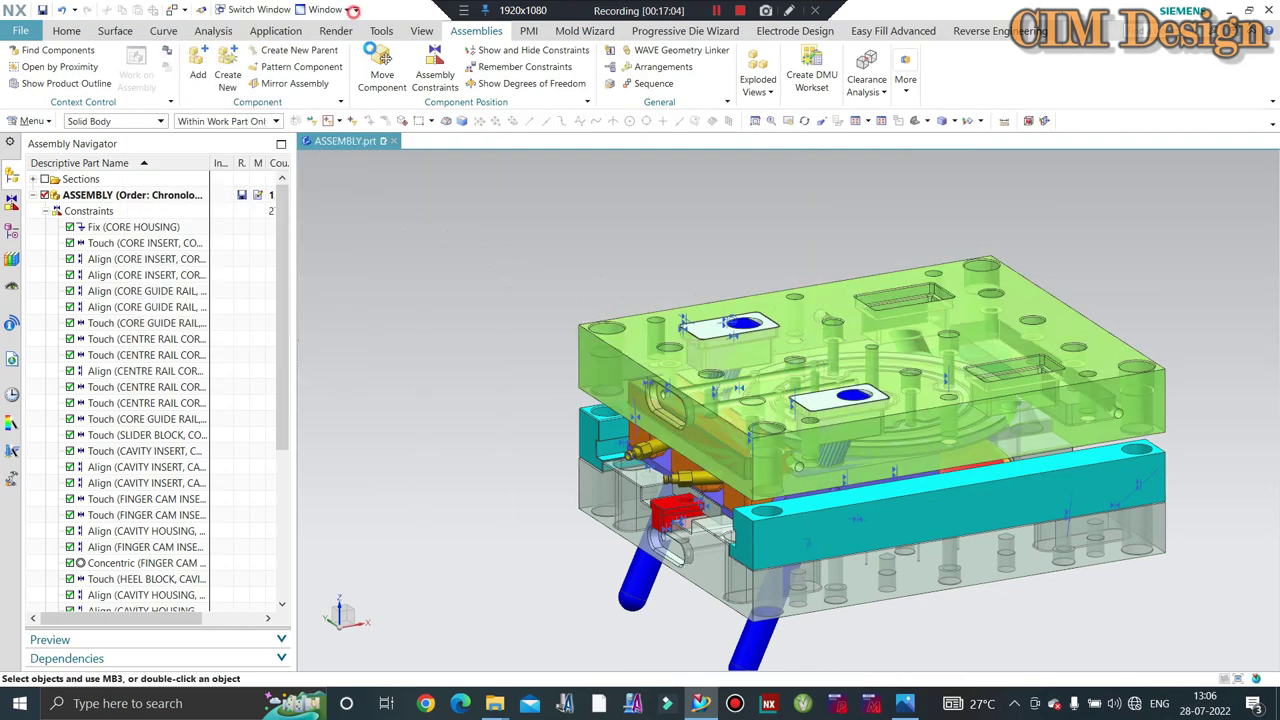
- Start Move Component with Motion set to Dynamic
left_click(383, 58)
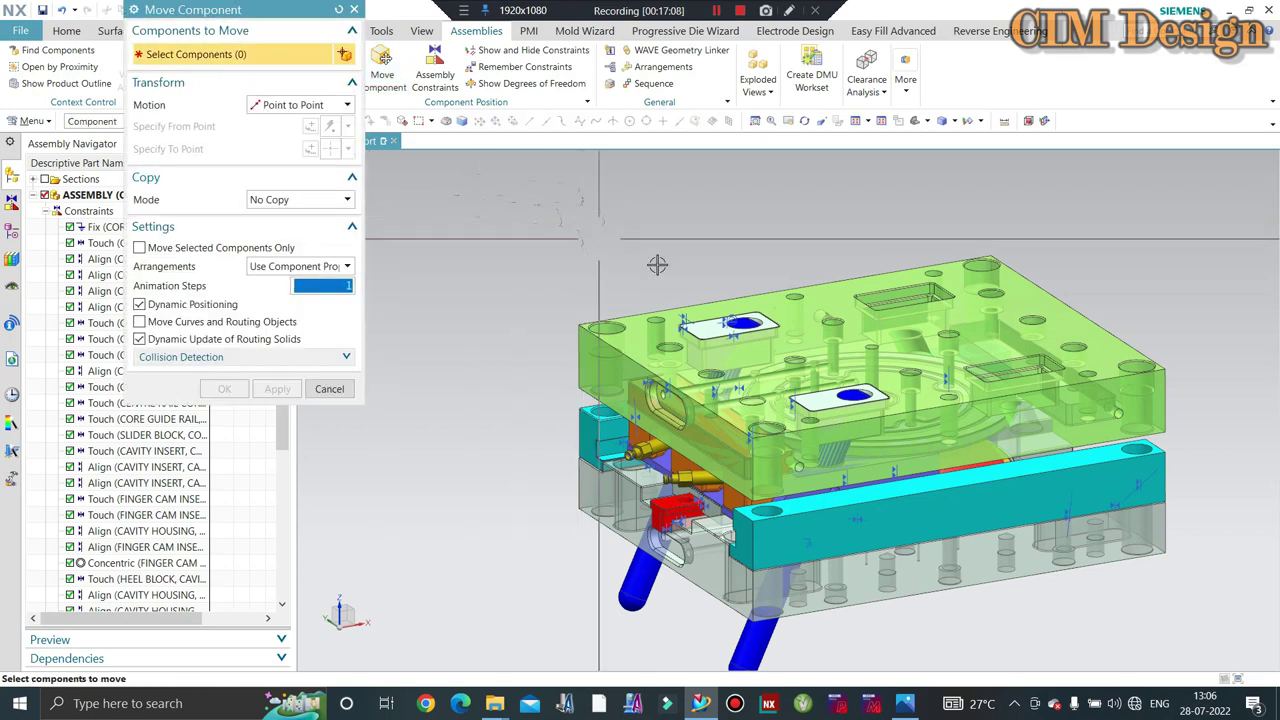
left_click(300, 104)
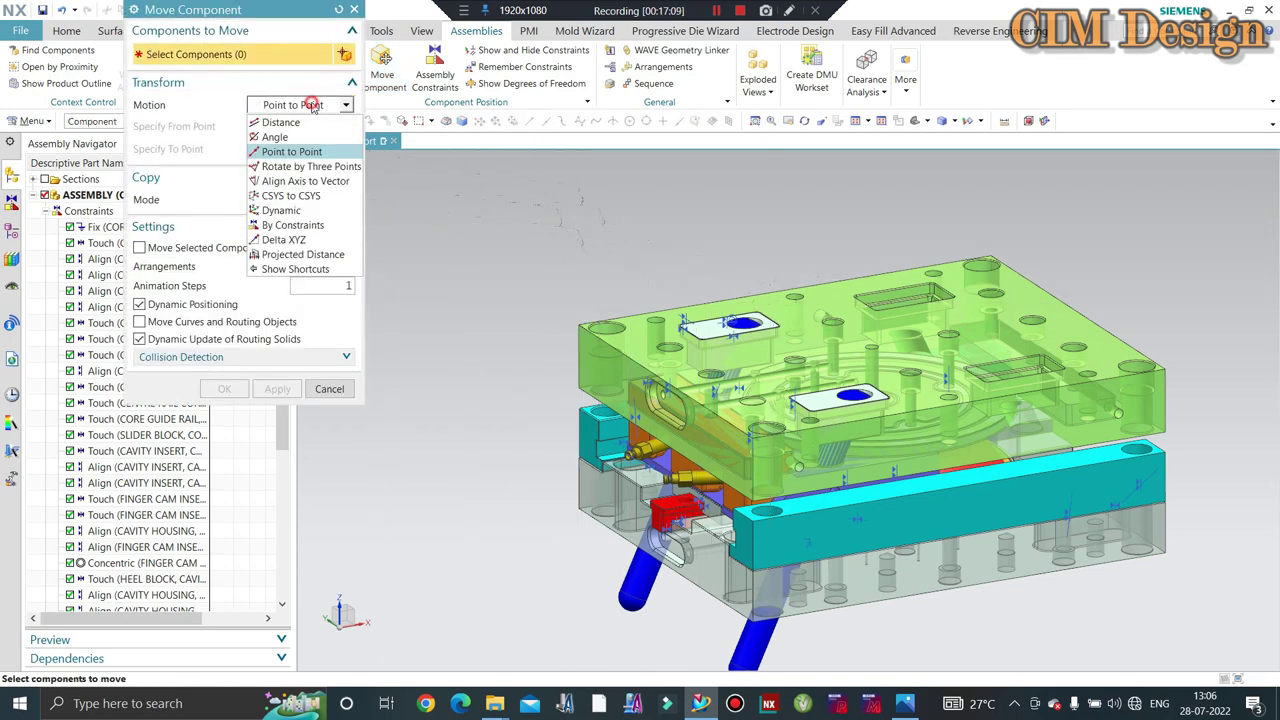
left_click(285, 211)
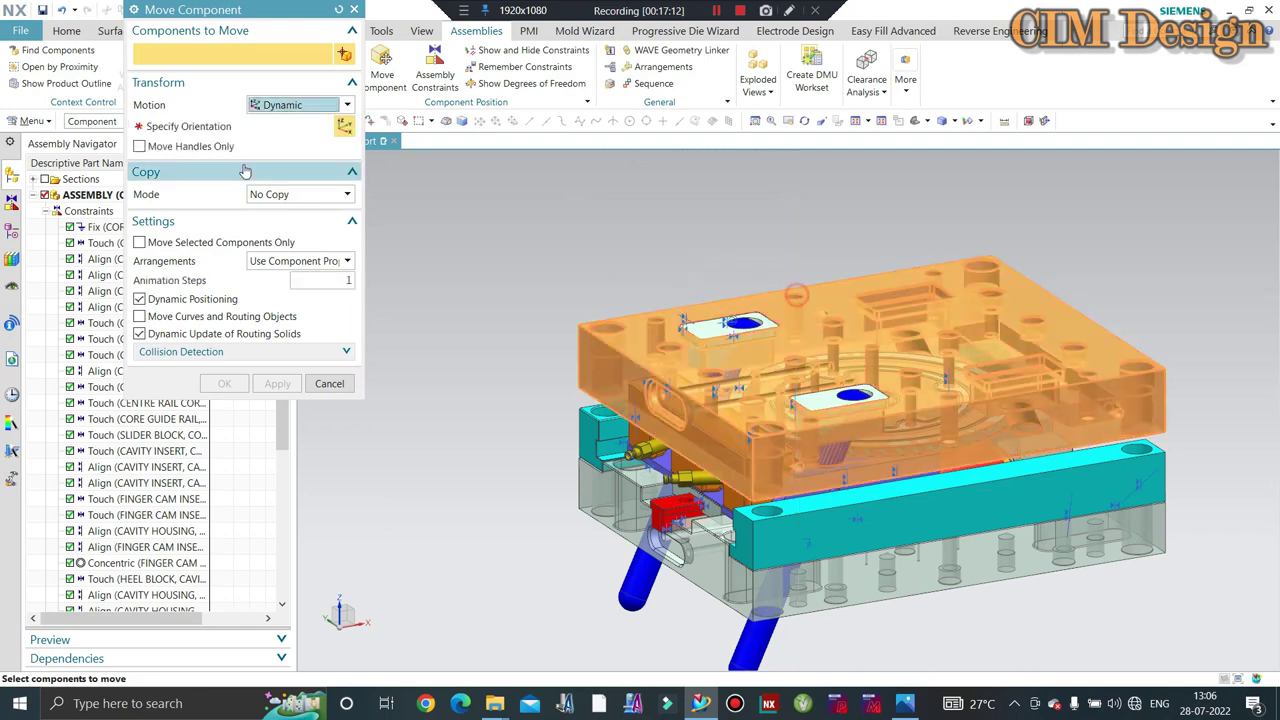
- Select the cavity housing and set Animation Steps to 1000
left_click(796, 296)
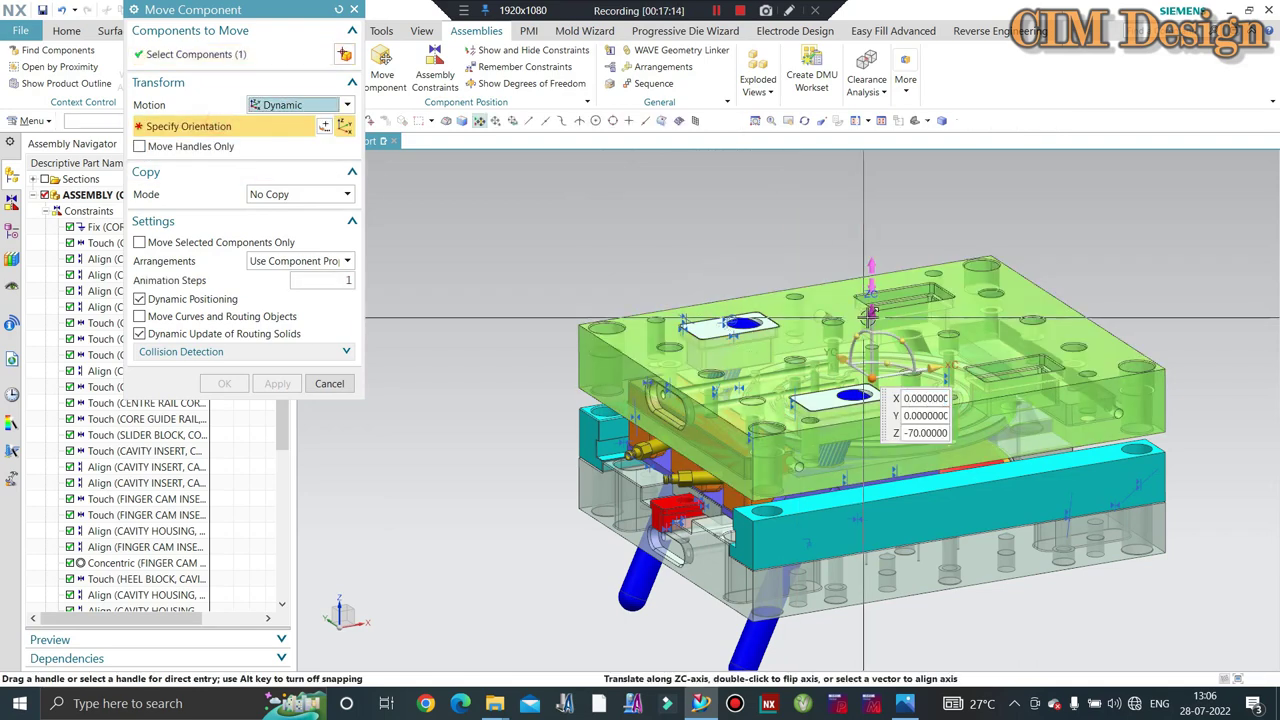
left_click(314, 280)
type("1")
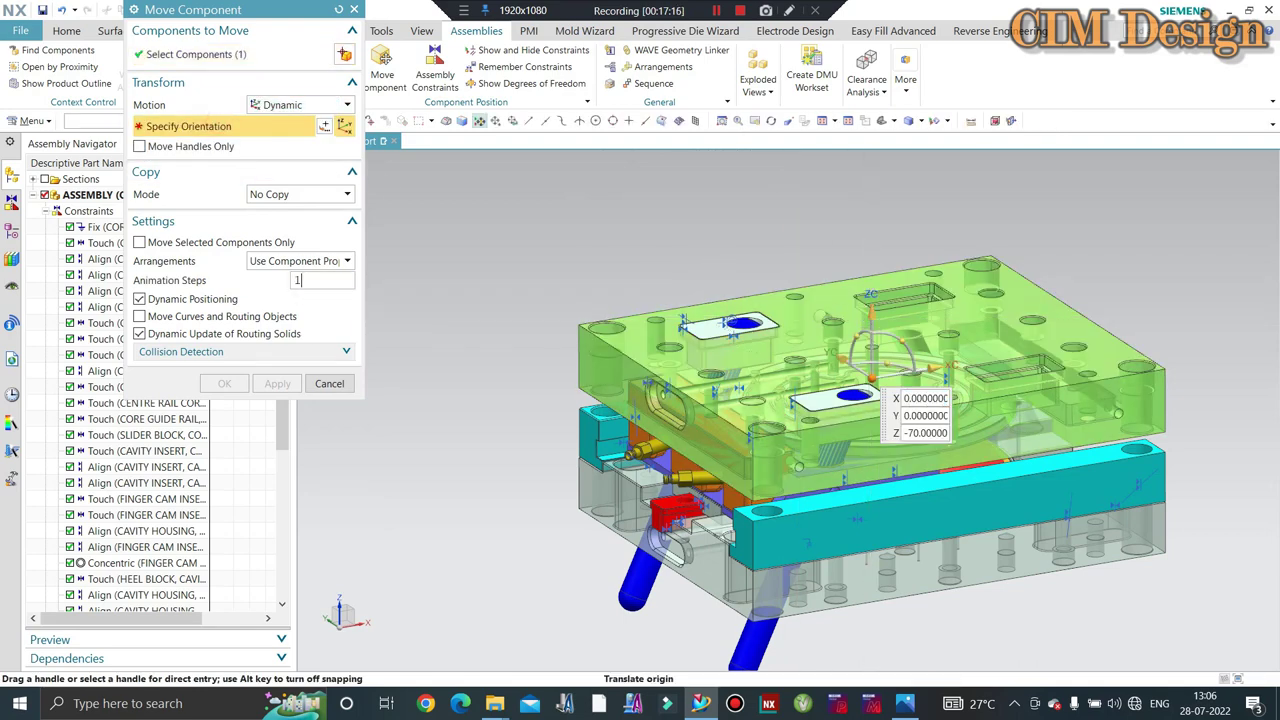
- Preview the housing raised 150 mm along ZC, inspect the spreading sliders, then cancel
left_click(871, 300)
type("150")
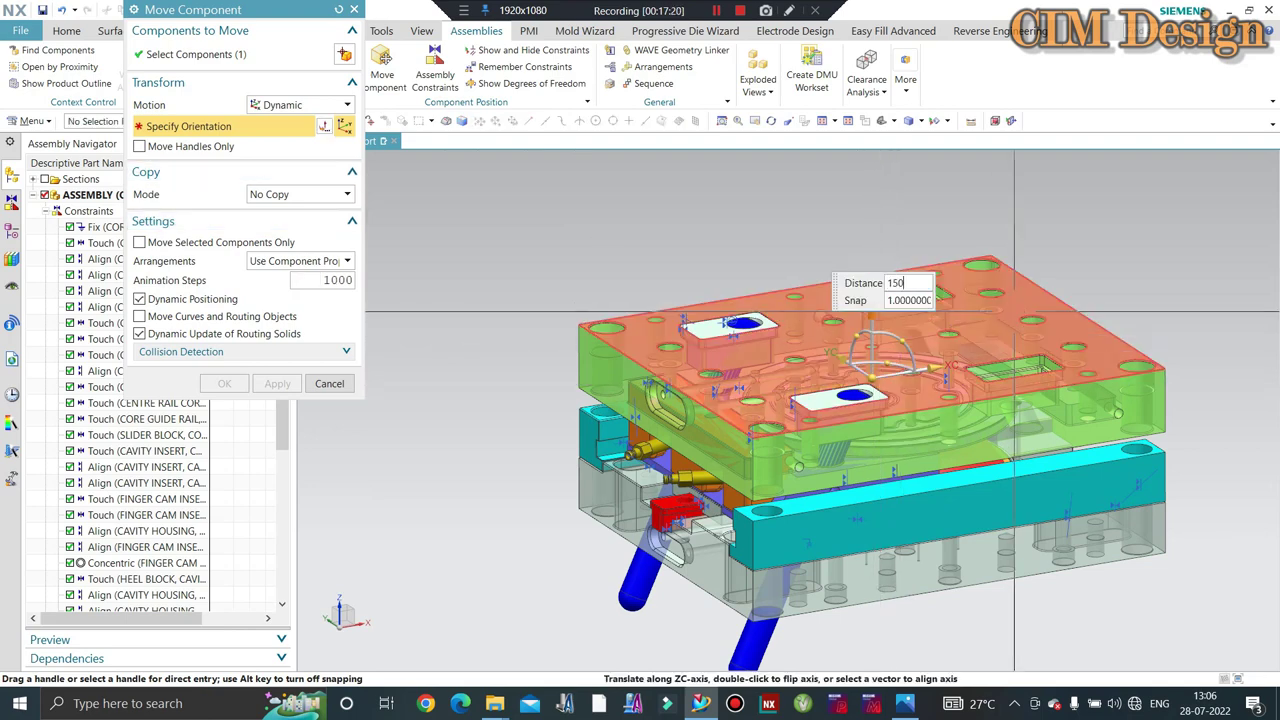
key("Return")
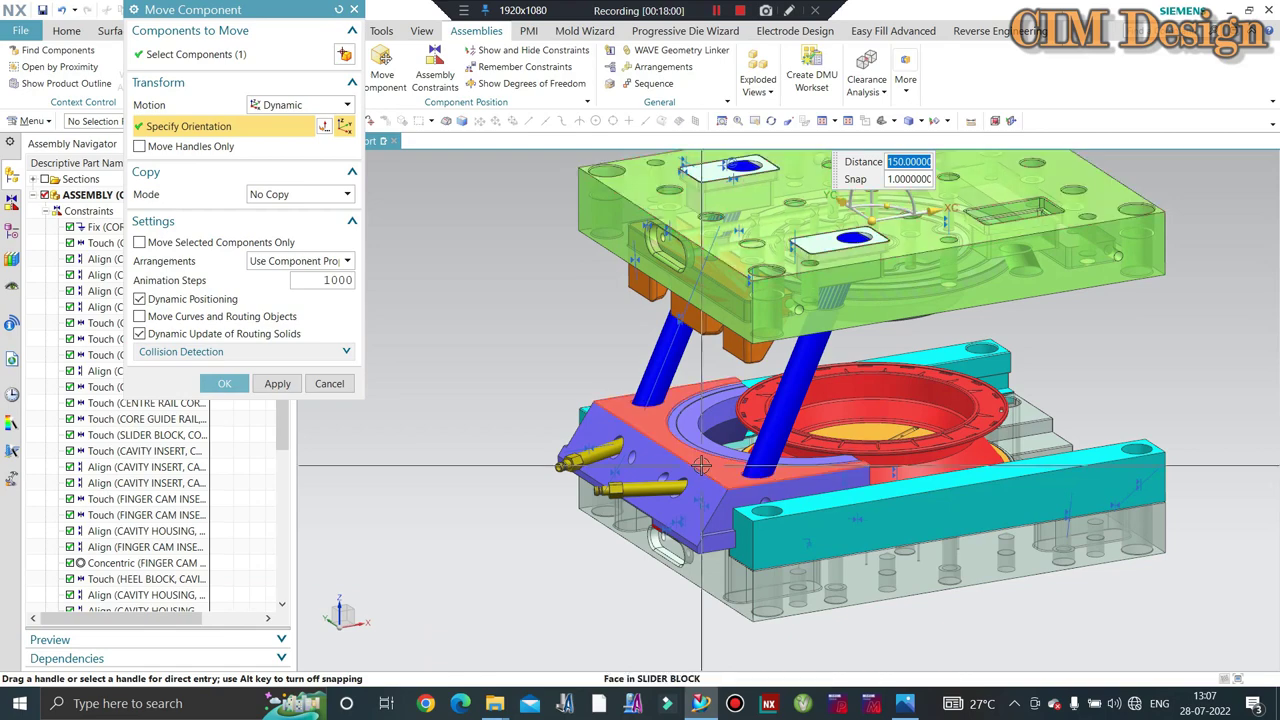
mouse_move(748, 458)
middle_mouse_down()
mouse_move(759, 485)
mouse_move(560, 400)
middle_mouse_up()
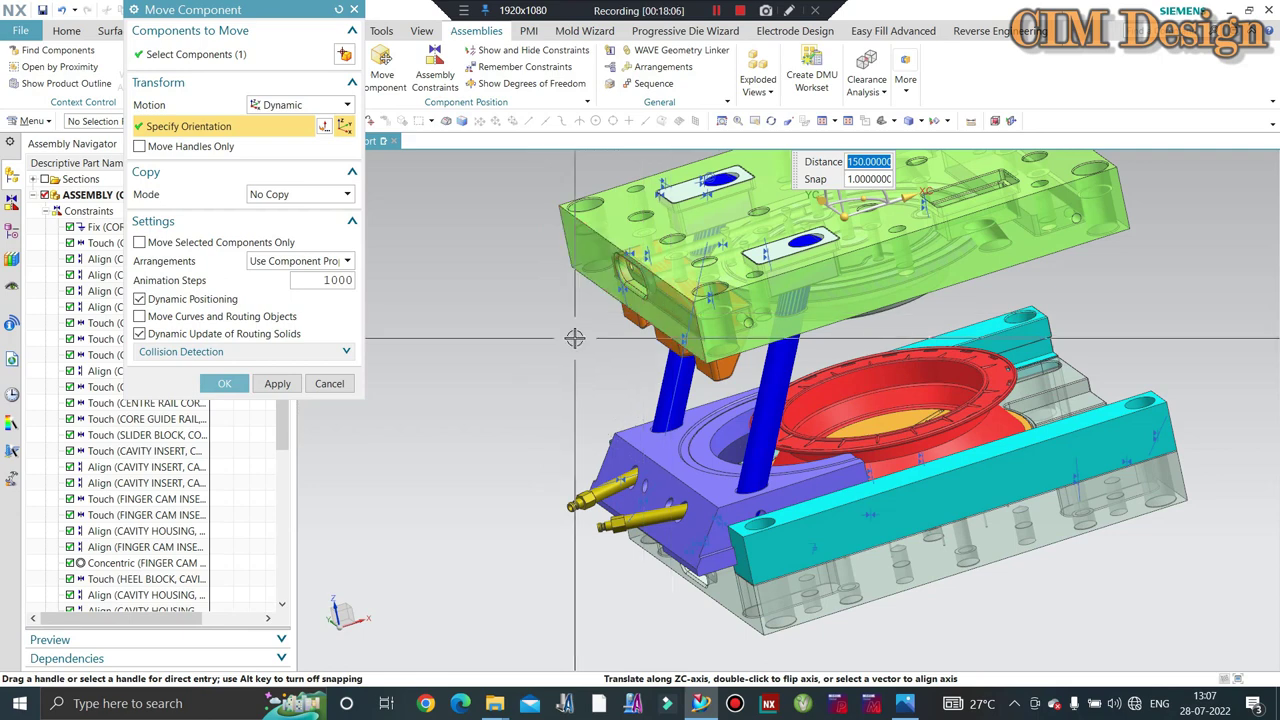
left_click(329, 383)
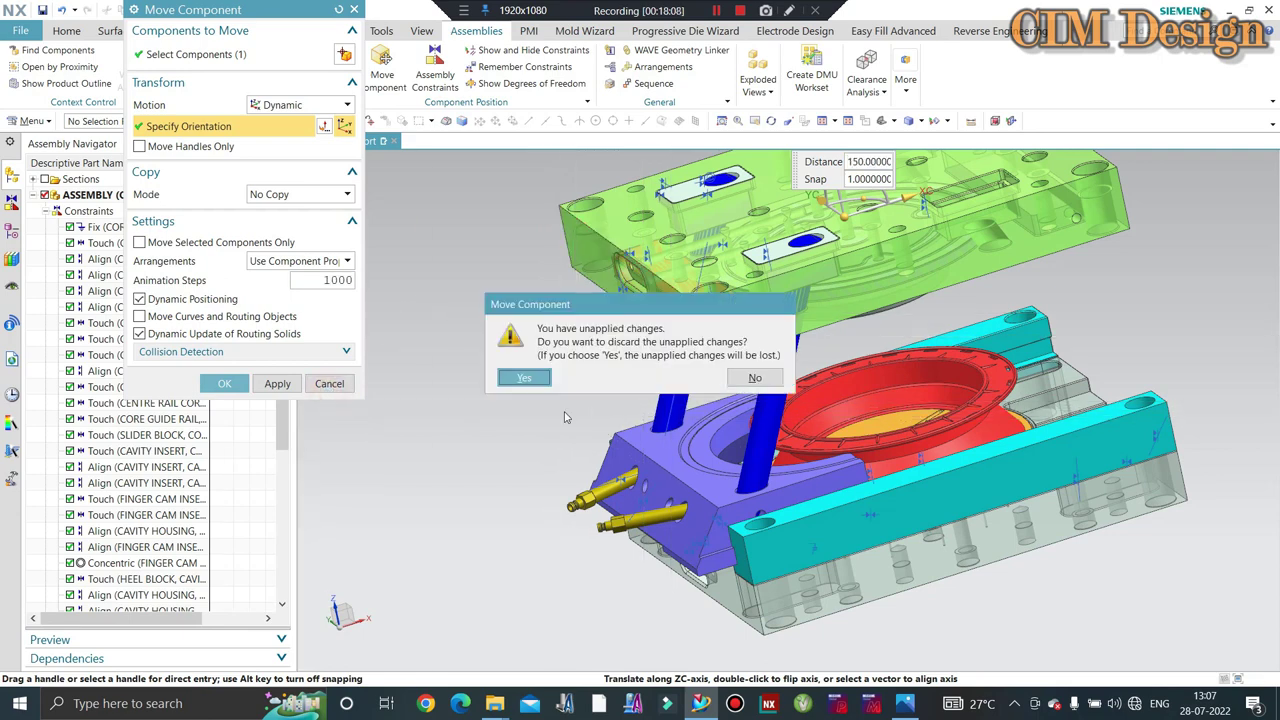
- Confirm discarding the 150 mm lift and reopen Move Component for the cavity housing
left_click(524, 378)
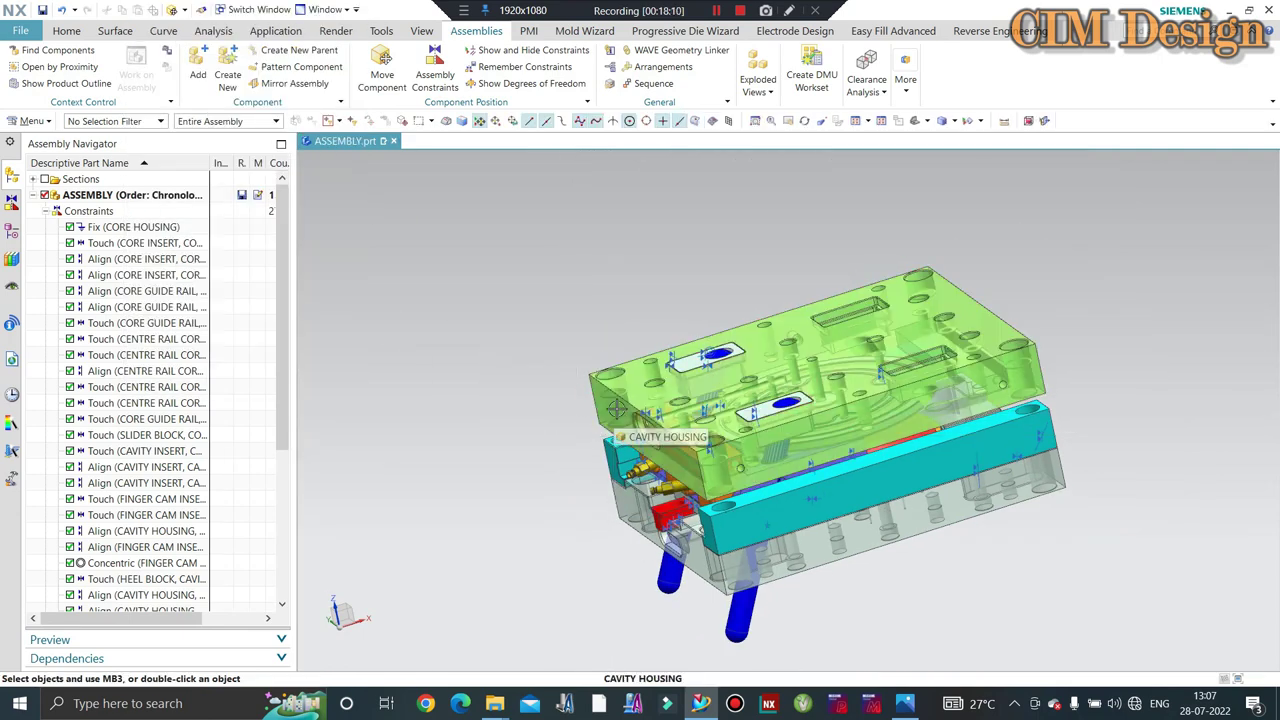
mouse_move(617, 408)
middle_mouse_down()
mouse_move(680, 365)
mouse_move(673, 323)
middle_mouse_up()
scroll(673, 323, "up", 2)
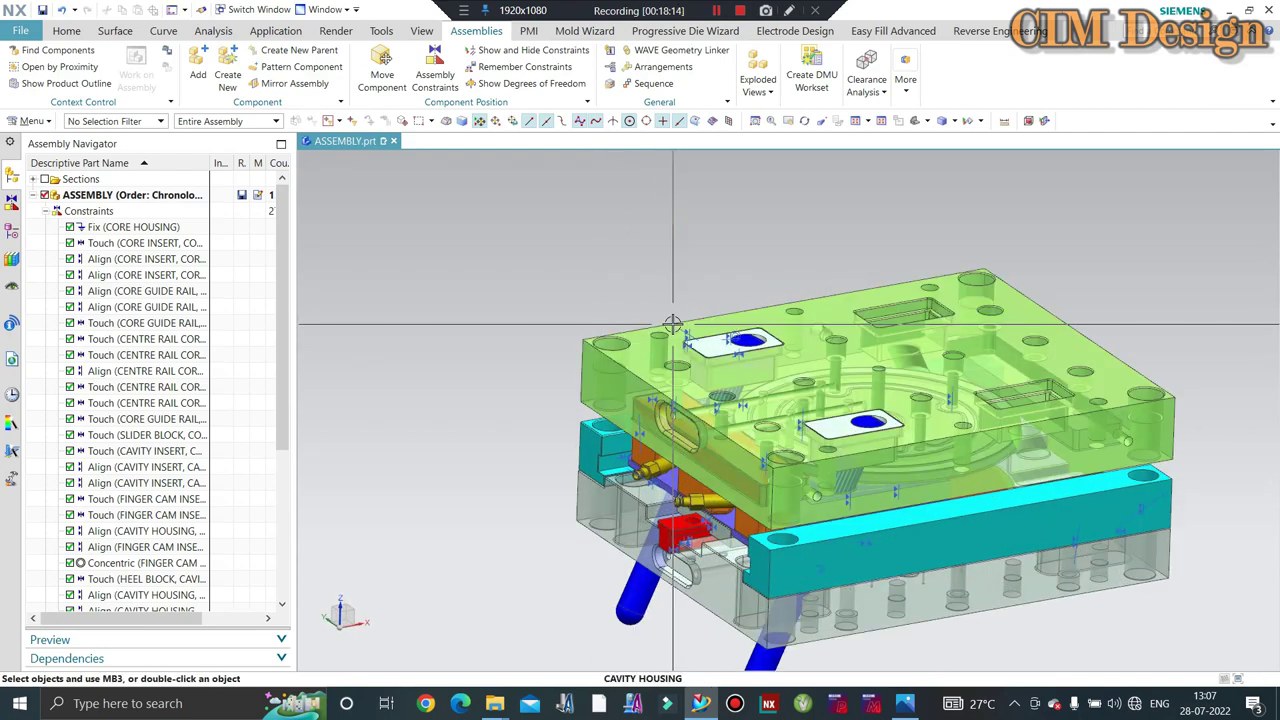
scroll(725, 343, "down", 2)
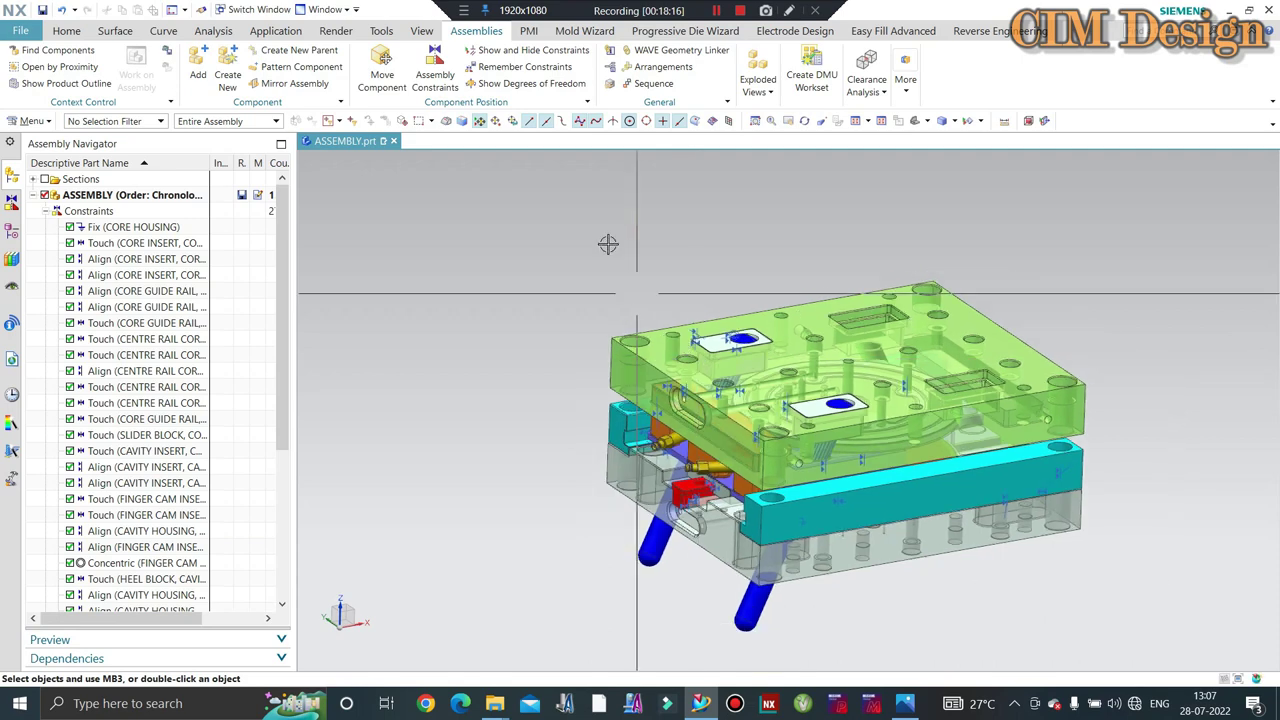
left_click(382, 70)
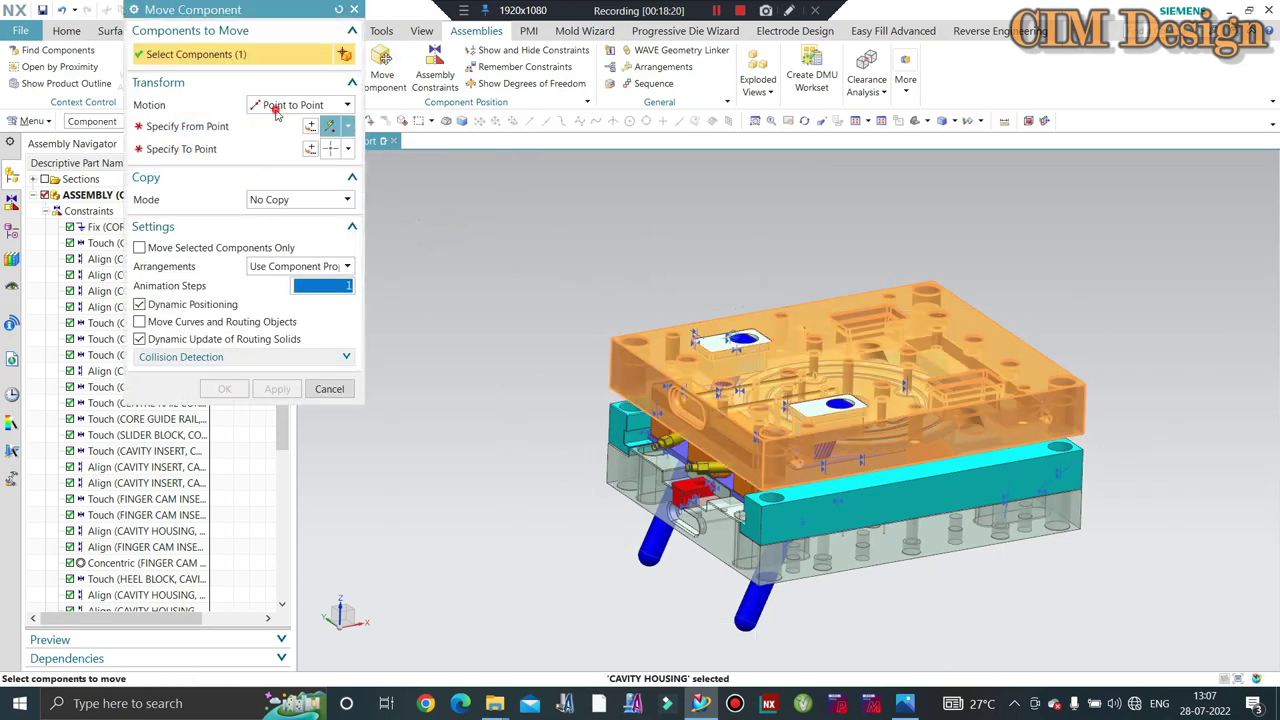
- Set Motion to Dynamic with 1000 animation steps
left_click(277, 107)
left_click(285, 211)
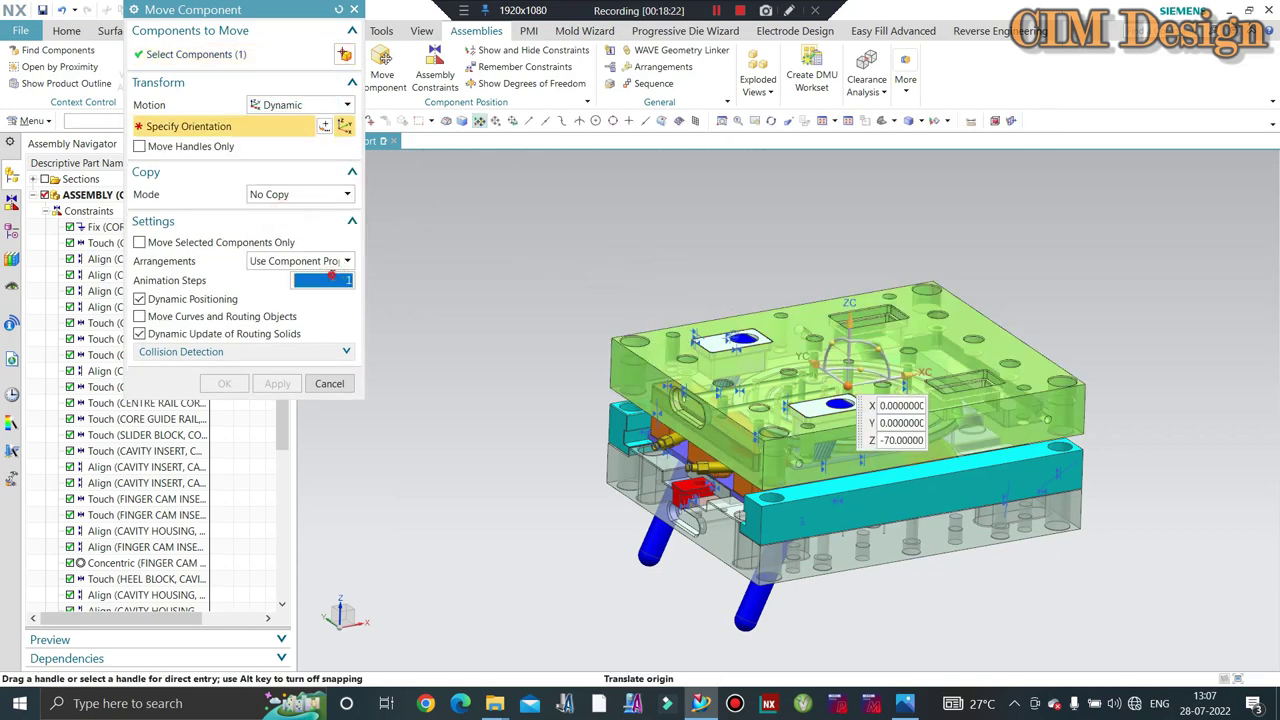
type("1000")
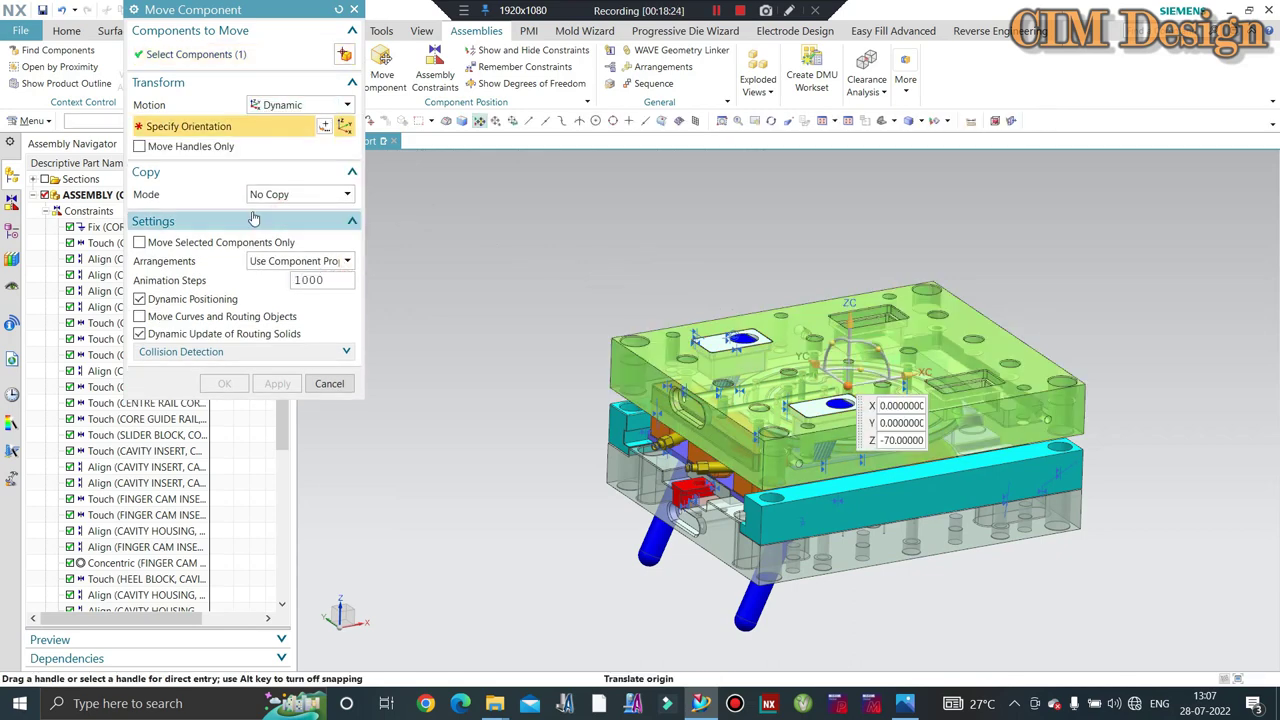
- Raise the cavity housing 200 mm along ZC and orbit to inspect the separated sliders
left_click(848, 320)
type("200")
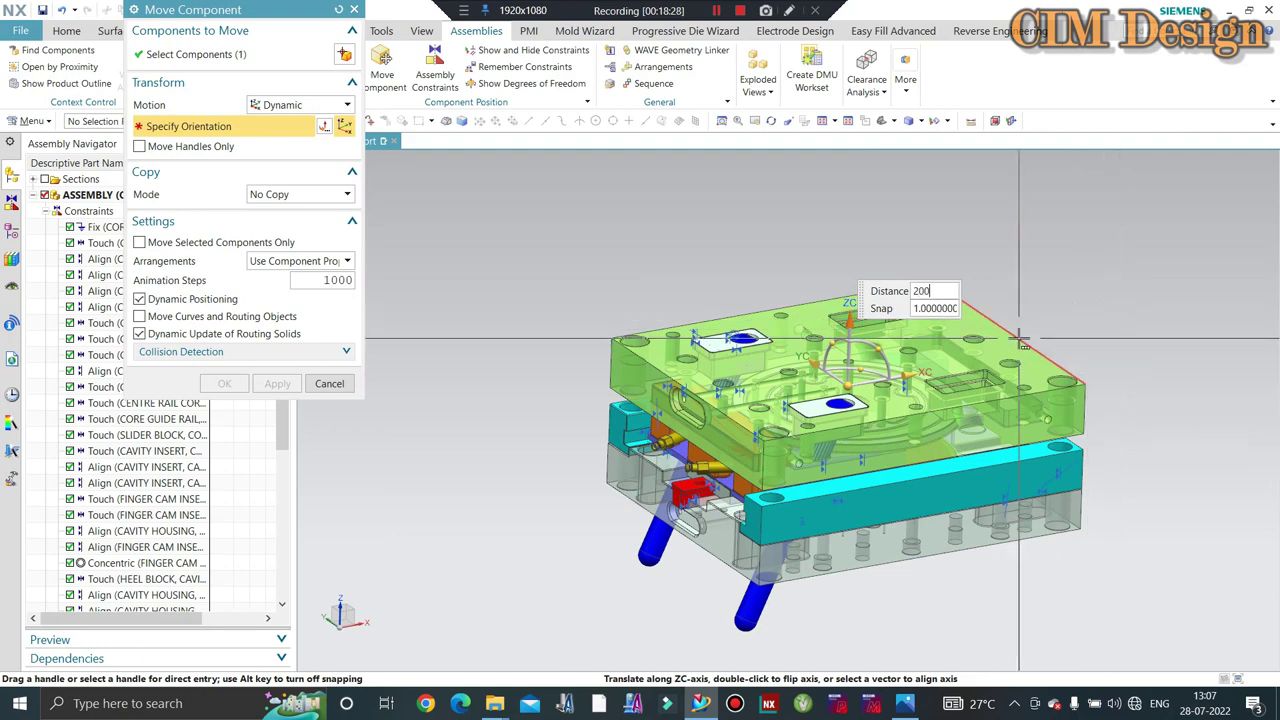
key("Return")
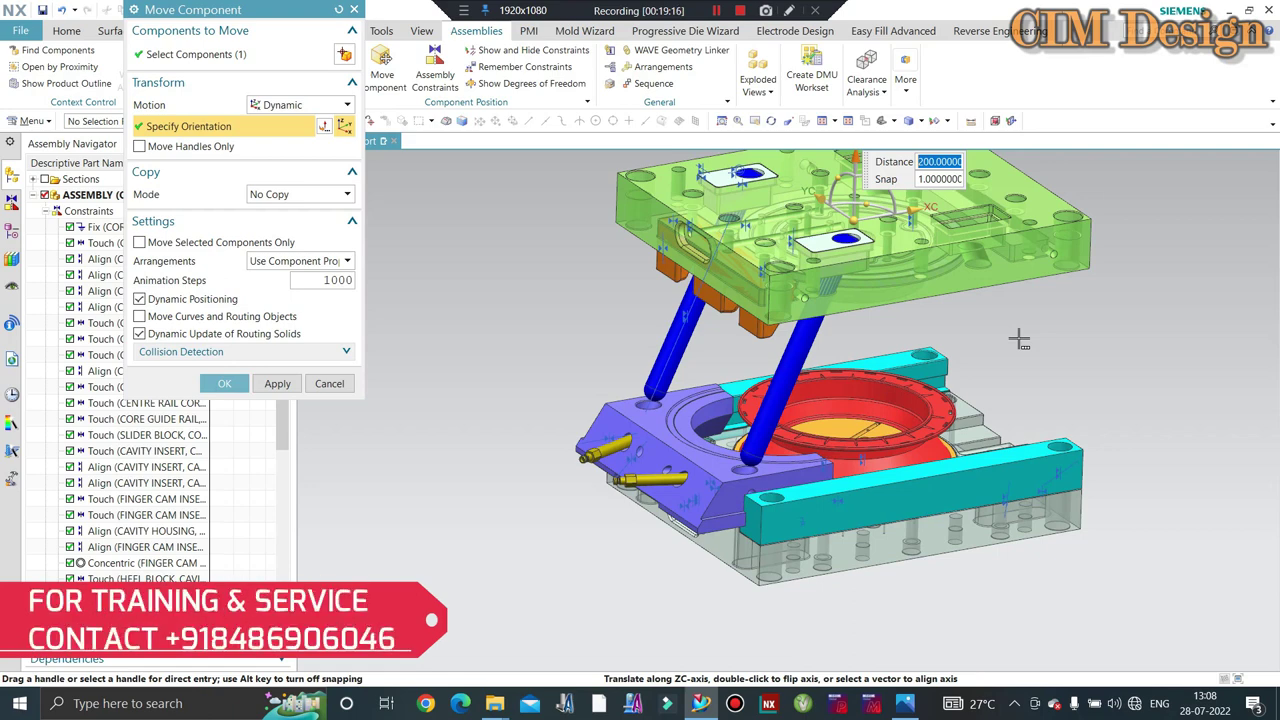
middle_click_drag(1018, 340, 929, 250)
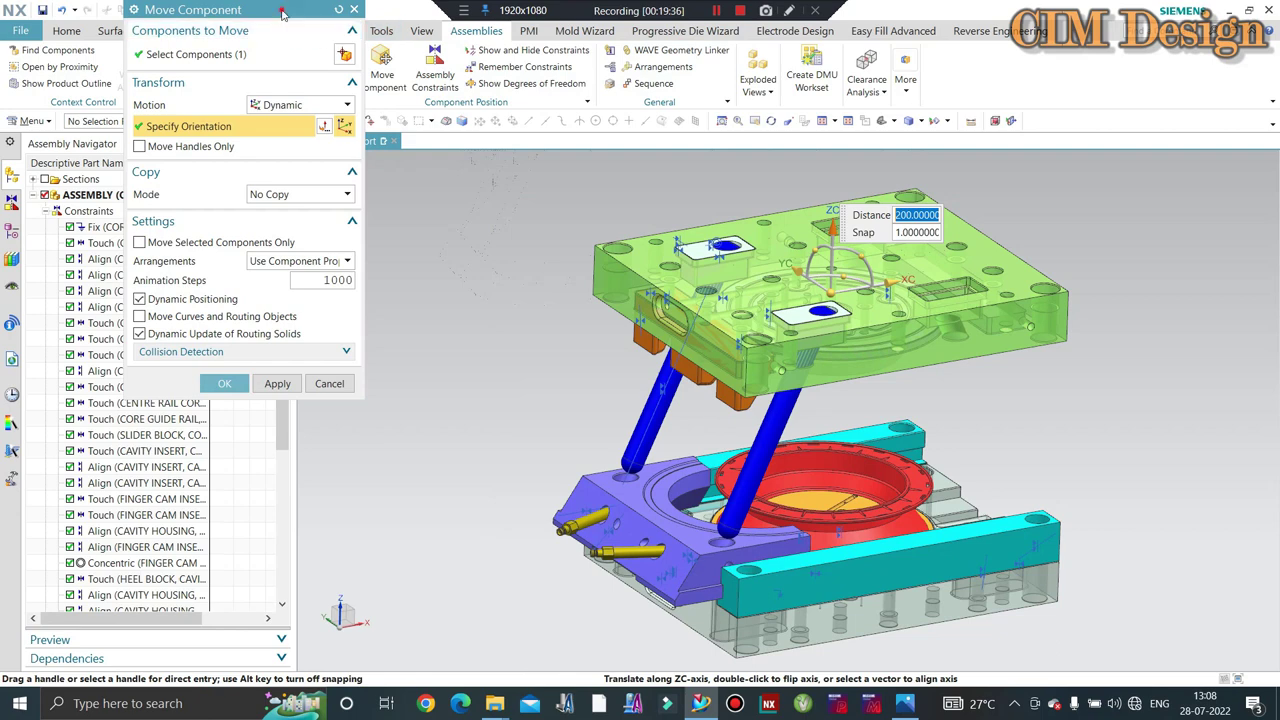
left_click_drag(250, 9, 234, 159)
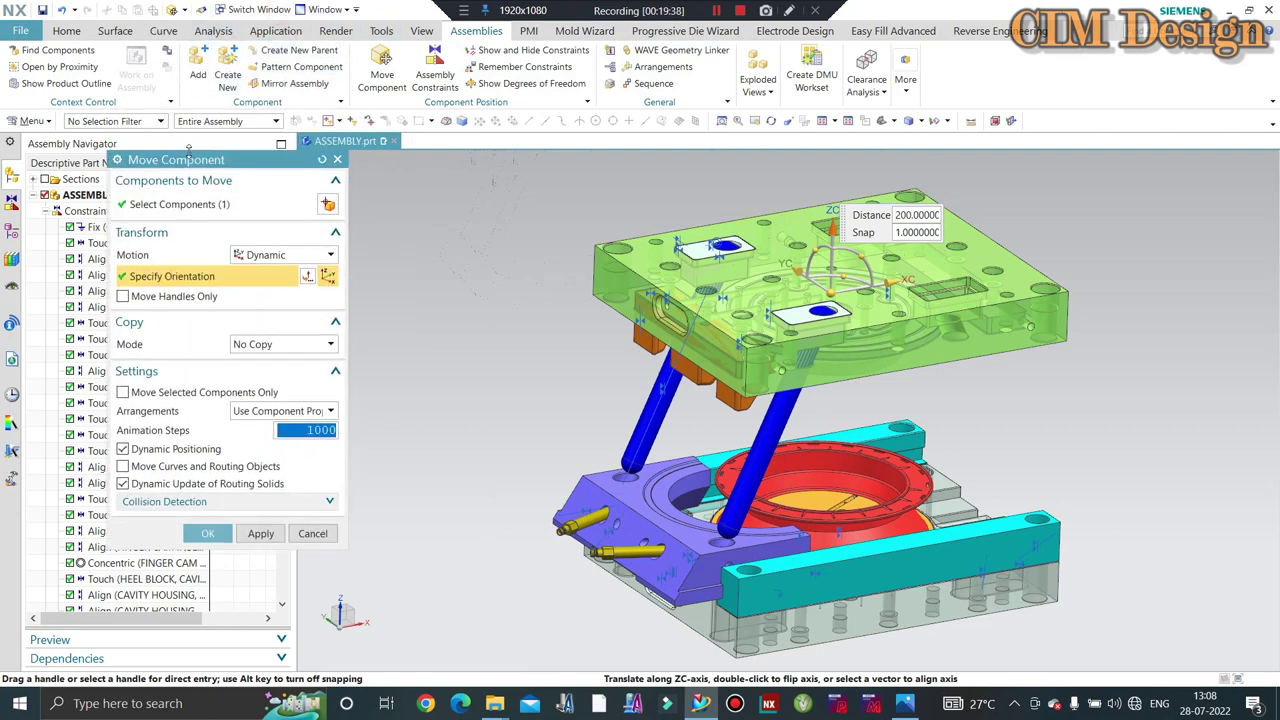
- Apply the 200 mm housing lift and bring up the Application ribbon tab
left_click(207, 533)
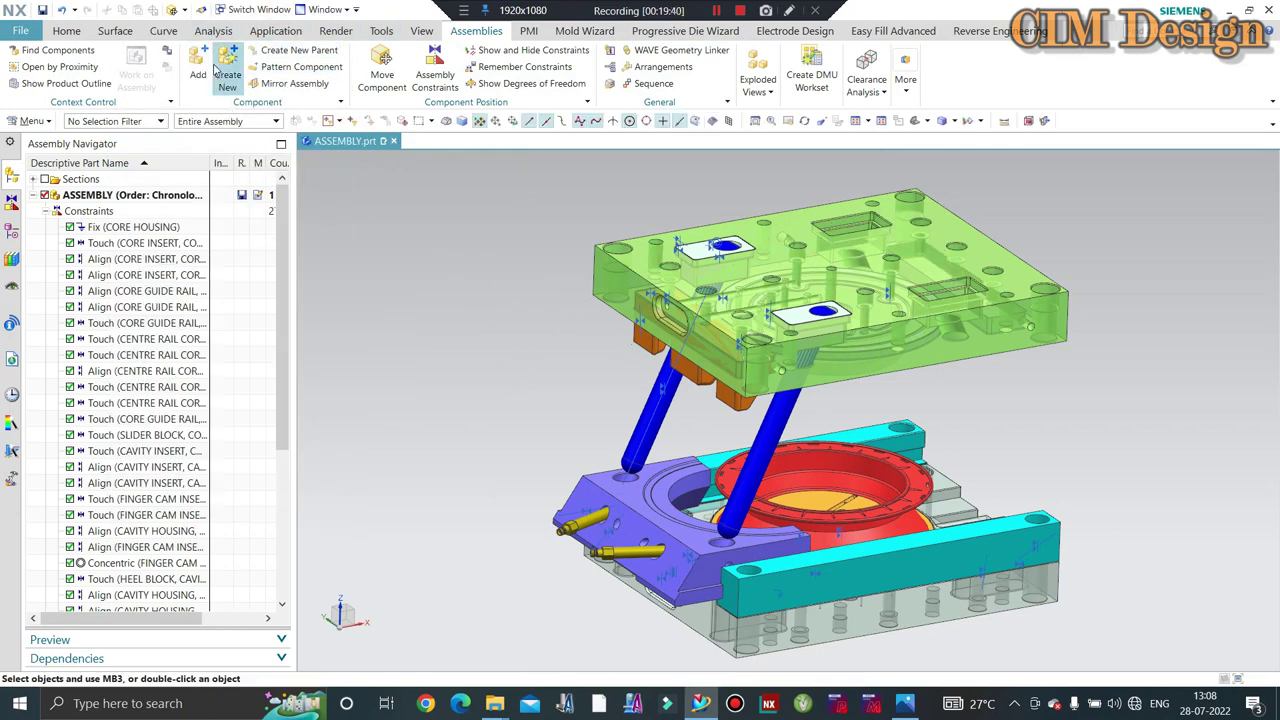
left_click(211, 31)
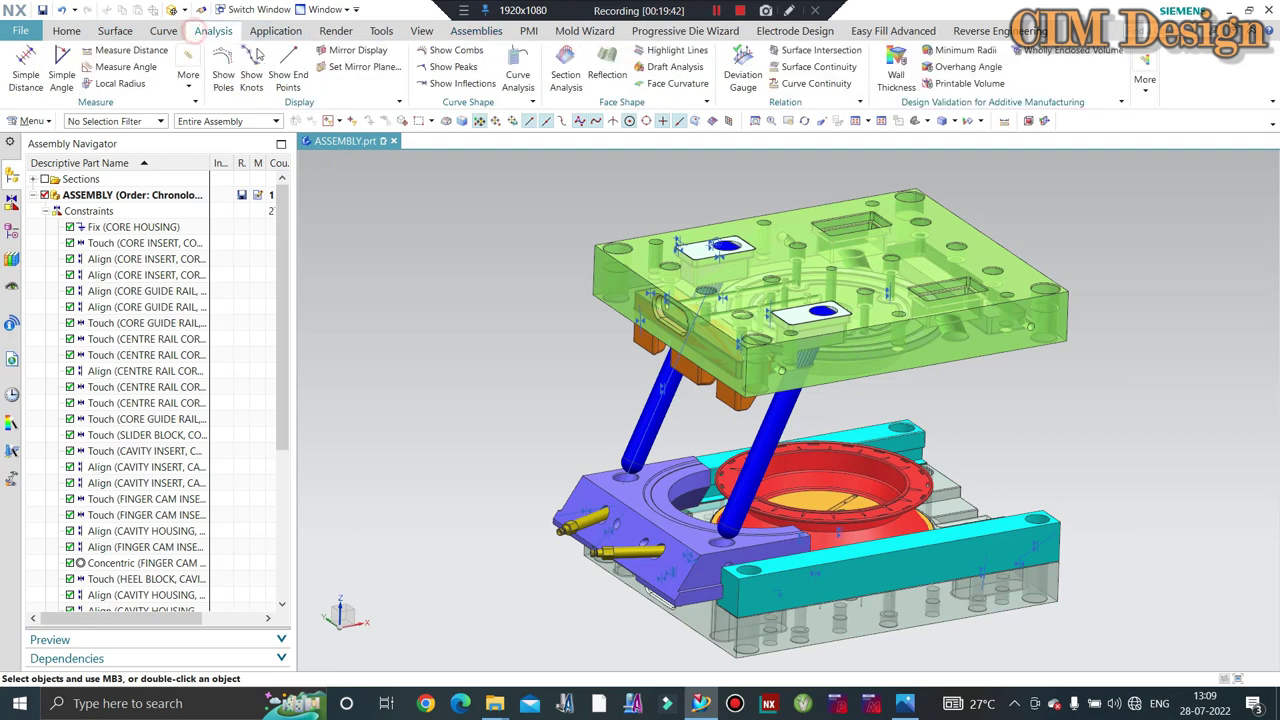
left_click(275, 31)
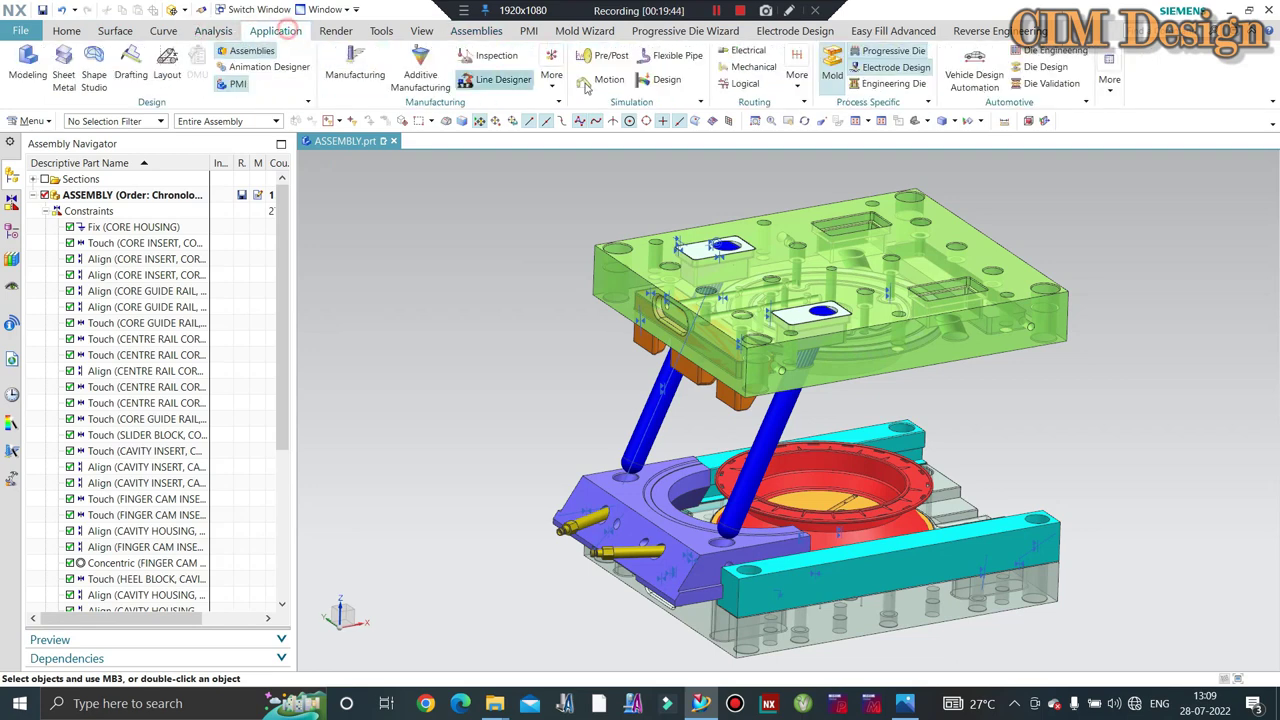